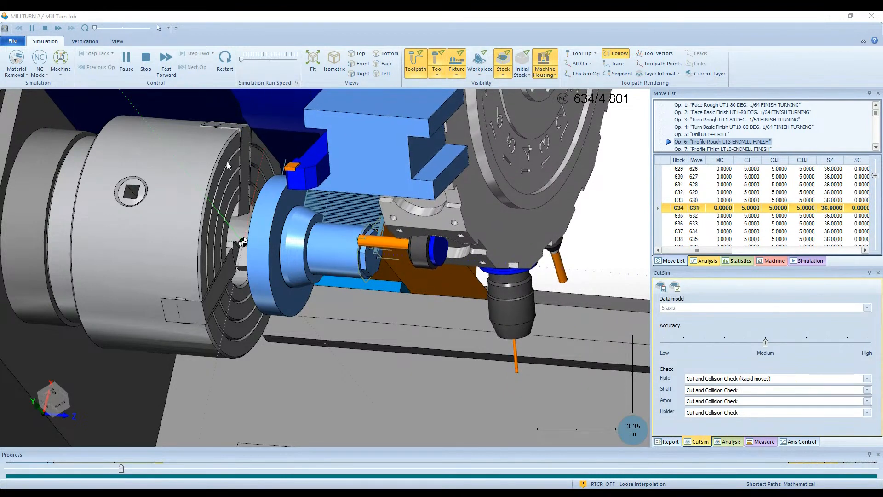
- Examine the running Op. 6 profile roughing simulation close up at the chuck and across the whole mill-turn machine
{"action": "scroll", "coordinate": [266, 259], "scroll_direction": "down", "scroll_amount": 10}
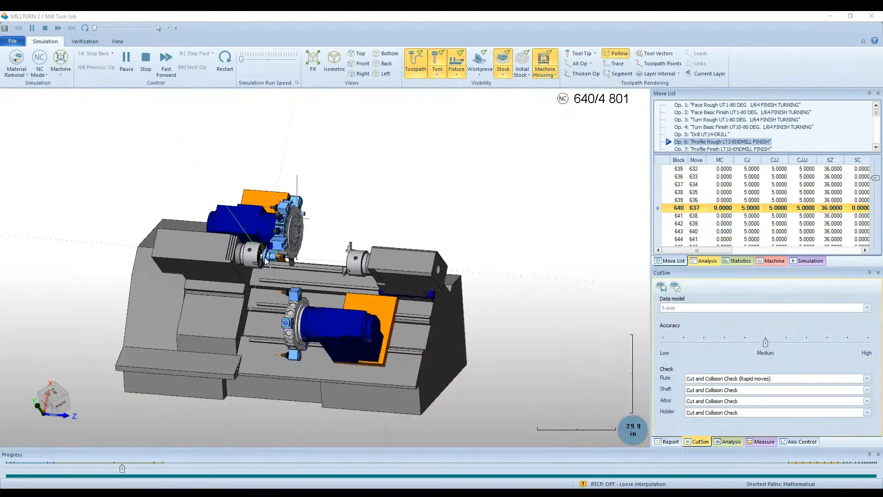
{"action": "scroll", "coordinate": [264, 258], "scroll_direction": "down", "scroll_amount": 3}
{"action": "middle_click_drag", "start_coordinate": [196, 300], "coordinate": [288, 312]}
{"action": "scroll", "coordinate": [278, 257], "scroll_direction": "up", "scroll_amount": 10}
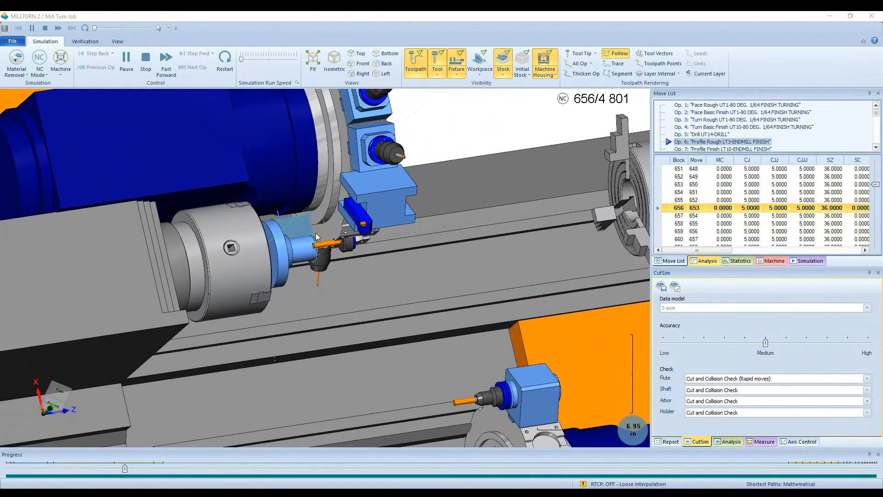
{"action": "scroll", "coordinate": [316, 233], "scroll_direction": "down", "scroll_amount": 5}
{"action": "middle_click_drag", "start_coordinate": [393, 236], "coordinate": [352, 218]}
{"action": "scroll", "coordinate": [368, 223], "scroll_direction": "up", "scroll_amount": 1}
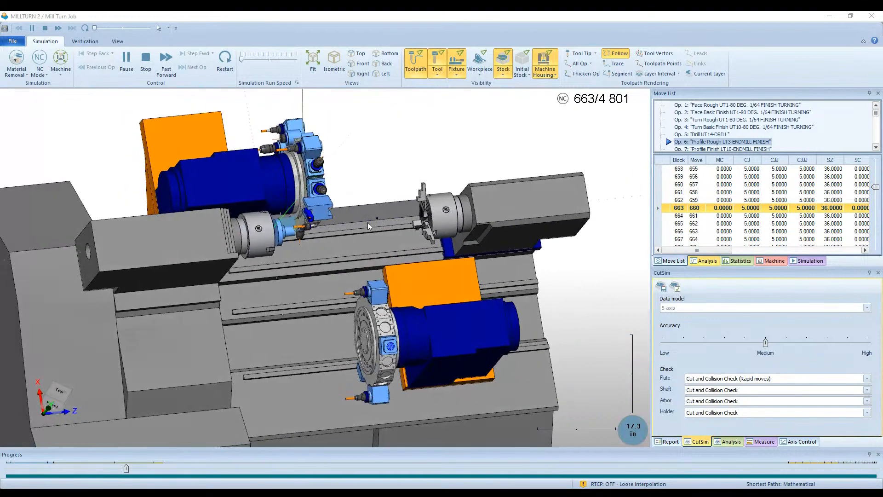
{"action": "scroll", "coordinate": [310, 225], "scroll_direction": "up", "scroll_amount": 1}
{"action": "scroll", "coordinate": [312, 225], "scroll_direction": "up", "scroll_amount": 9}
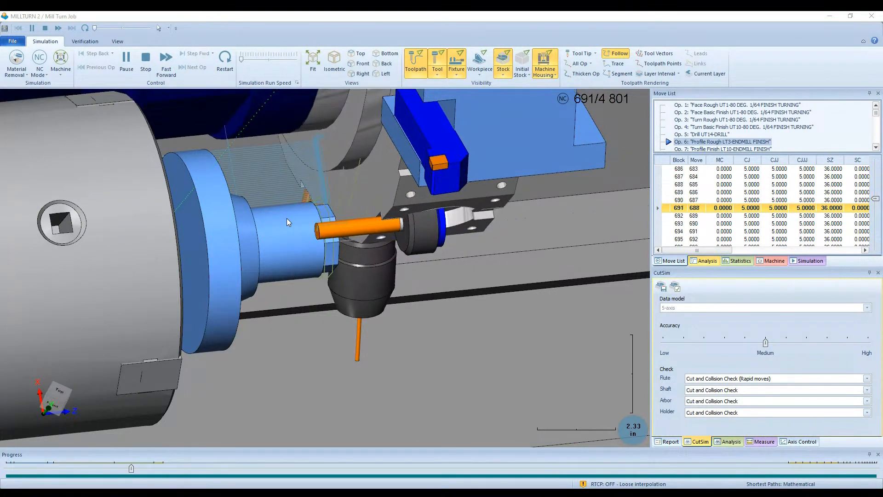
{"action": "scroll", "coordinate": [293, 217], "scroll_direction": "down", "scroll_amount": 10}
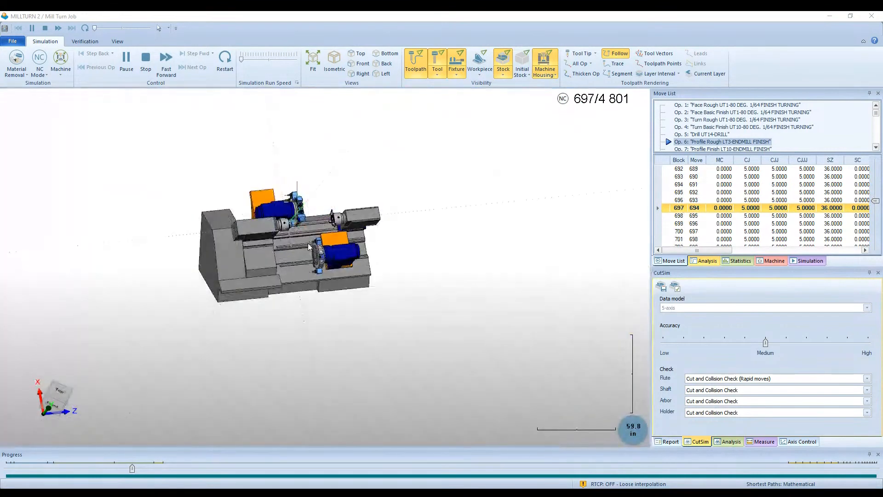
{"action": "mouse_move", "coordinate": [308, 243]}
{"action": "middle_mouse_down"}
{"action": "mouse_move", "coordinate": [220, 244]}
{"action": "mouse_move", "coordinate": [336, 239]}
{"action": "mouse_move", "coordinate": [317, 232]}
{"action": "middle_mouse_up"}
{"action": "scroll", "coordinate": [302, 228], "scroll_direction": "up", "scroll_amount": 4}
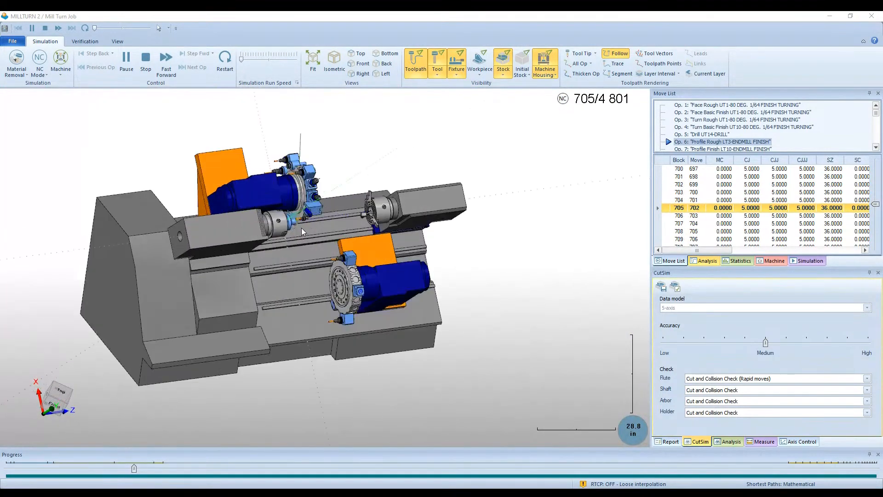
{"action": "scroll", "coordinate": [280, 223], "scroll_direction": "up", "scroll_amount": 7}
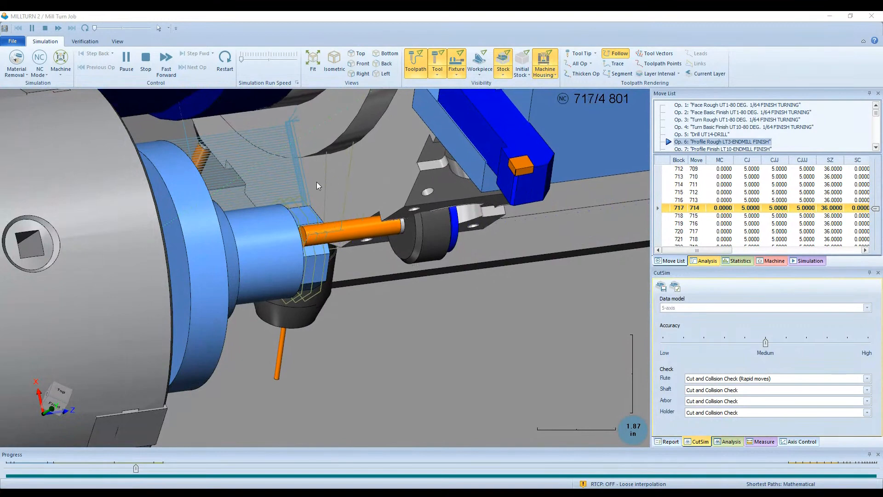
{"action": "scroll", "coordinate": [319, 217], "scroll_direction": "down", "scroll_amount": 4}
{"action": "scroll", "coordinate": [318, 216], "scroll_direction": "down", "scroll_amount": 4}
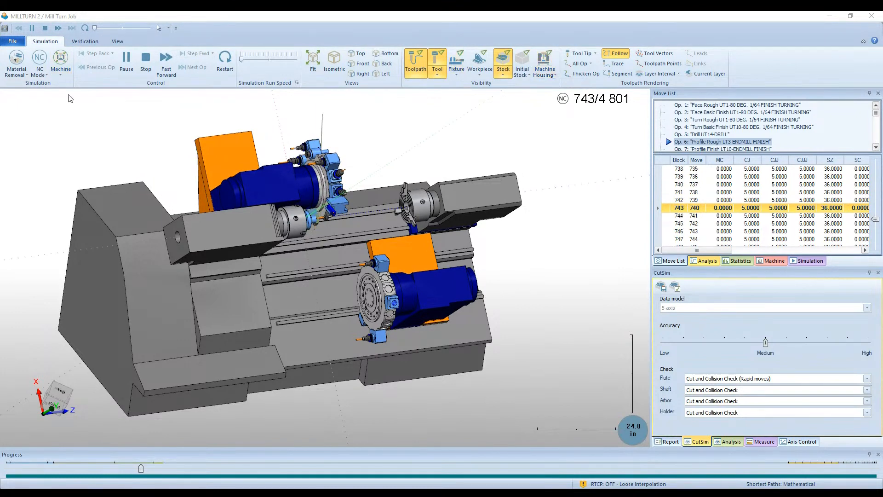
- Show the simulation in Workpiece / Stock mode and examine the part with its toolpath and cutting tools
{"action": "scroll", "coordinate": [316, 285], "scroll_direction": "up", "scroll_amount": 8}
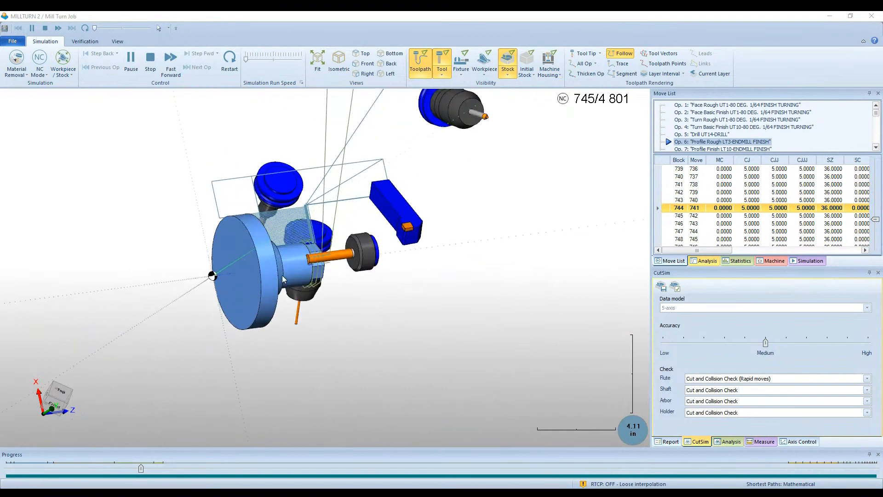
{"action": "scroll", "coordinate": [277, 267], "scroll_direction": "down", "scroll_amount": 7}
{"action": "scroll", "coordinate": [277, 271], "scroll_direction": "up", "scroll_amount": 5}
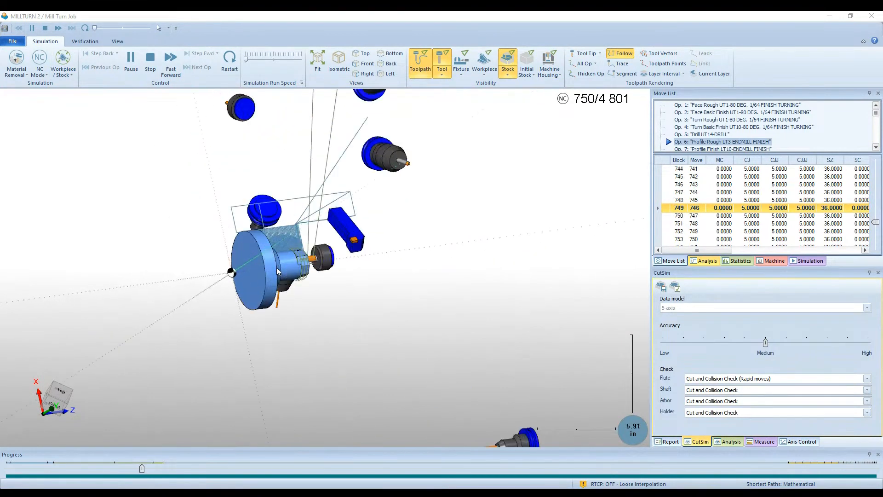
{"action": "scroll", "coordinate": [278, 270], "scroll_direction": "up", "scroll_amount": 4}
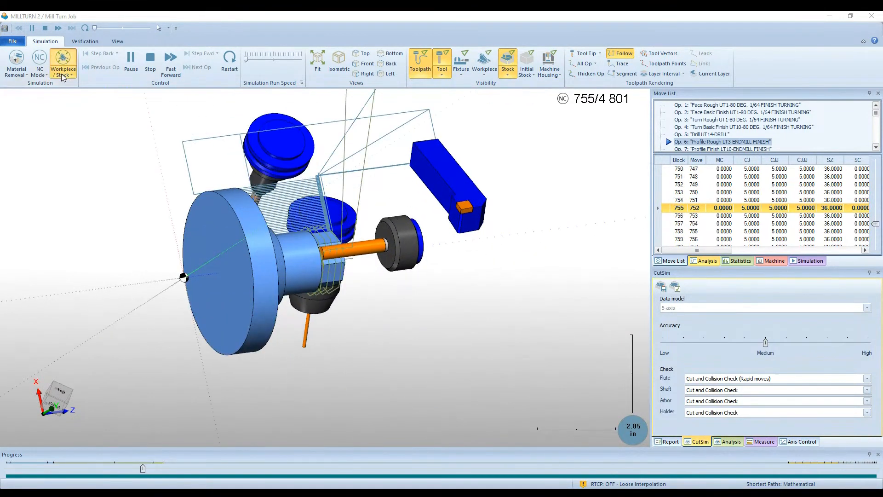
- Preview the simulation in Tool mode and return it to Machine mode
{"action": "left_click", "coordinate": [73, 112]}
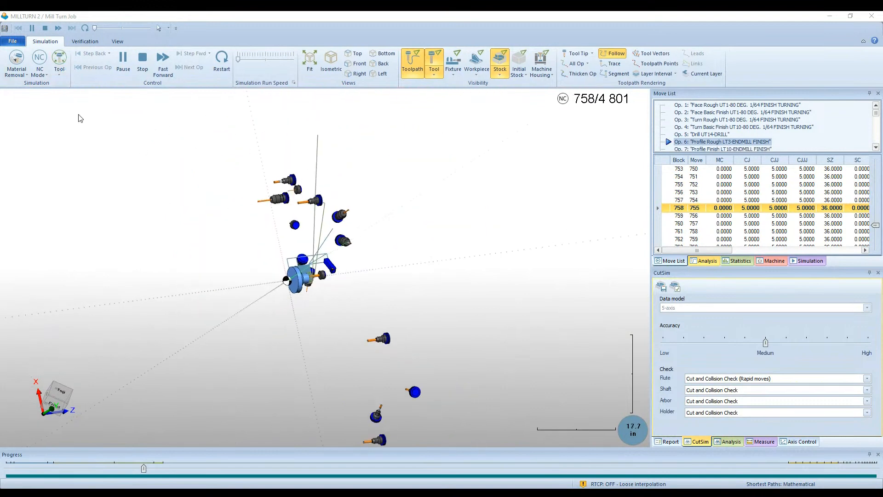
{"action": "scroll", "coordinate": [324, 279], "scroll_direction": "up", "scroll_amount": 10}
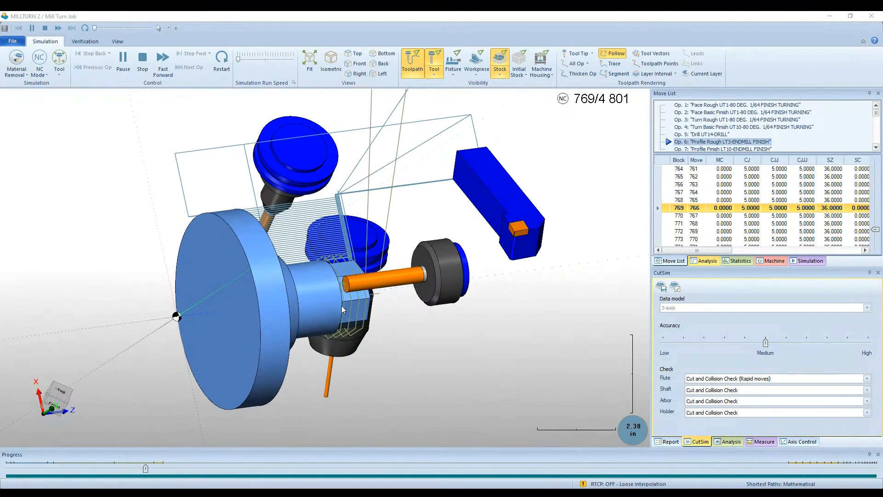
{"action": "left_click", "coordinate": [64, 77]}
{"action": "left_click", "coordinate": [70, 98]}
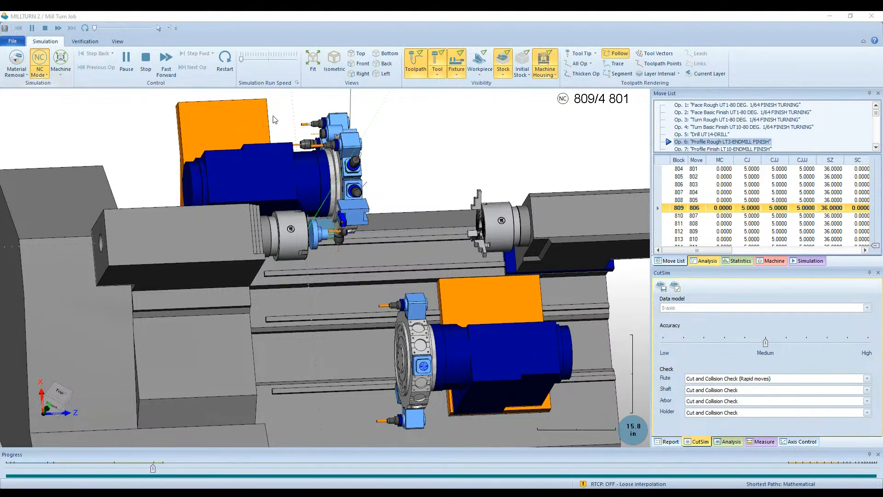
- Preview the simulation progress in Length mode and return it to NC mode
{"action": "left_click", "coordinate": [39, 58]}
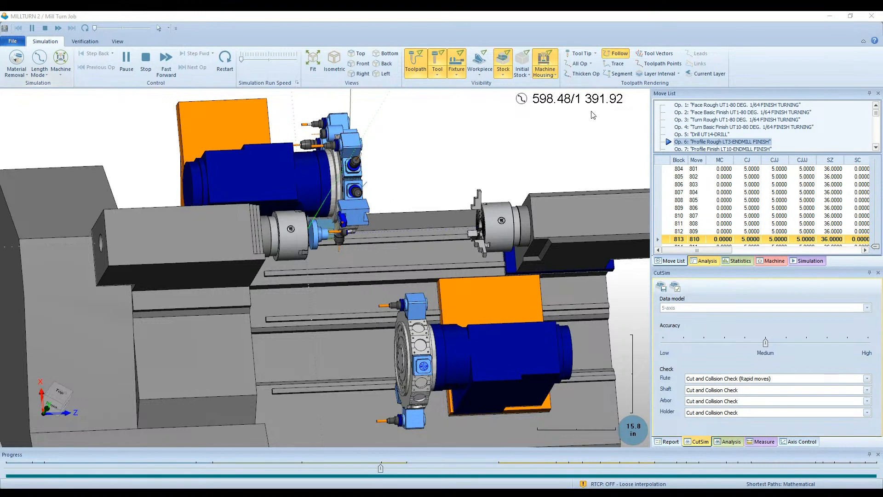
- Hide the toolpath and examine the Op. 7 profile finish cut on the part's hexagonal end
{"action": "scroll", "coordinate": [333, 236], "scroll_direction": "up", "scroll_amount": 6}
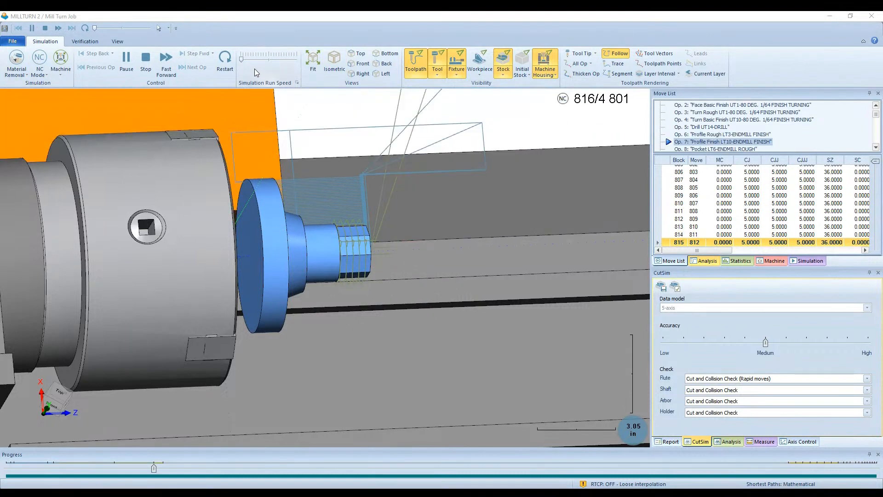
{"action": "left_click", "coordinate": [424, 64]}
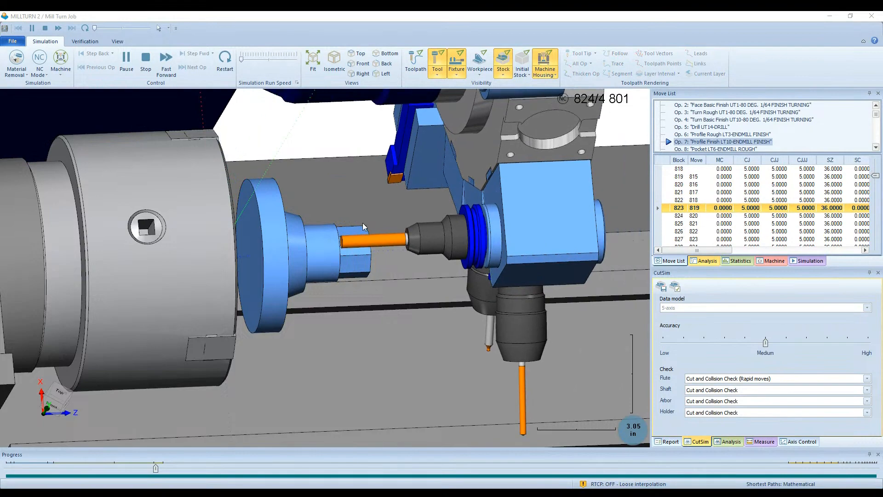
{"action": "middle_click_drag", "start_coordinate": [365, 225], "coordinate": [335, 228]}
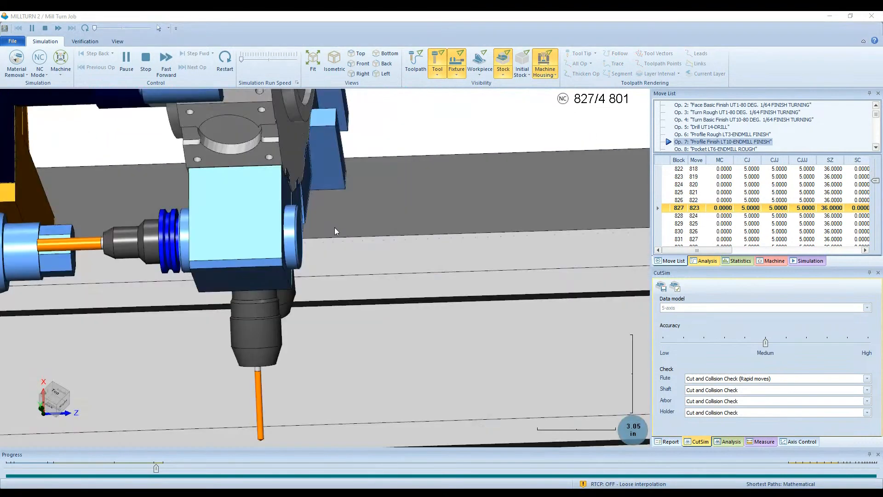
{"action": "scroll", "coordinate": [387, 211], "scroll_direction": "up", "scroll_amount": 2}
{"action": "scroll", "coordinate": [387, 211], "scroll_direction": "down", "scroll_amount": 4}
{"action": "middle_click_drag", "start_coordinate": [387, 211], "coordinate": [125, 269]}
{"action": "scroll", "coordinate": [125, 260], "scroll_direction": "up", "scroll_amount": 3}
{"action": "middle_click_drag", "start_coordinate": [132, 237], "coordinate": [98, 243]}
{"action": "scroll", "coordinate": [288, 225], "scroll_direction": "up", "scroll_amount": 5}
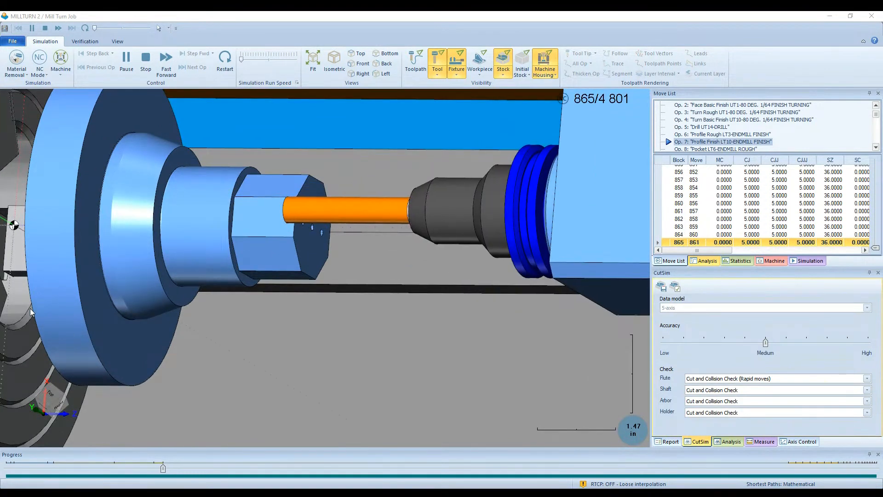
- Raise the simulation run speed in two stages to nearly the middle of its range
{"action": "left_click", "coordinate": [259, 60]}
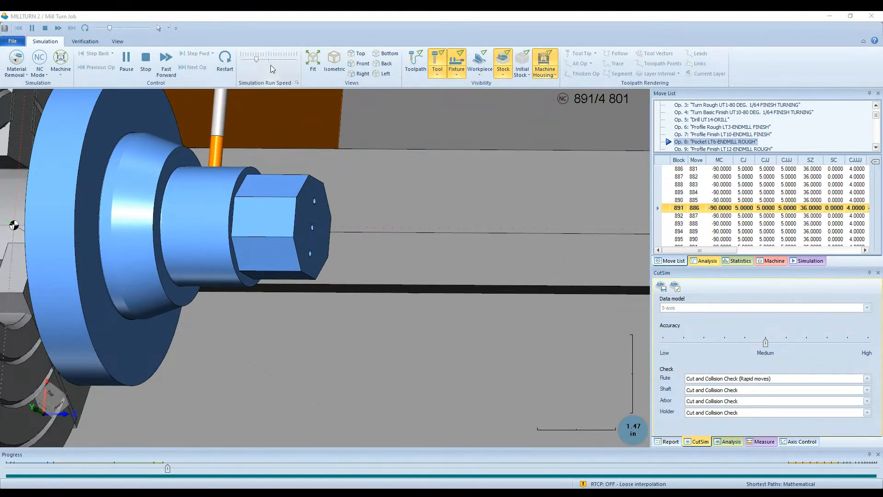
{"action": "left_click", "coordinate": [268, 63]}
{"action": "scroll", "coordinate": [213, 261], "scroll_direction": "up", "scroll_amount": 1}
{"action": "scroll", "coordinate": [249, 253], "scroll_direction": "down", "scroll_amount": 5}
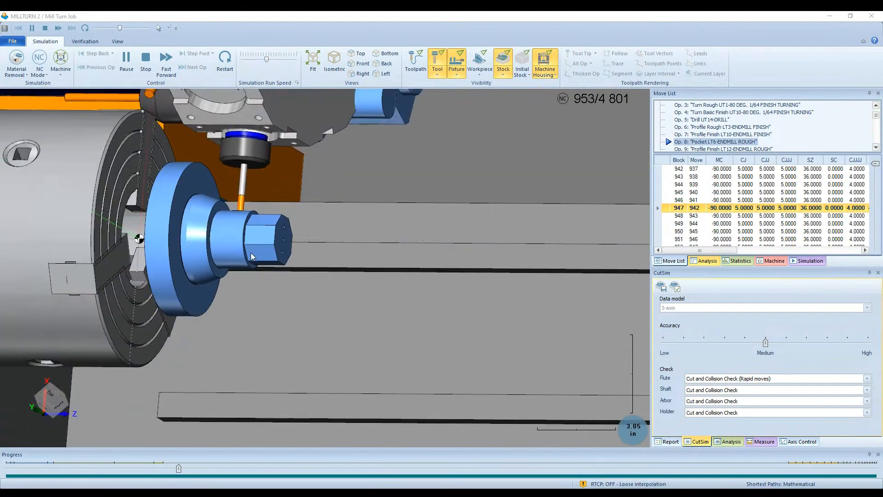
- Examine the Op. 8 pocket roughing on the part's cylindrical section from several angles, including around the turret
{"action": "scroll", "coordinate": [207, 208], "scroll_direction": "up", "scroll_amount": 1}
{"action": "middle_click_drag", "start_coordinate": [208, 213], "coordinate": [241, 258]}
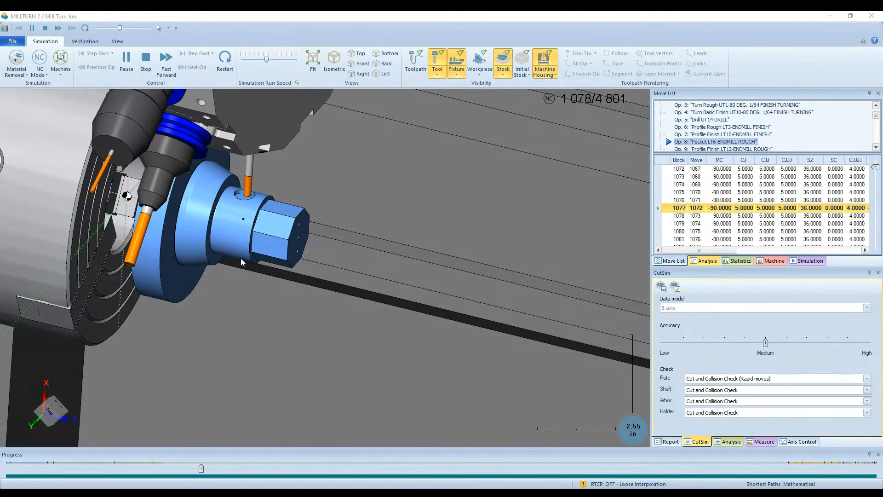
{"action": "middle_click_drag", "start_coordinate": [241, 258], "coordinate": [234, 289]}
{"action": "scroll", "coordinate": [275, 214], "scroll_direction": "down", "scroll_amount": 2}
{"action": "scroll", "coordinate": [110, 253], "scroll_direction": "up", "scroll_amount": 3}
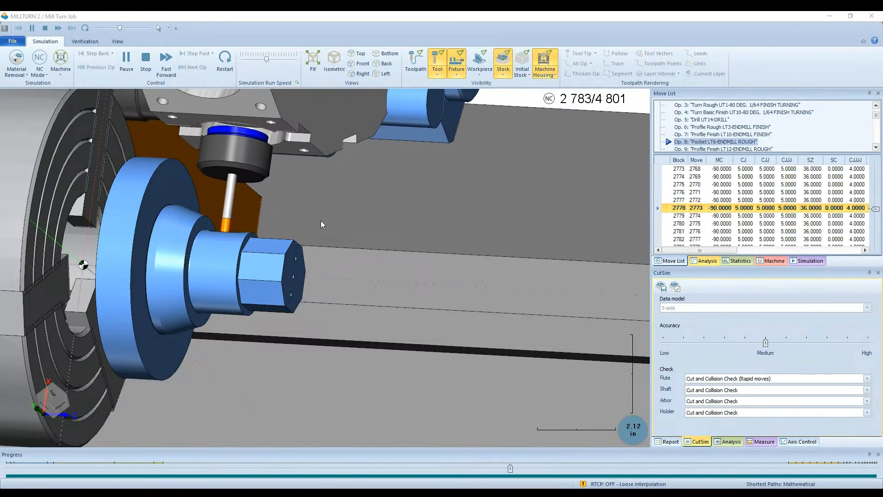
{"action": "middle_click_drag", "start_coordinate": [321, 221], "coordinate": [310, 175]}
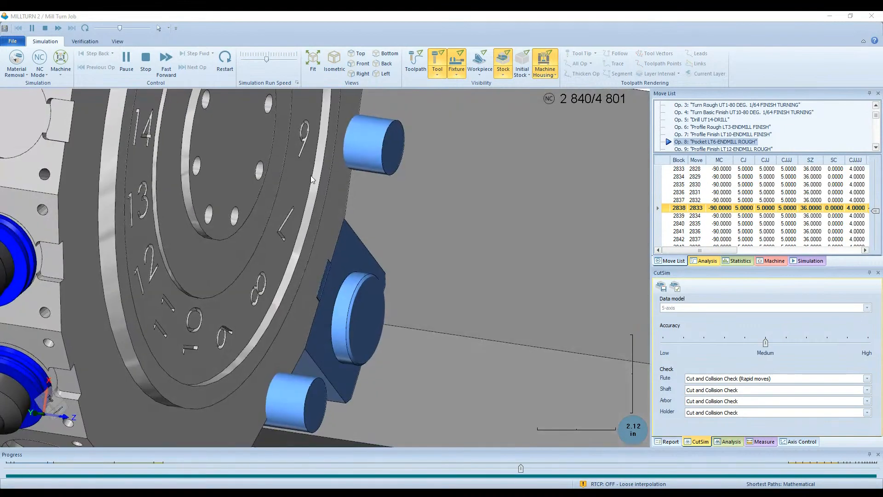
{"action": "scroll", "coordinate": [297, 168], "scroll_direction": "down", "scroll_amount": 6}
{"action": "scroll", "coordinate": [214, 339], "scroll_direction": "up", "scroll_amount": 3}
{"action": "scroll", "coordinate": [214, 340], "scroll_direction": "up", "scroll_amount": 2}
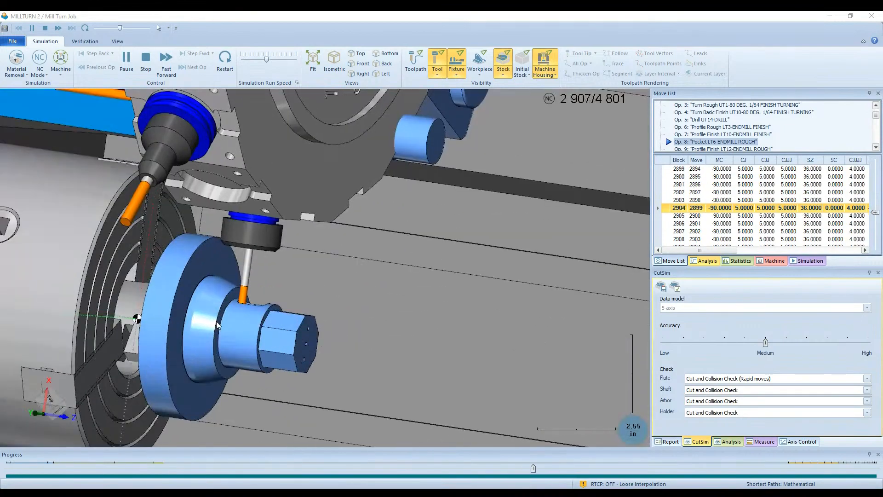
{"action": "middle_click_drag", "start_coordinate": [216, 325], "coordinate": [152, 362]}
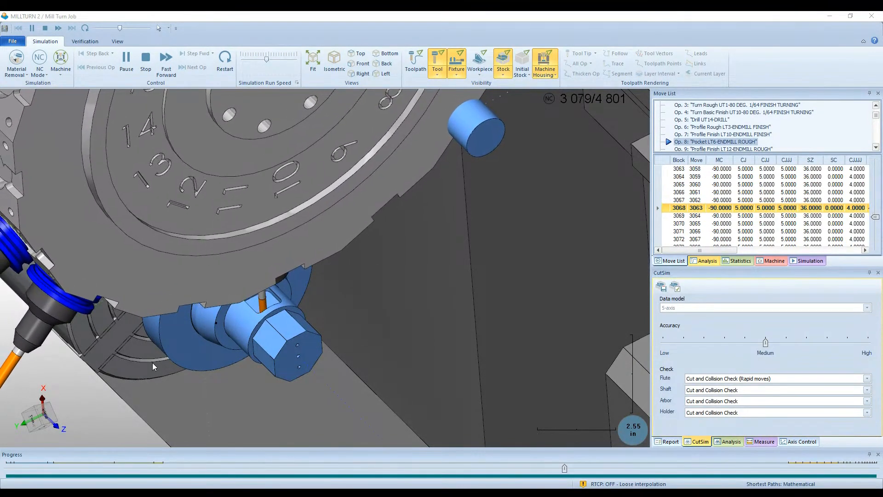
{"action": "middle_click_drag", "start_coordinate": [153, 363], "coordinate": [206, 300]}
{"action": "scroll", "coordinate": [286, 216], "scroll_direction": "down", "scroll_amount": 2}
{"action": "scroll", "coordinate": [236, 290], "scroll_direction": "up", "scroll_amount": 2}
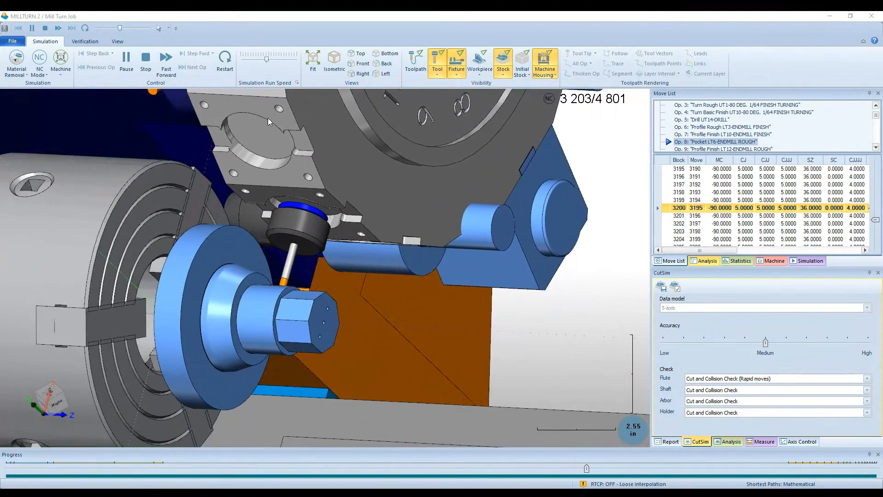
- Increase the simulation run speed further and let the program play through to the last operation
{"action": "left_click", "coordinate": [276, 59]}
{"action": "left_click_drag", "start_coordinate": [276, 59], "coordinate": [281, 60]}
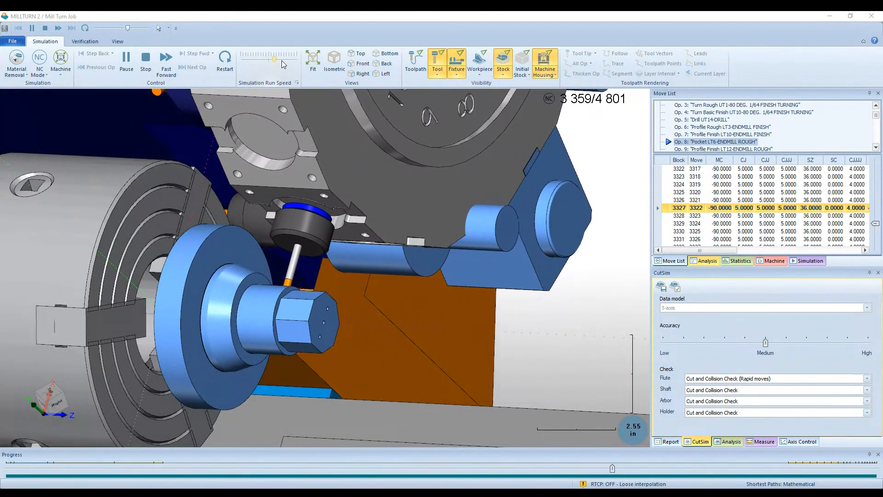
{"action": "middle_click_drag", "start_coordinate": [265, 190], "coordinate": [285, 195]}
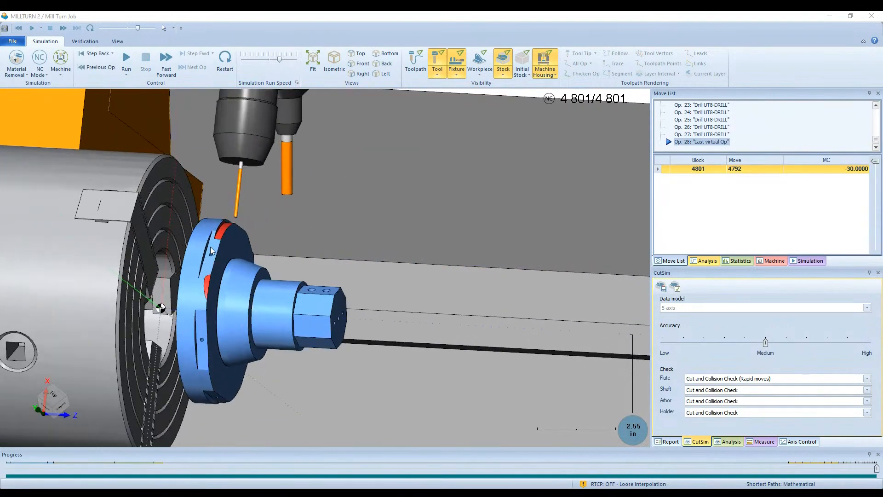
- Examine the red-marked areas on the flange rim of the machined part from several angles
{"action": "scroll", "coordinate": [216, 239], "scroll_direction": "up", "scroll_amount": 10}
{"action": "scroll", "coordinate": [235, 217], "scroll_direction": "down", "scroll_amount": 5}
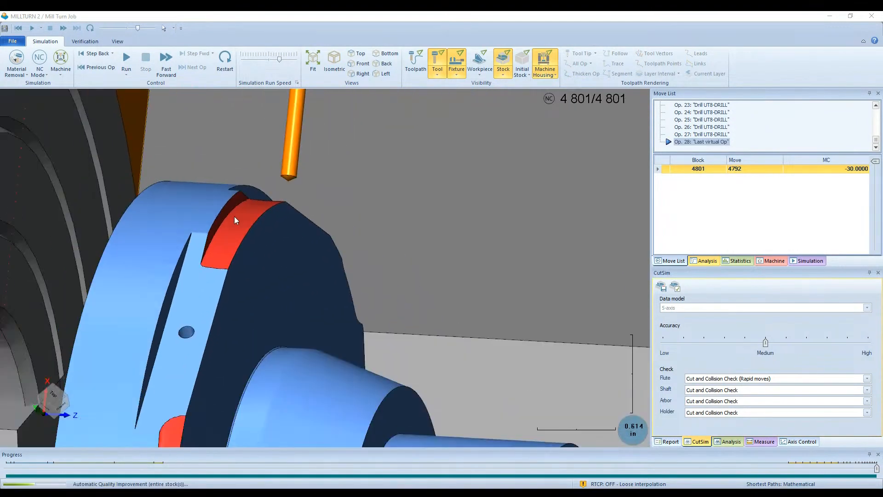
{"action": "middle_click_drag", "start_coordinate": [182, 313], "coordinate": [203, 284]}
{"action": "scroll", "coordinate": [233, 238], "scroll_direction": "up", "scroll_amount": 2}
{"action": "scroll", "coordinate": [234, 237], "scroll_direction": "up", "scroll_amount": 5}
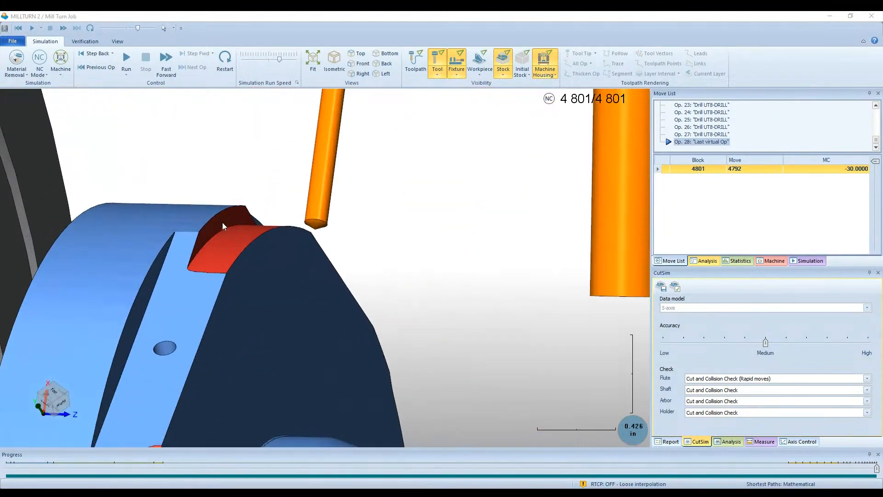
{"action": "scroll", "coordinate": [260, 203], "scroll_direction": "down", "scroll_amount": 7}
{"action": "scroll", "coordinate": [248, 187], "scroll_direction": "down", "scroll_amount": 5}
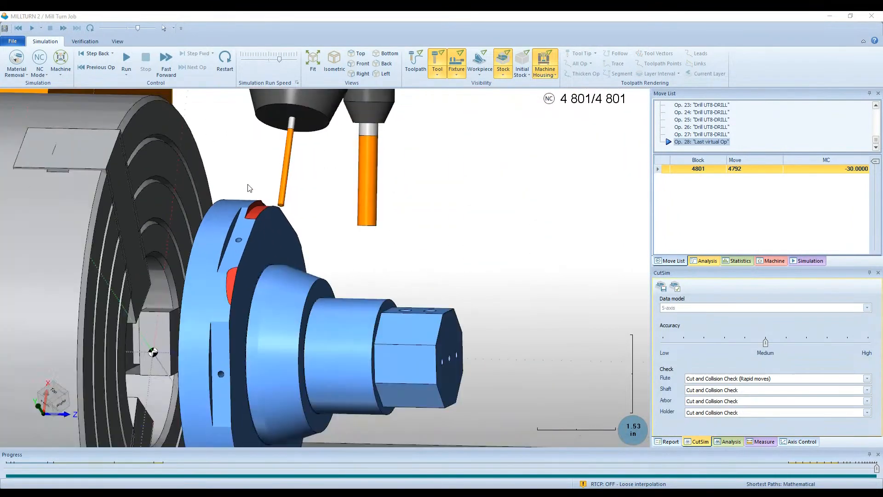
{"action": "middle_click_drag", "start_coordinate": [259, 191], "coordinate": [311, 224]}
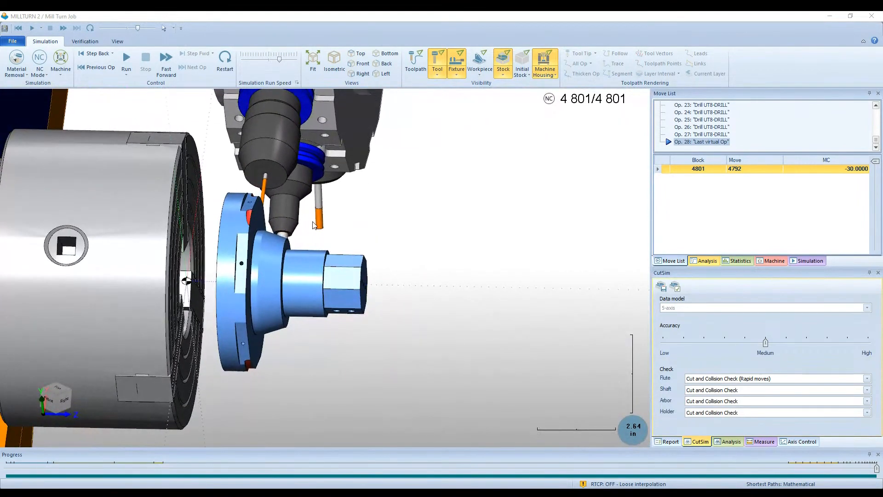
{"action": "scroll", "coordinate": [224, 276], "scroll_direction": "up", "scroll_amount": 3}
{"action": "scroll", "coordinate": [247, 289], "scroll_direction": "up", "scroll_amount": 2}
{"action": "mouse_move", "coordinate": [247, 289]}
{"action": "middle_mouse_down"}
{"action": "mouse_move", "coordinate": [221, 288]}
{"action": "mouse_move", "coordinate": [261, 299]}
{"action": "middle_mouse_up"}
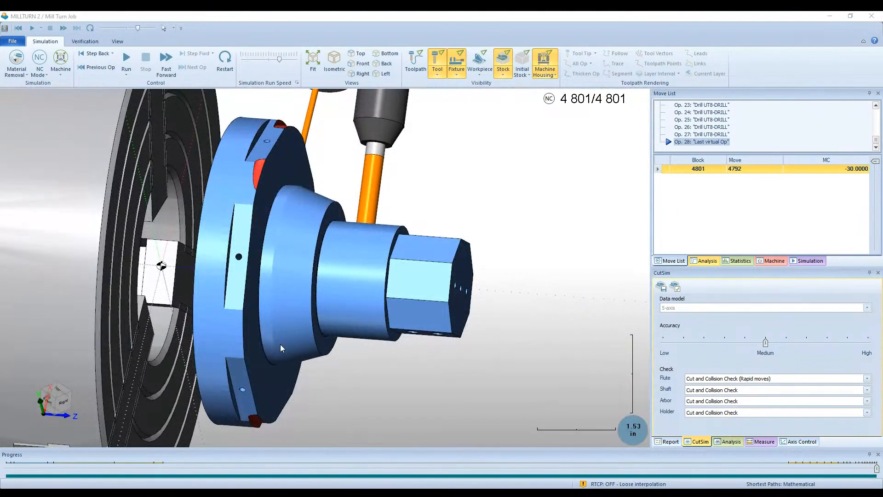
{"action": "scroll", "coordinate": [256, 173], "scroll_direction": "up", "scroll_amount": 7}
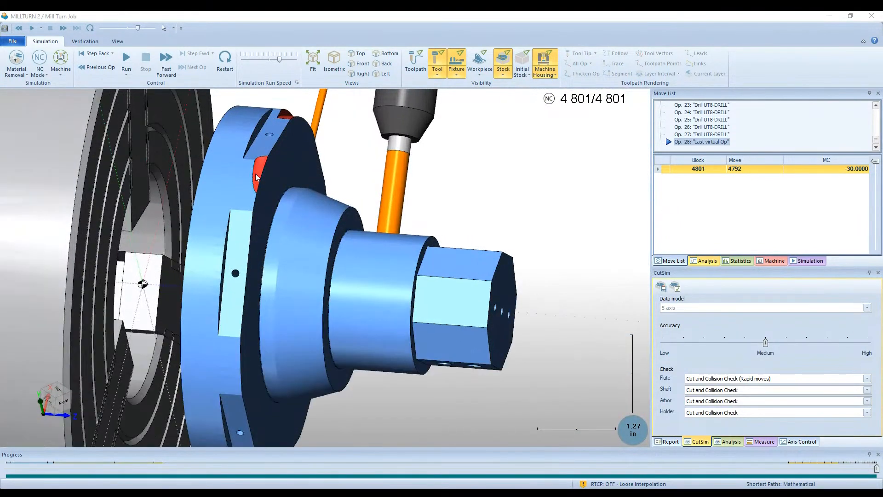
- Examine the machined part's flange, stepped body and hex end up close and in relation to the chuck and turret
{"action": "scroll", "coordinate": [256, 172], "scroll_direction": "down", "scroll_amount": 5}
{"action": "mouse_move", "coordinate": [255, 173]}
{"action": "middle_mouse_down"}
{"action": "mouse_move", "coordinate": [123, 151]}
{"action": "mouse_move", "coordinate": [239, 175]}
{"action": "middle_mouse_up"}
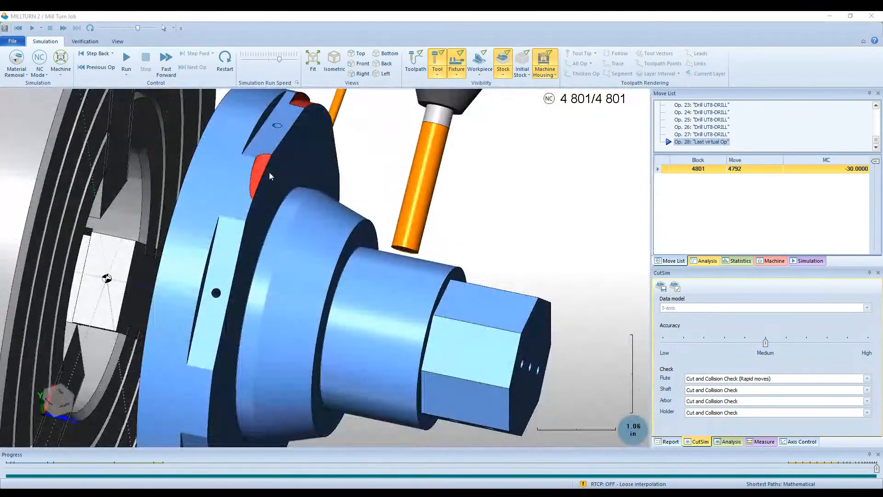
{"action": "scroll", "coordinate": [269, 171], "scroll_direction": "up", "scroll_amount": 4}
{"action": "scroll", "coordinate": [254, 179], "scroll_direction": "down", "scroll_amount": 4}
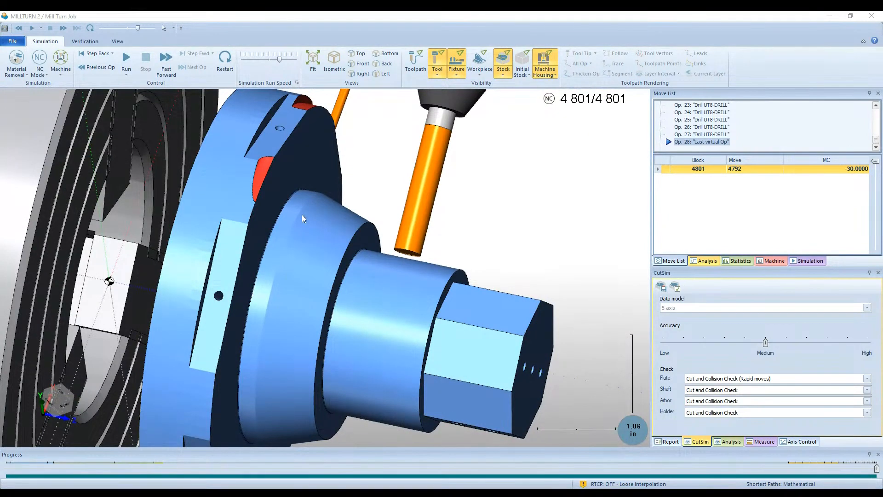
{"action": "middle_click_drag", "start_coordinate": [302, 214], "coordinate": [264, 254]}
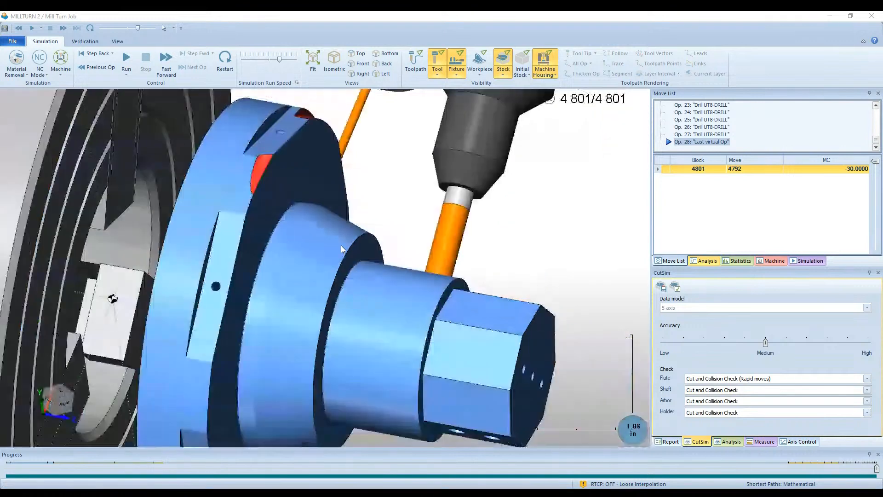
{"action": "scroll", "coordinate": [341, 244], "scroll_direction": "down", "scroll_amount": 5}
{"action": "middle_click_drag", "start_coordinate": [330, 242], "coordinate": [278, 235]}
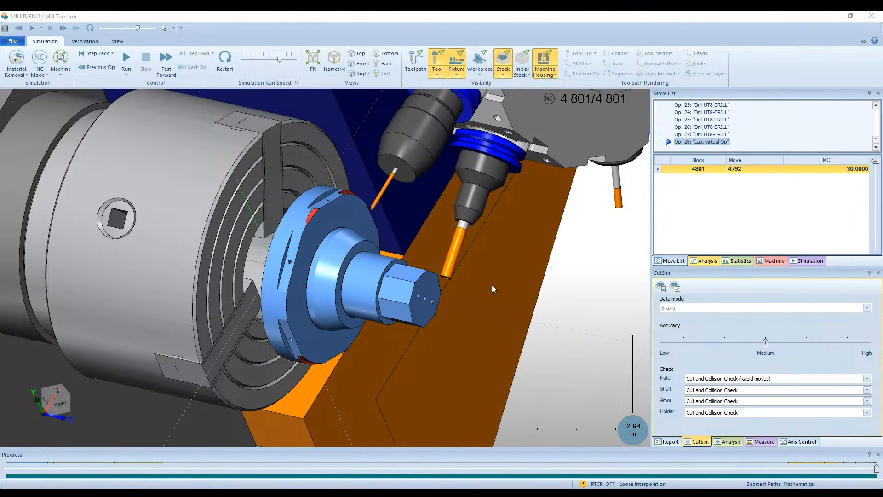
- Close the simulation and blank the collapsed Mill Turn Job so that only the part model and its wireframe are displayed
{"action": "left_click", "coordinate": [871, 16]}
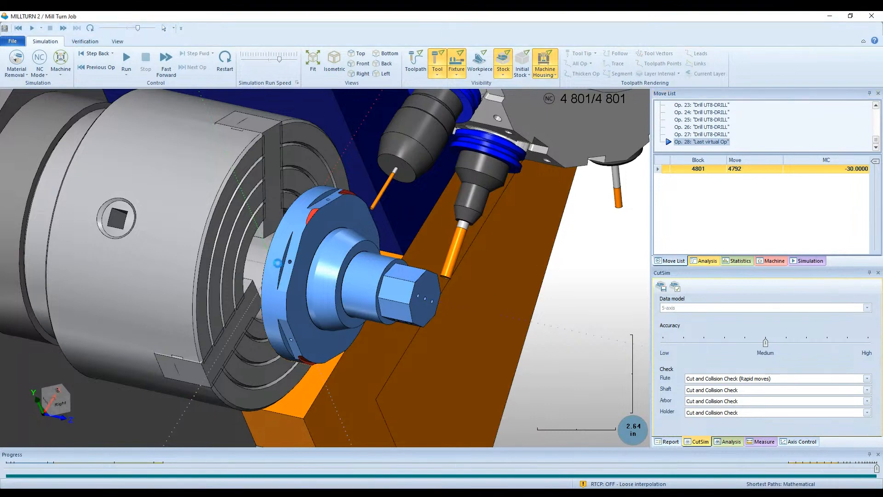
{"action": "left_click", "coordinate": [278, 263]}
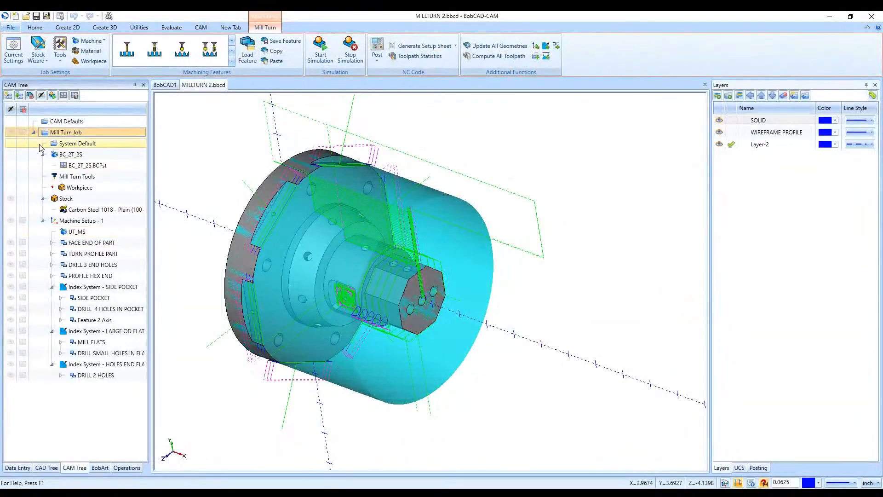
{"action": "left_click", "coordinate": [34, 134]}
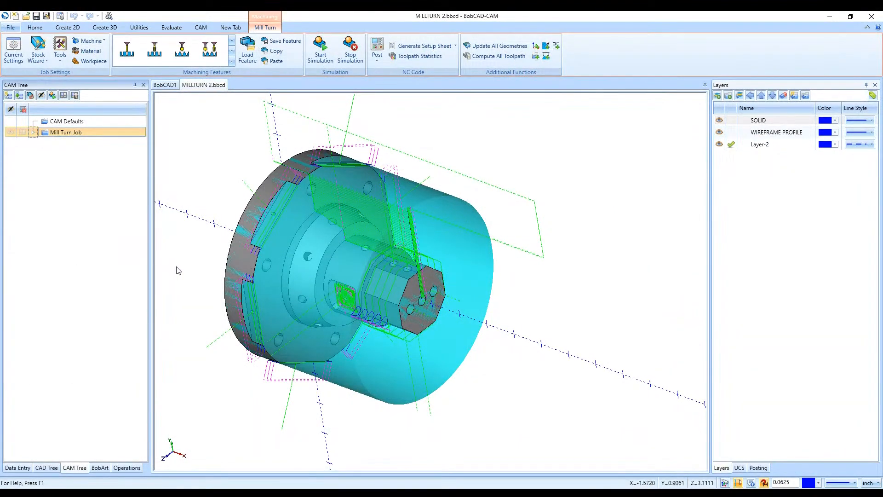
{"action": "left_click", "coordinate": [13, 132]}
{"action": "left_click", "coordinate": [22, 133]}
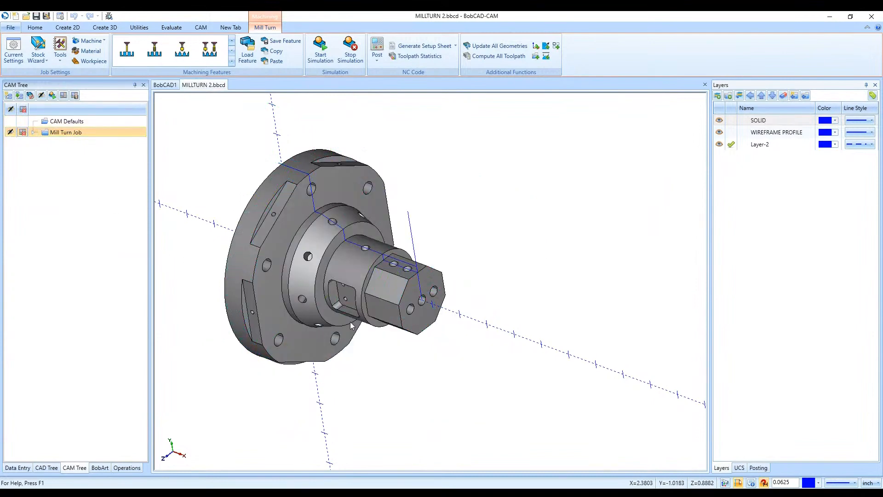
{"action": "middle_click_drag", "start_coordinate": [352, 325], "coordinate": [325, 309]}
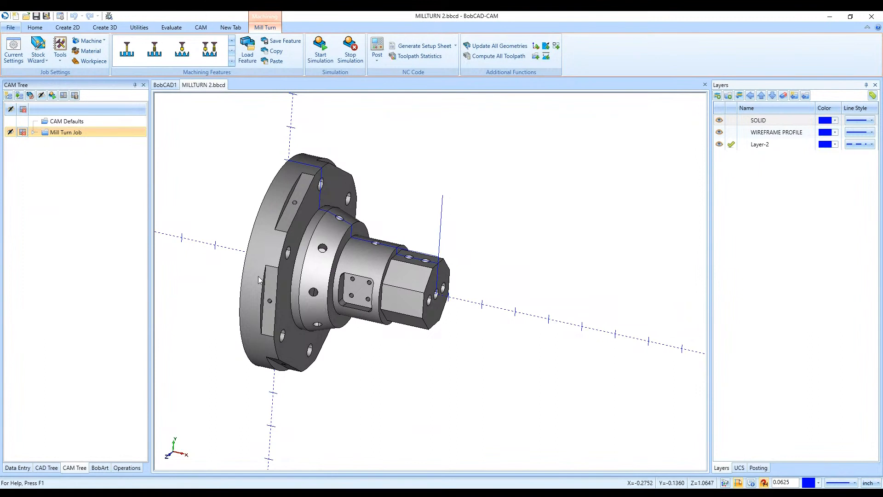
- Start a new machining job and look through the machines offered for the Milling job type
{"action": "left_click", "coordinate": [202, 29]}
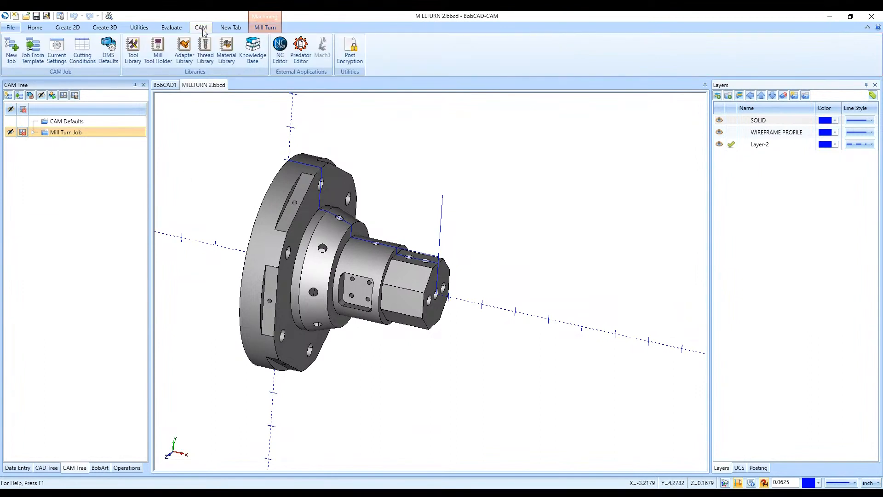
{"action": "left_click", "coordinate": [9, 56]}
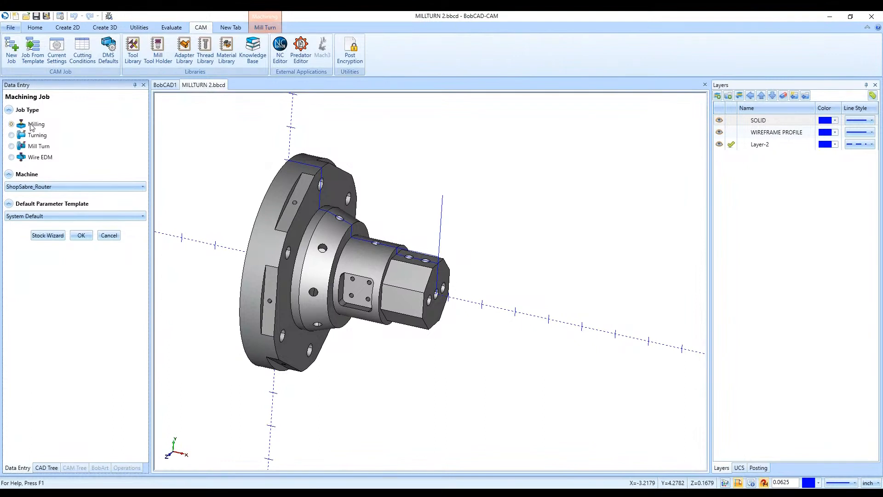
{"action": "left_click", "coordinate": [36, 186]}
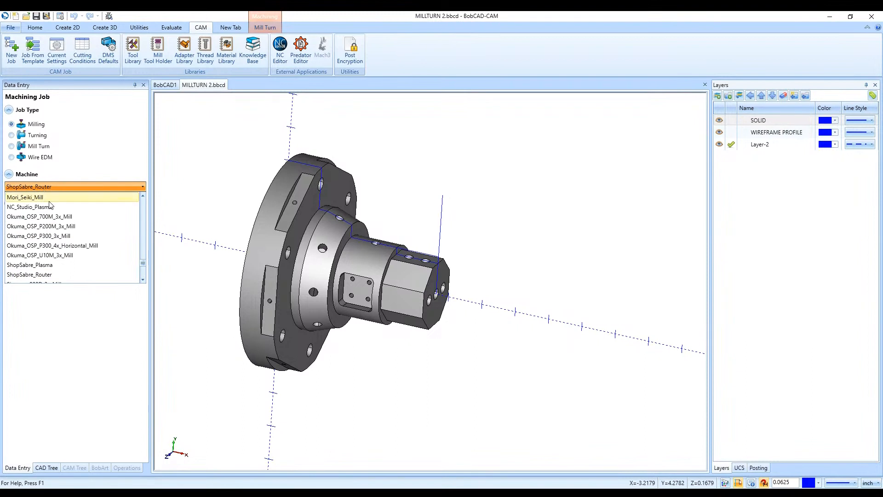
{"action": "scroll", "coordinate": [50, 223], "scroll_direction": "up", "scroll_amount": 8}
{"action": "scroll", "coordinate": [53, 226], "scroll_direction": "up", "scroll_amount": 12}
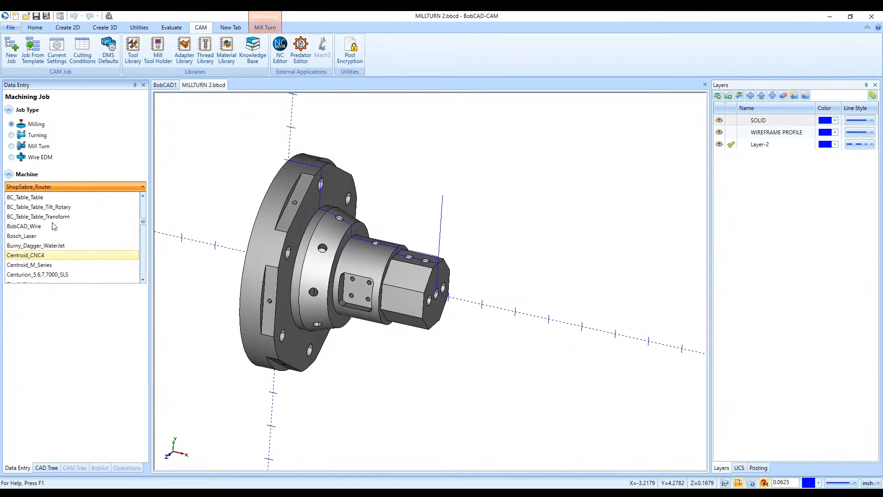
{"action": "scroll", "coordinate": [53, 226], "scroll_direction": "down", "scroll_amount": 6}
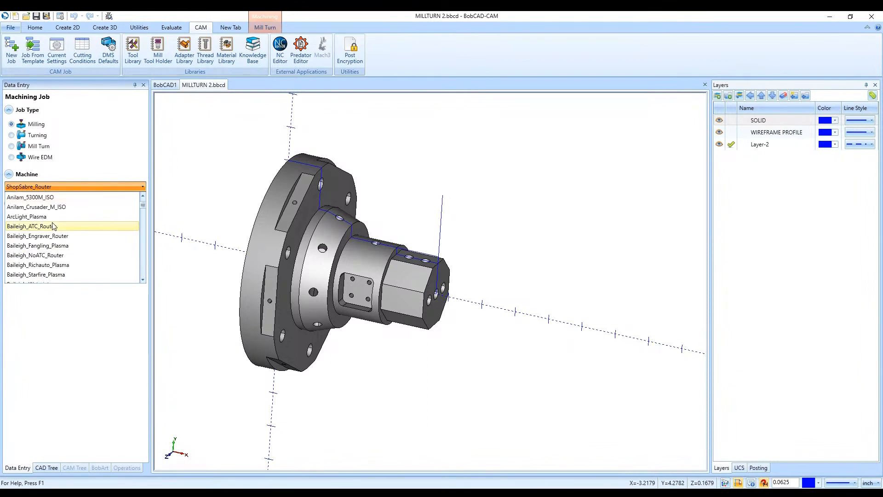
{"action": "scroll", "coordinate": [58, 223], "scroll_direction": "up", "scroll_amount": 6}
{"action": "scroll", "coordinate": [61, 219], "scroll_direction": "down", "scroll_amount": 9}
{"action": "scroll", "coordinate": [61, 219], "scroll_direction": "down", "scroll_amount": 3}
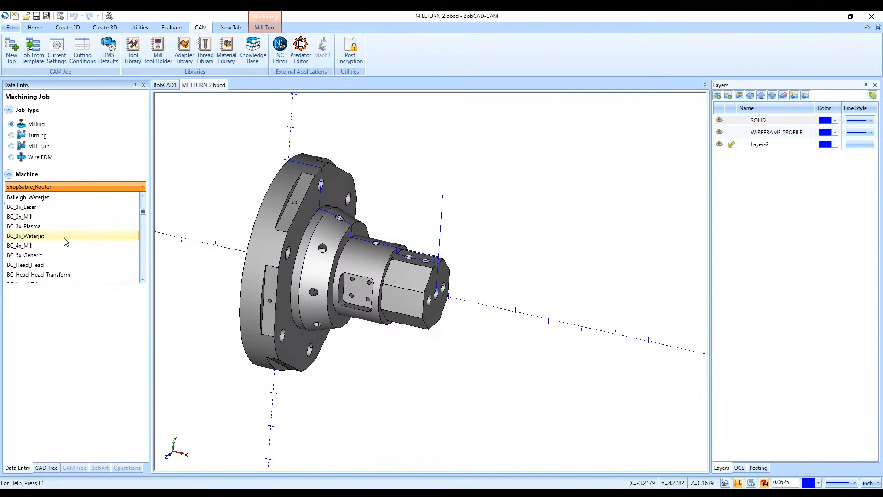
- Set the job type to Mill Turn and choose the BC_2T_2S machine
{"action": "left_click", "coordinate": [24, 136]}
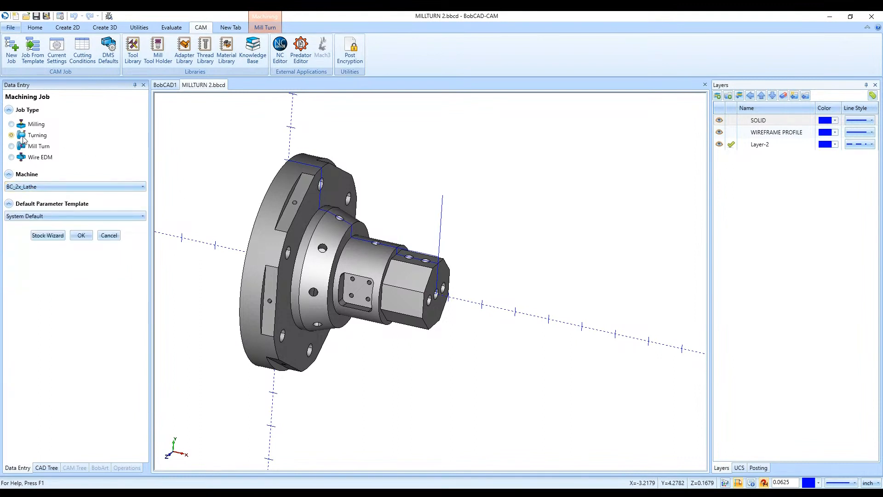
{"action": "left_click", "coordinate": [39, 148]}
{"action": "left_click", "coordinate": [49, 187]}
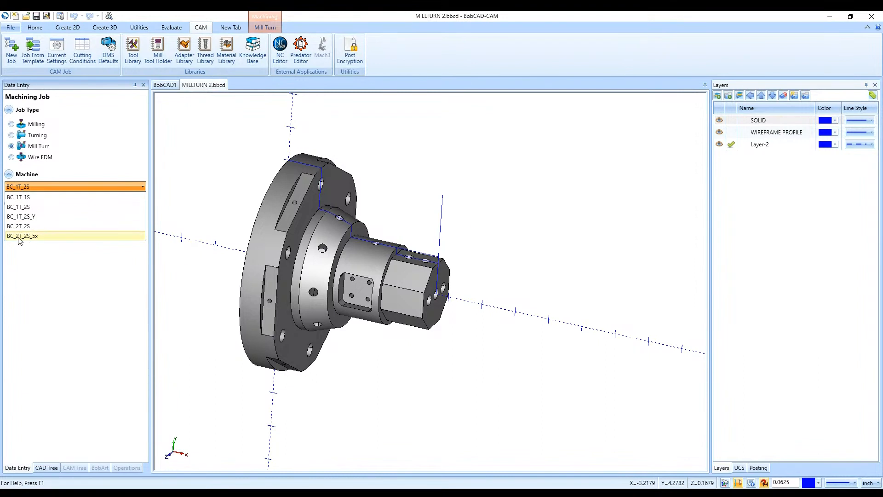
{"action": "left_click", "coordinate": [41, 227]}
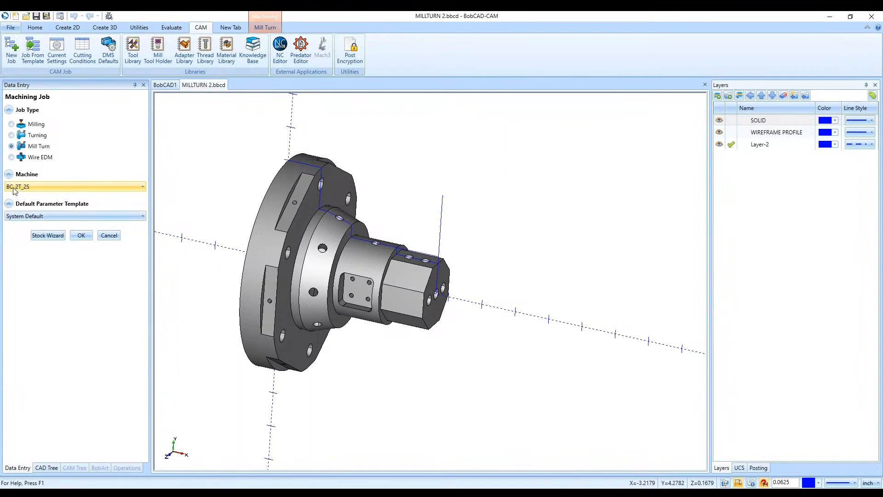
- Assign the solid part as the workpiece in the Stock Wizard and continue to the stock definition
{"action": "left_click", "coordinate": [47, 236]}
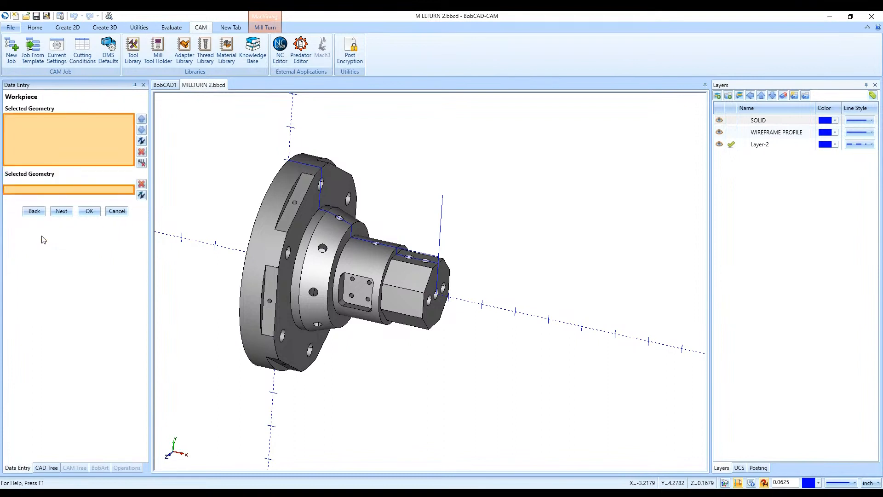
{"action": "left_click", "coordinate": [264, 253]}
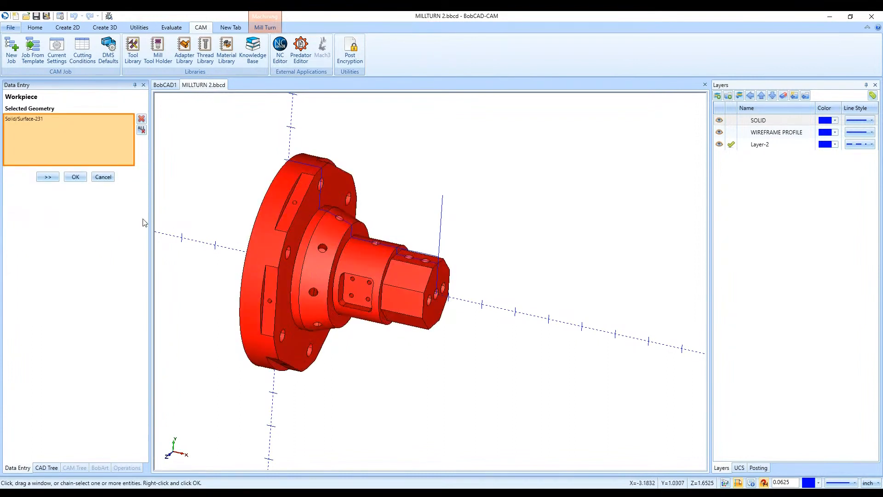
{"action": "left_click", "coordinate": [46, 177]}
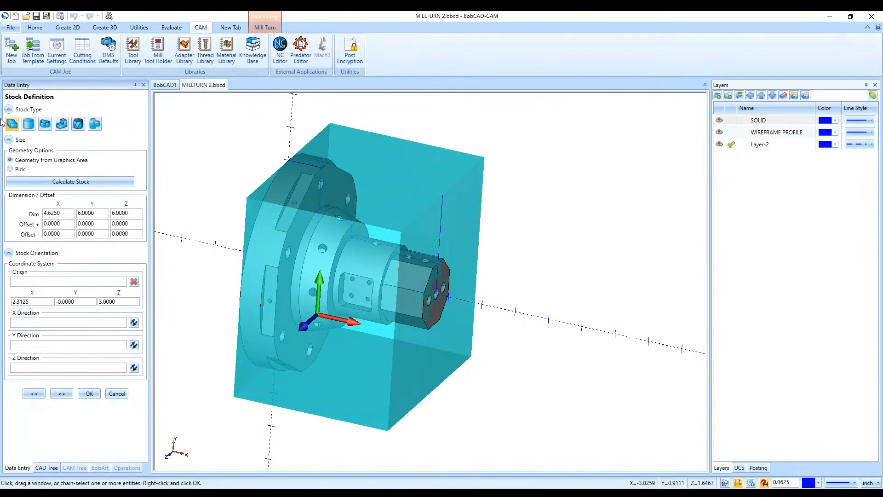
- Change the stock type to a cylinder and calculate its size from the part geometry
{"action": "left_click", "coordinate": [28, 124]}
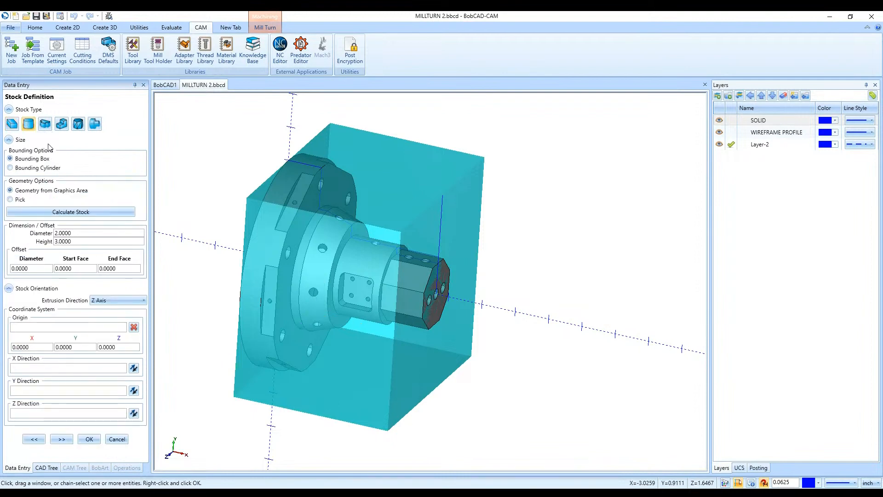
{"action": "left_click", "coordinate": [68, 212]}
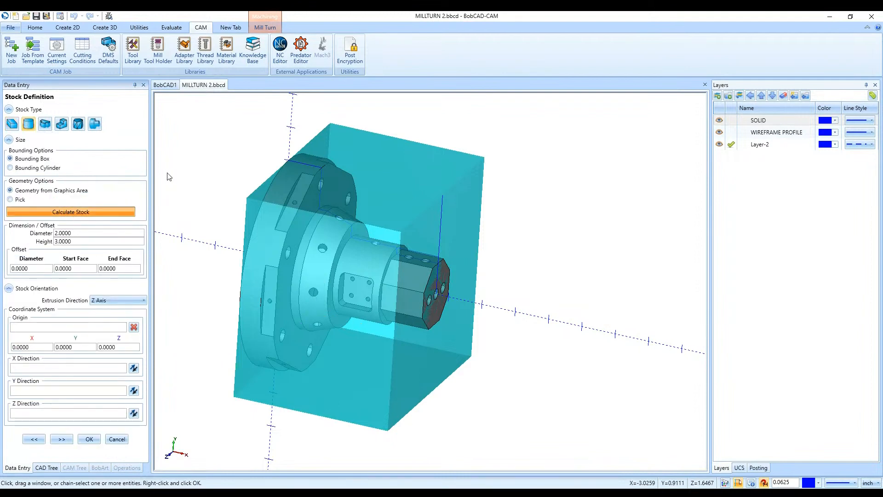
{"action": "mouse_move", "coordinate": [256, 278]}
{"action": "middle_mouse_down"}
{"action": "mouse_move", "coordinate": [292, 288]}
{"action": "mouse_move", "coordinate": [246, 283]}
{"action": "middle_mouse_up"}
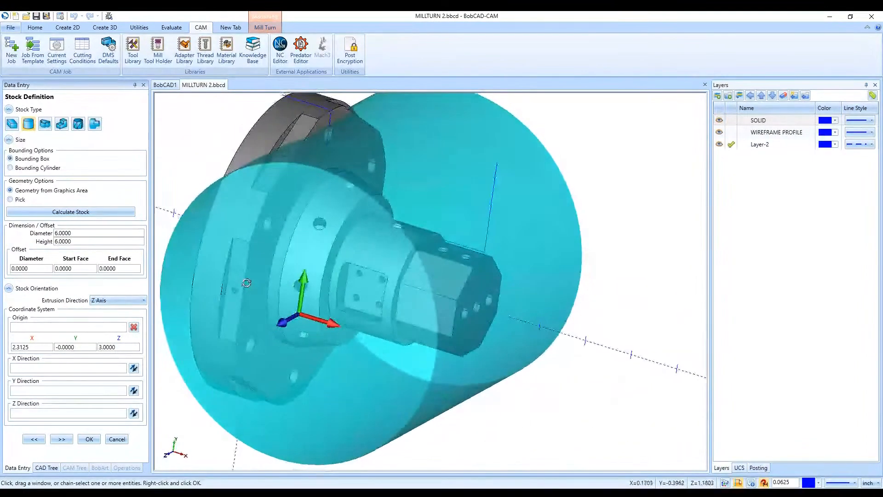
{"action": "scroll", "coordinate": [404, 219], "scroll_direction": "down", "scroll_amount": 2}
{"action": "scroll", "coordinate": [331, 184], "scroll_direction": "up", "scroll_amount": 2}
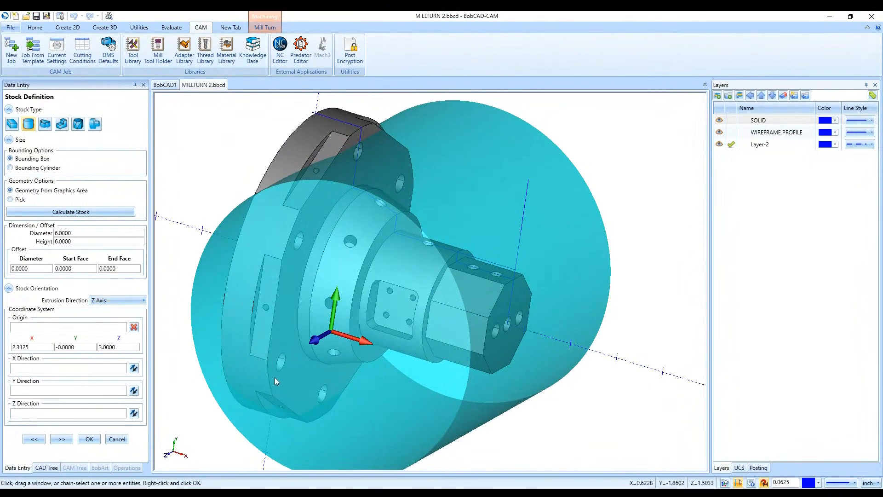
- Set the stock's extrusion direction to X Axis, recalculate the cylinder and continue to the machine setup
{"action": "left_click", "coordinate": [108, 301]}
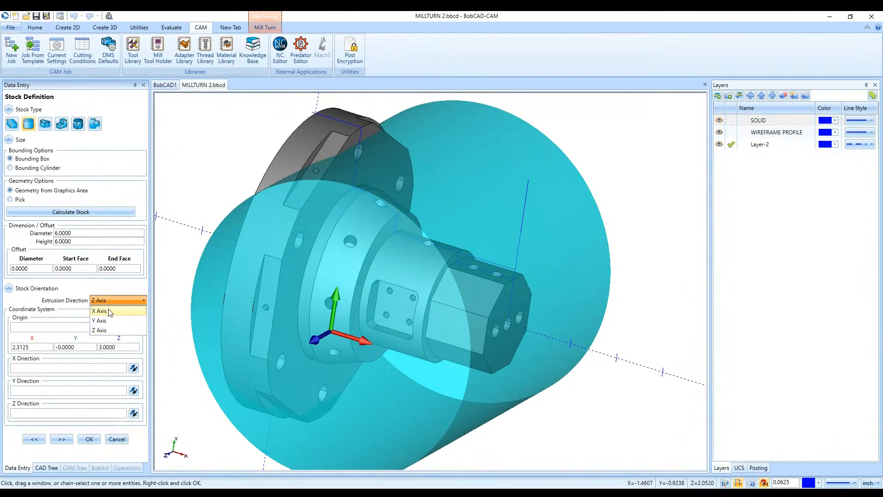
{"action": "left_click", "coordinate": [109, 312]}
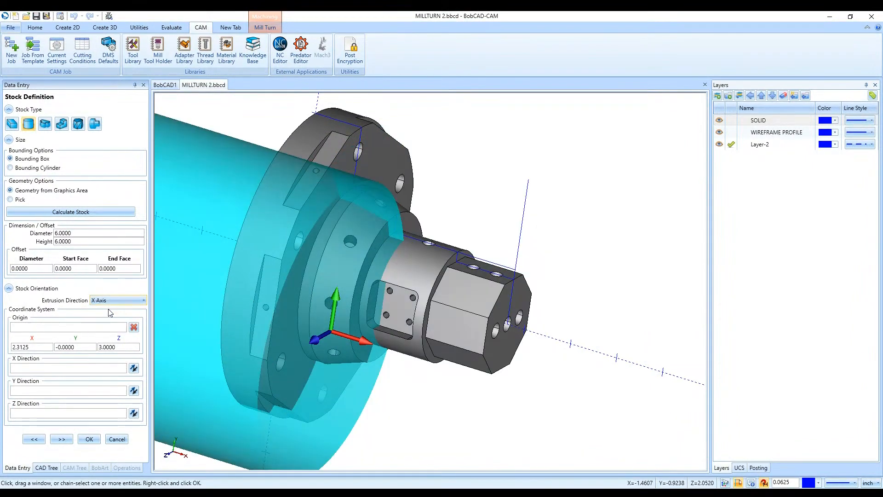
{"action": "left_click", "coordinate": [75, 216]}
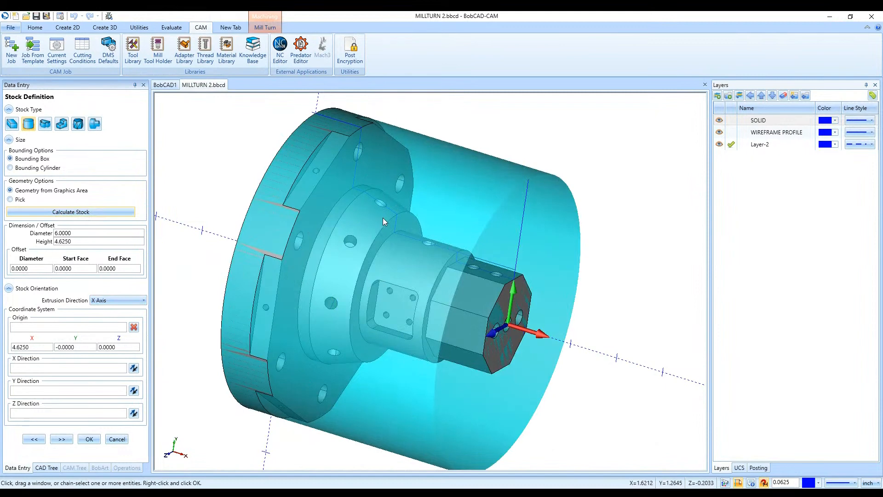
{"action": "mouse_move", "coordinate": [383, 218]}
{"action": "middle_mouse_down"}
{"action": "mouse_move", "coordinate": [395, 216]}
{"action": "mouse_move", "coordinate": [374, 227]}
{"action": "middle_mouse_up"}
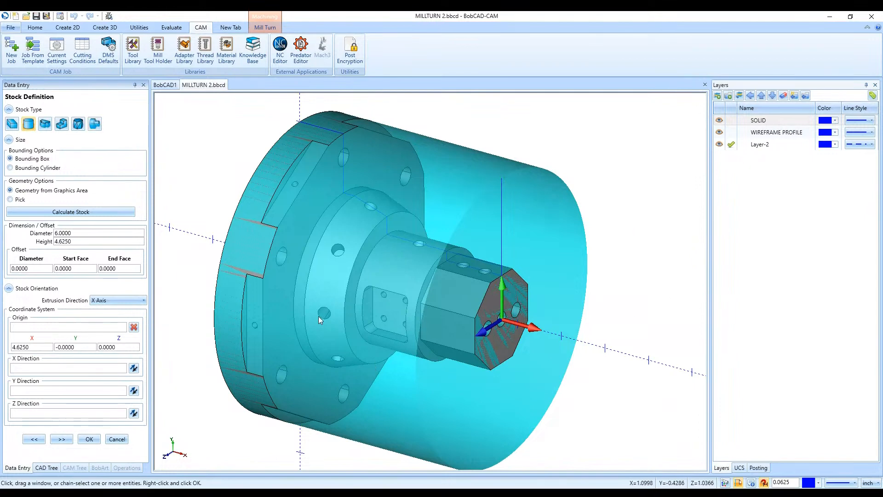
{"action": "left_click", "coordinate": [59, 440]}
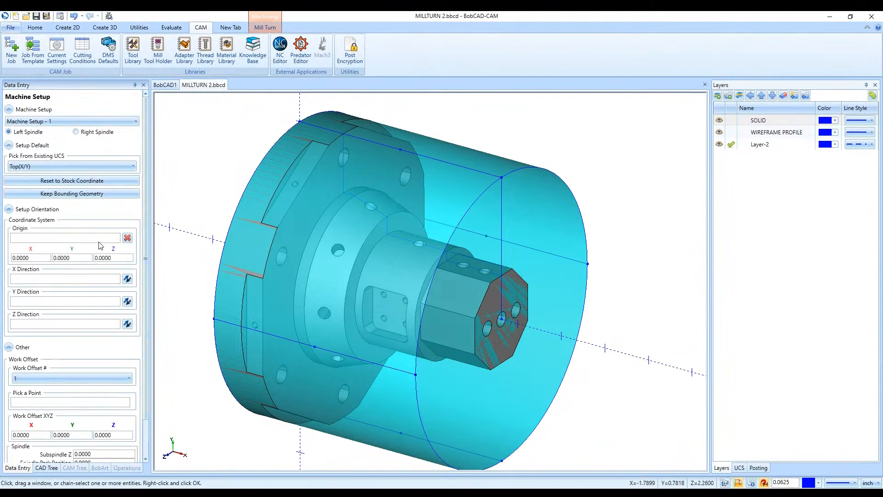
- Set the Machine Setup - 1 origin at the centre of the part's hex end face, X 4.6250, Y 0, Z 0
{"action": "middle_click_drag", "start_coordinate": [228, 299], "coordinate": [290, 317]}
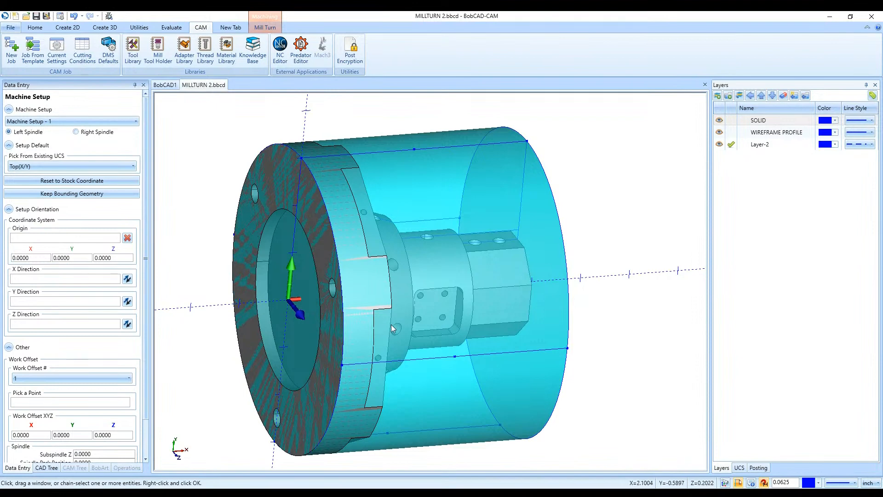
{"action": "middle_click_drag", "start_coordinate": [441, 326], "coordinate": [406, 309]}
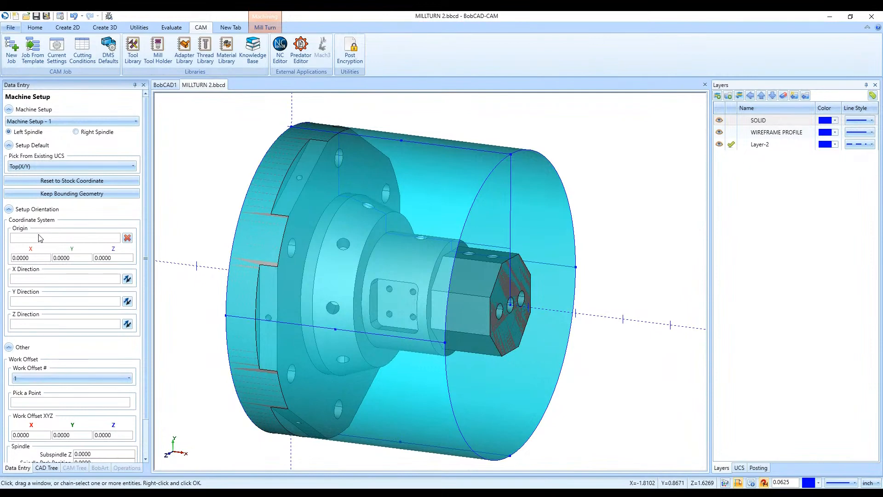
{"action": "left_click", "coordinate": [53, 240]}
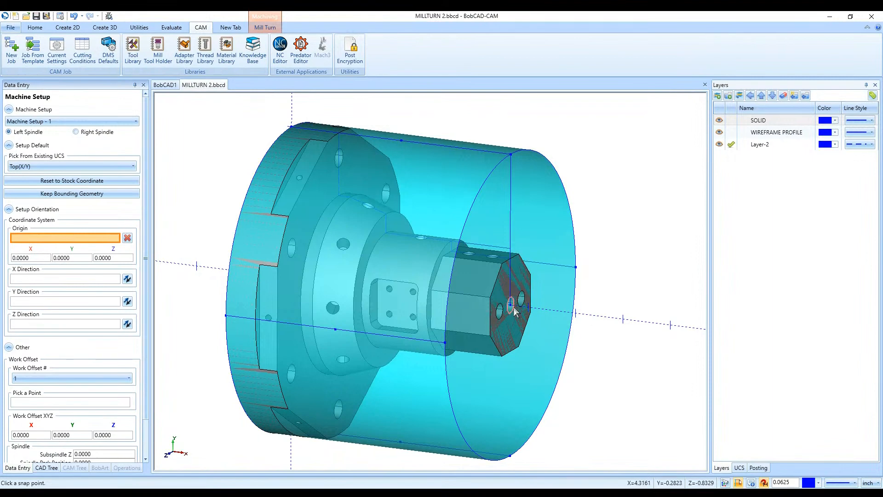
{"action": "scroll", "coordinate": [513, 312], "scroll_direction": "up", "scroll_amount": 5}
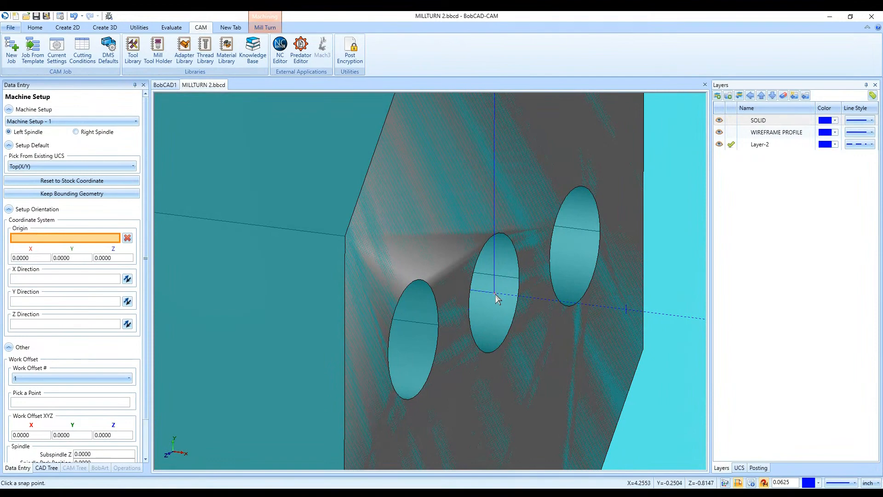
{"action": "left_click", "coordinate": [497, 293]}
{"action": "scroll", "coordinate": [497, 294], "scroll_direction": "down", "scroll_amount": 3}
{"action": "scroll", "coordinate": [495, 295], "scroll_direction": "down", "scroll_amount": 5}
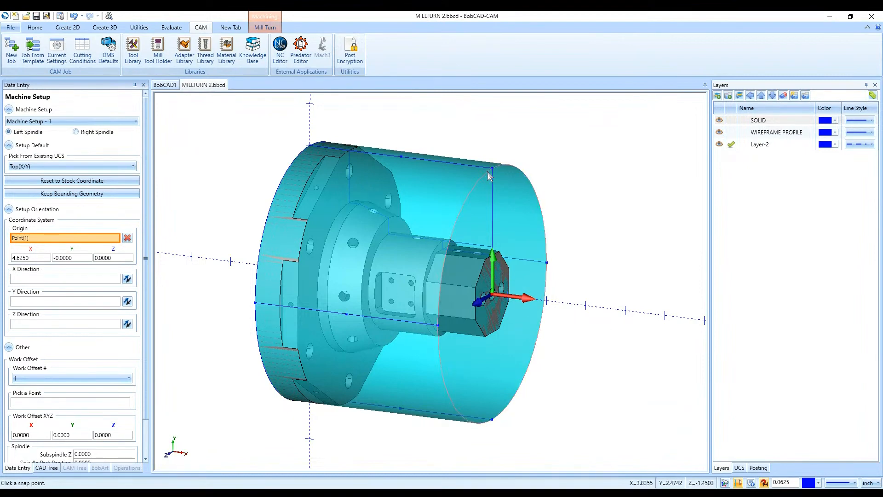
- Orient the setup's X axis toward the point above the hex end, its Z axis along the stock's lengthwise line reversed outward, and accept
{"action": "left_click", "coordinate": [51, 283]}
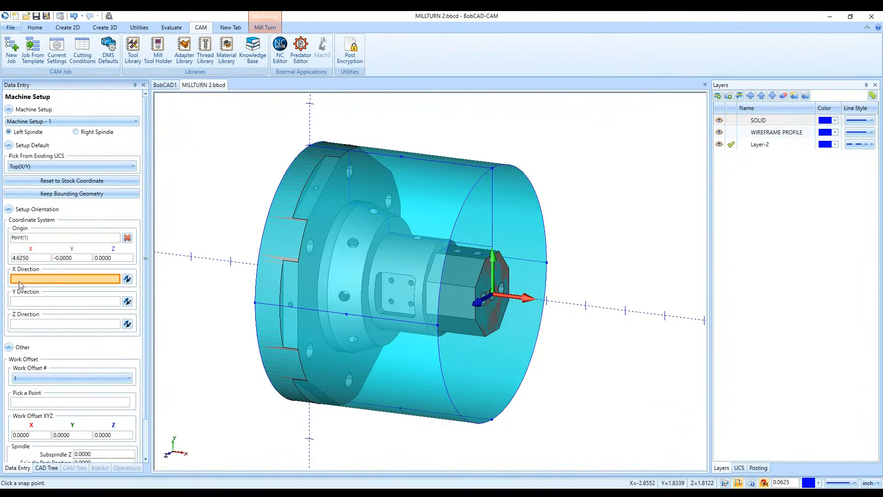
{"action": "left_click", "coordinate": [492, 167]}
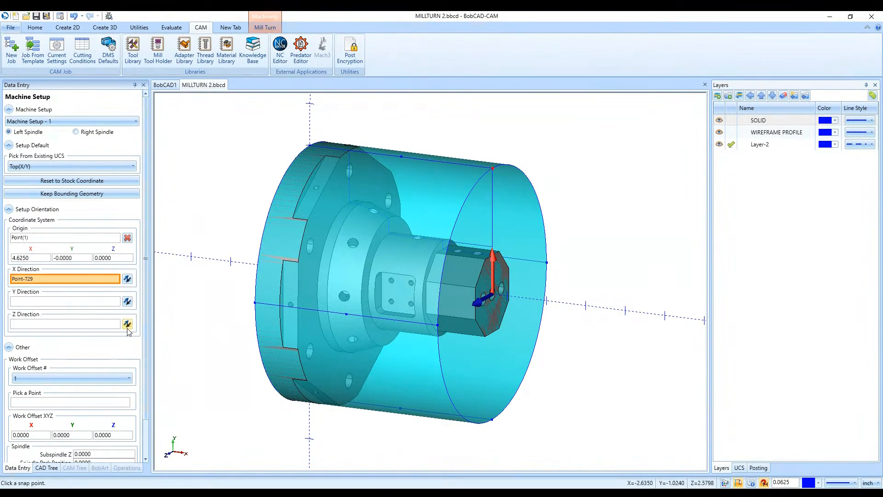
{"action": "left_click", "coordinate": [23, 324]}
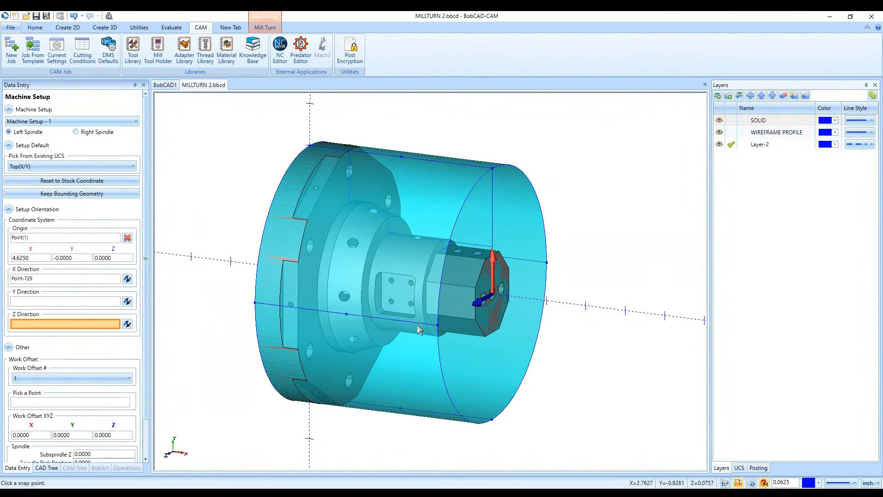
{"action": "left_click", "coordinate": [417, 324]}
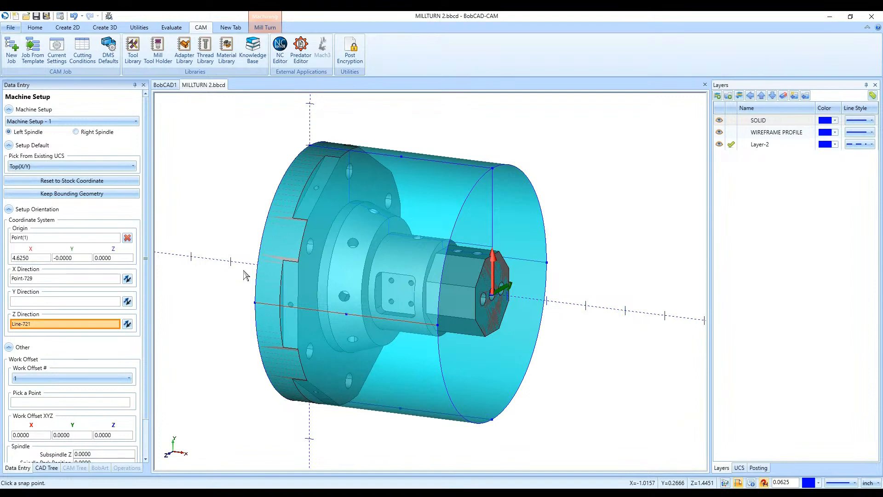
{"action": "left_click", "coordinate": [128, 325]}
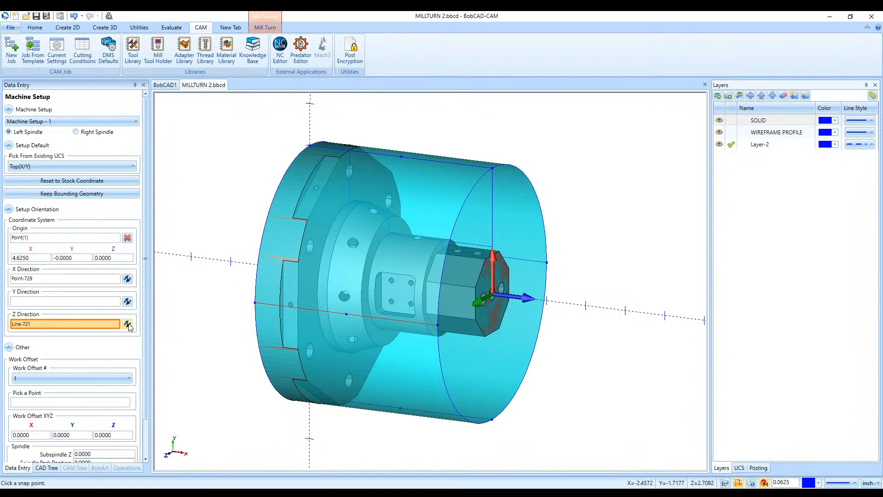
{"action": "scroll", "coordinate": [137, 373], "scroll_direction": "down", "scroll_amount": 3}
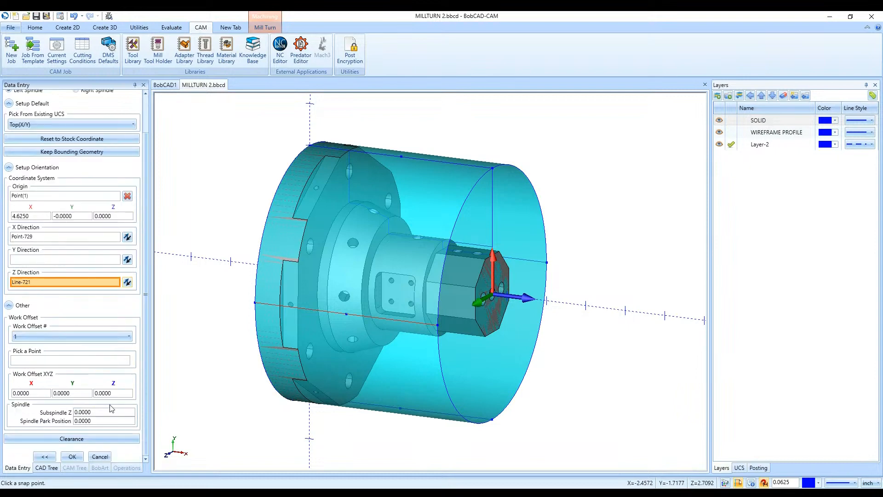
{"action": "left_click", "coordinate": [73, 457]}
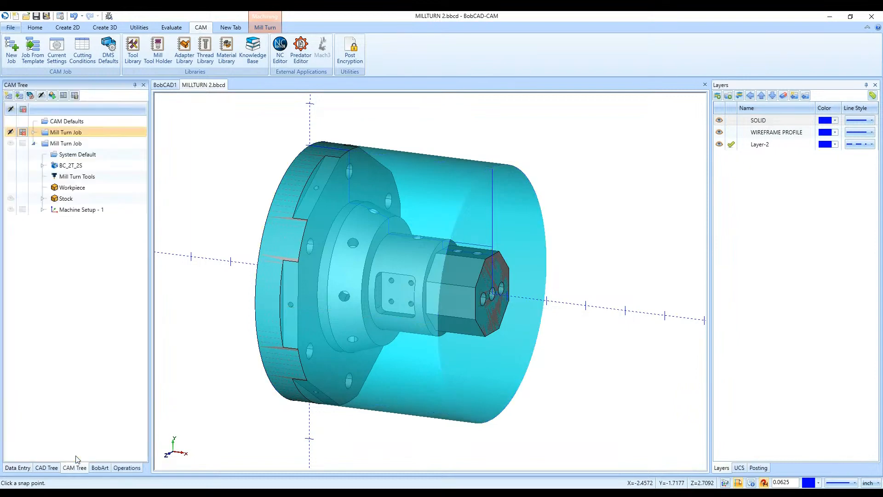
- Inspect the new job's stock and Machine Setup - 1 axes on the part, and look at its machine parameters
{"action": "left_click", "coordinate": [79, 144]}
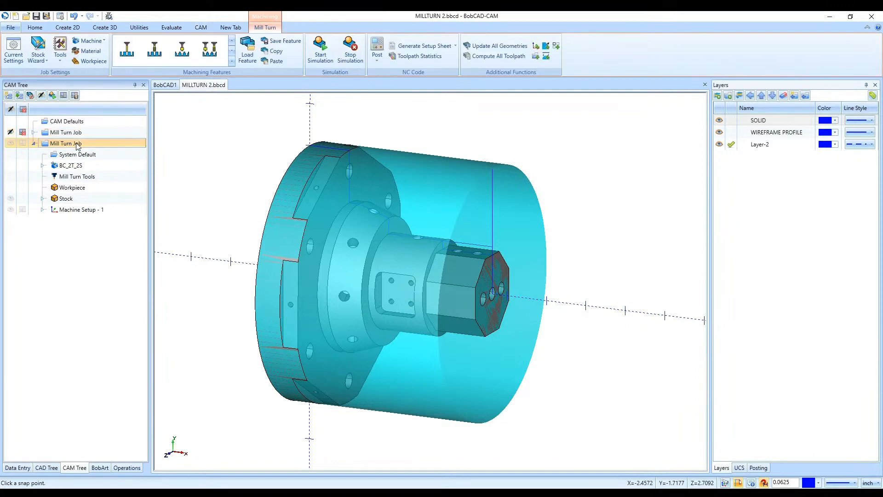
{"action": "left_click", "coordinate": [69, 198]}
{"action": "middle_click_drag", "start_coordinate": [545, 252], "coordinate": [337, 244]}
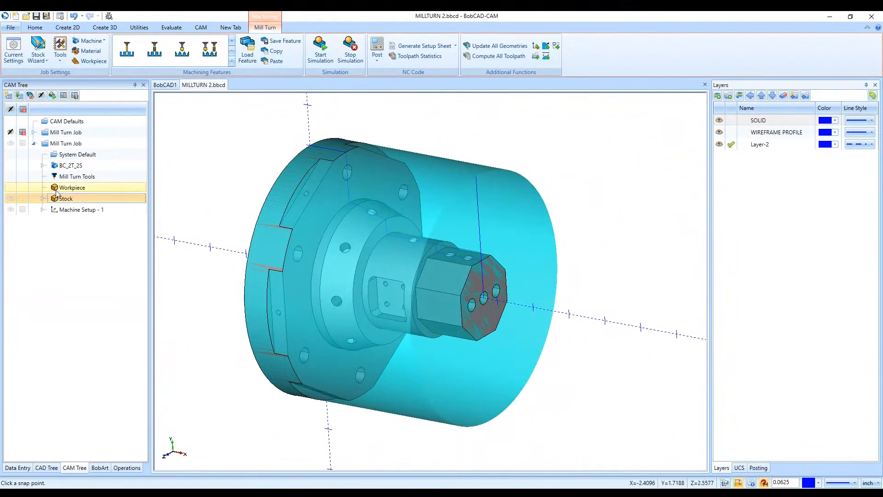
{"action": "left_click", "coordinate": [84, 211]}
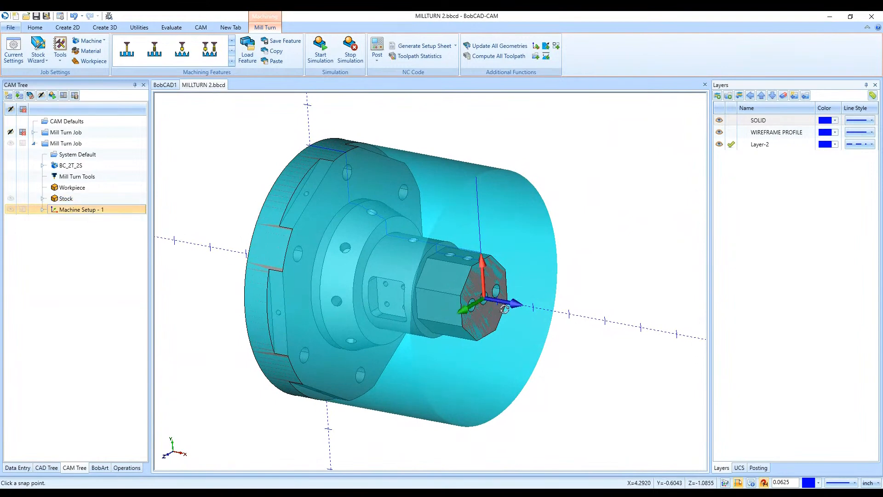
{"action": "middle_click_drag", "start_coordinate": [488, 301], "coordinate": [527, 325]}
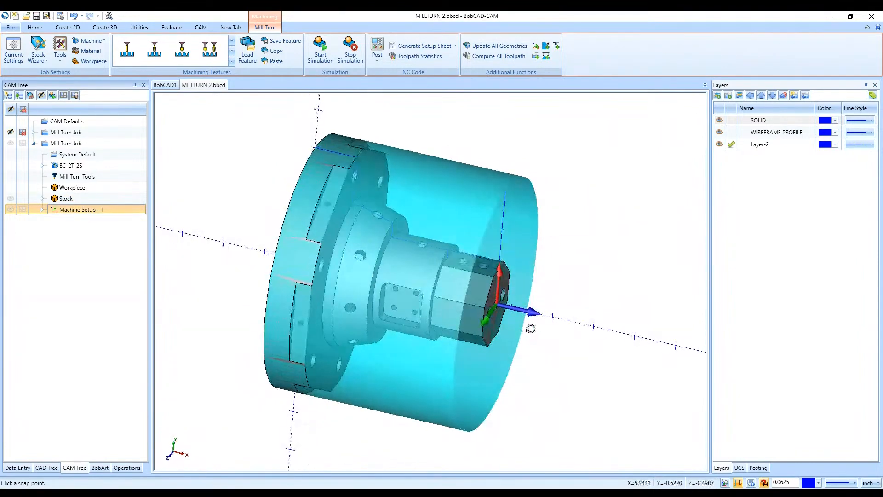
{"action": "double_click", "coordinate": [74, 148]}
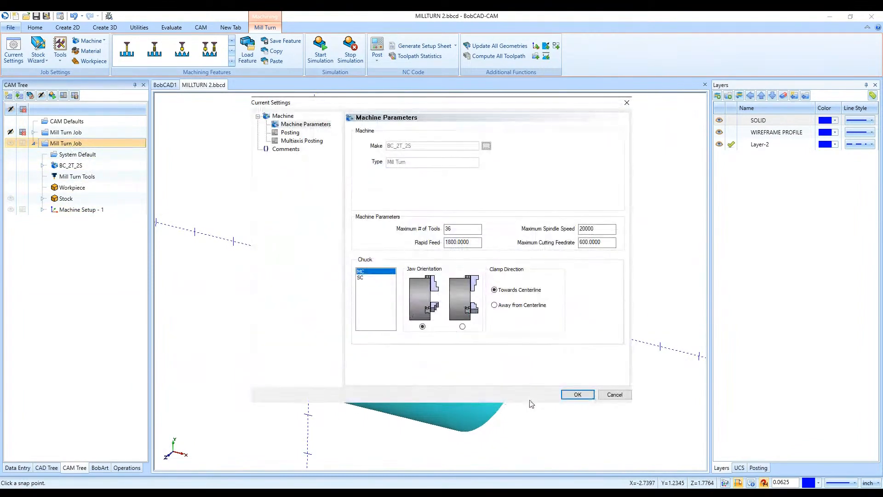
{"action": "left_click", "coordinate": [615, 394]}
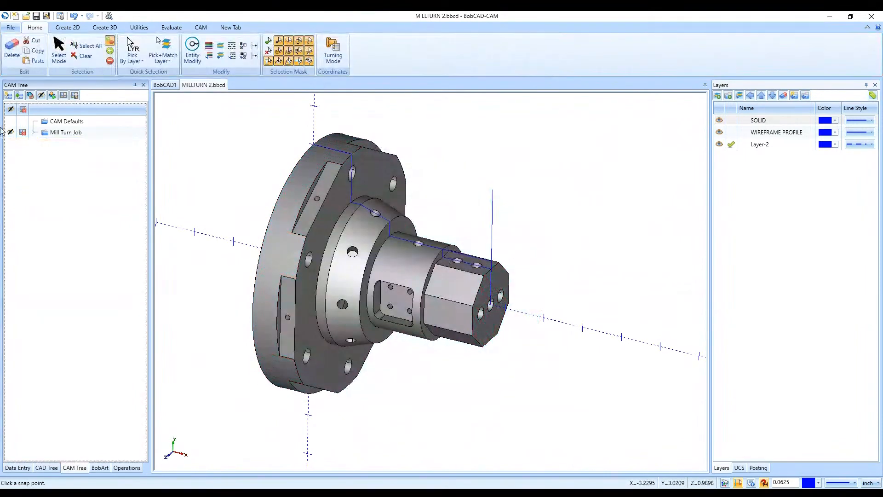
- Expand the original Mill Turn Job and briefly display its stock and toolpaths on the part
{"action": "left_click", "coordinate": [35, 133]}
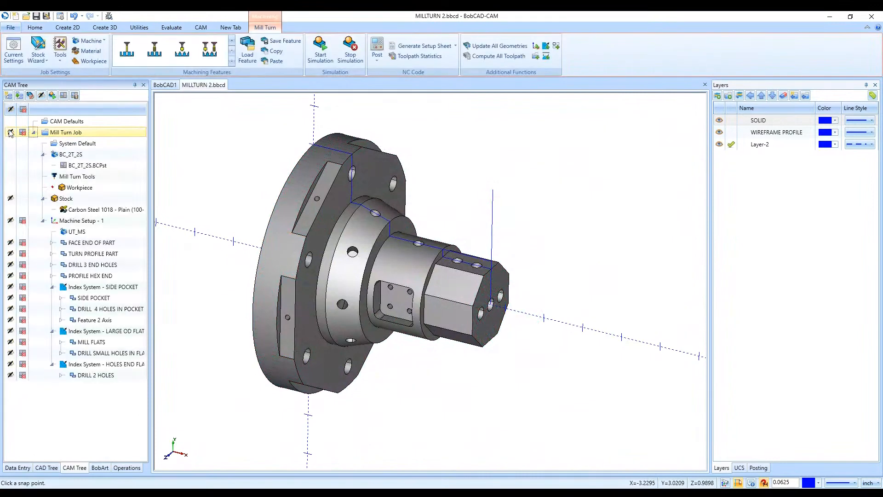
{"action": "left_click", "coordinate": [11, 133]}
{"action": "scroll", "coordinate": [409, 319], "scroll_direction": "down", "scroll_amount": 2}
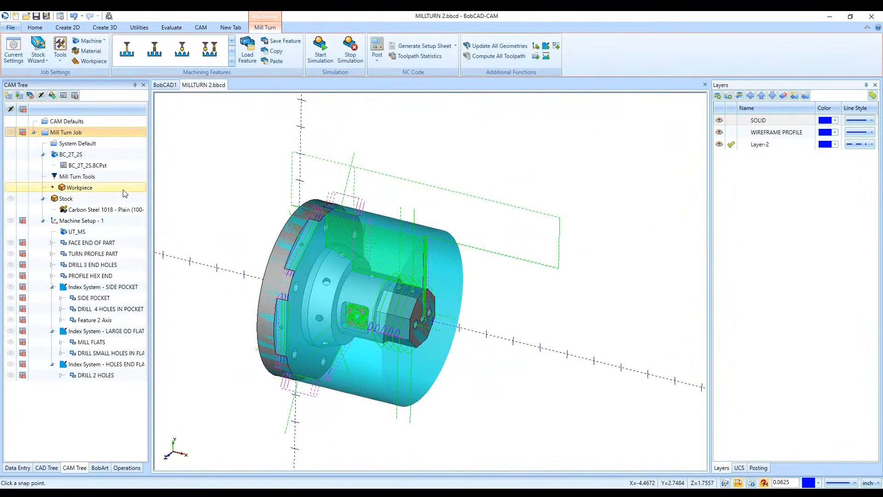
{"action": "left_click", "coordinate": [10, 133]}
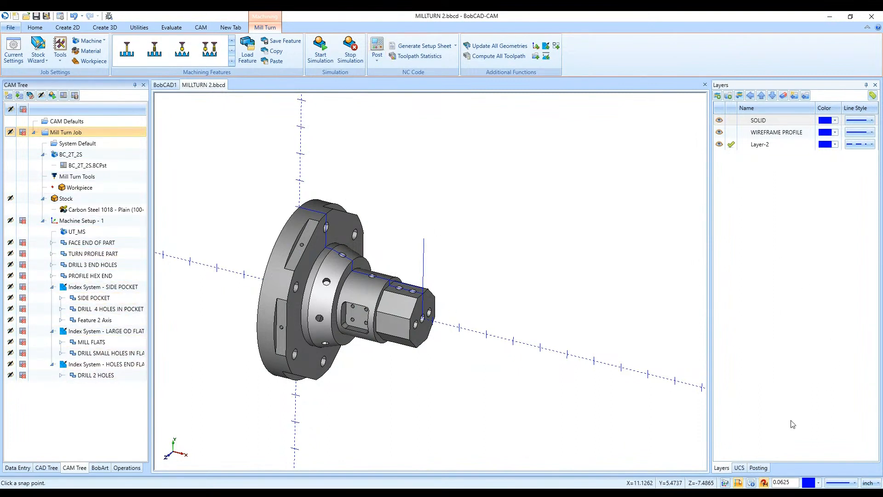
- Show the posting area and compare the Machine Setup - 1 axes with the world axes in rotated and top views
{"action": "left_click", "coordinate": [766, 467]}
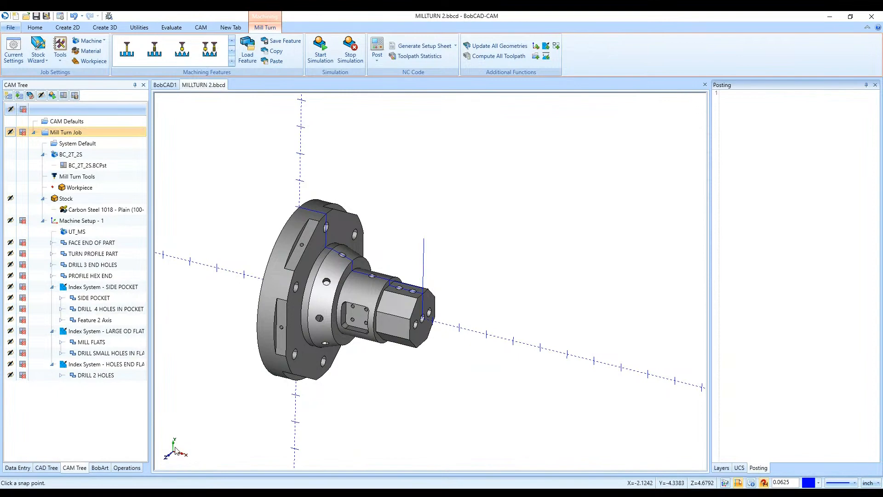
{"action": "middle_click_drag", "start_coordinate": [189, 454], "coordinate": [444, 350]}
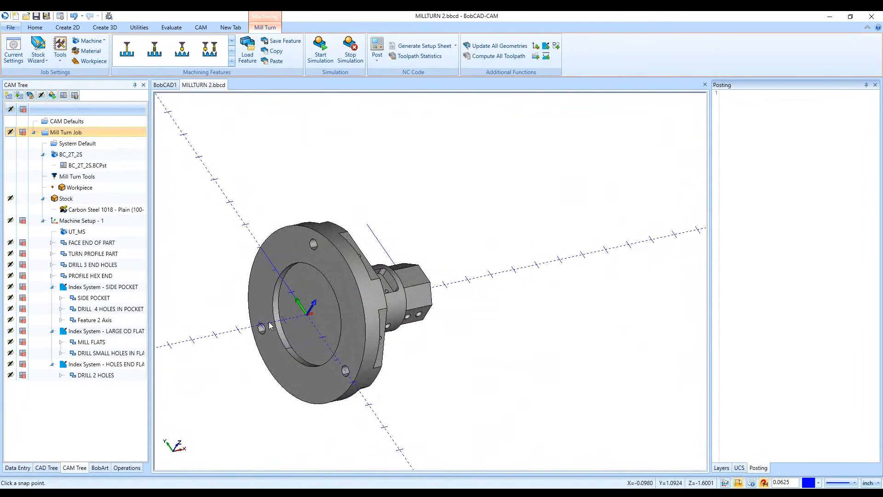
{"action": "left_click", "coordinate": [436, 103]}
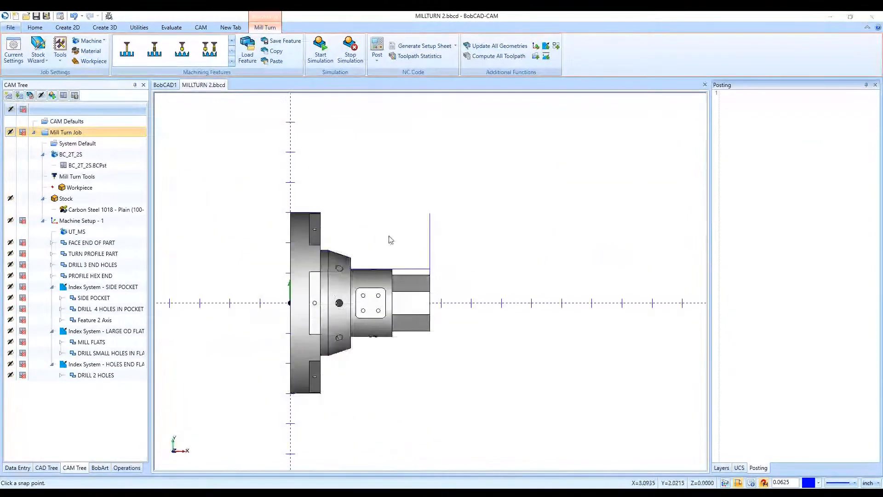
{"action": "middle_click_drag", "start_coordinate": [486, 319], "coordinate": [374, 256]}
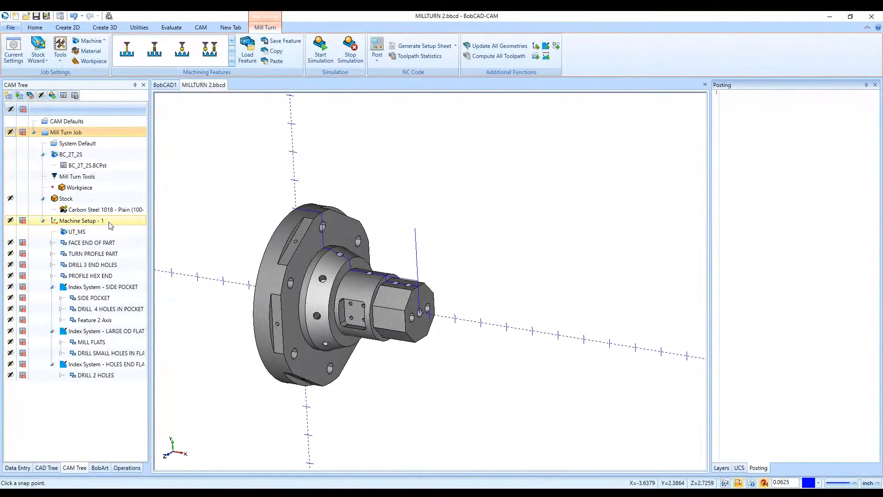
{"action": "left_click", "coordinate": [88, 223]}
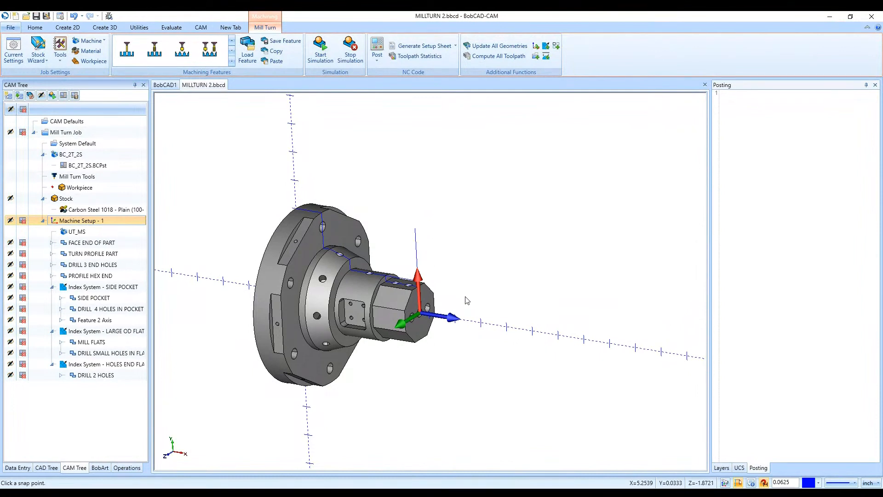
{"action": "key", "text": "t"}
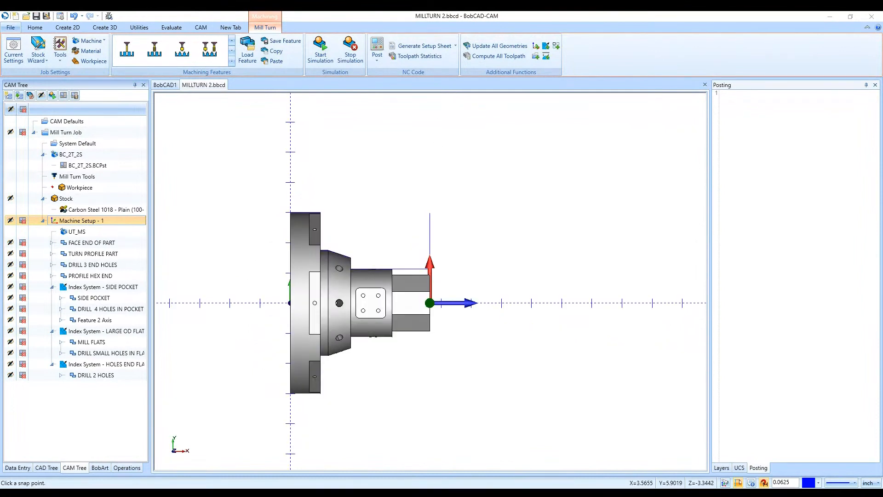
{"action": "left_click", "coordinate": [76, 133]}
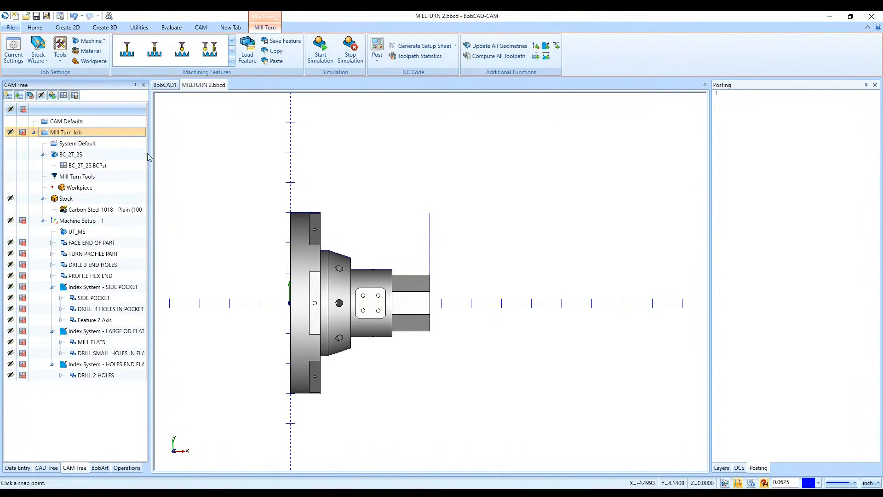
- Enable Turning Mode for the coordinates and check the Line command's Z, X and Y entry fields without drawing a line
{"action": "left_click", "coordinate": [34, 27]}
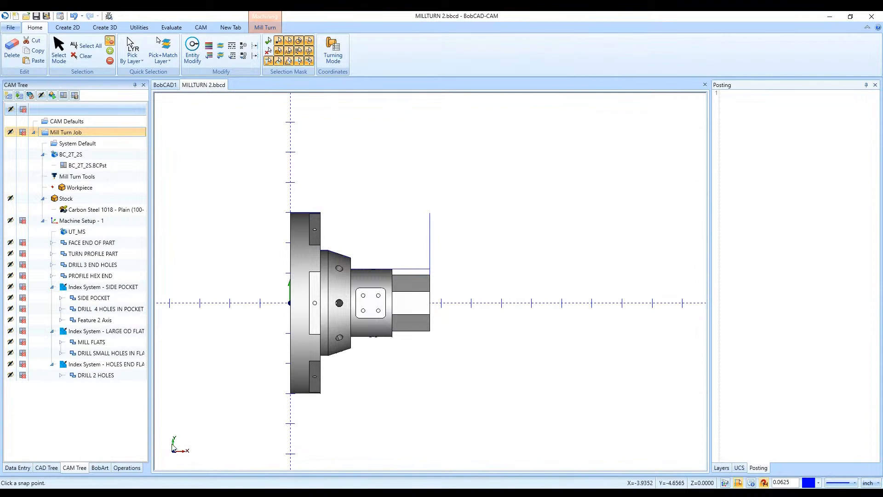
{"action": "left_click", "coordinate": [333, 50]}
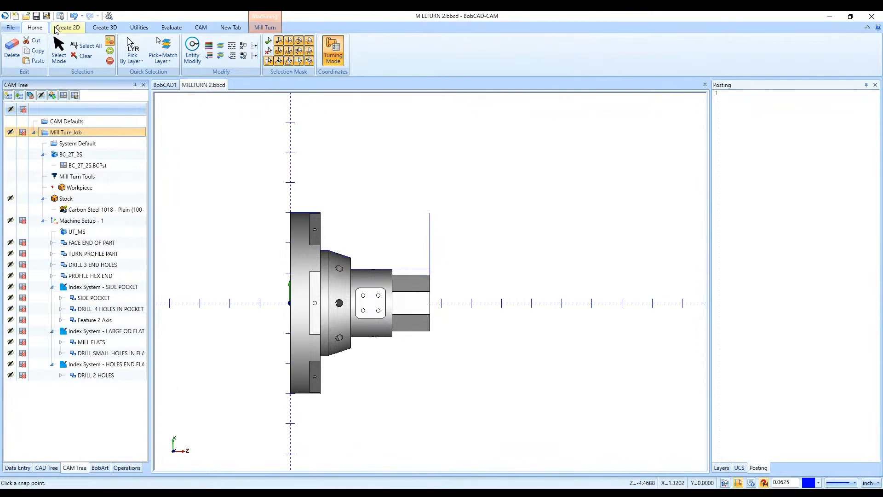
{"action": "left_click", "coordinate": [56, 29]}
{"action": "left_click", "coordinate": [30, 48]}
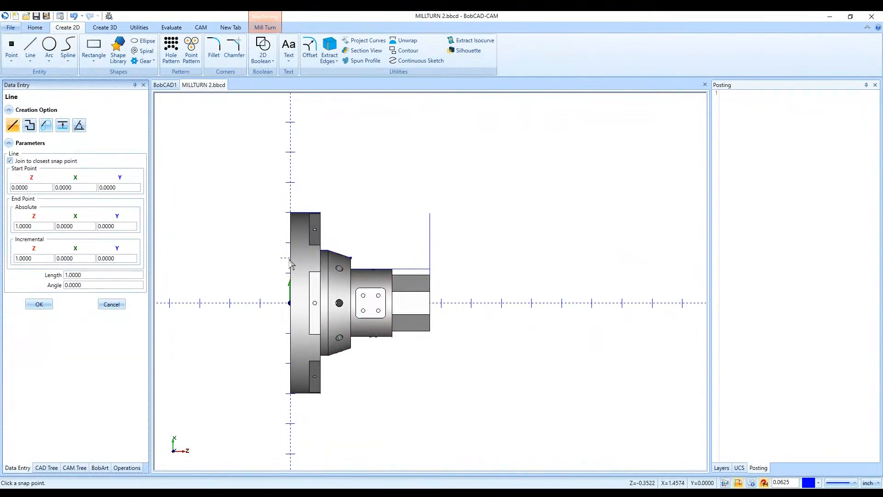
{"action": "left_click", "coordinate": [112, 304]}
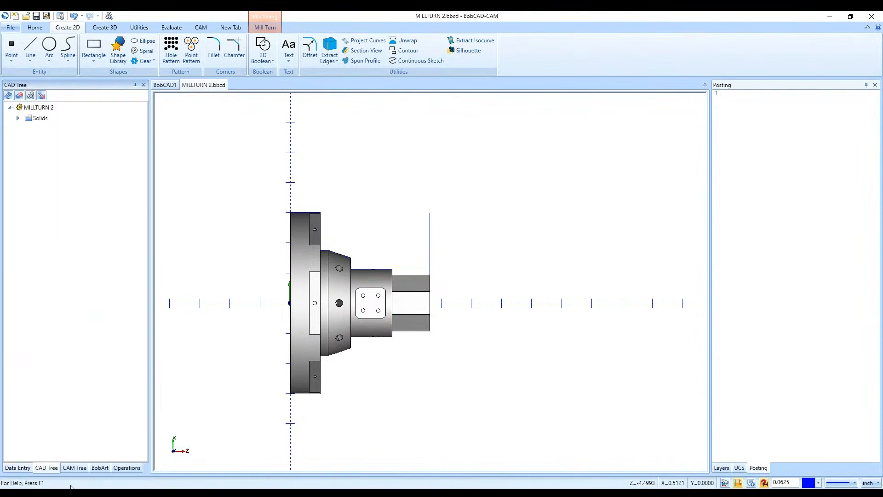
- Return to the job's feature list and review the turn features available for Machine Setup - 1
{"action": "left_click", "coordinate": [76, 464]}
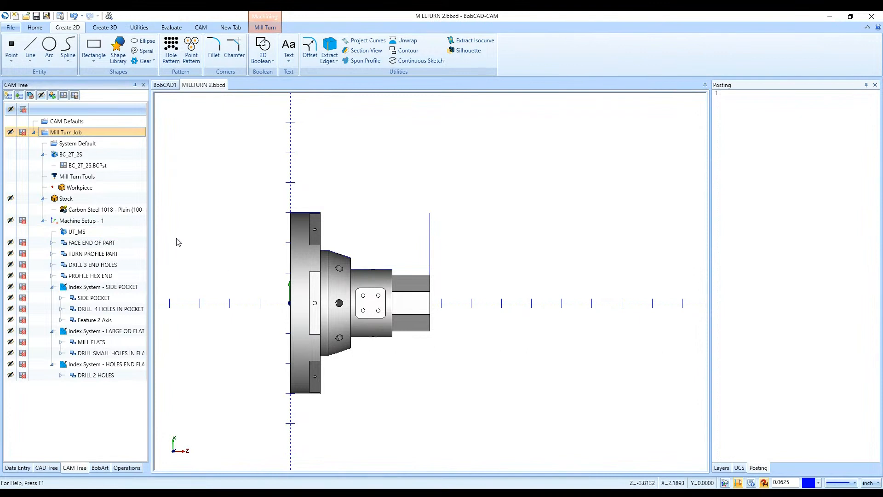
{"action": "right_click", "coordinate": [124, 223]}
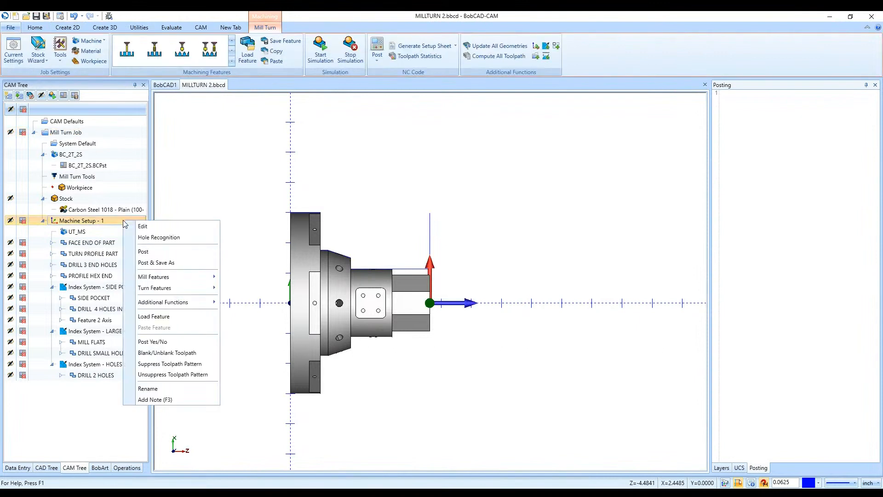
{"action": "mouse_move", "coordinate": [200, 288]}
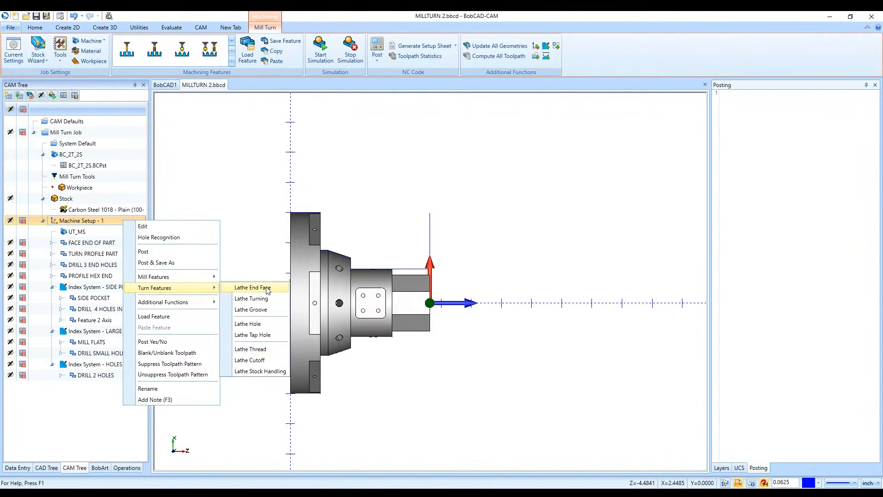
{"action": "left_click", "coordinate": [365, 257]}
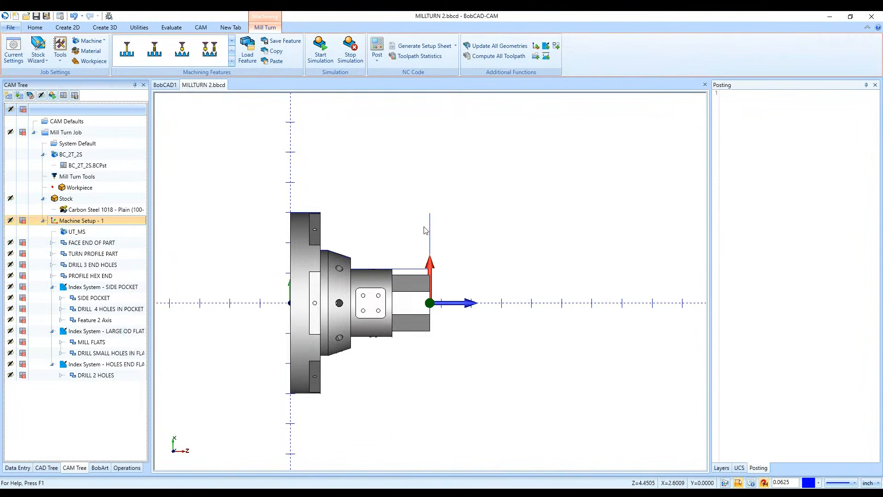
- Display the FACE END OF PART toolpath and review the feature's Front Face type and custom top-of-feature setting
{"action": "left_click", "coordinate": [10, 242]}
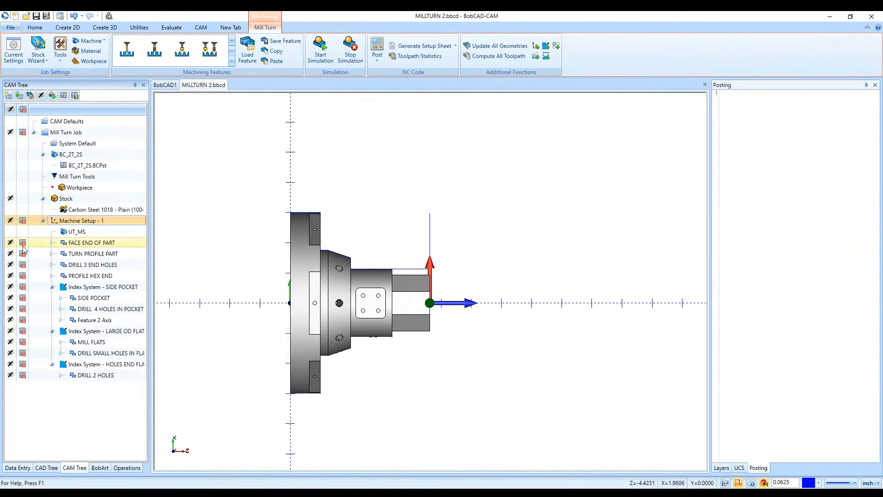
{"action": "left_click", "coordinate": [21, 243]}
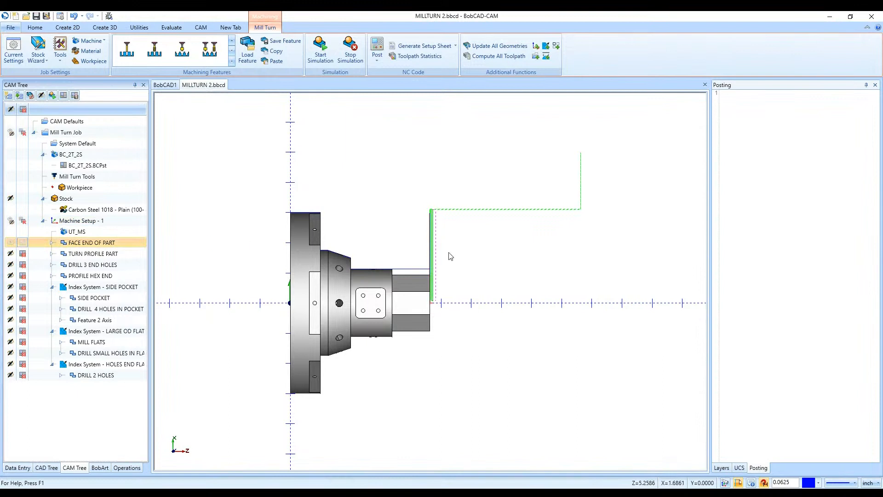
{"action": "double_click", "coordinate": [119, 243]}
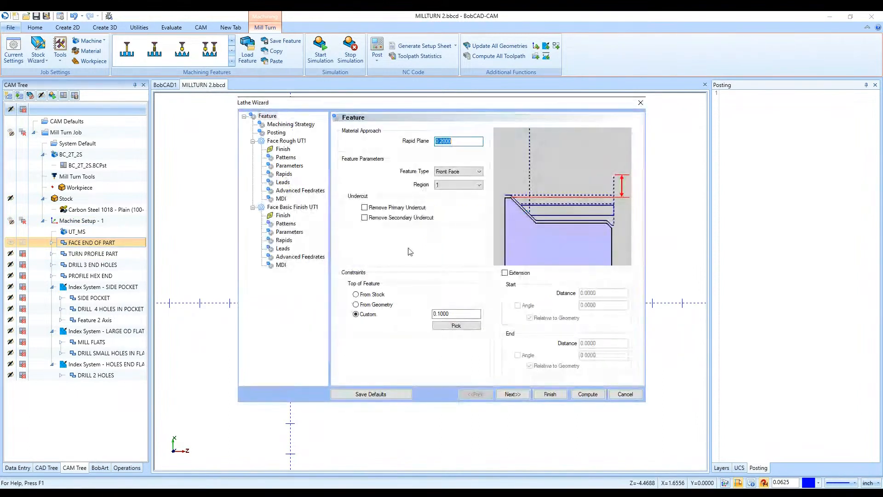
{"action": "left_click", "coordinate": [468, 173]}
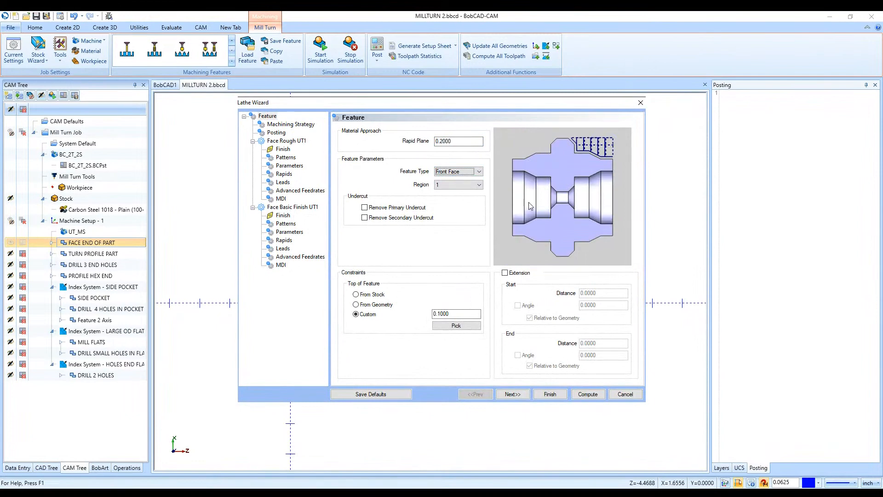
{"action": "left_click", "coordinate": [457, 314]}
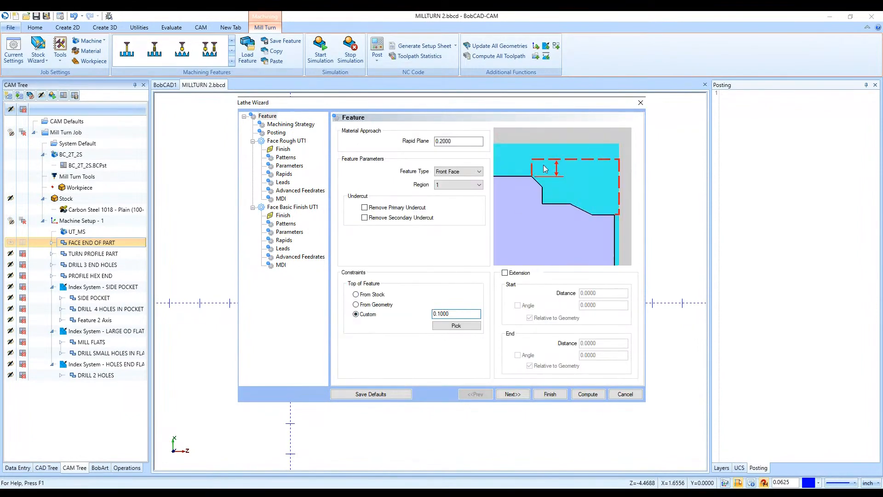
{"action": "left_click_drag", "start_coordinate": [459, 316], "coordinate": [426, 318]}
- Review the facing feature's rough, basic finish and pattern repeat operations, along with its posting submachine choice
{"action": "left_click", "coordinate": [512, 394]}
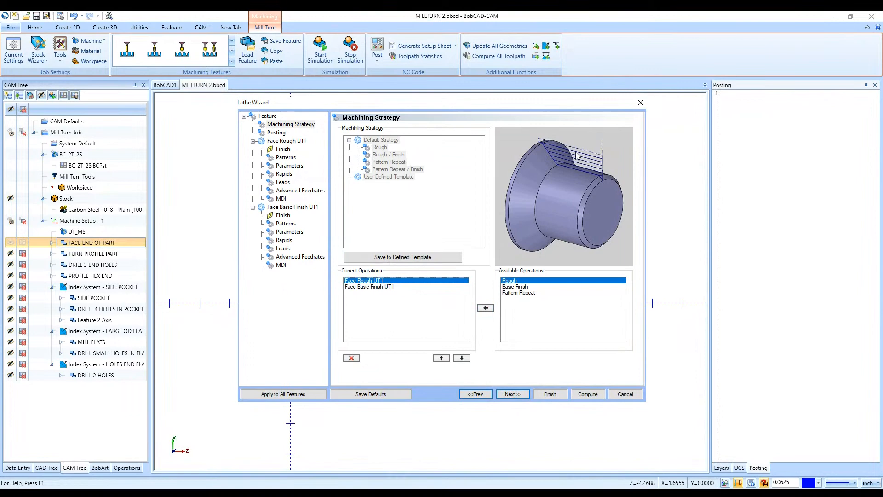
{"action": "left_click", "coordinate": [395, 287]}
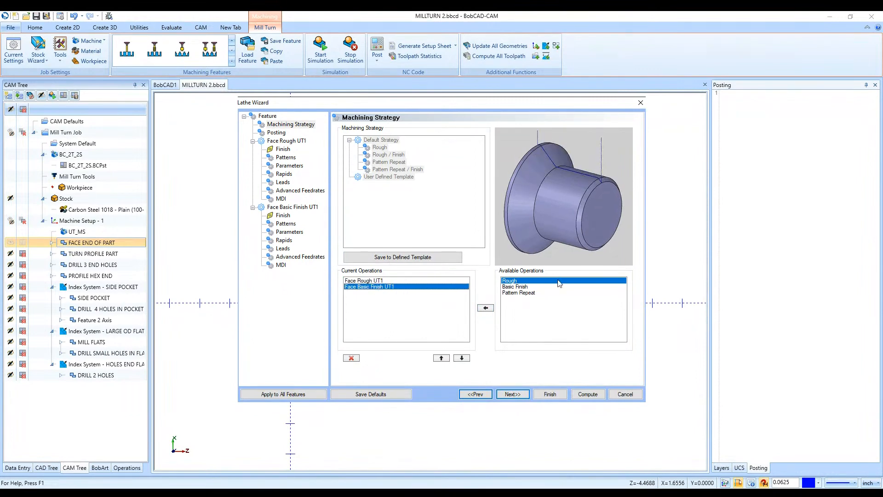
{"action": "left_click", "coordinate": [527, 293]}
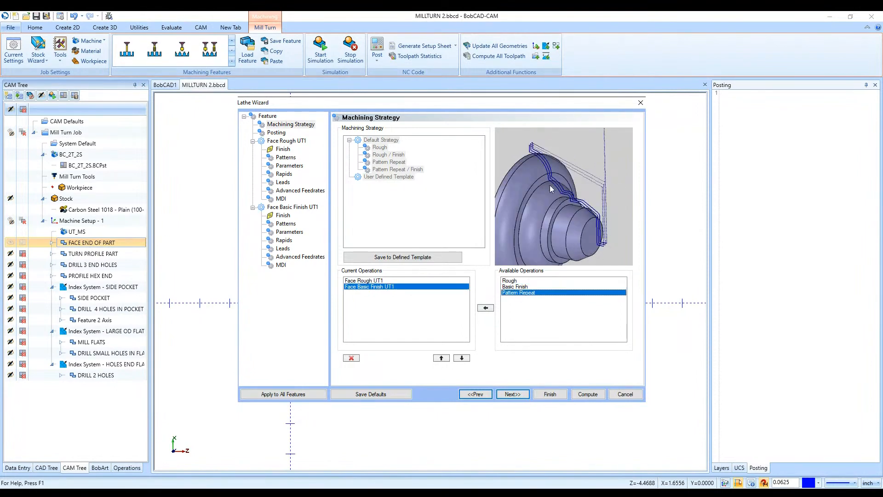
{"action": "left_click", "coordinate": [511, 397]}
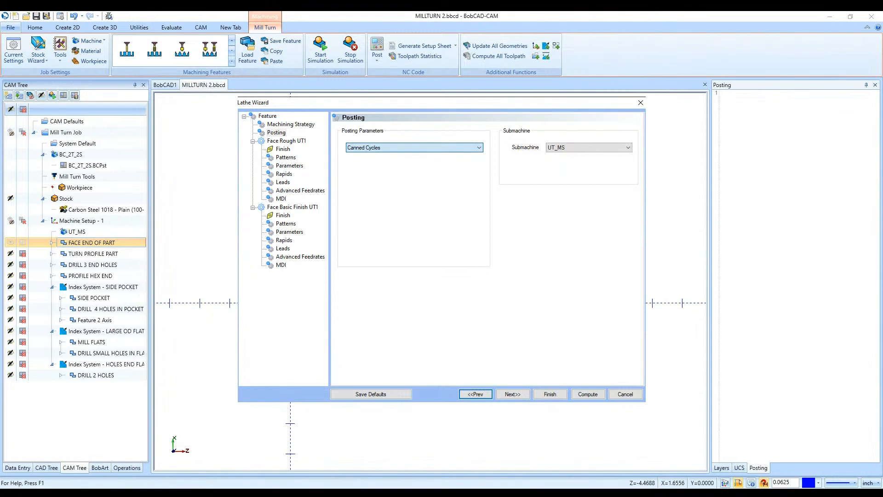
{"action": "left_click", "coordinate": [595, 152]}
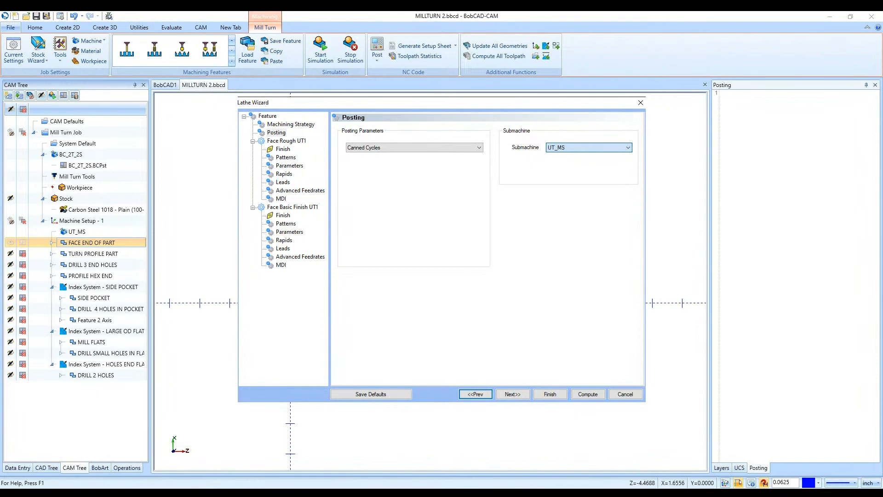
{"action": "left_click", "coordinate": [559, 156]}
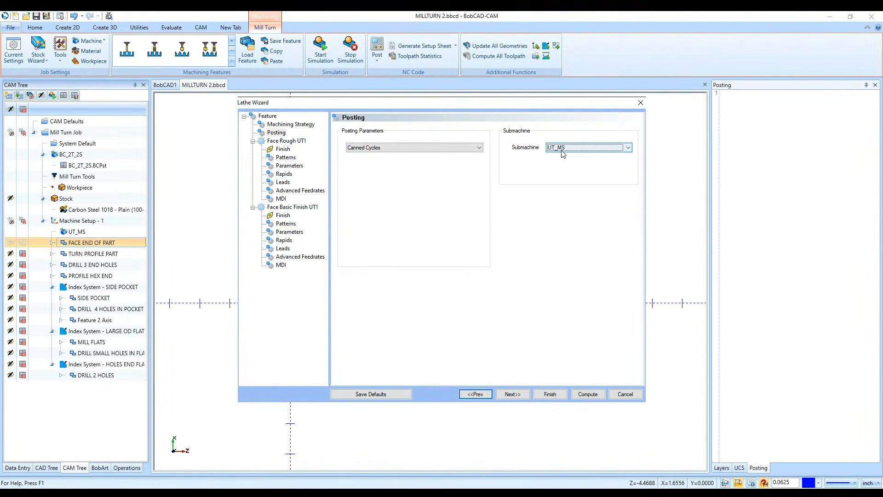
- Inspect the upper turret in the tool crib and open the tool library for the Station # 1 turning tool, accepting the all-operations change
{"action": "left_click", "coordinate": [517, 395]}
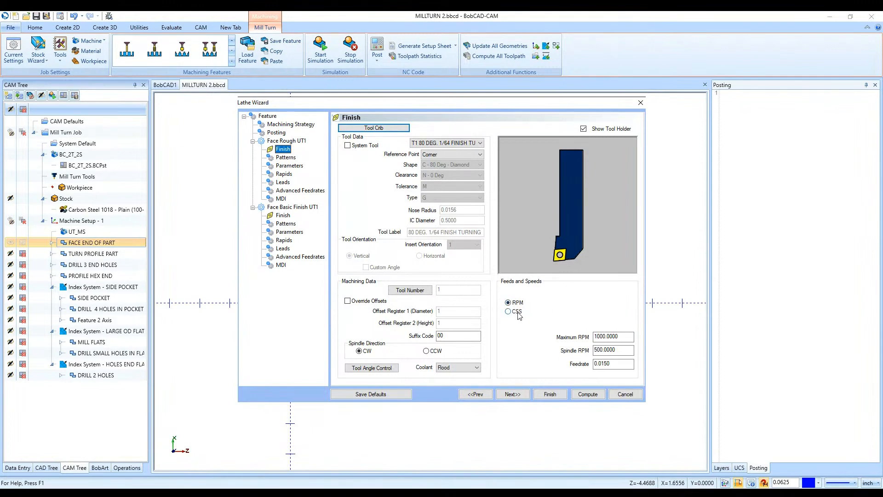
{"action": "left_click", "coordinate": [385, 130]}
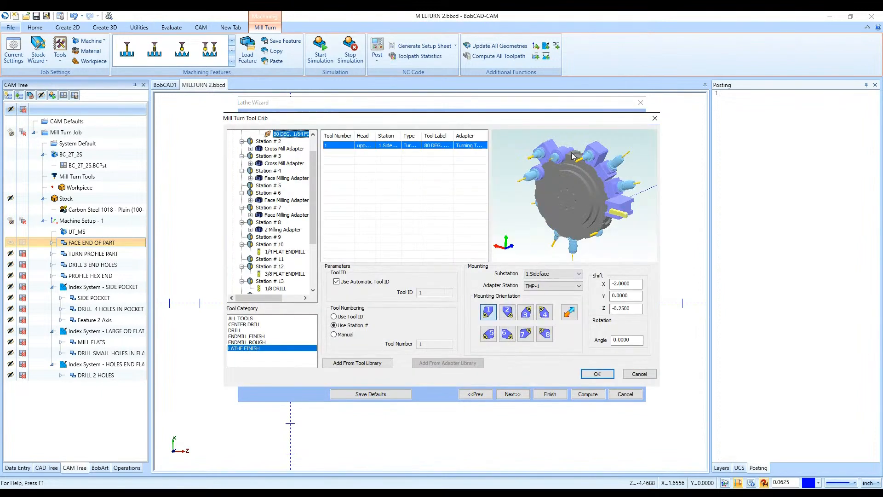
{"action": "middle_click_drag", "start_coordinate": [612, 199], "coordinate": [611, 237]}
{"action": "scroll", "coordinate": [268, 198], "scroll_direction": "up", "scroll_amount": 1}
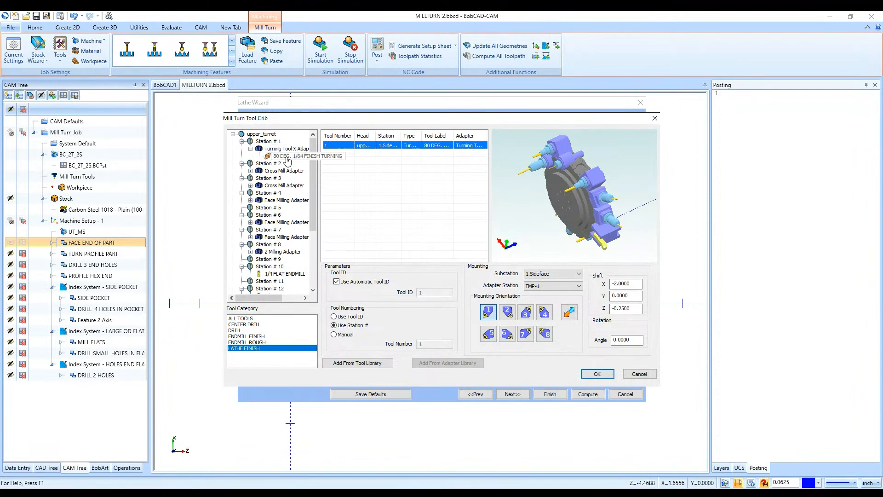
{"action": "left_click", "coordinate": [287, 157]}
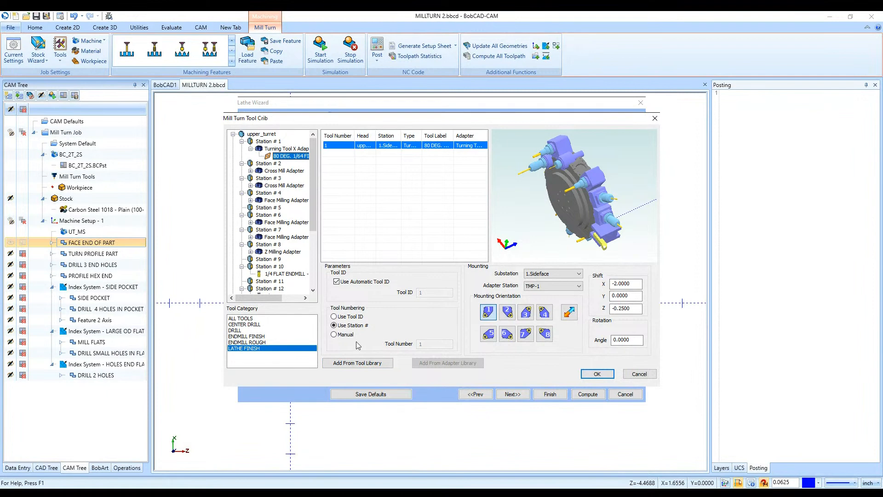
{"action": "left_click", "coordinate": [346, 364]}
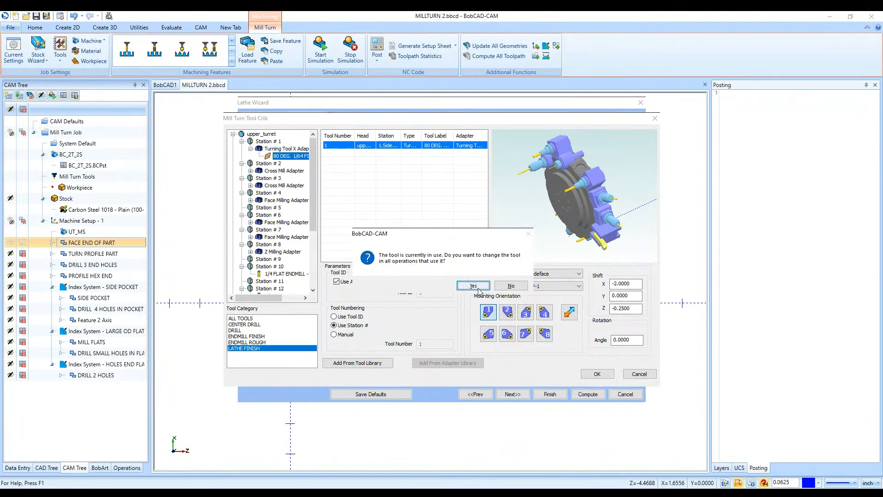
{"action": "left_click", "coordinate": [472, 285]}
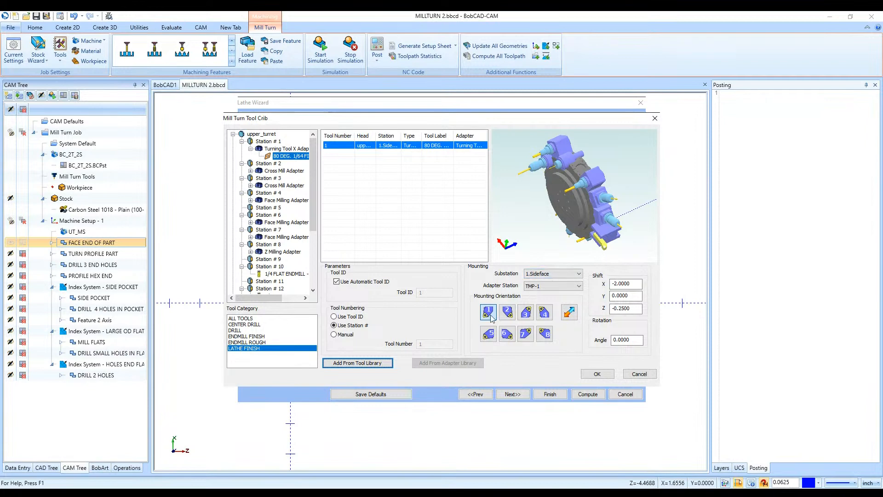
- Try mounting orientations 2 and 6 for the Station # 1 turning tool, restore orientation 1 and accept the tool crib
{"action": "left_click", "coordinate": [507, 312]}
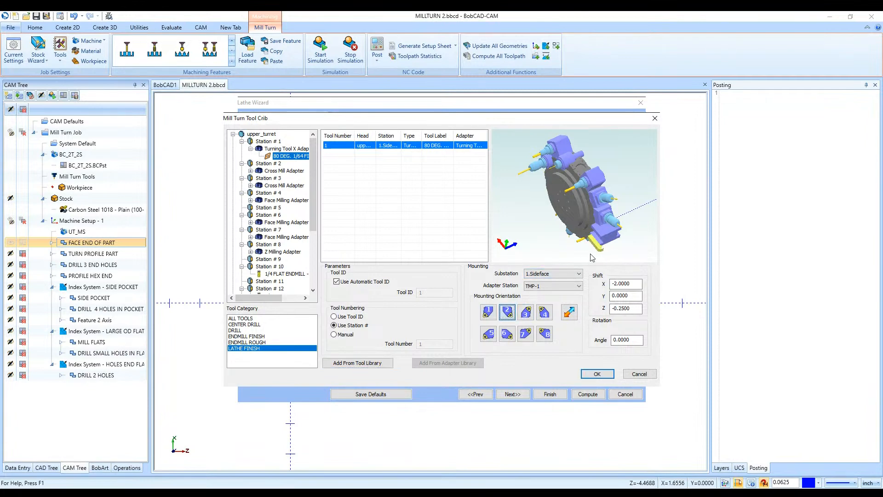
{"action": "left_click", "coordinate": [488, 312]}
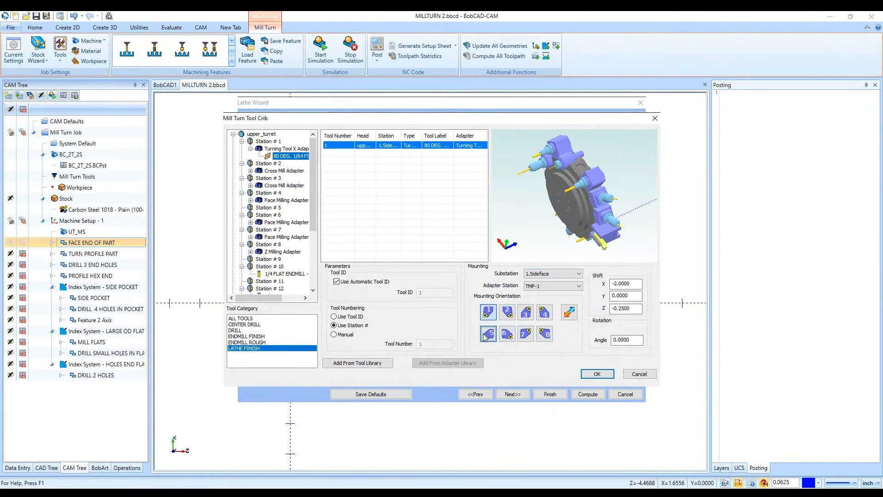
{"action": "left_click", "coordinate": [507, 333]}
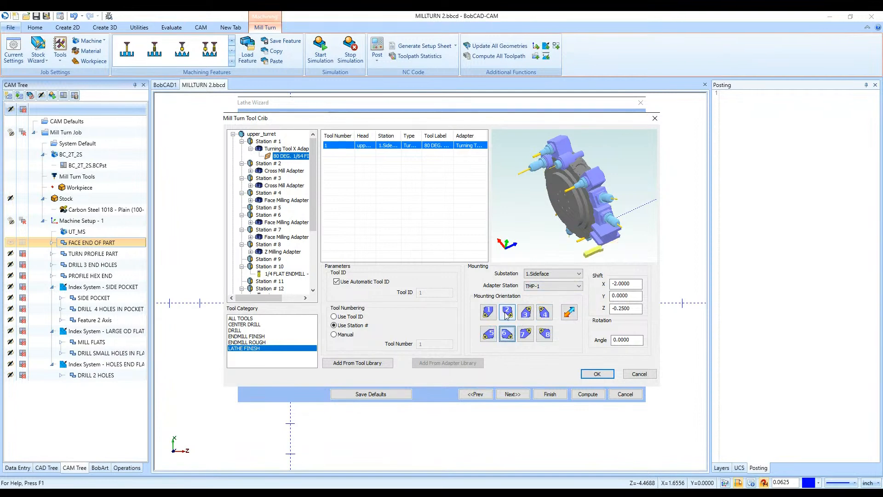
{"action": "left_click", "coordinate": [488, 312]}
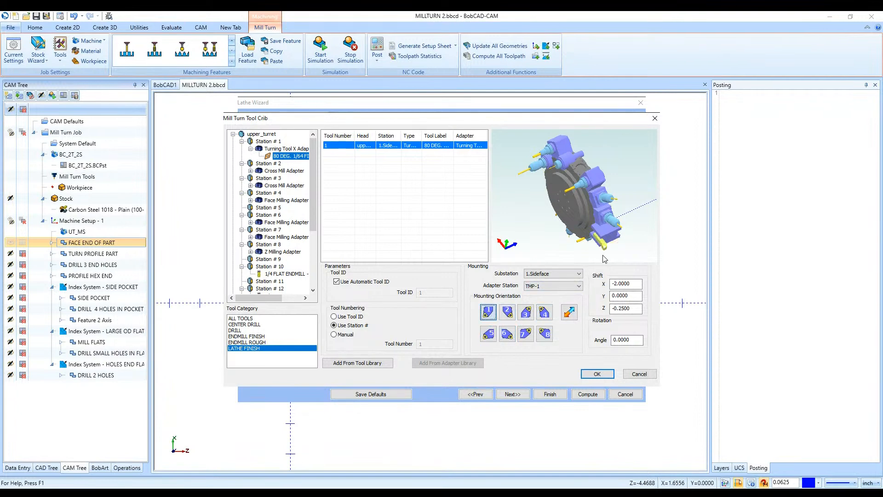
{"action": "left_click", "coordinate": [597, 374]}
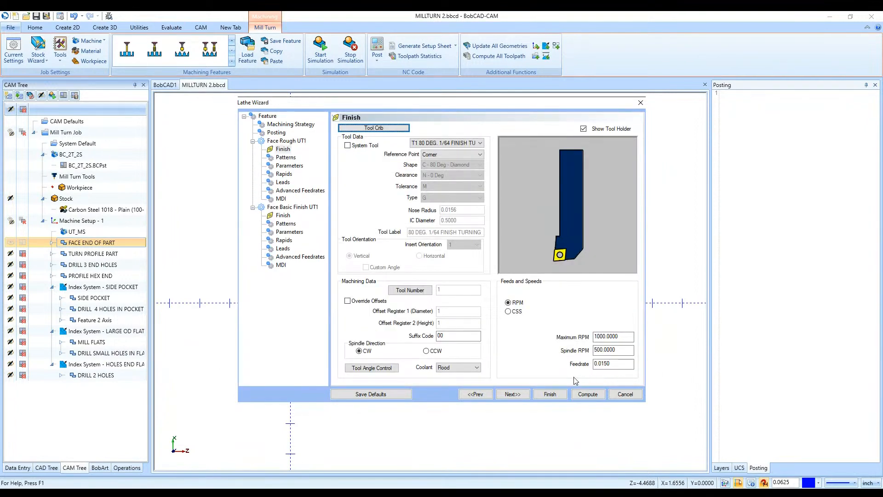
- Try system compensation Off in the Face Rough patterns and restore On with Collision Detection
{"action": "left_click", "coordinate": [514, 395]}
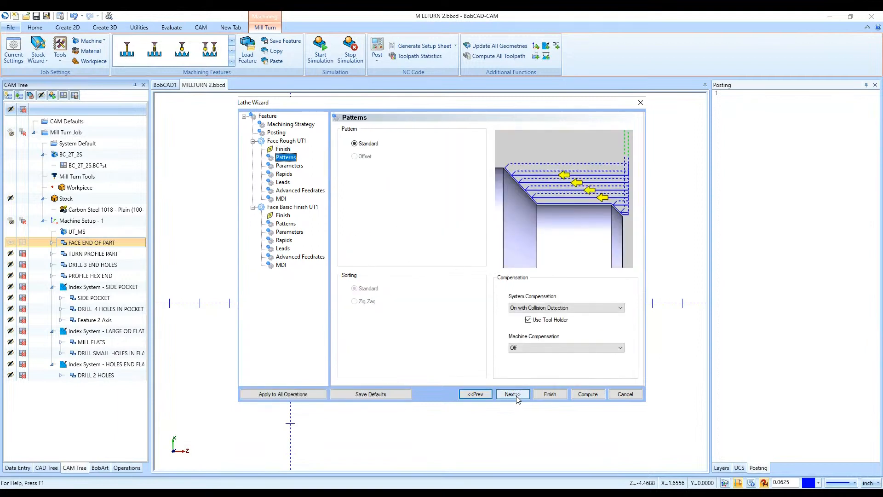
{"action": "left_click", "coordinate": [539, 307]}
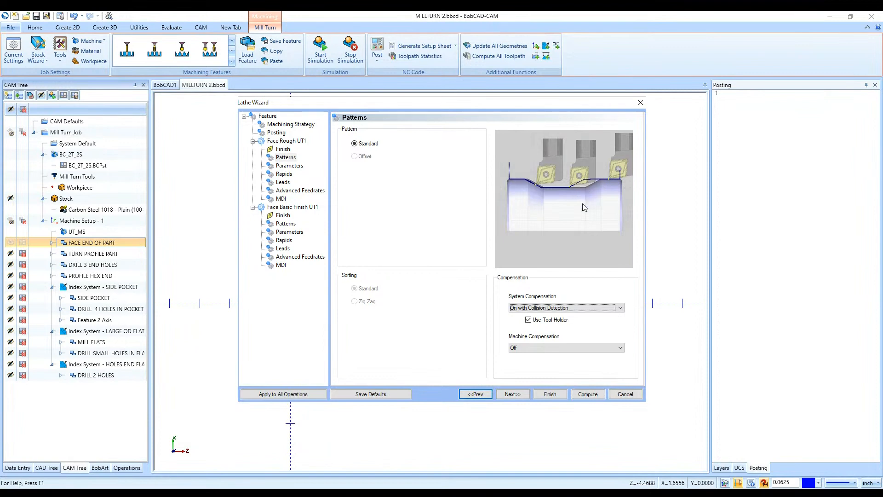
{"action": "left_click", "coordinate": [557, 308]}
{"action": "left_click", "coordinate": [553, 318]}
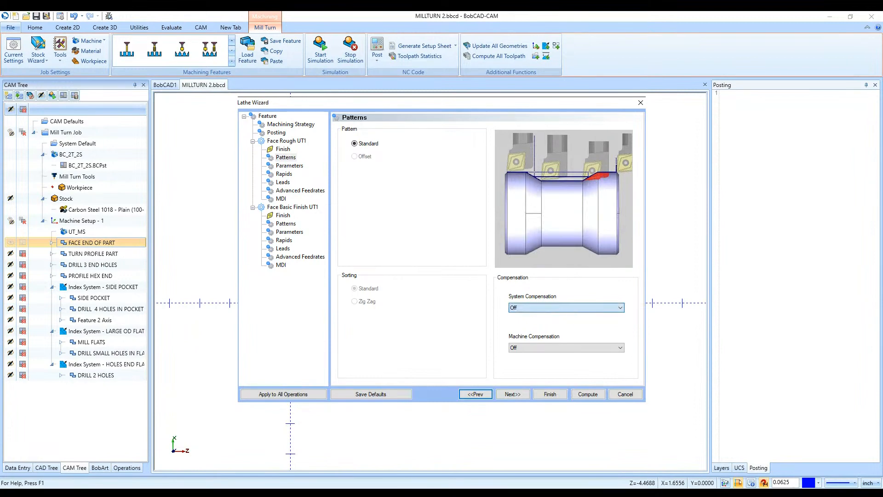
{"action": "left_click", "coordinate": [561, 322]}
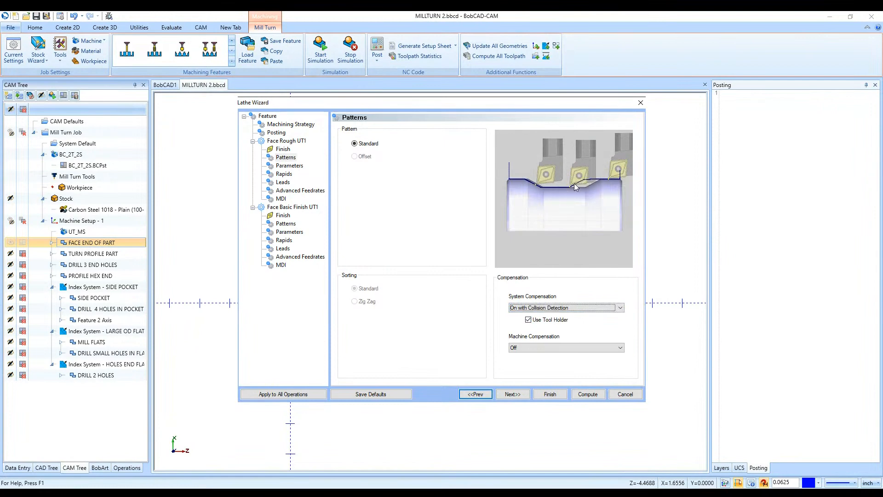
- Check the Face Rough depth of cut and the rough and finish allowances, then finish the wizard and collapse FACE END OF PART
{"action": "left_click", "coordinate": [511, 394]}
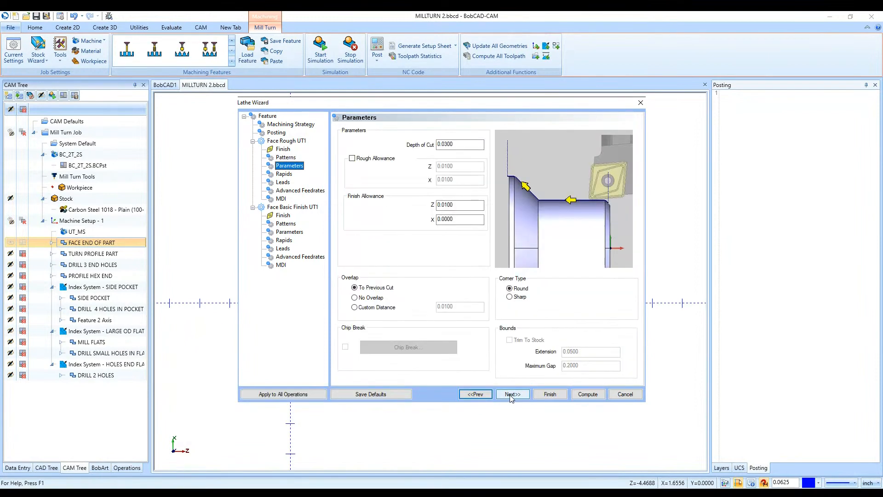
{"action": "left_click", "coordinate": [460, 144]}
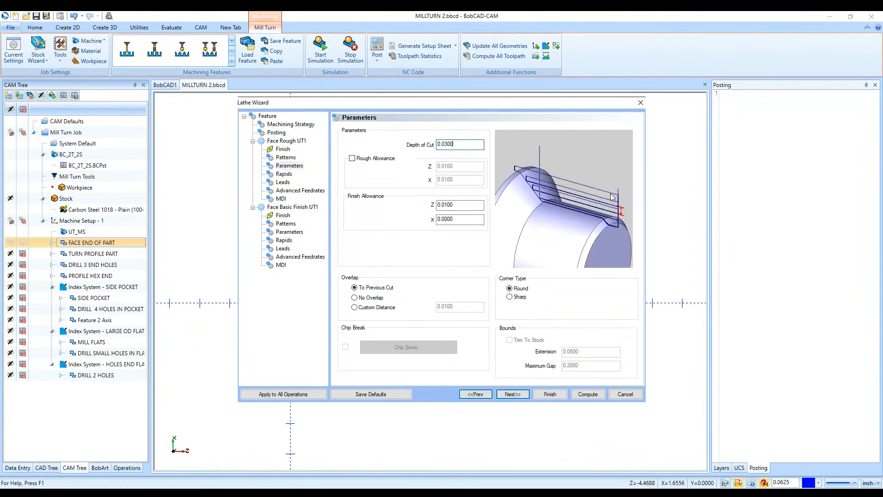
{"action": "left_click", "coordinate": [478, 207]}
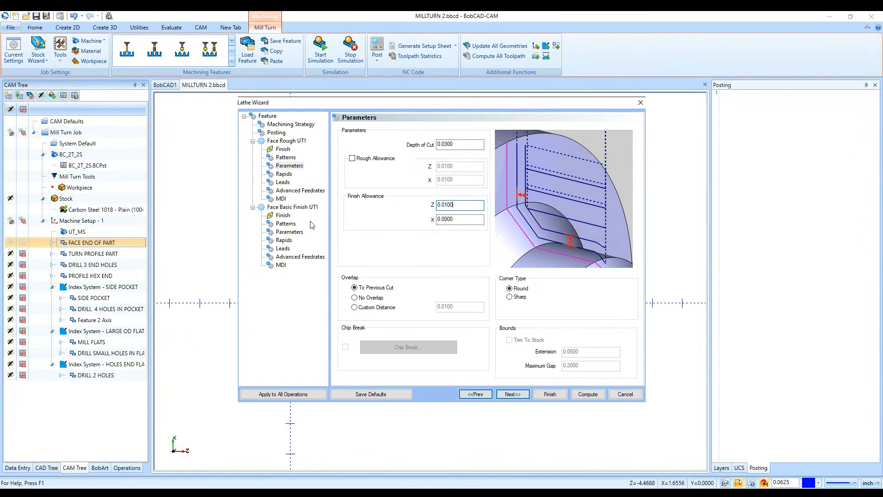
{"action": "left_click", "coordinate": [286, 224]}
{"action": "left_click", "coordinate": [289, 232]}
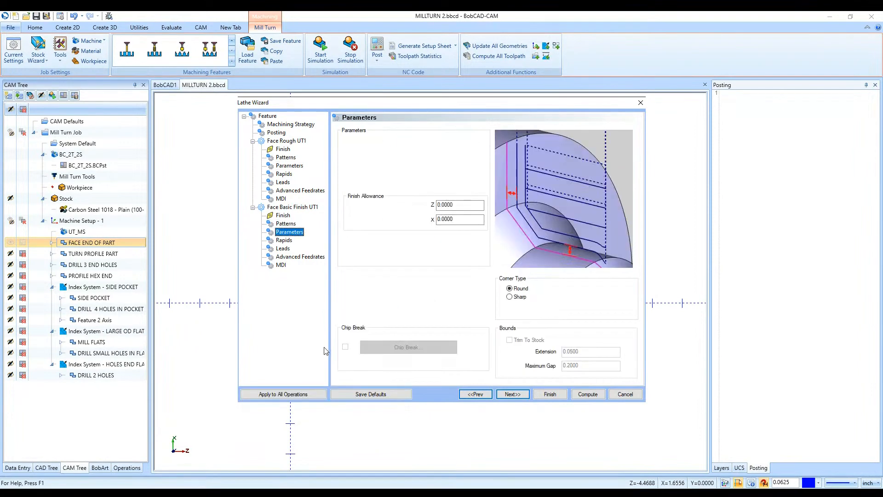
{"action": "left_click", "coordinate": [552, 396]}
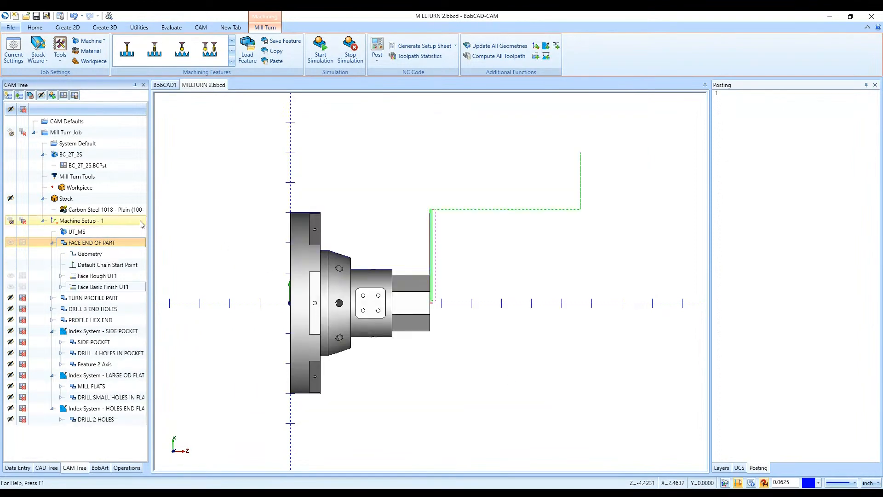
{"action": "left_click", "coordinate": [52, 243]}
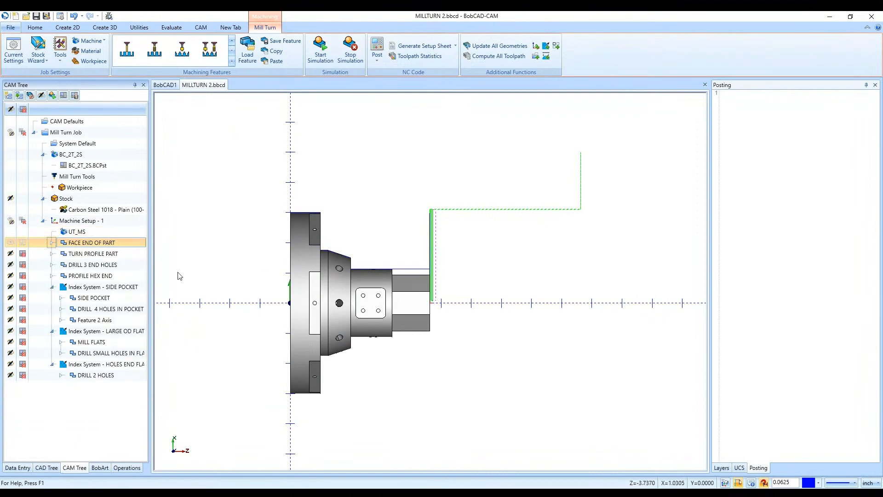
- Review the TURN PROFILE PART feature's Turn Rough parameters and machining strategy, then leave the wizard without changes
{"action": "double_click", "coordinate": [93, 254]}
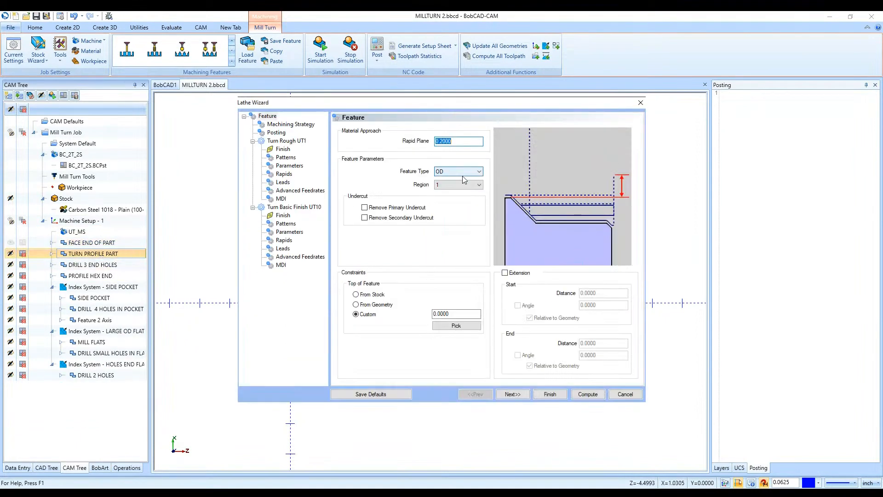
{"action": "left_click", "coordinate": [289, 165]}
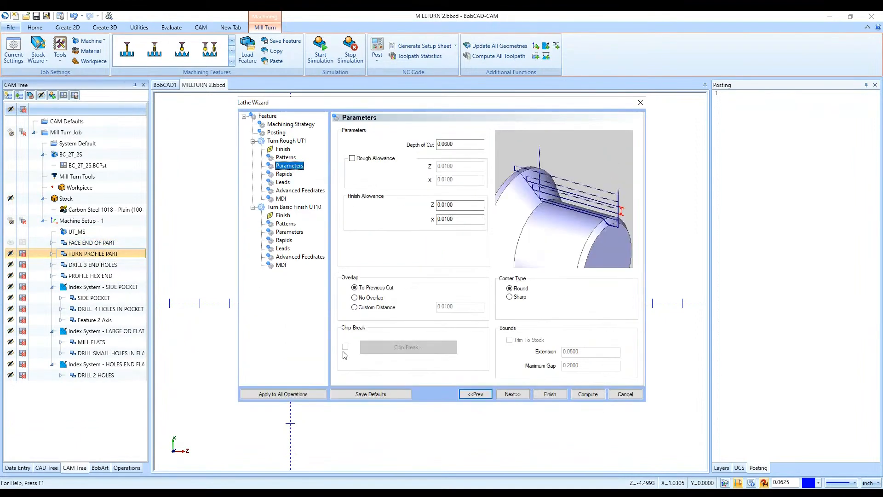
{"action": "left_click", "coordinate": [288, 126]}
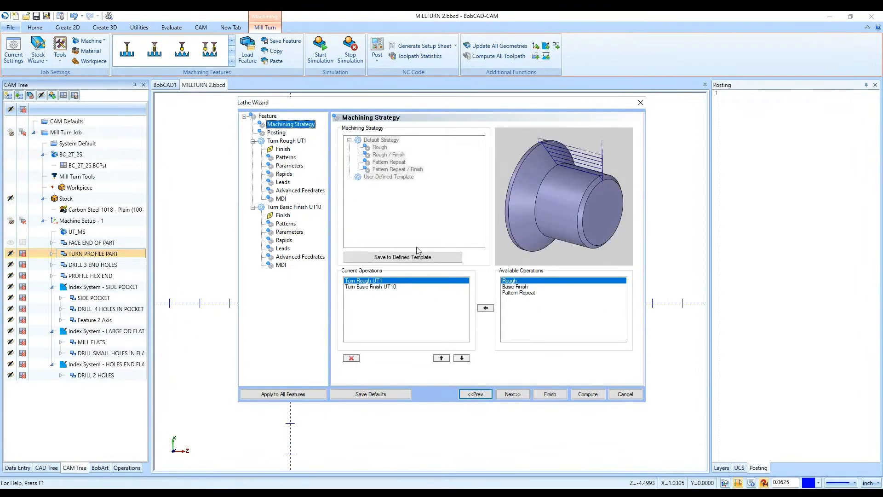
{"action": "left_click", "coordinate": [625, 394]}
- Add a Lathe Turning feature to Machine Setup - 1 and start selecting its geometry
{"action": "right_click", "coordinate": [66, 224]}
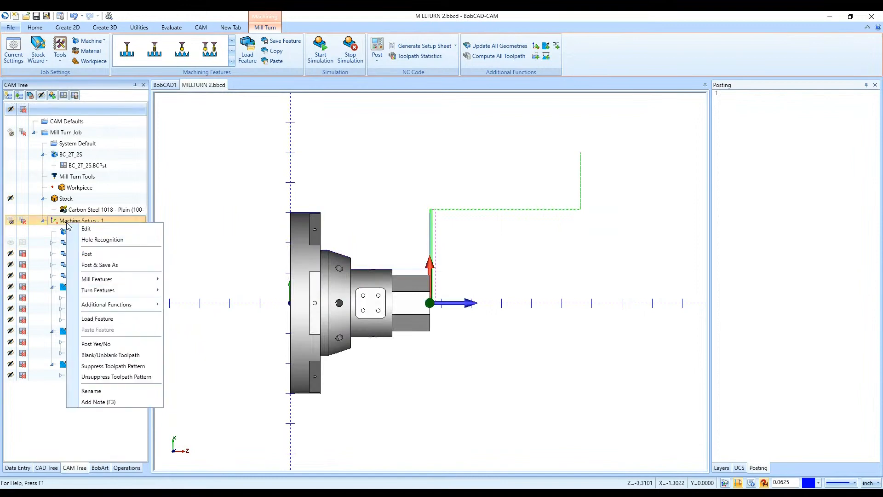
{"action": "mouse_move", "coordinate": [125, 292]}
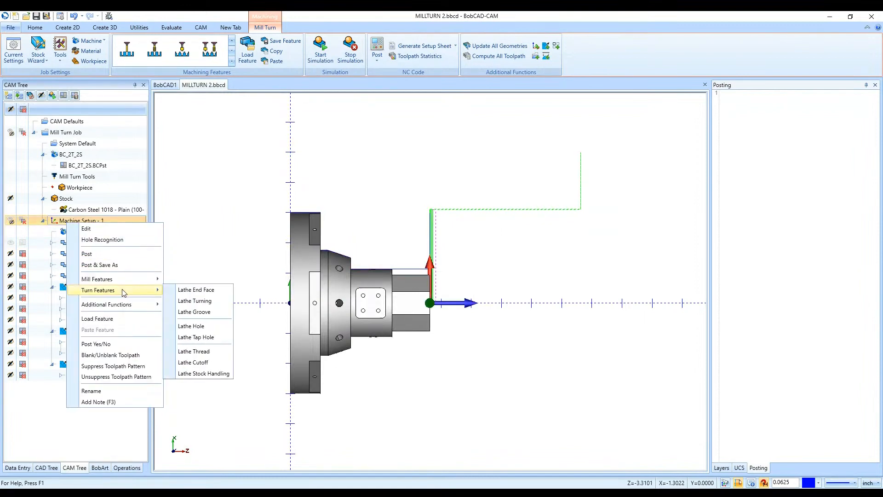
{"action": "left_click", "coordinate": [195, 300]}
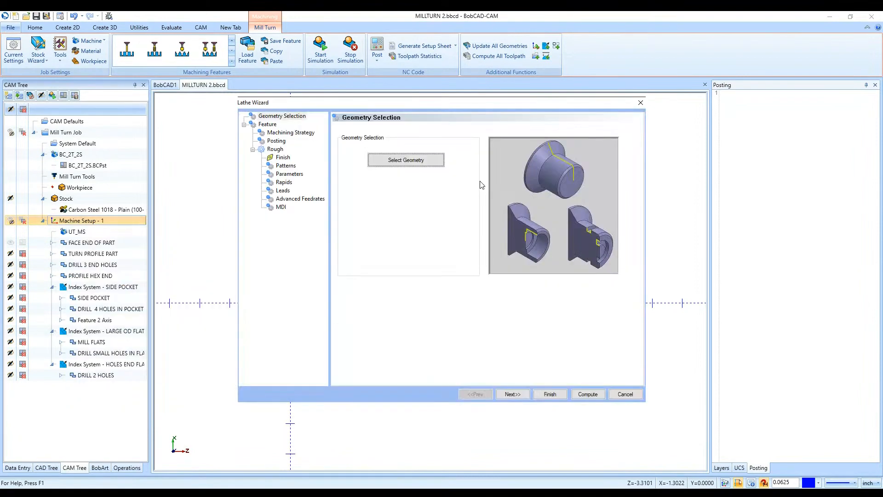
{"action": "left_click", "coordinate": [420, 161]}
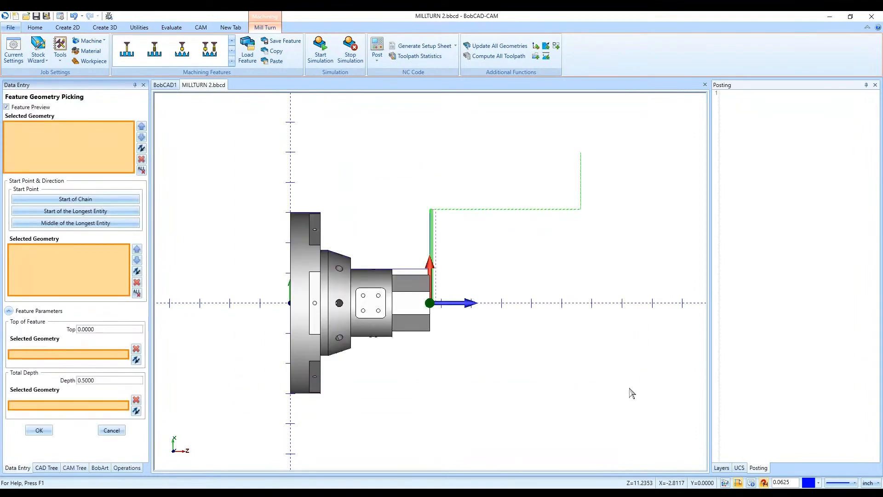
- Hide the SOLID layer and select the upper horizontal profile line over the hex end as the turning geometry, discarding any picked face
{"action": "left_click", "coordinate": [721, 469]}
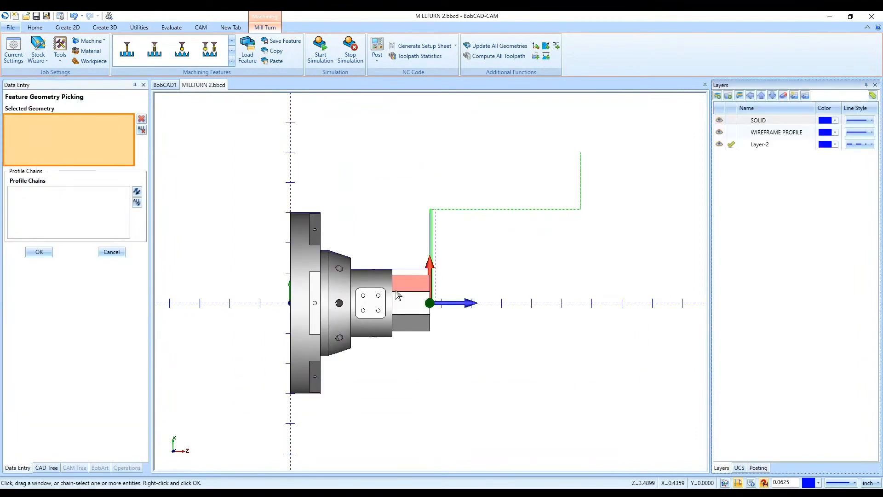
{"action": "left_click", "coordinate": [411, 283]}
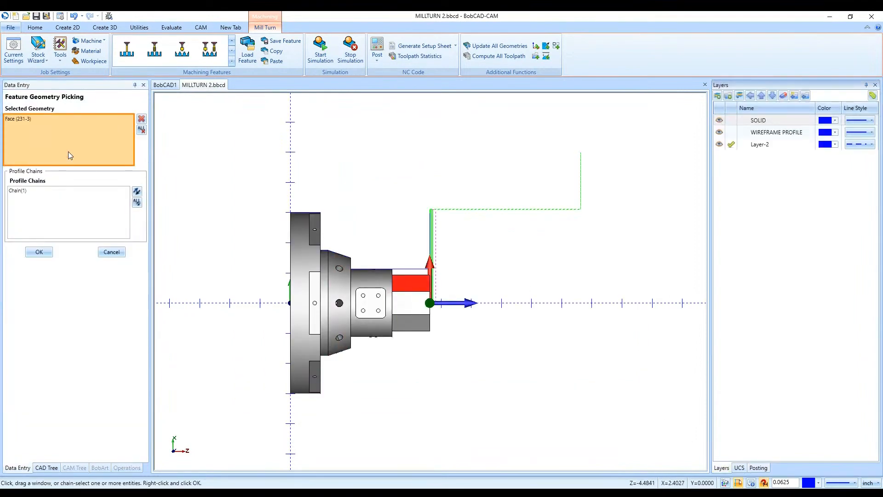
{"action": "left_click", "coordinate": [141, 130]}
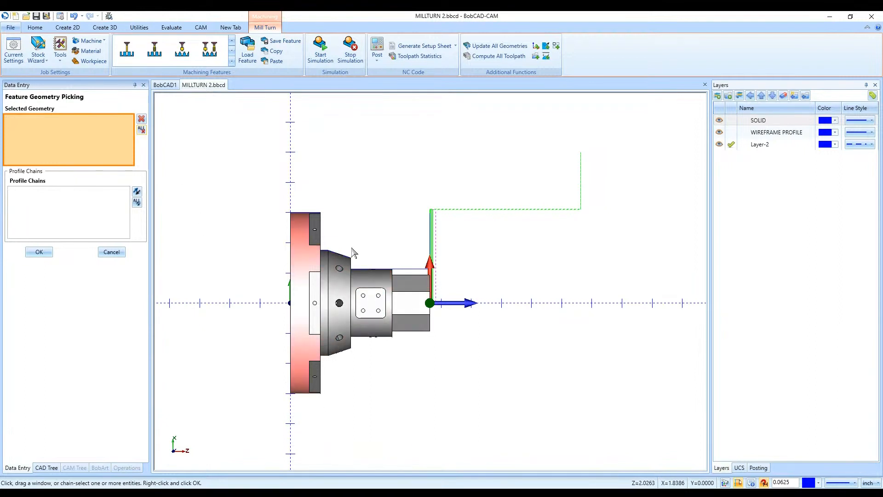
{"action": "left_click", "coordinate": [718, 120]}
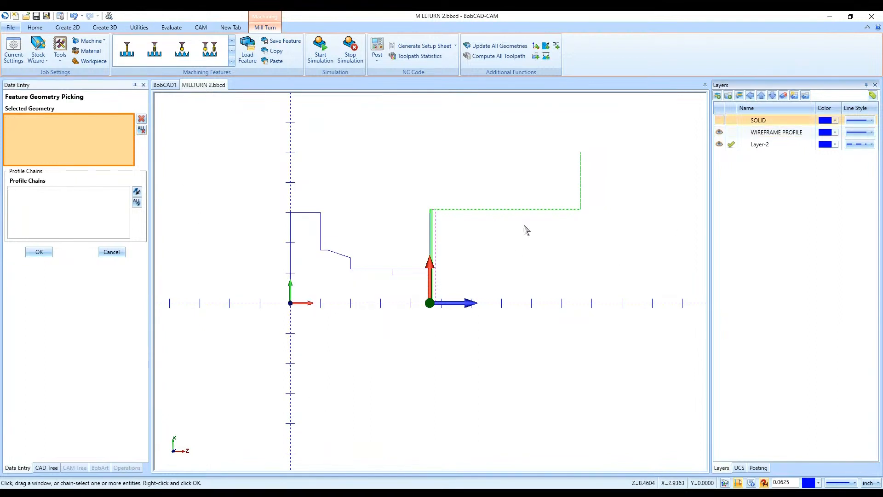
{"action": "scroll", "coordinate": [388, 275], "scroll_direction": "up", "scroll_amount": 3}
{"action": "left_click", "coordinate": [437, 274]}
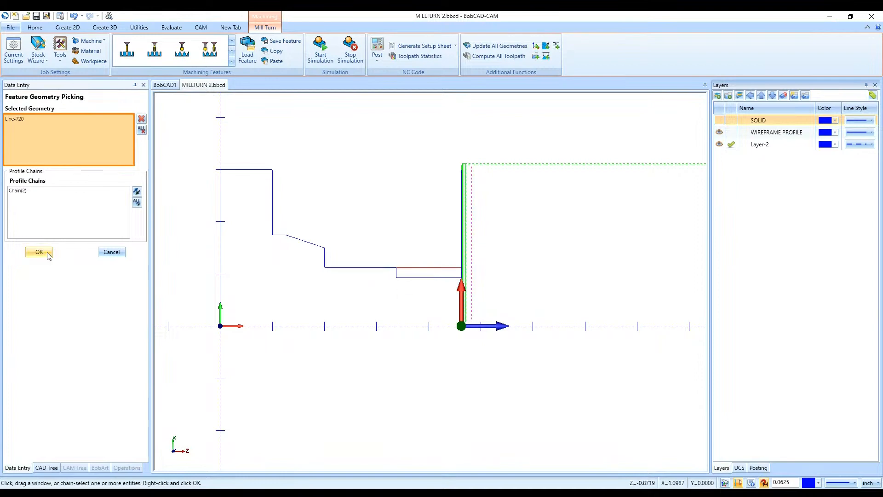
{"action": "left_click", "coordinate": [39, 251]}
- Enable chip break in the new Rough operation's parameters and open its settings
{"action": "left_click", "coordinate": [515, 395]}
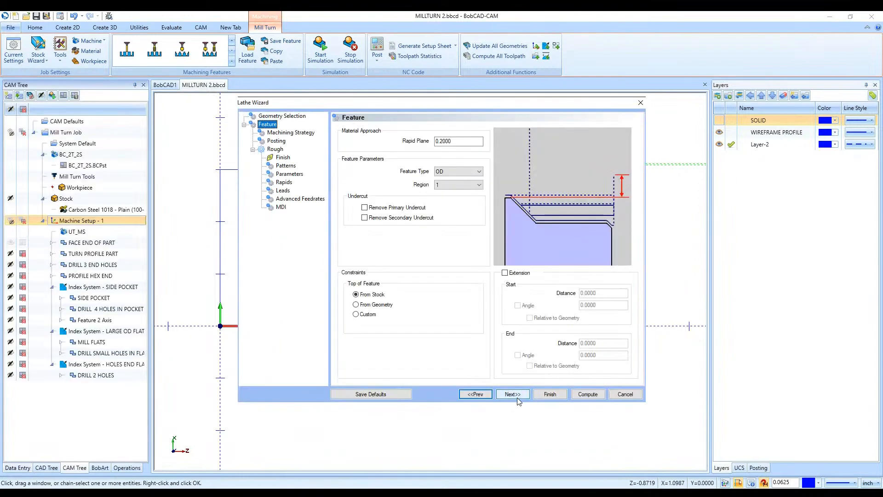
{"action": "left_click", "coordinate": [517, 398]}
{"action": "left_click", "coordinate": [517, 398]}
{"action": "left_click", "coordinate": [517, 397]}
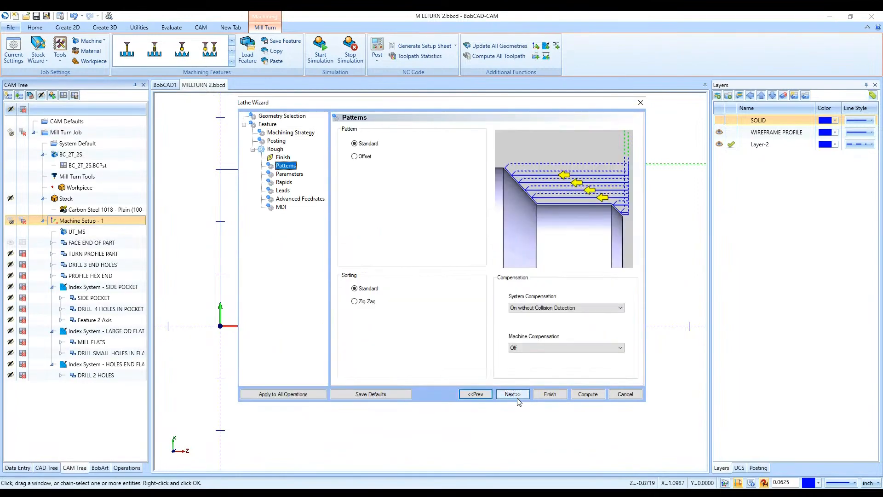
{"action": "left_click", "coordinate": [517, 397]}
{"action": "left_click", "coordinate": [346, 346]}
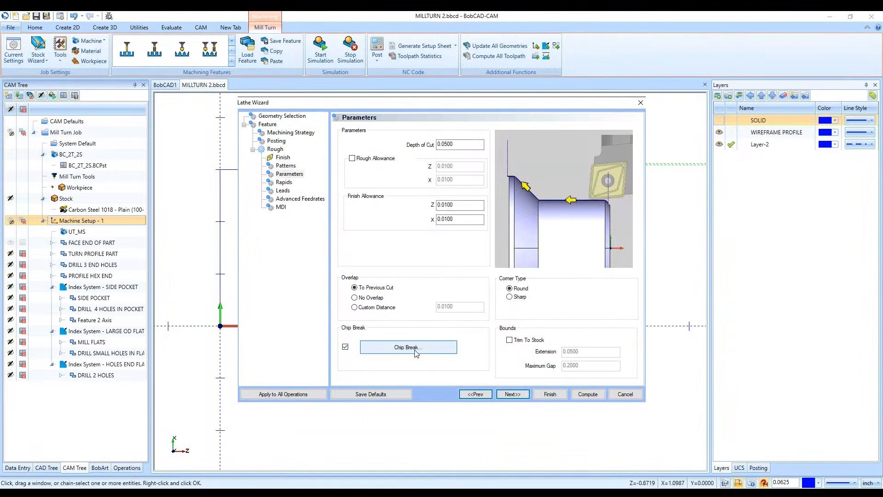
{"action": "left_click", "coordinate": [406, 347]}
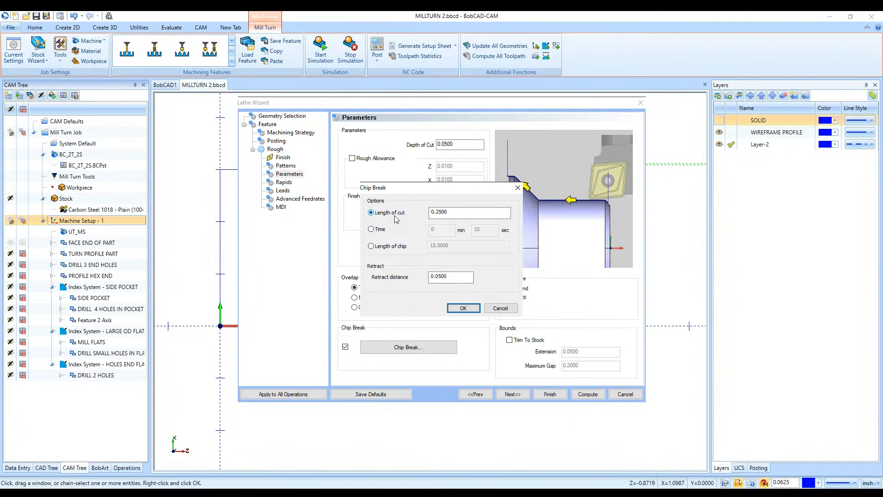
- Try the Time and Length of chip options for the chip break
{"action": "left_click", "coordinate": [450, 211]}
{"action": "left_click", "coordinate": [376, 229]}
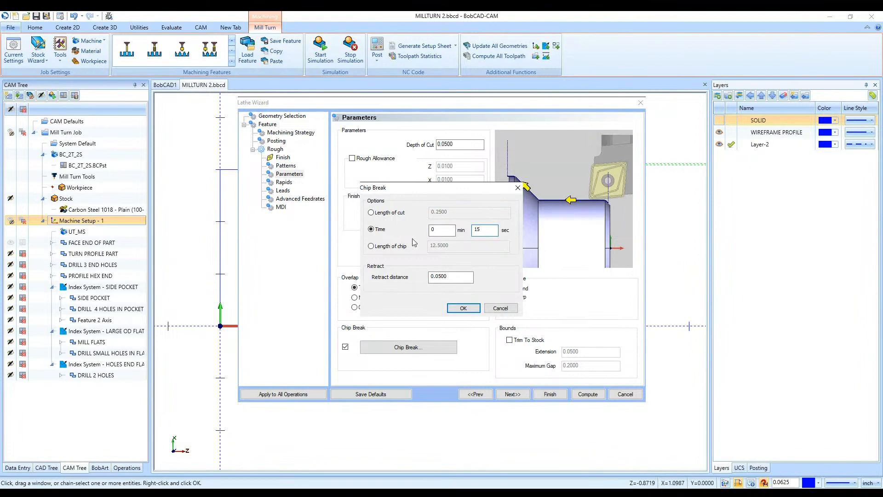
{"action": "left_click", "coordinate": [384, 246]}
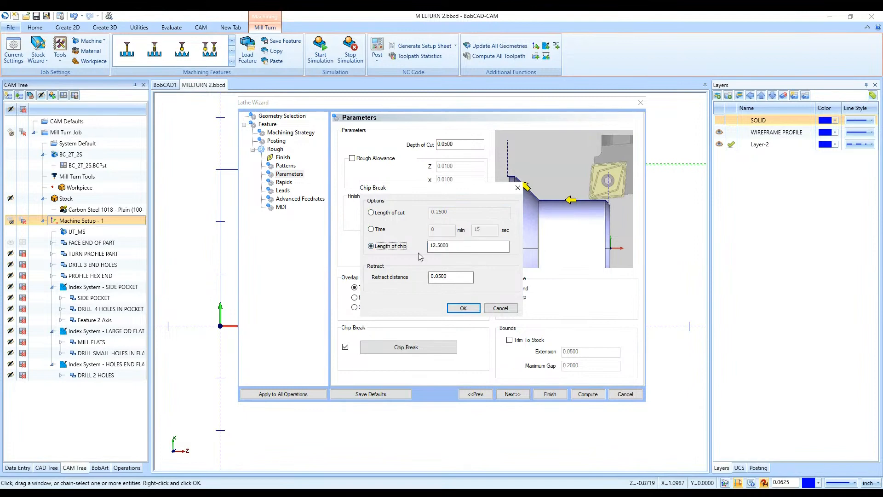
{"action": "left_click", "coordinate": [455, 280]}
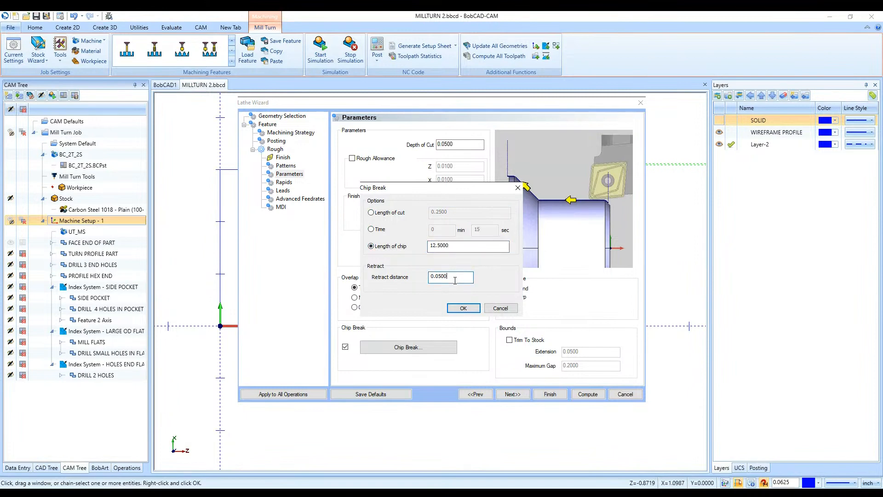
- Set the chip break to Length of cut 0.2500 with a 0.0500 retract distance, and compute the toolpath
{"action": "left_click", "coordinate": [389, 213]}
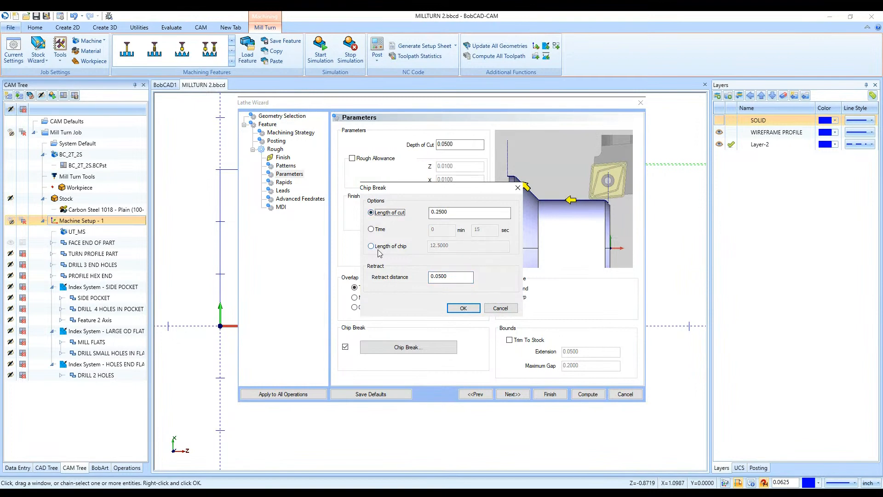
{"action": "left_click", "coordinate": [446, 213]}
{"action": "left_click", "coordinate": [453, 278]}
{"action": "left_click", "coordinate": [462, 307]}
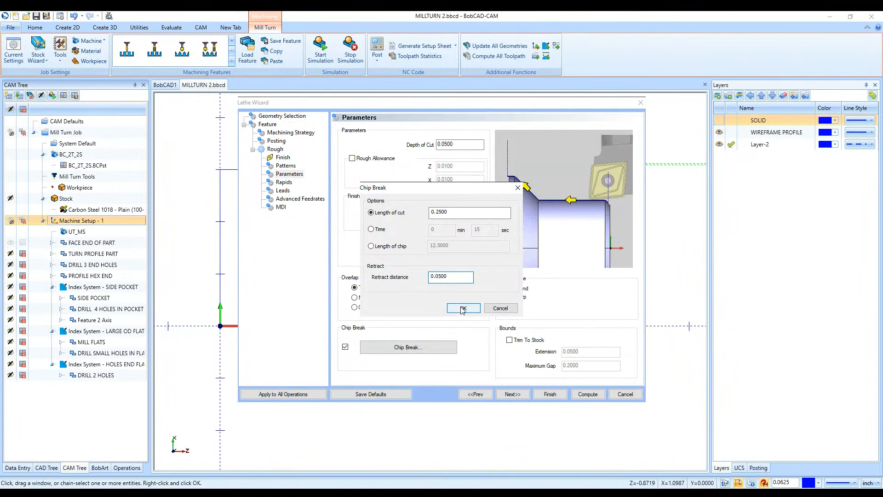
{"action": "left_click", "coordinate": [587, 394]}
- Show the SOLID layer and the stock, and examine the new chip-break roughing toolpath against them
{"action": "scroll", "coordinate": [418, 145], "scroll_direction": "up", "scroll_amount": 5}
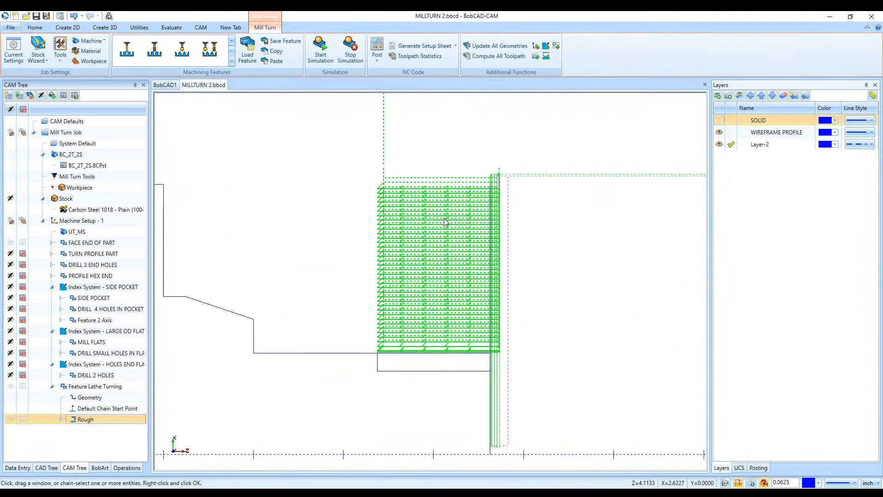
{"action": "left_click", "coordinate": [724, 123]}
{"action": "left_click", "coordinate": [719, 121]}
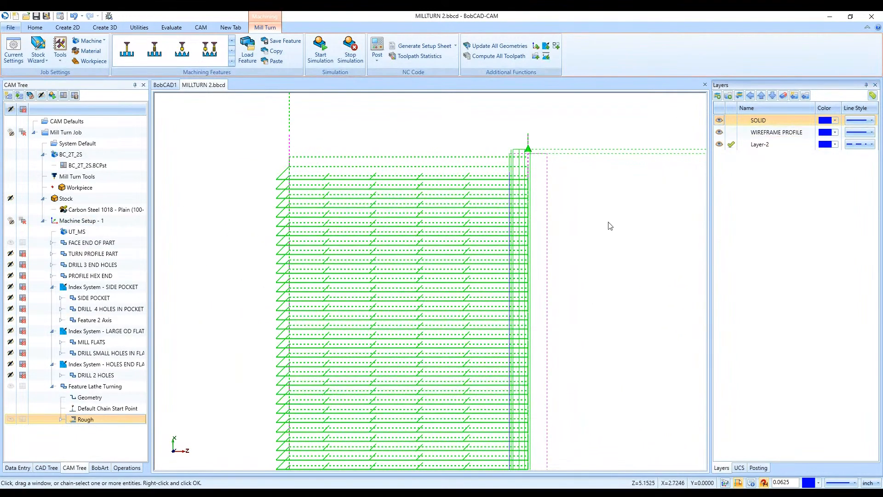
{"action": "scroll", "coordinate": [609, 222], "scroll_direction": "down", "scroll_amount": 5}
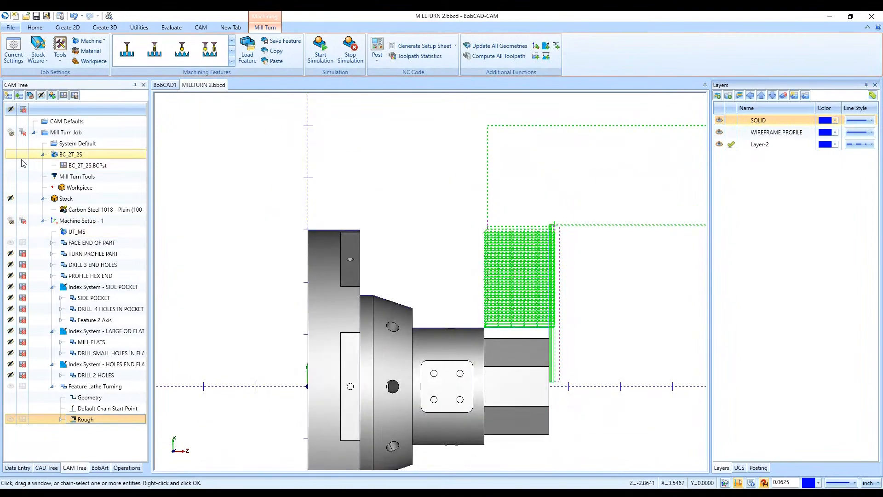
{"action": "left_click", "coordinate": [10, 199]}
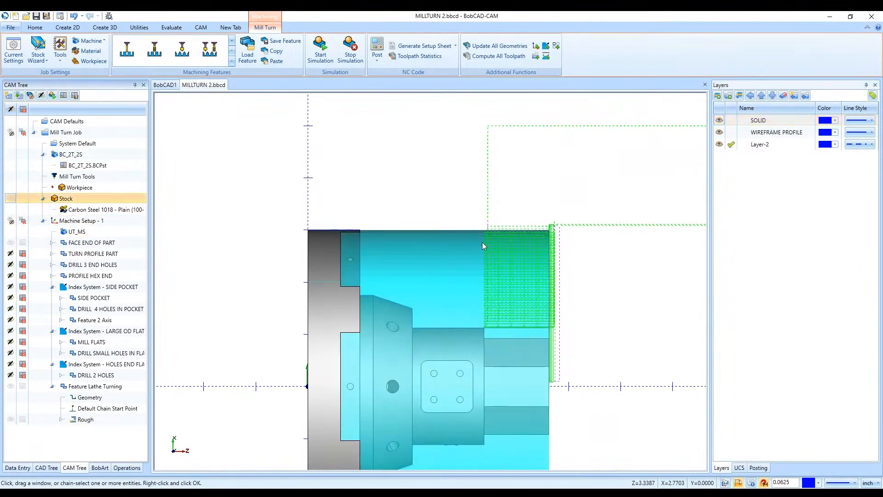
{"action": "scroll", "coordinate": [607, 237], "scroll_direction": "up", "scroll_amount": 3}
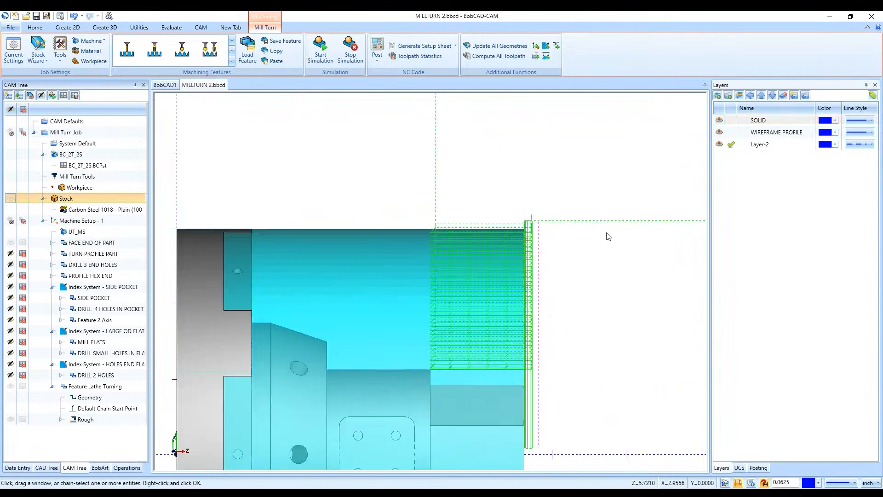
{"action": "scroll", "coordinate": [286, 335], "scroll_direction": "down", "scroll_amount": 2}
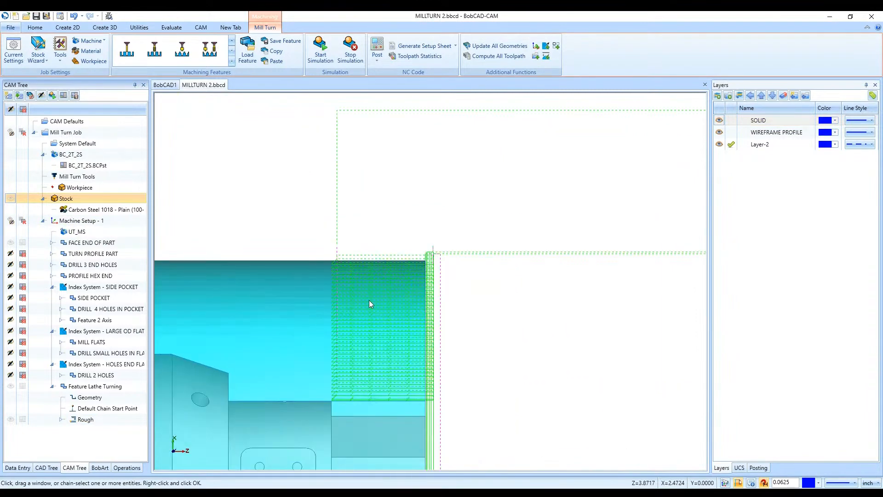
{"action": "scroll", "coordinate": [390, 292], "scroll_direction": "up", "scroll_amount": 4}
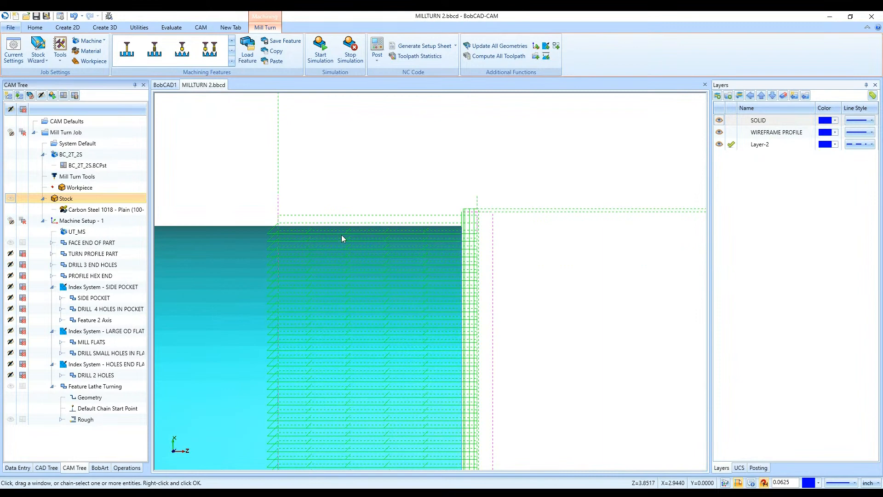
{"action": "scroll", "coordinate": [264, 274], "scroll_direction": "down", "scroll_amount": 1}
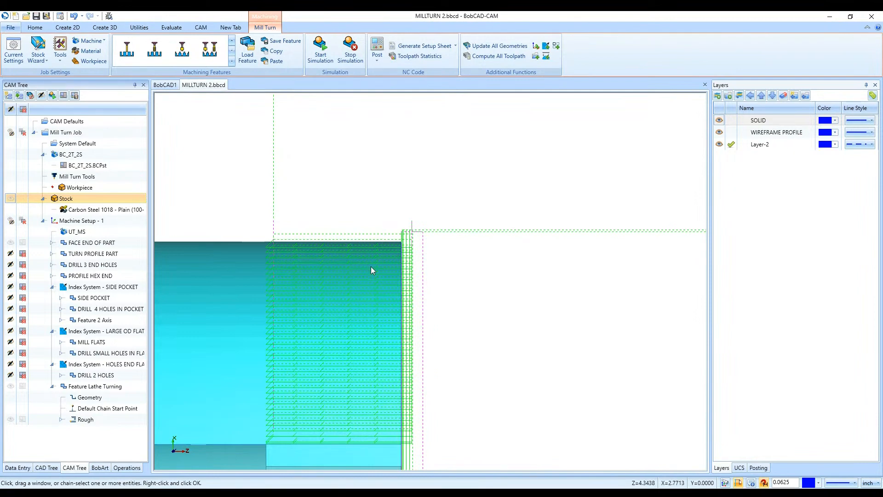
- Backplot the Rough operation and step through its chip-break cuts and retracts over several roughing passes
{"action": "right_click", "coordinate": [105, 421]}
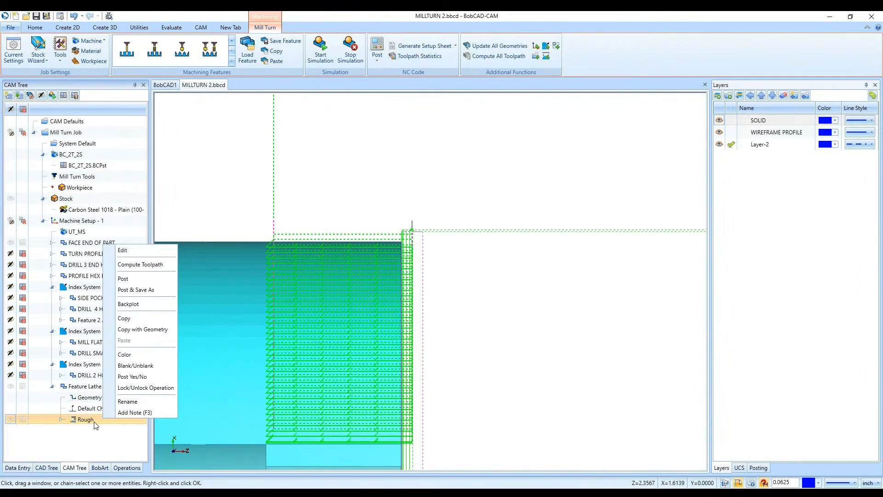
{"action": "left_click", "coordinate": [155, 304]}
{"action": "left_click", "coordinate": [40, 199]}
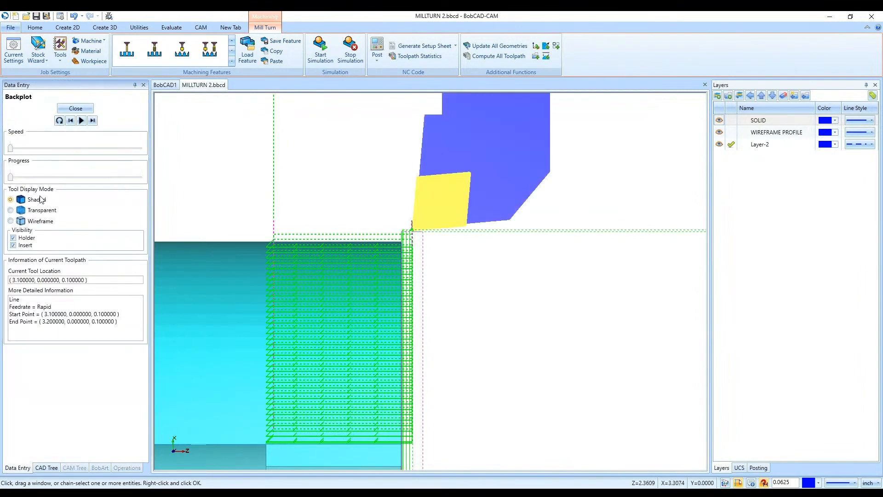
{"action": "left_click", "coordinate": [92, 121]}
{"action": "left_click", "coordinate": [93, 120]}
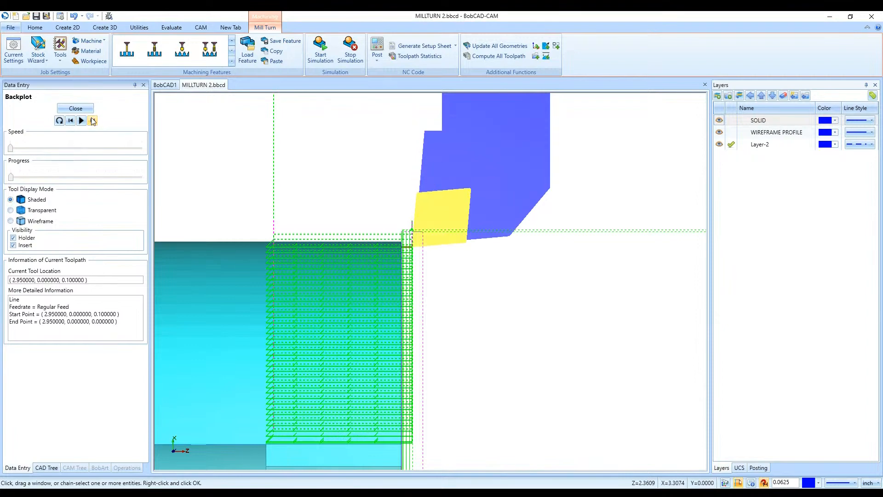
{"action": "left_click", "coordinate": [92, 121]}
{"action": "scroll", "coordinate": [385, 248], "scroll_direction": "up", "scroll_amount": 3}
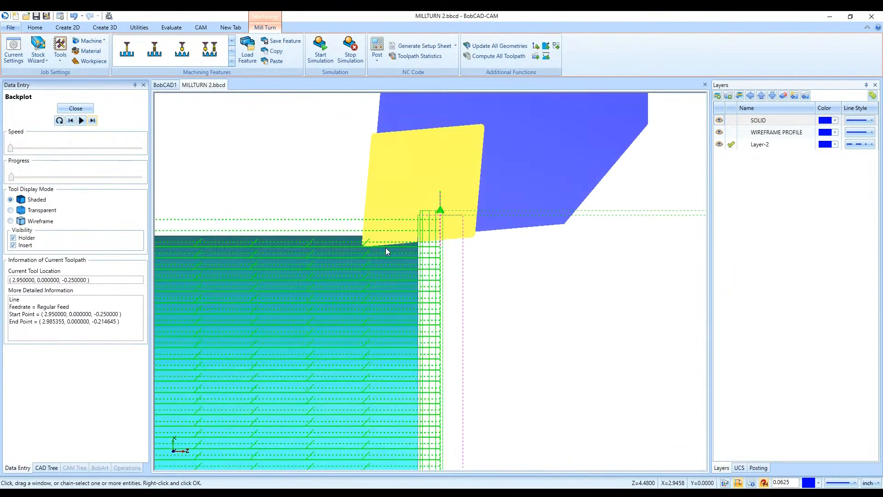
{"action": "left_click", "coordinate": [93, 121]}
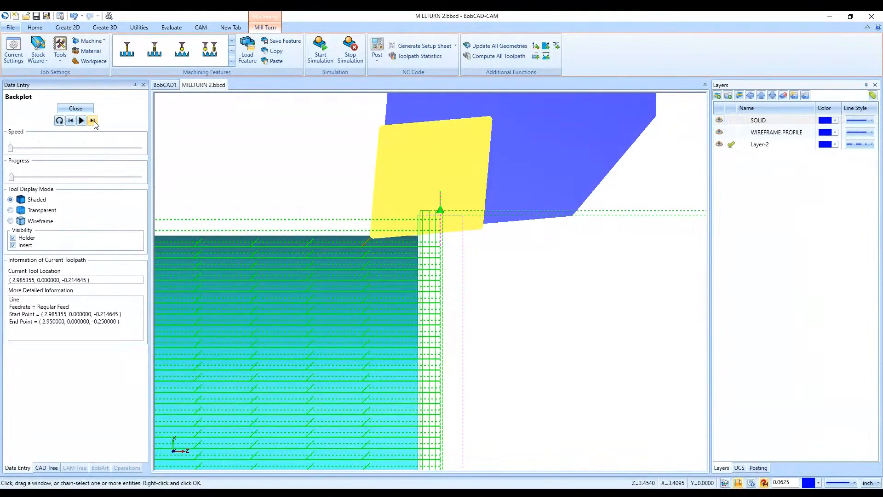
{"action": "left_click", "coordinate": [93, 121]}
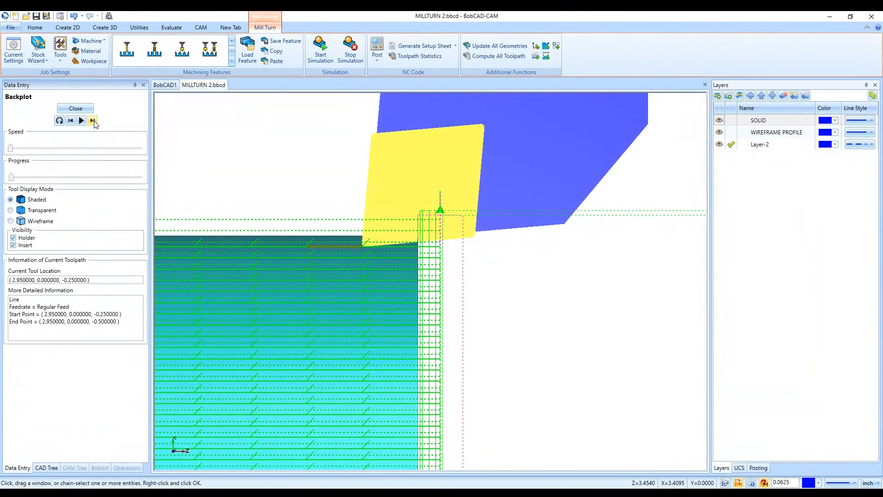
{"action": "left_click", "coordinate": [93, 121]}
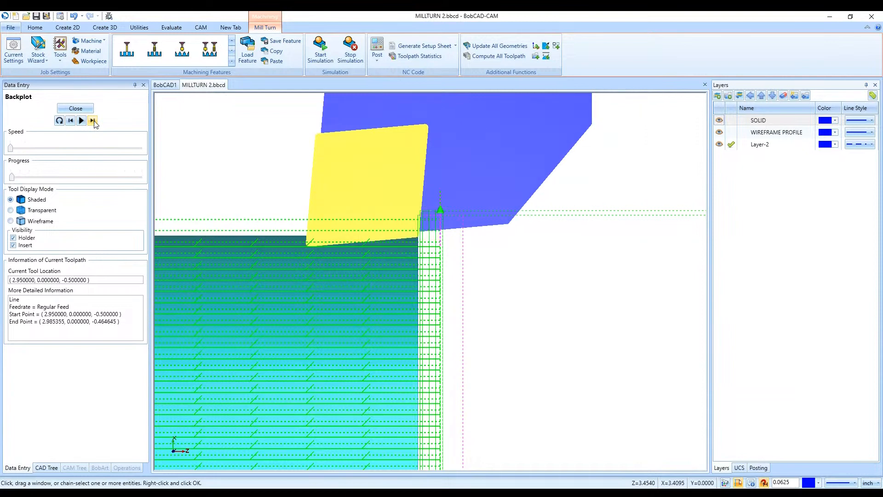
{"action": "left_click", "coordinate": [93, 121]}
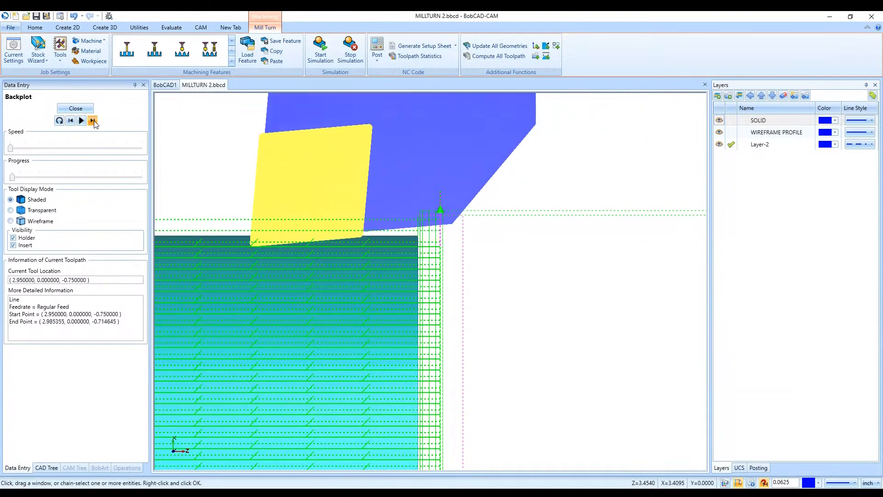
{"action": "left_click", "coordinate": [93, 122]}
{"action": "left_click", "coordinate": [94, 122]}
{"action": "left_click", "coordinate": [94, 121]}
{"action": "left_click", "coordinate": [94, 122]}
{"action": "left_click", "coordinate": [94, 121]}
{"action": "left_click", "coordinate": [94, 121]}
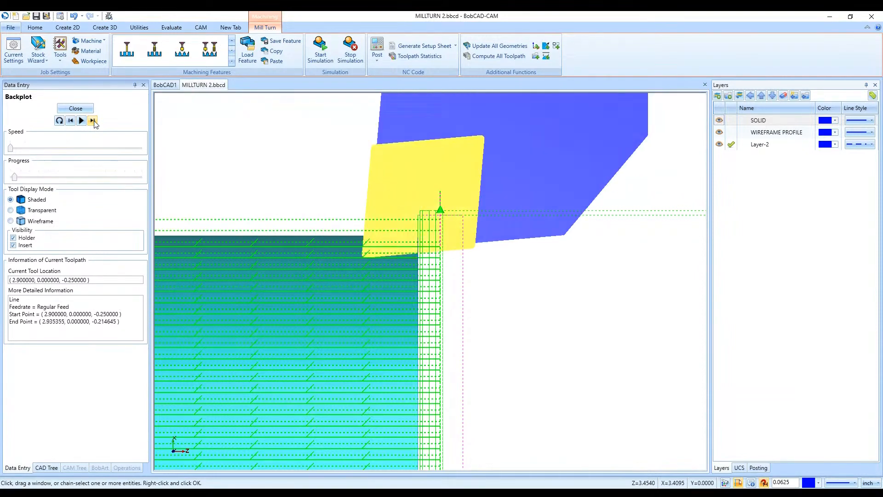
{"action": "left_click", "coordinate": [94, 122]}
{"action": "left_click", "coordinate": [94, 122]}
{"action": "left_click", "coordinate": [94, 122]}
{"action": "left_click", "coordinate": [93, 121]}
{"action": "left_click", "coordinate": [94, 121]}
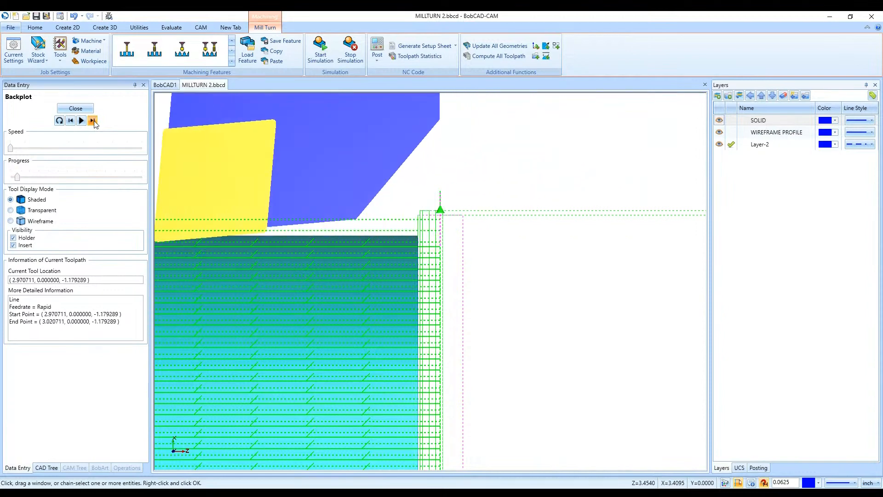
{"action": "left_click", "coordinate": [94, 121]}
{"action": "left_click", "coordinate": [94, 122]}
{"action": "left_click", "coordinate": [94, 122]}
{"action": "left_click", "coordinate": [93, 122]}
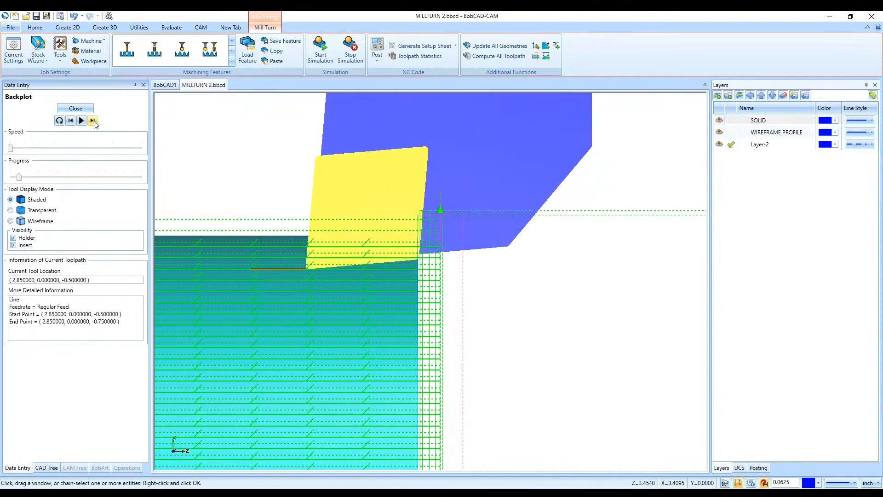
{"action": "left_click", "coordinate": [84, 111]}
- Delete the Feature Lathe Turning feature from the machine setup
{"action": "left_click", "coordinate": [130, 388]}
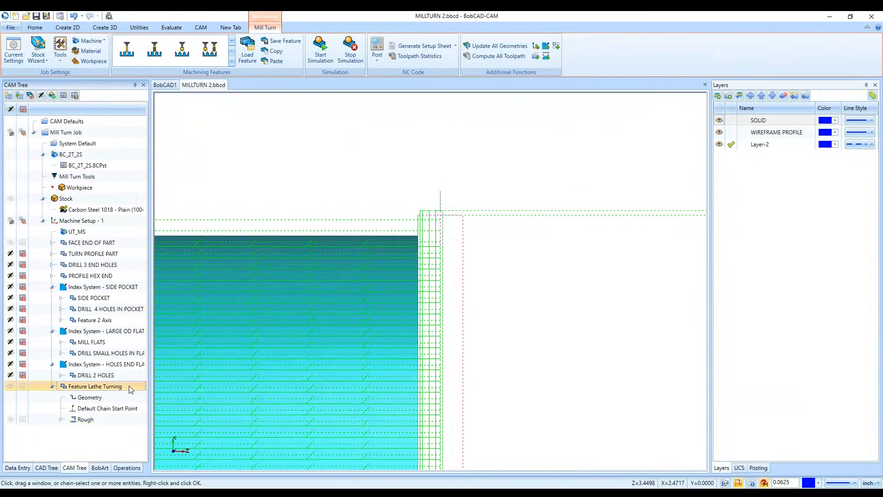
{"action": "key", "text": "Delete"}
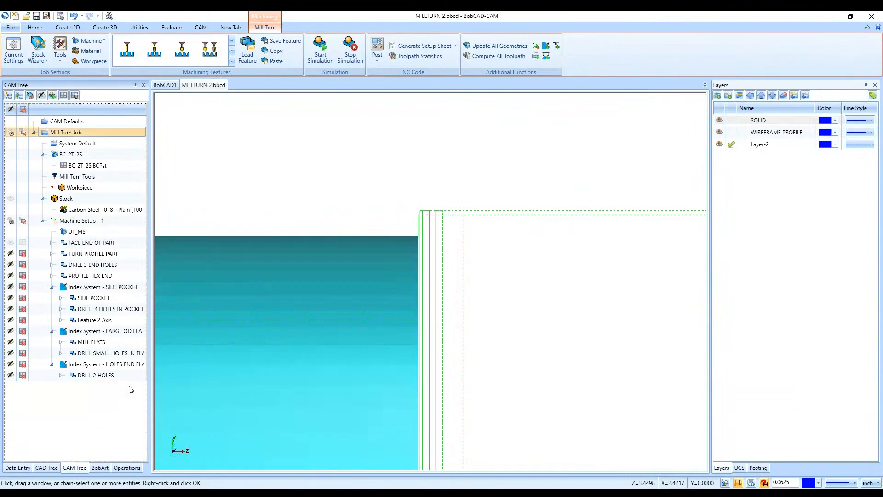
- Check the TURN PROFILE PART feature's settings without changing them, and examine its wireframe profile with the SOLID layer hidden
{"action": "left_click", "coordinate": [96, 256]}
{"action": "double_click", "coordinate": [97, 255]}
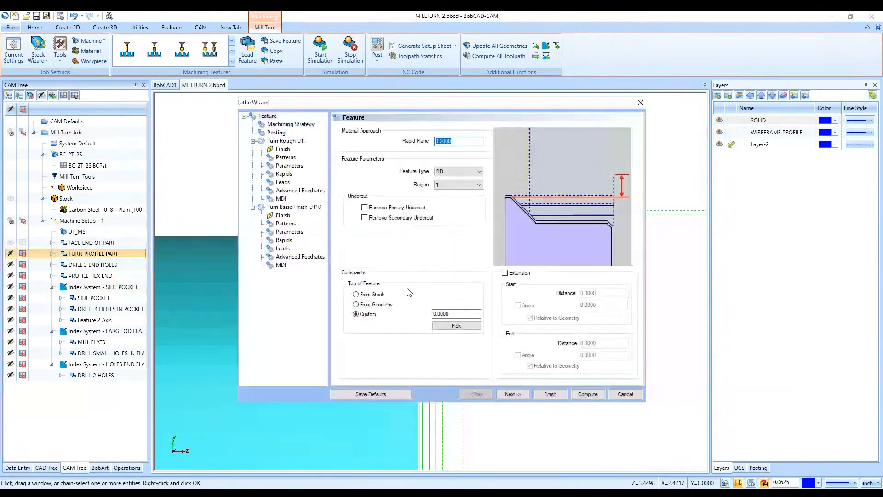
{"action": "left_click", "coordinate": [625, 394]}
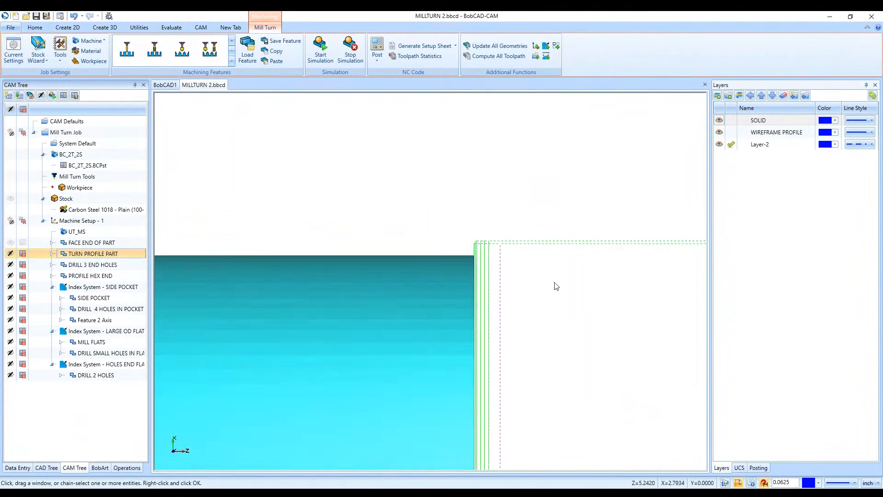
{"action": "scroll", "coordinate": [555, 288], "scroll_direction": "down", "scroll_amount": 5}
{"action": "scroll", "coordinate": [460, 340], "scroll_direction": "up", "scroll_amount": 2}
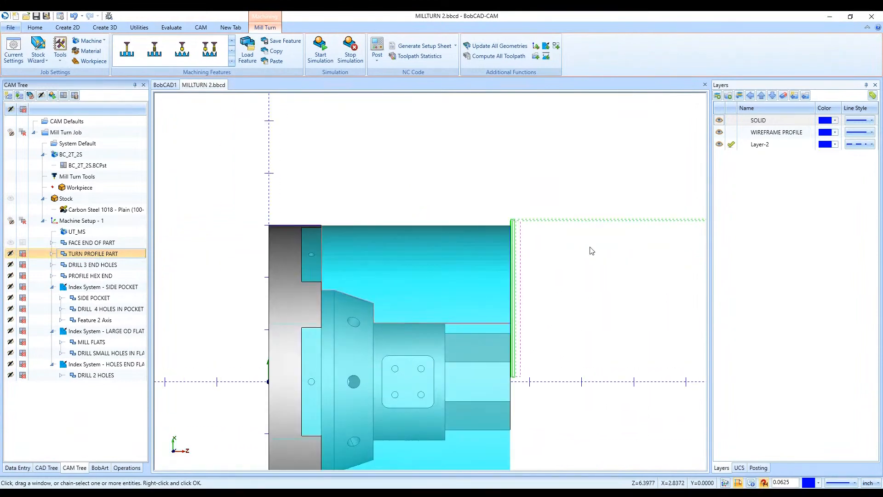
{"action": "left_click", "coordinate": [719, 121]}
{"action": "scroll", "coordinate": [416, 366], "scroll_direction": "up", "scroll_amount": 2}
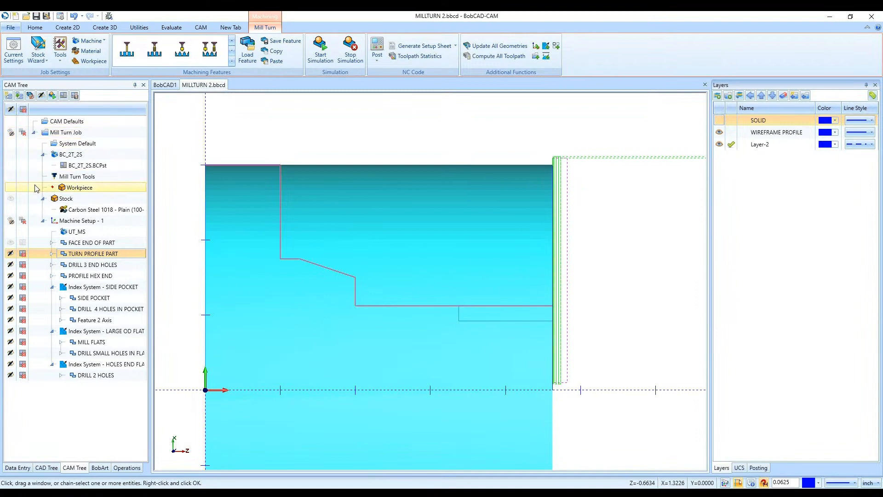
{"action": "left_click", "coordinate": [65, 132]}
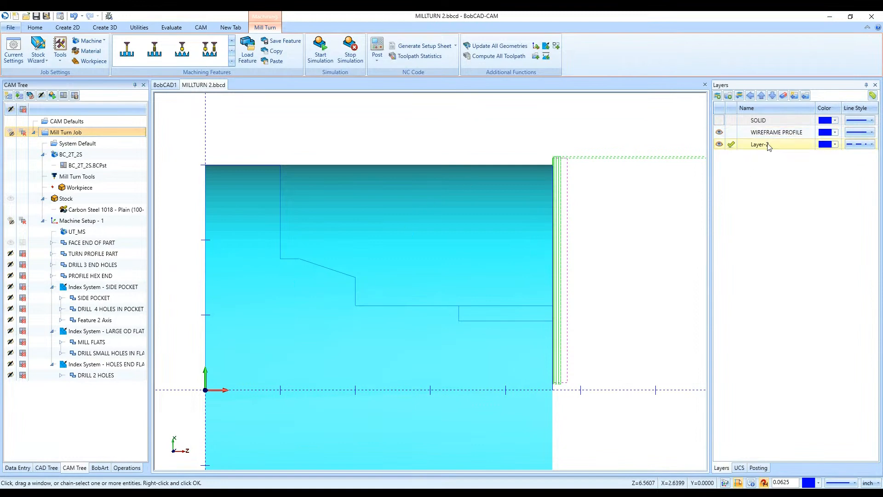
- Switch the visible geometry from the WIREFRAME PROFILE layer to the SOLID layer, and add a new active layer
{"action": "left_click", "coordinate": [719, 133]}
{"action": "left_click", "coordinate": [719, 120]}
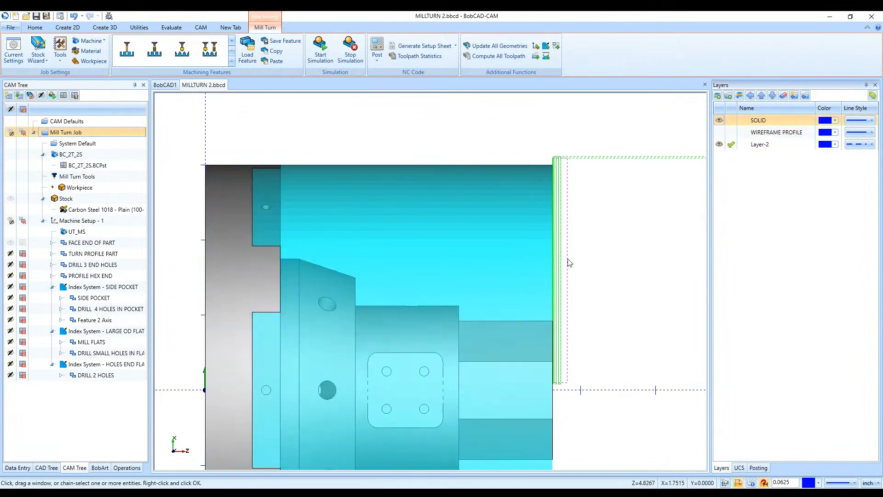
{"action": "right_click", "coordinate": [754, 169]}
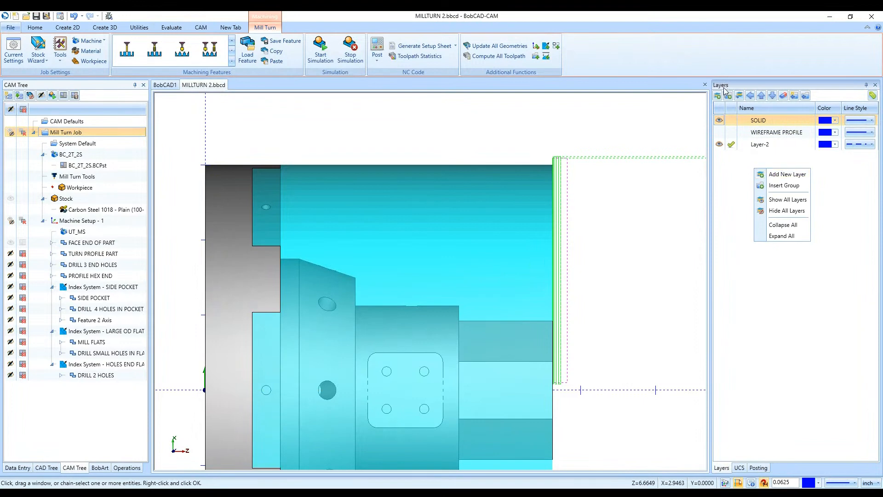
{"action": "left_click", "coordinate": [777, 174]}
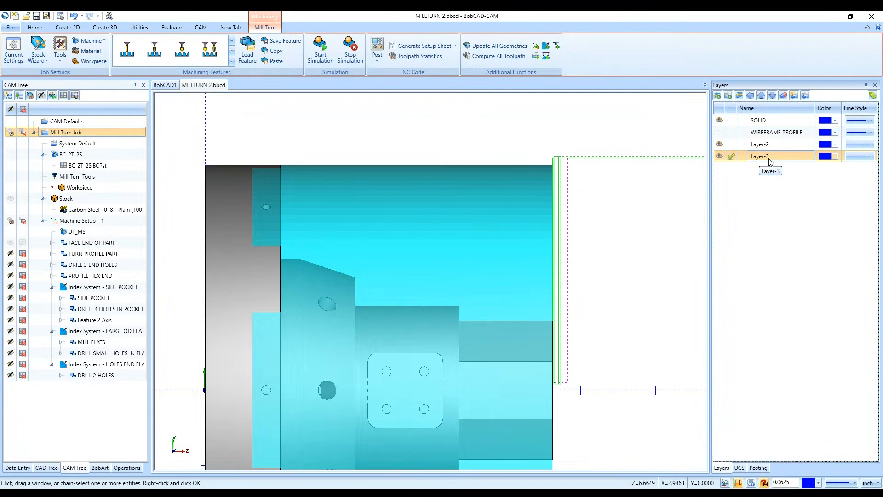
- Create a Spun Profile of the entire solid along the Z axis with Arc Fit and a tolerance of 0.0010
{"action": "scroll", "coordinate": [379, 243], "scroll_direction": "down", "scroll_amount": 2}
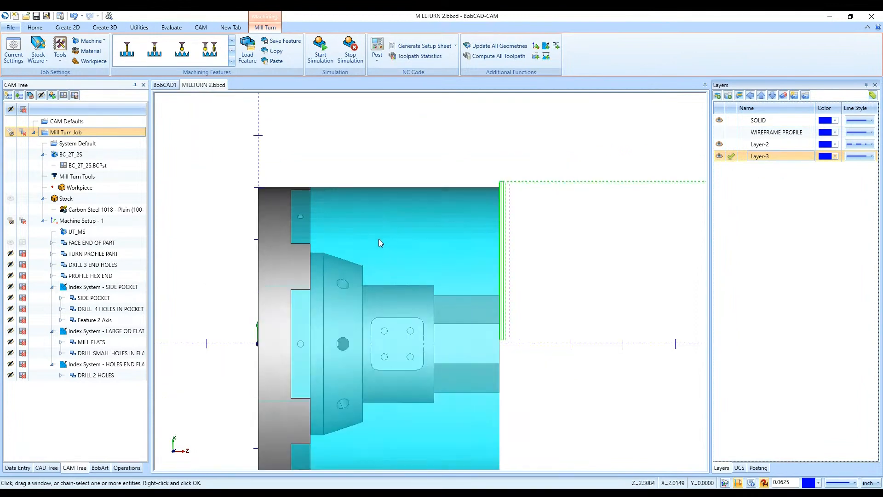
{"action": "scroll", "coordinate": [379, 243], "scroll_direction": "down", "scroll_amount": 2}
{"action": "left_click", "coordinate": [67, 27]}
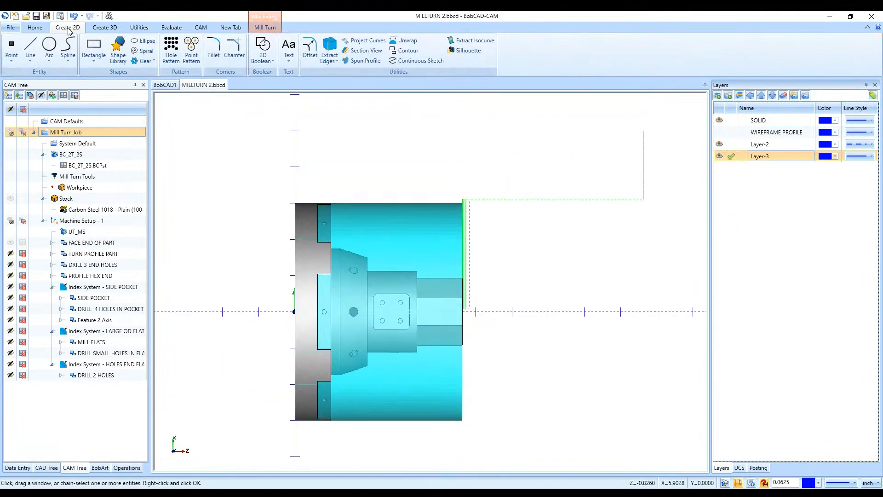
{"action": "left_click", "coordinate": [359, 63]}
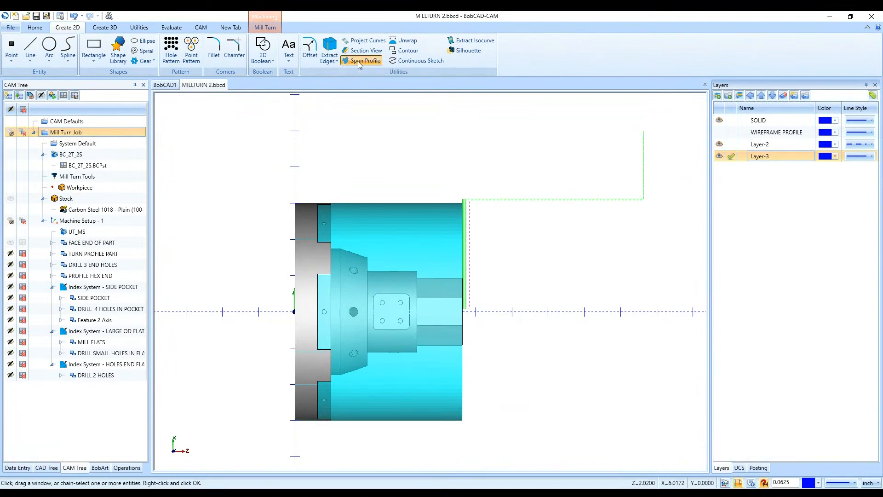
{"action": "left_click_drag", "start_coordinate": [184, 179], "coordinate": [559, 439]}
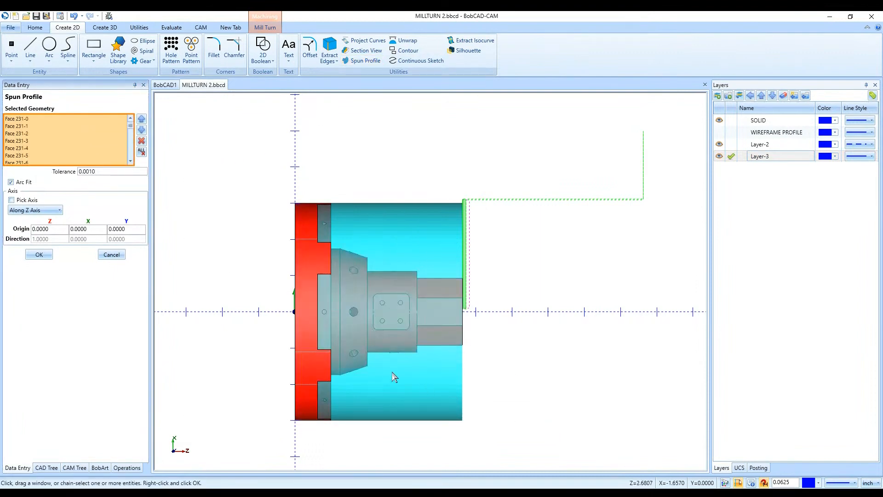
{"action": "mouse_move", "coordinate": [589, 288]}
{"action": "middle_mouse_down"}
{"action": "mouse_move", "coordinate": [530, 293]}
{"action": "mouse_move", "coordinate": [581, 283]}
{"action": "mouse_move", "coordinate": [607, 292]}
{"action": "mouse_move", "coordinate": [591, 274]}
{"action": "mouse_move", "coordinate": [581, 282]}
{"action": "middle_mouse_up"}
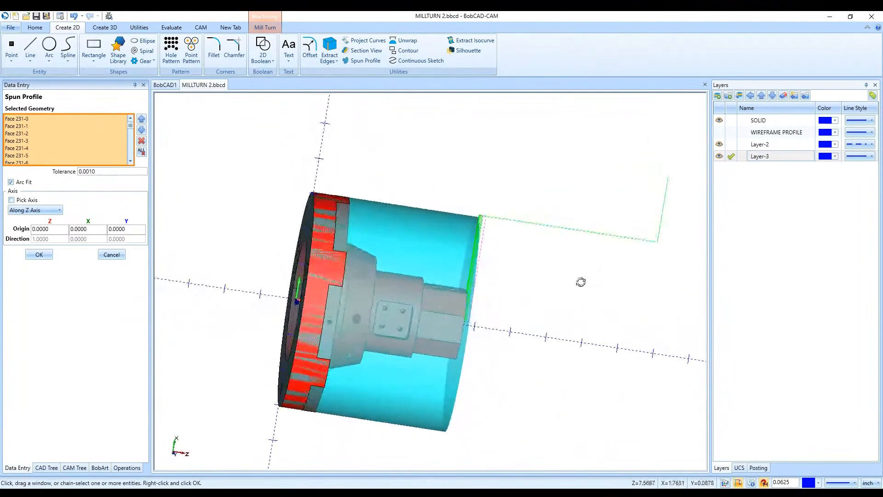
{"action": "middle_click_drag", "start_coordinate": [490, 308], "coordinate": [501, 308]}
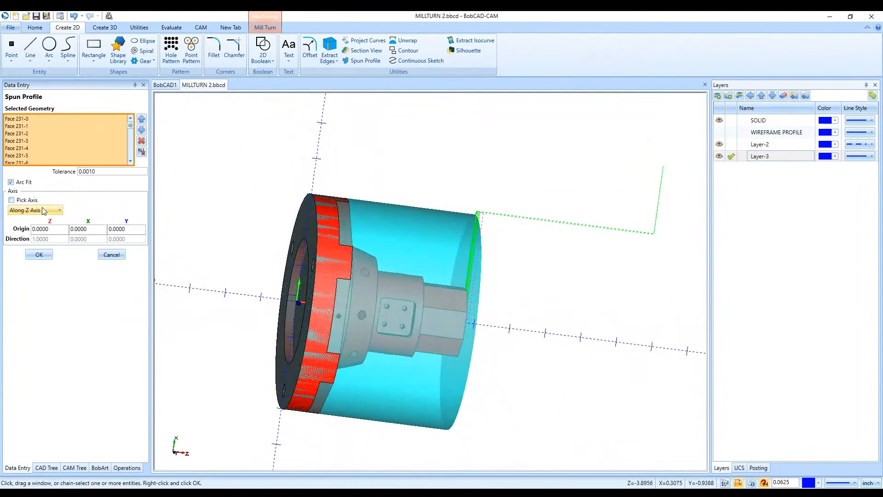
{"action": "left_click", "coordinate": [39, 255]}
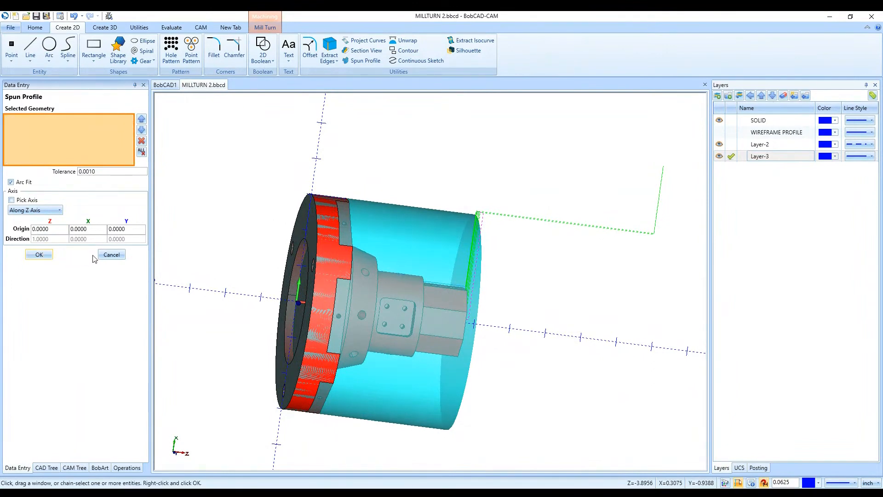
{"action": "left_click", "coordinate": [112, 255]}
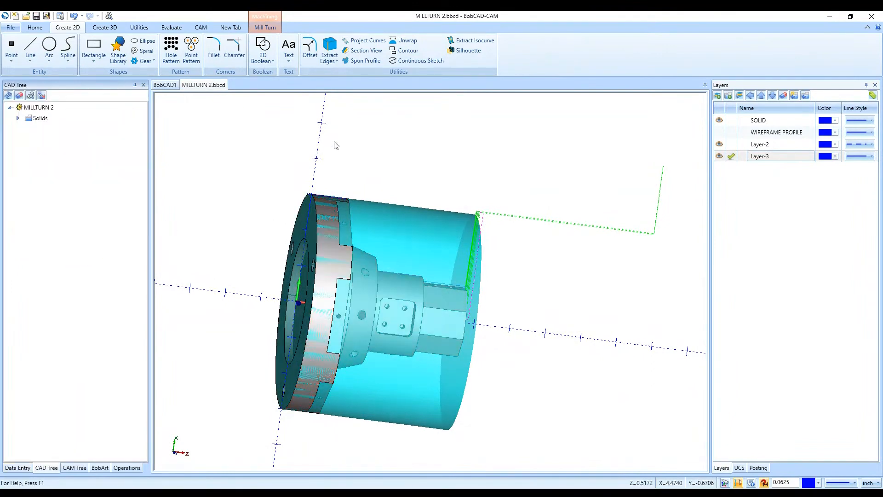
- Inspect the part from several sides, and hide the SOLID layer to expose the extracted spun profile in the top view
{"action": "left_click", "coordinate": [438, 111]}
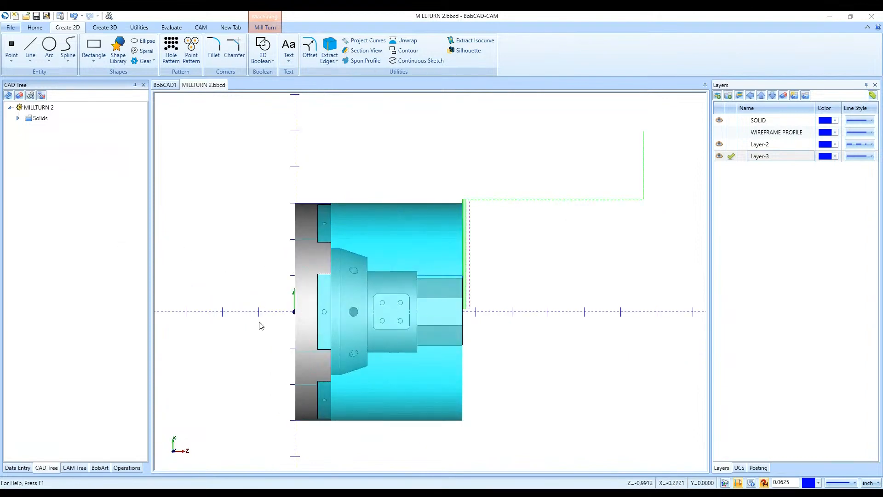
{"action": "middle_click_drag", "start_coordinate": [259, 322], "coordinate": [319, 320]}
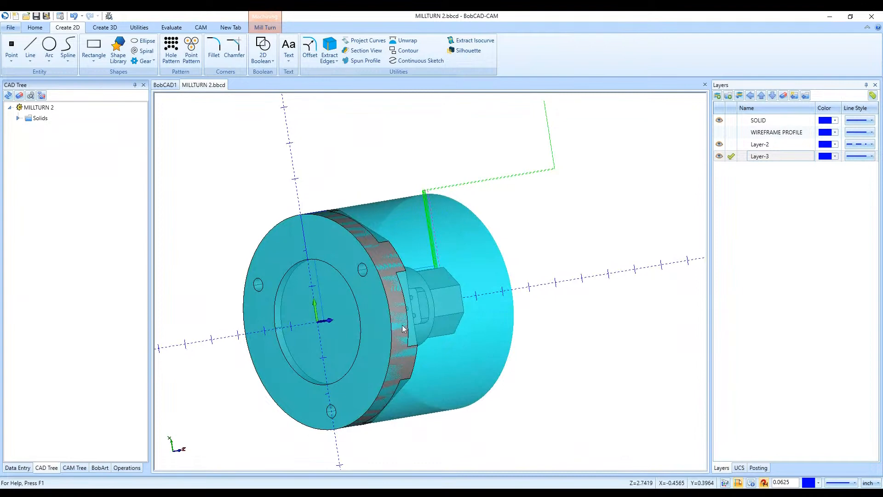
{"action": "middle_click_drag", "start_coordinate": [593, 296], "coordinate": [505, 307]}
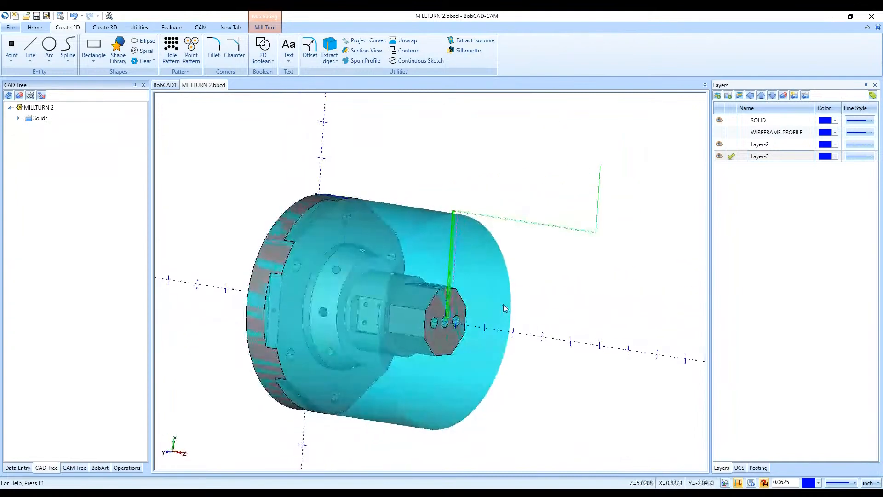
{"action": "middle_click_drag", "start_coordinate": [341, 376], "coordinate": [439, 268]}
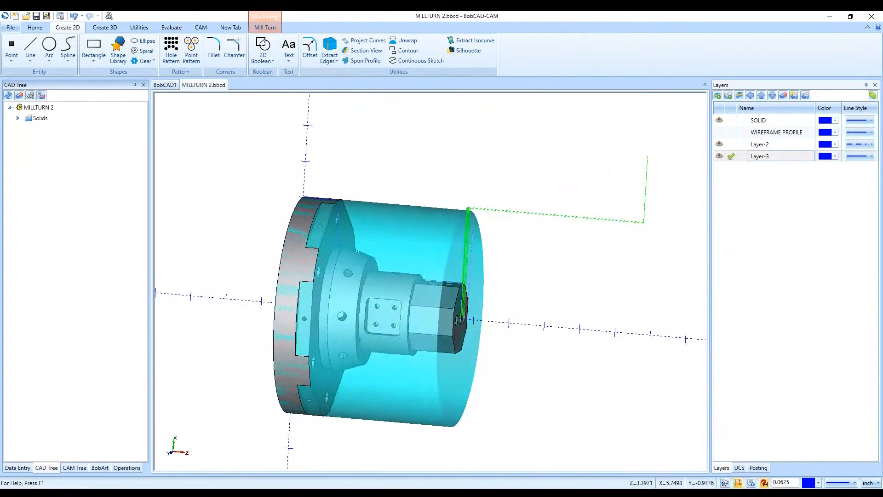
{"action": "key", "text": "t"}
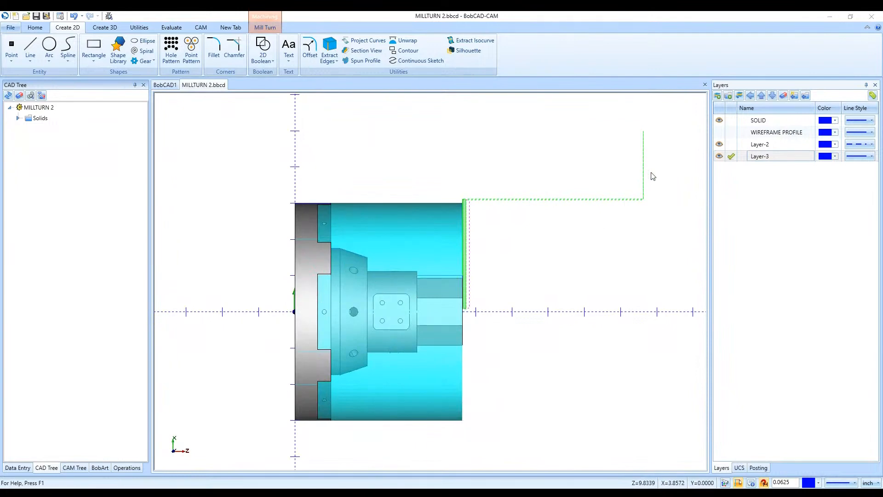
{"action": "left_click", "coordinate": [720, 120]}
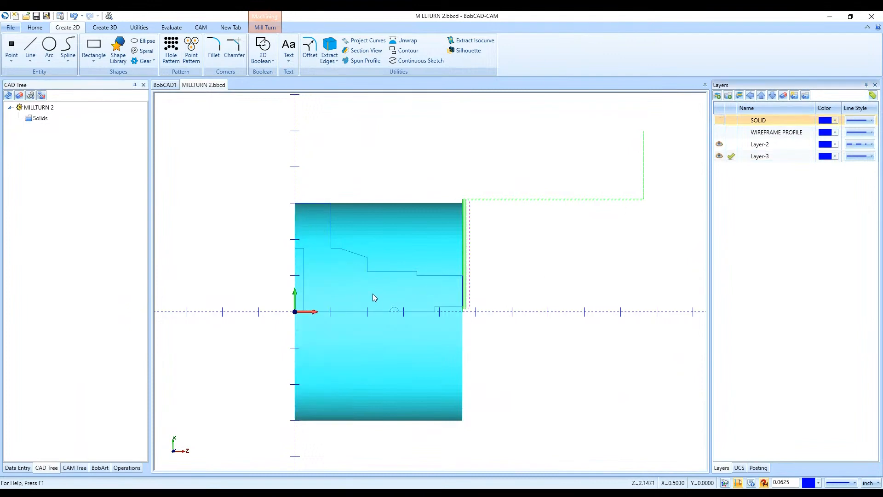
- Show the SOLID and WIREFRAME PROFILE layers, make SOLID active, and hide Layer-2 and Layer-3
{"action": "left_click", "coordinate": [718, 120]}
{"action": "left_click", "coordinate": [732, 120]}
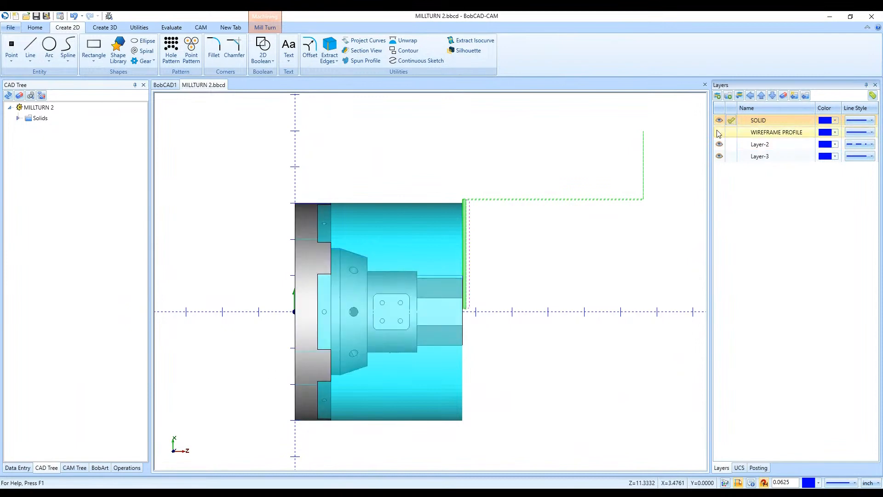
{"action": "left_click", "coordinate": [719, 132]}
{"action": "left_click", "coordinate": [719, 156]}
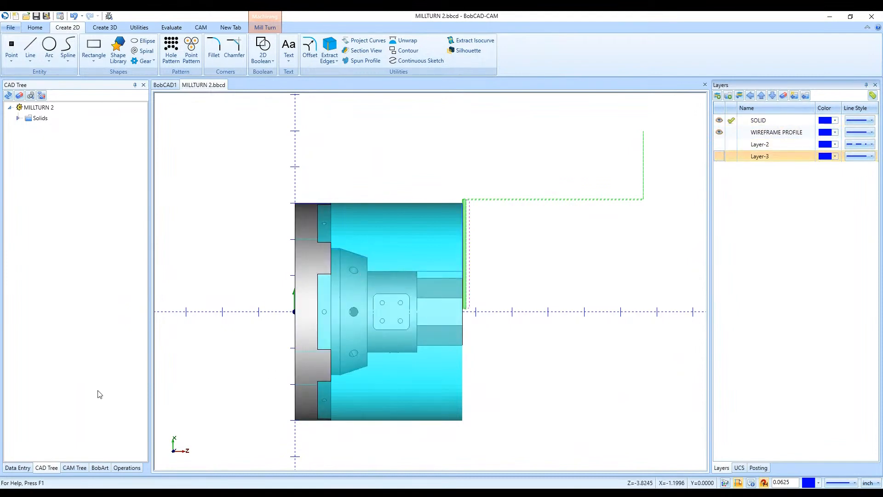
- Review the geometry picked for the TURN PROFILE PART feature with the WIREFRAME PROFILE layer active and SOLID hidden
{"action": "left_click", "coordinate": [71, 468]}
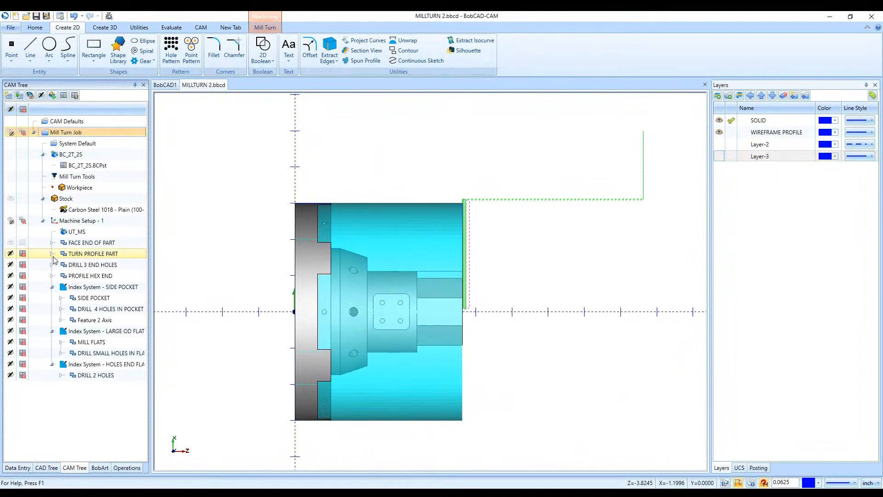
{"action": "double_click", "coordinate": [84, 265]}
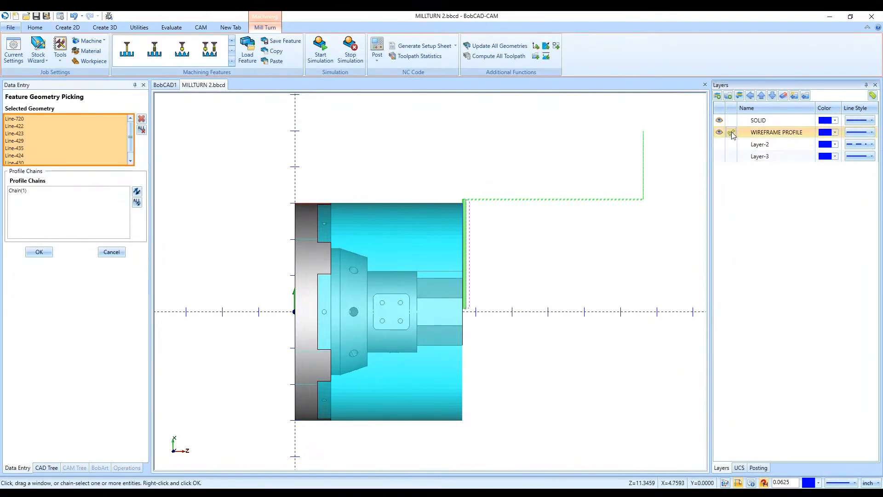
{"action": "left_click", "coordinate": [731, 132]}
{"action": "left_click", "coordinate": [718, 120]}
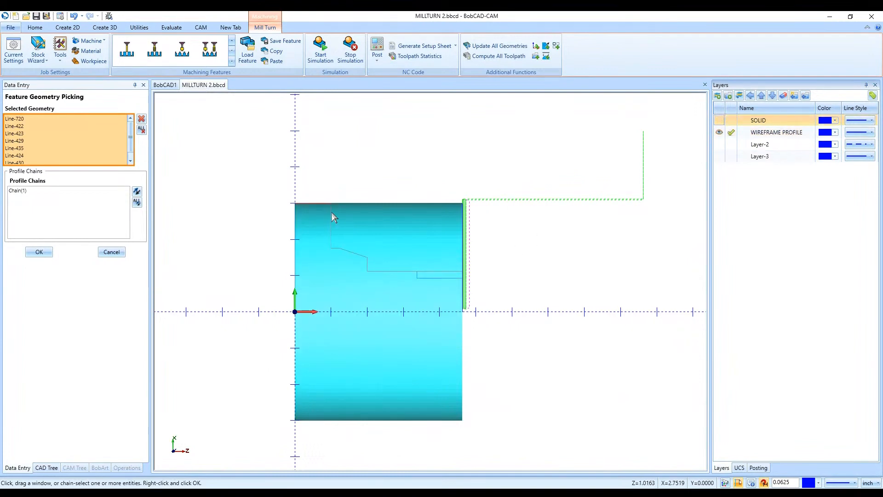
{"action": "left_click", "coordinate": [41, 251]}
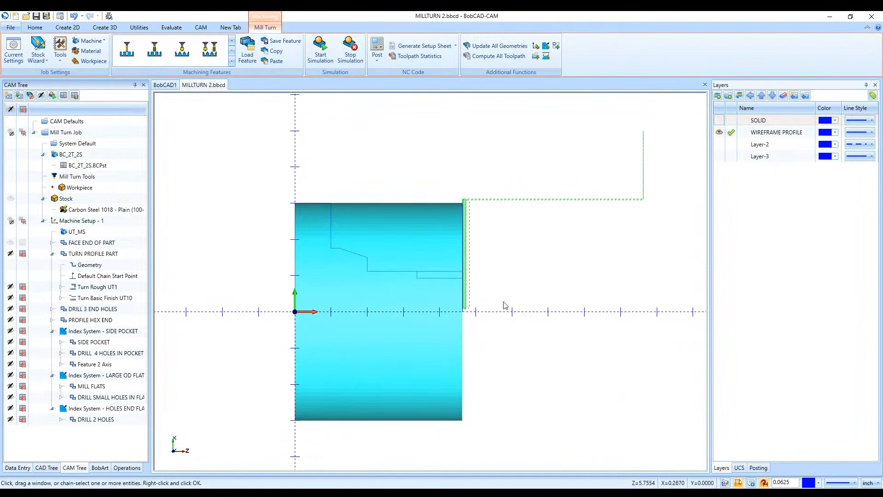
- Make the SOLID layer visible and active again, and hide the WIREFRAME PROFILE layer
{"action": "left_click", "coordinate": [719, 121]}
{"action": "left_click", "coordinate": [731, 120]}
{"action": "left_click", "coordinate": [719, 132]}
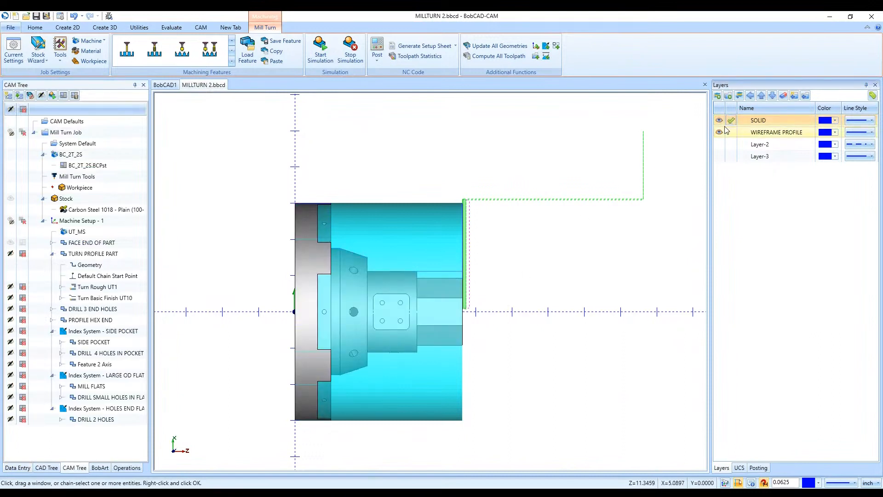
- Examine the Turn Rough and Turn Basic Finish toolpaths of the TURN PROFILE PART feature on the part
{"action": "left_click", "coordinate": [86, 290]}
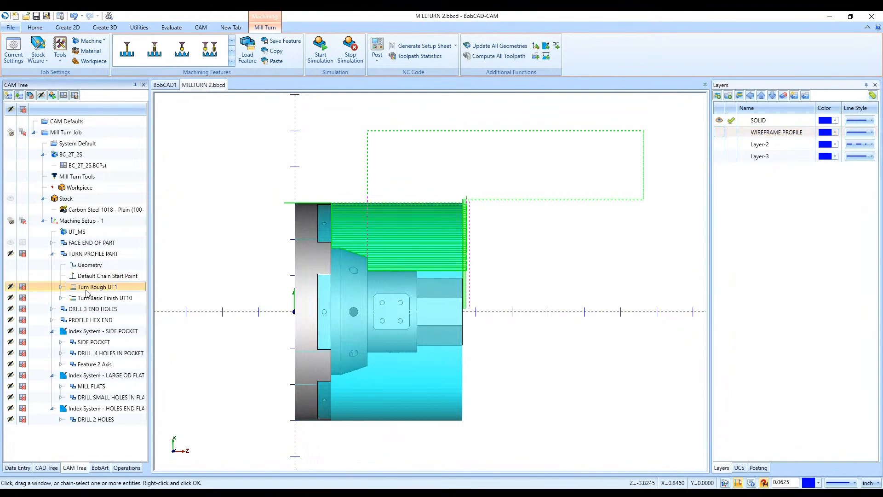
{"action": "left_click", "coordinate": [88, 298]}
{"action": "scroll", "coordinate": [370, 227], "scroll_direction": "up", "scroll_amount": 2}
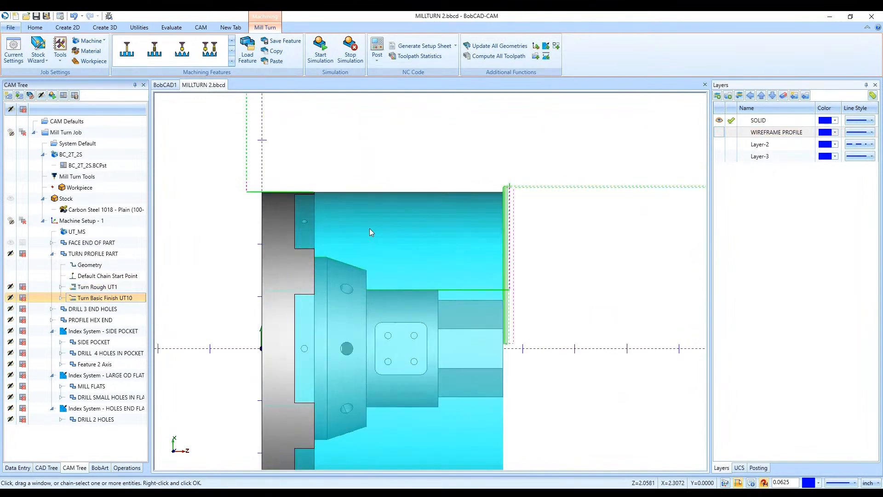
{"action": "left_click", "coordinate": [52, 254]}
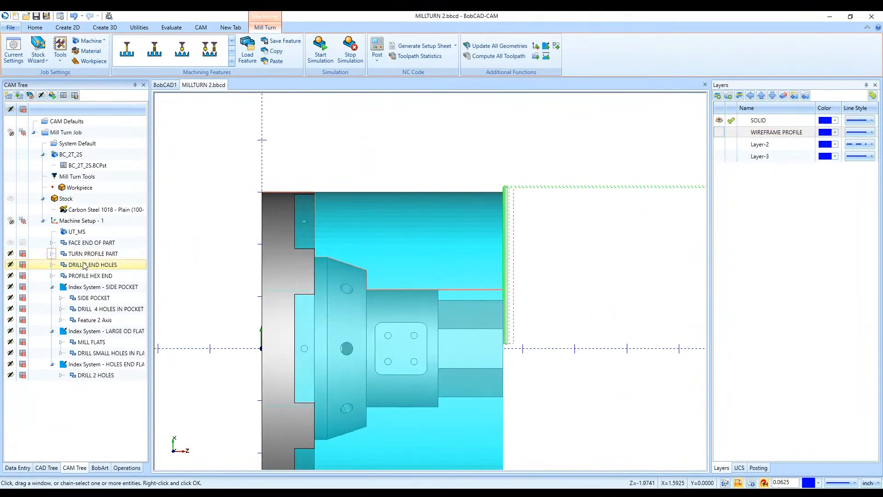
{"action": "left_click", "coordinate": [84, 254]}
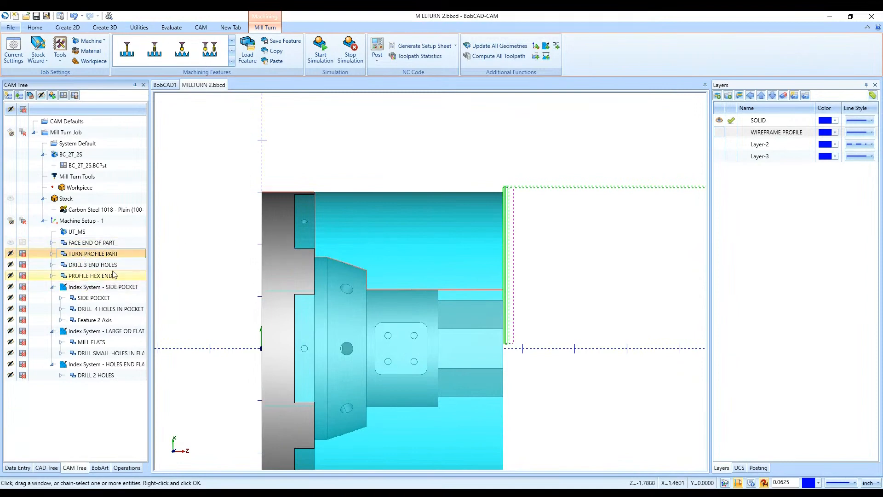
- Inspect the DRILL 3 END HOLES feature on the part's end face and review its selected hole geometry
{"action": "left_click", "coordinate": [128, 265]}
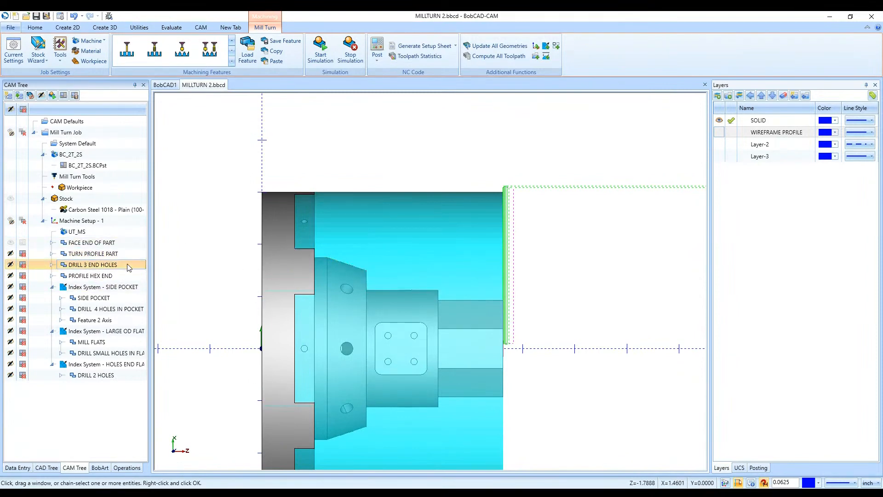
{"action": "left_click", "coordinate": [52, 265]}
{"action": "left_click", "coordinate": [87, 276]}
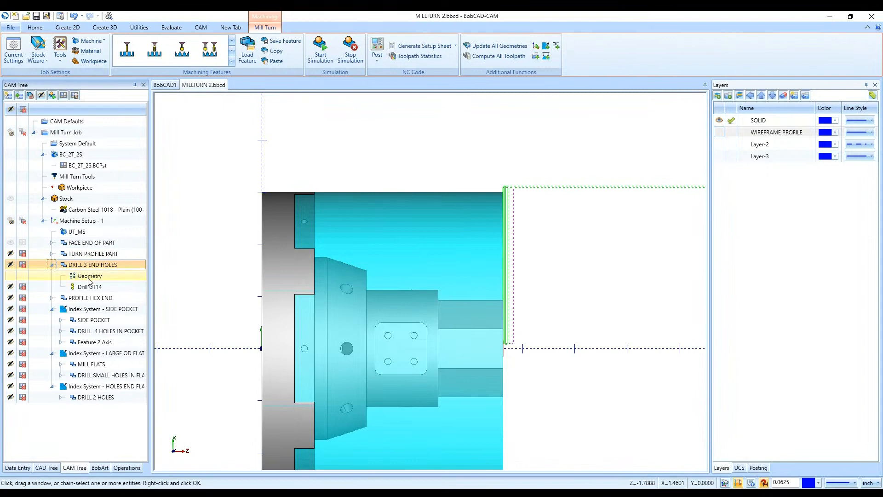
{"action": "scroll", "coordinate": [393, 279], "scroll_direction": "down", "scroll_amount": 2}
{"action": "middle_click_drag", "start_coordinate": [507, 295], "coordinate": [438, 332]}
{"action": "scroll", "coordinate": [468, 334], "scroll_direction": "up", "scroll_amount": 4}
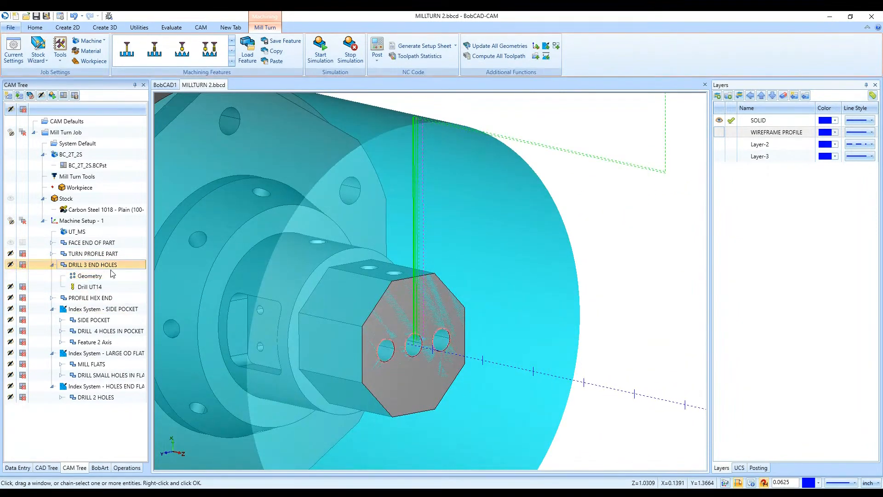
{"action": "scroll", "coordinate": [480, 351], "scroll_direction": "up", "scroll_amount": 2}
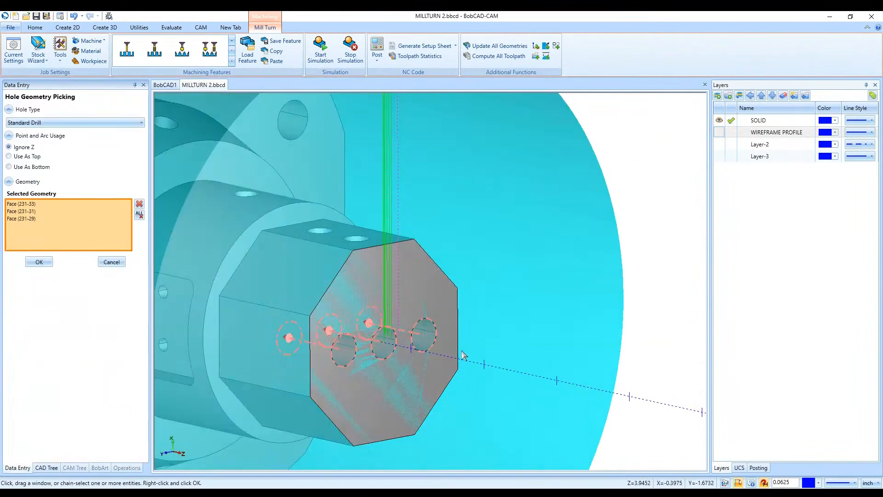
{"action": "left_click", "coordinate": [39, 262]}
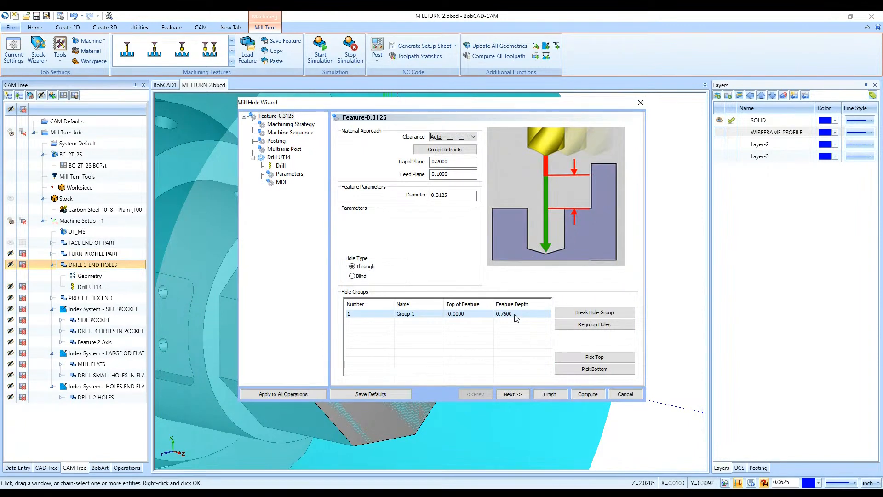
- Review the available machining operations for the DRILL 3 END HOLES feature, from Drill and Chamfer Drill to Chamfer Mill and Bore
{"action": "left_click", "coordinate": [525, 395]}
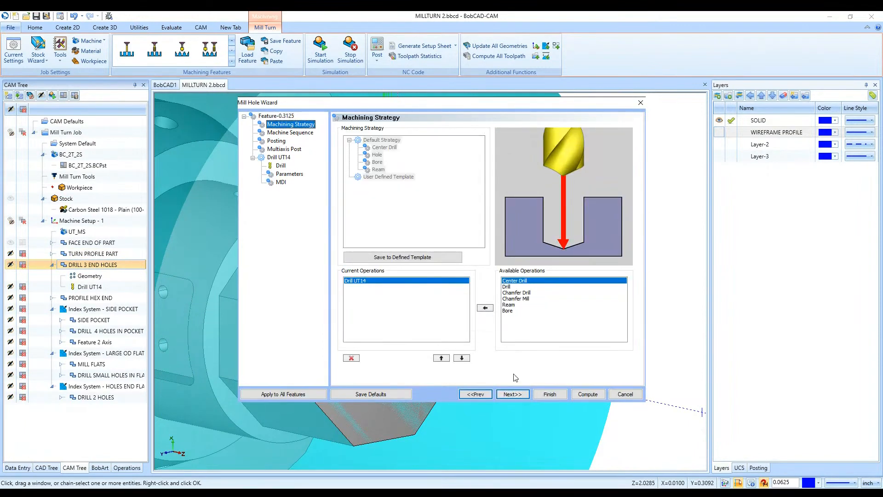
{"action": "left_click", "coordinate": [531, 282]}
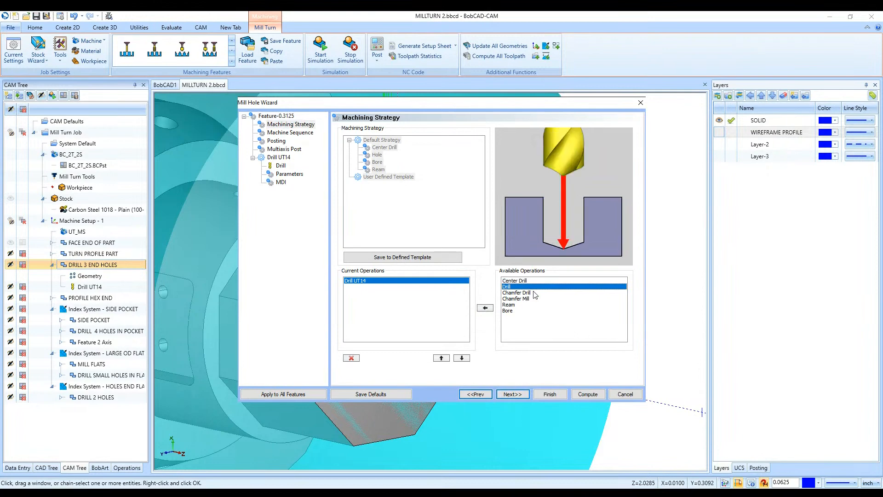
{"action": "left_click", "coordinate": [536, 294]}
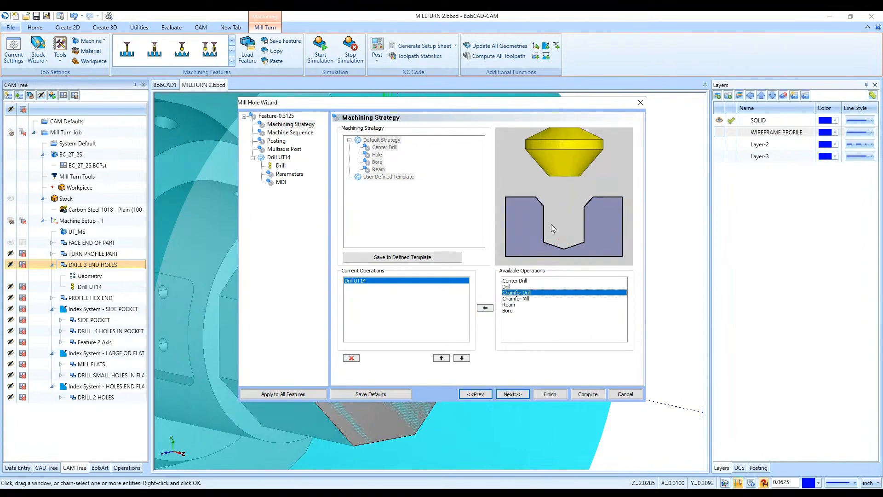
{"action": "left_click", "coordinate": [528, 299]}
{"action": "left_click", "coordinate": [509, 310]}
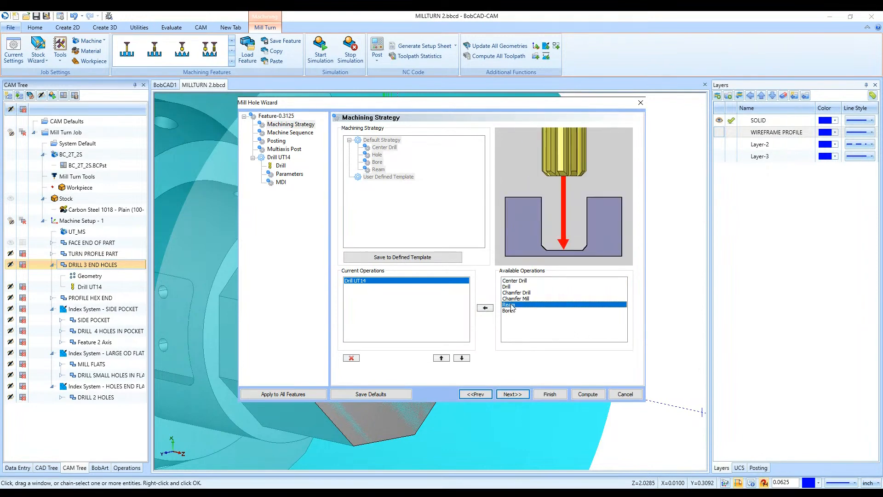
- Check the end-hole drilling feature's sort order and posting settings, keeping work offset 1, and finish the wizard
{"action": "left_click", "coordinate": [513, 394]}
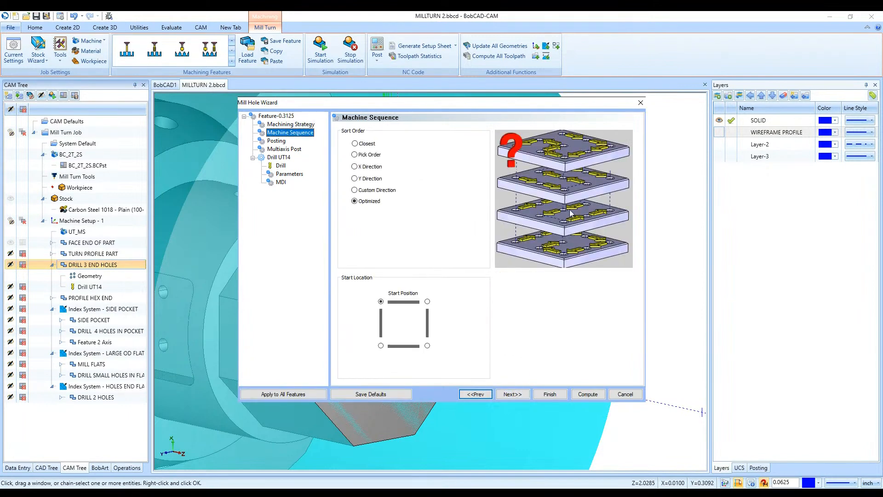
{"action": "left_click", "coordinate": [514, 395]}
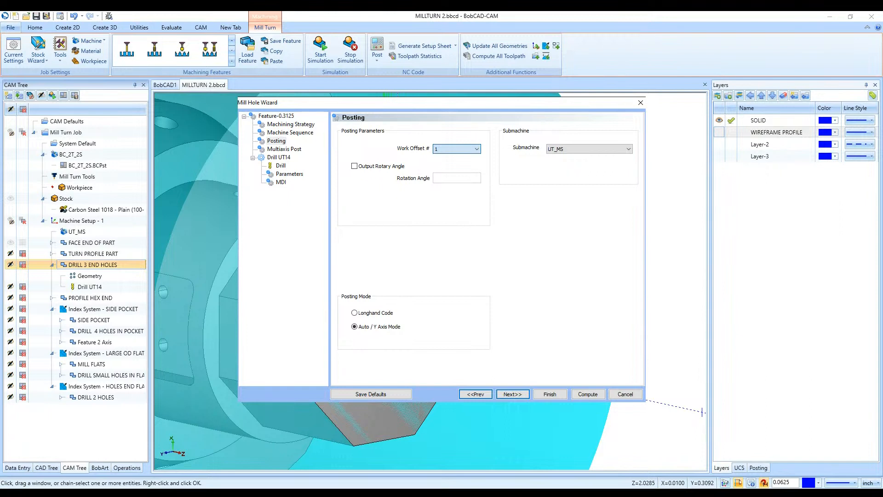
{"action": "left_click", "coordinate": [450, 160]}
{"action": "left_click", "coordinate": [550, 393]}
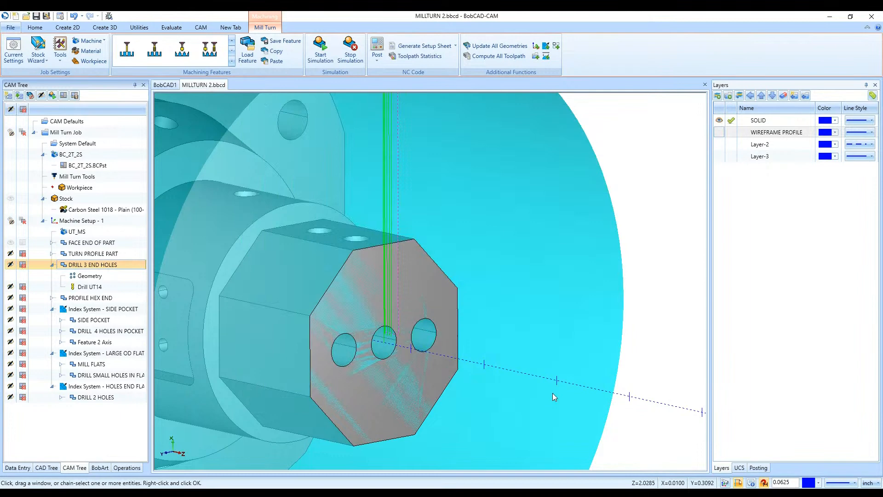
- Set the PROFILE HEX END feature's posting mode to Polar Interpolation and compute its toolpath
{"action": "left_click", "coordinate": [52, 265]}
{"action": "left_click", "coordinate": [90, 276]}
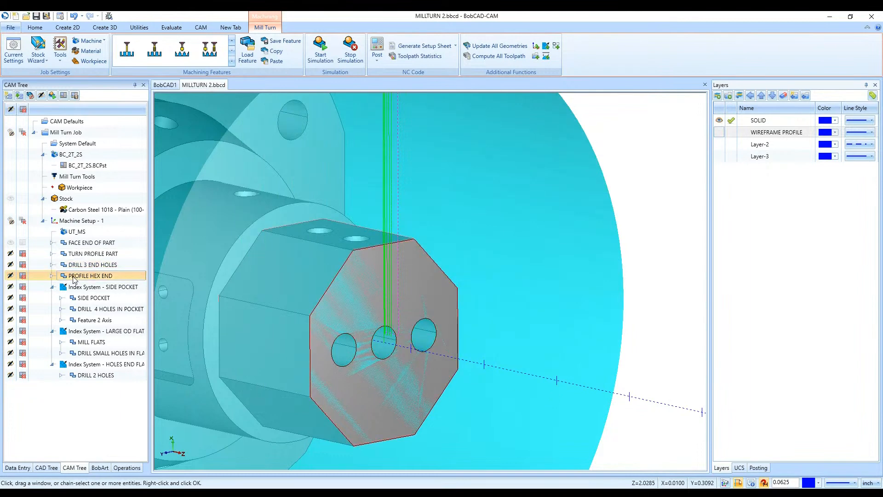
{"action": "double_click", "coordinate": [127, 277]}
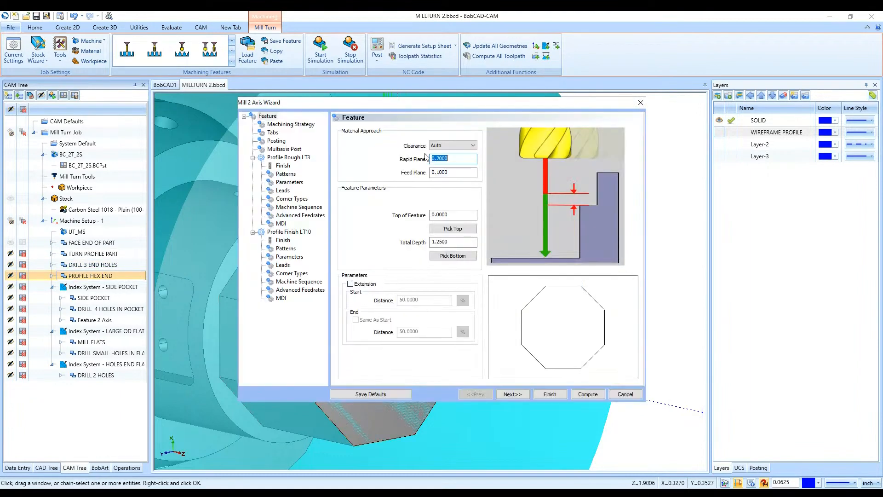
{"action": "left_click", "coordinate": [278, 141]}
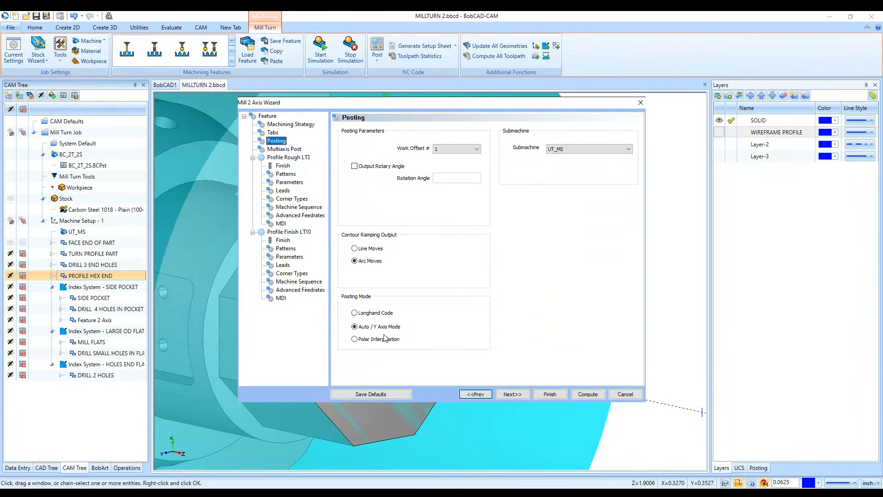
{"action": "left_click", "coordinate": [383, 340]}
{"action": "left_click", "coordinate": [584, 393]}
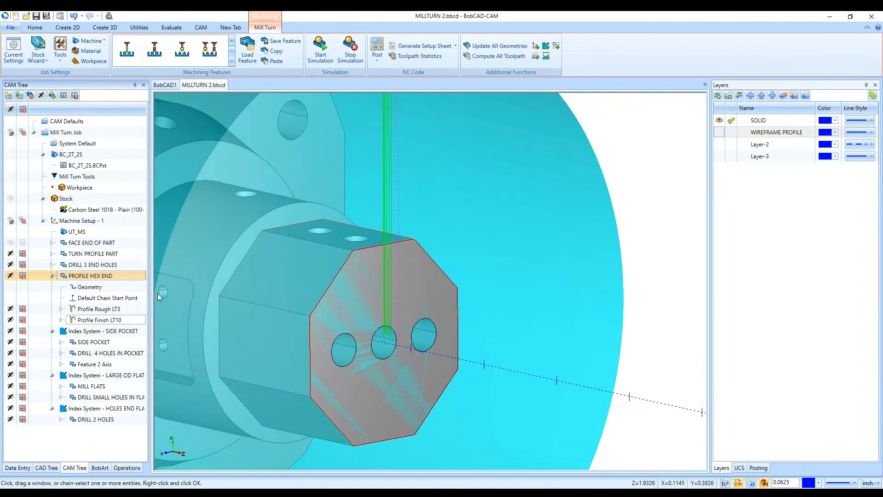
- Backplot the Profile Finish operation of PROFILE HEX END, stepping through the tool moves around the hex, and close the backplot
{"action": "left_click", "coordinate": [100, 320]}
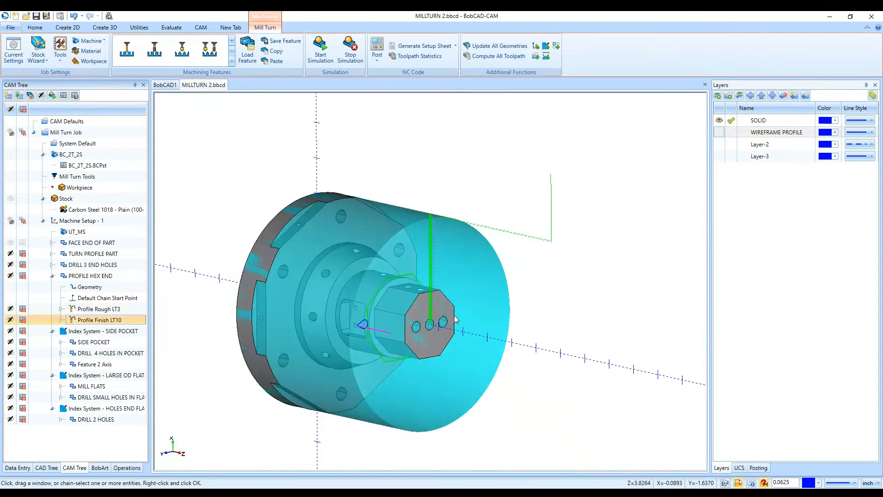
{"action": "right_click", "coordinate": [104, 322]}
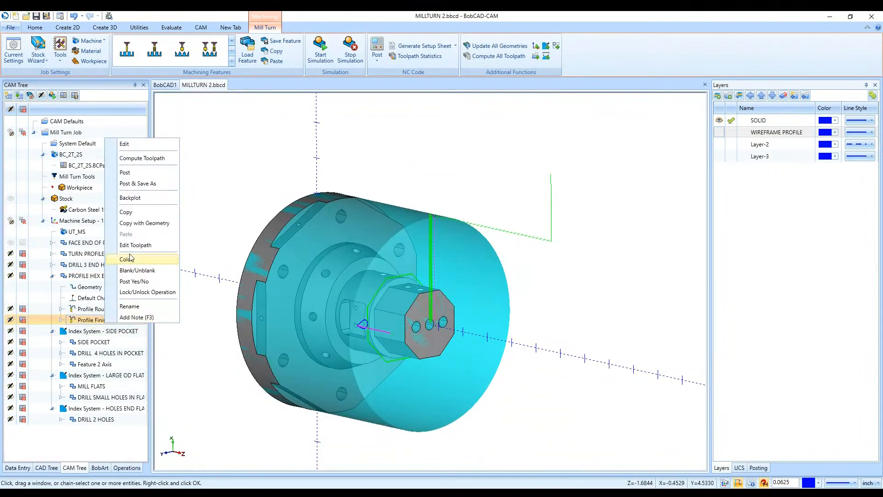
{"action": "left_click", "coordinate": [138, 197]}
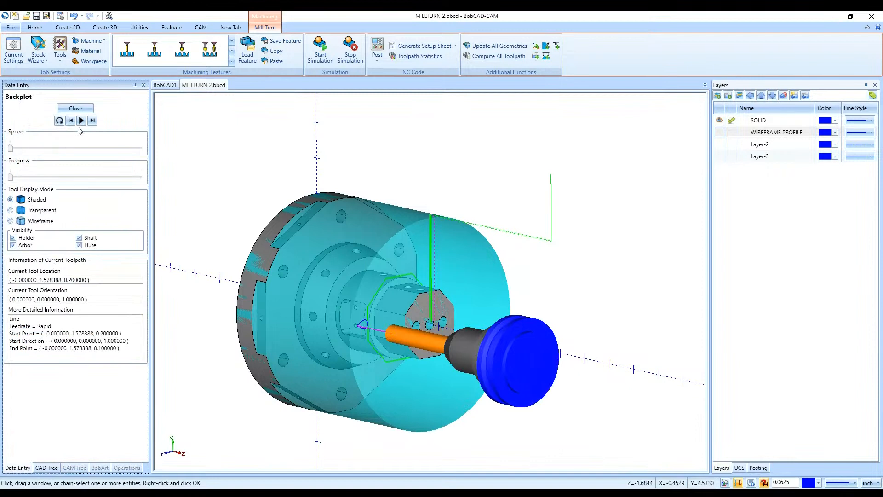
{"action": "left_click", "coordinate": [92, 120]}
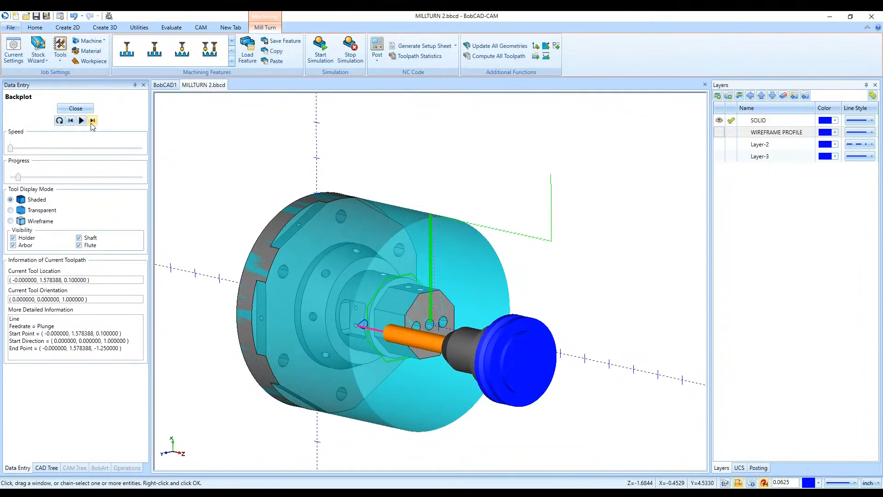
{"action": "left_click", "coordinate": [92, 121]}
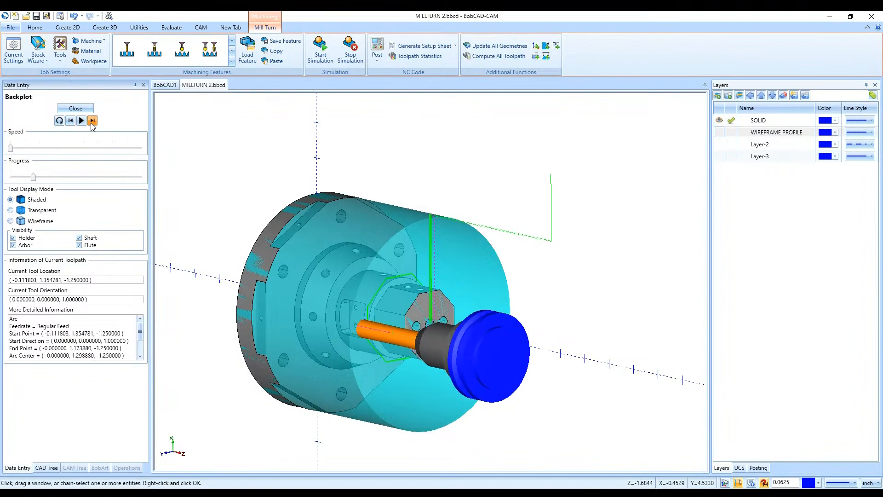
{"action": "left_click", "coordinate": [91, 124]}
{"action": "left_click", "coordinate": [91, 123]}
{"action": "left_click", "coordinate": [91, 123]}
{"action": "left_click", "coordinate": [91, 124]}
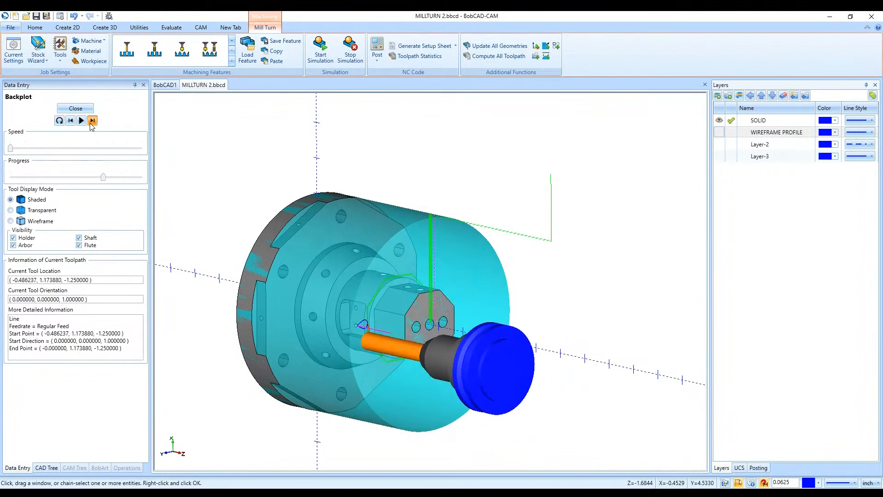
{"action": "left_click", "coordinate": [91, 124]}
{"action": "left_click", "coordinate": [91, 124]}
{"action": "left_click", "coordinate": [91, 124]}
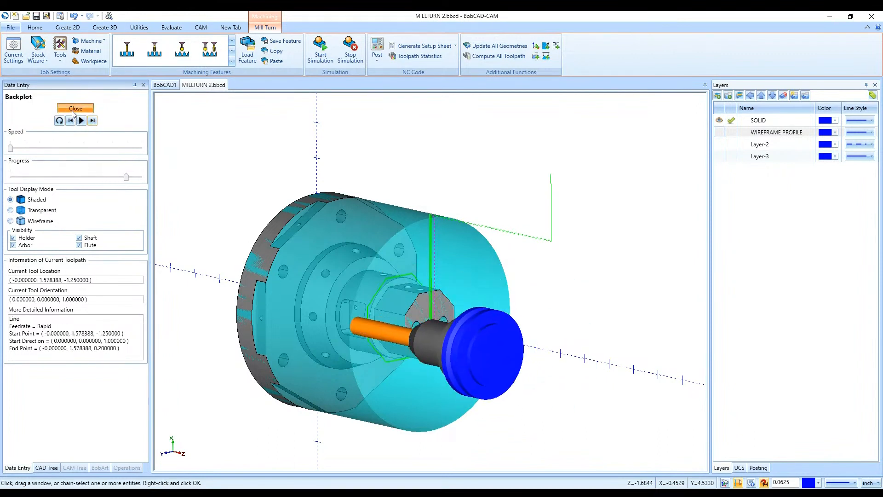
{"action": "left_click", "coordinate": [76, 108]}
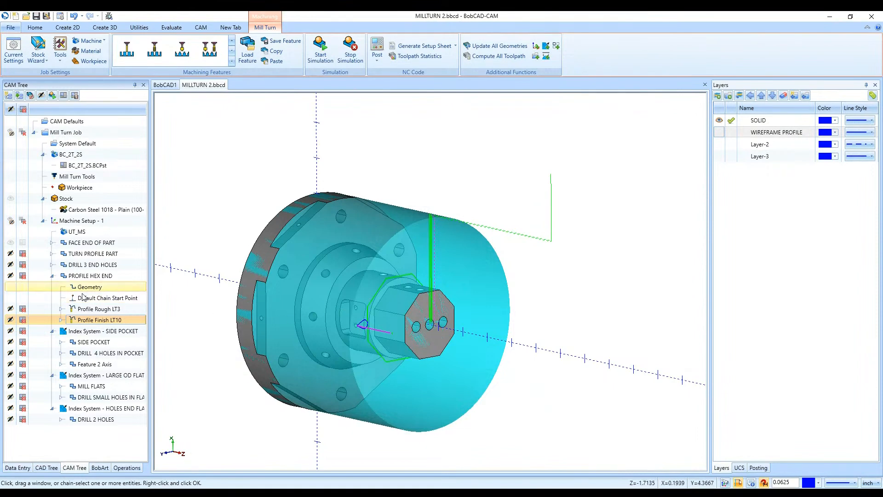
- Collapse the PROFILE HEX END feature and hide the toolpath of the FACE END OF PART feature
{"action": "double_click", "coordinate": [84, 276]}
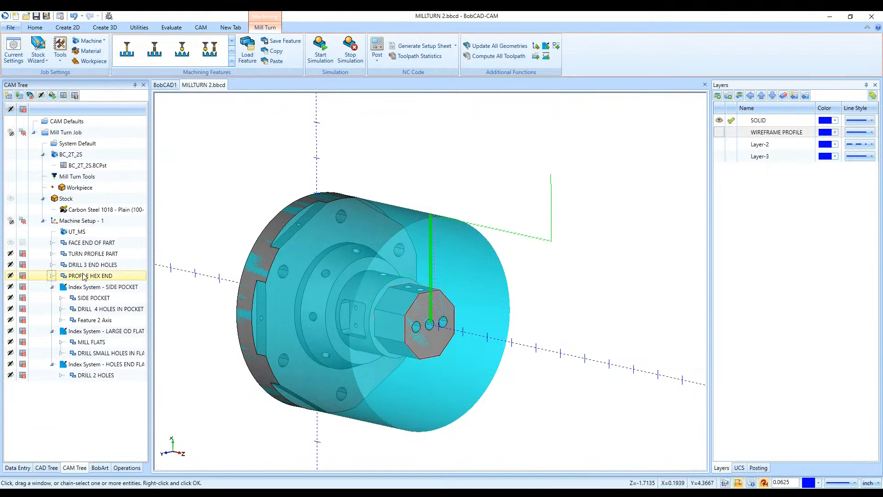
{"action": "left_click", "coordinate": [137, 277]}
{"action": "scroll", "coordinate": [292, 335], "scroll_direction": "down", "scroll_amount": 3}
{"action": "middle_click_drag", "start_coordinate": [292, 335], "coordinate": [479, 313]}
{"action": "left_click", "coordinate": [10, 243]}
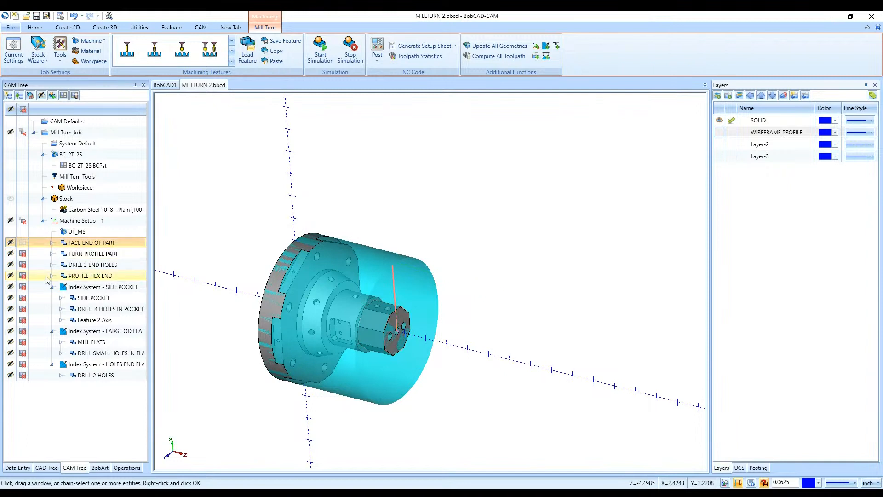
- Backplot the Profile Finish operation of PROFILE HEX END, inspect the tool's axial orientation beside the hex, and close the backplot
{"action": "left_click", "coordinate": [51, 276]}
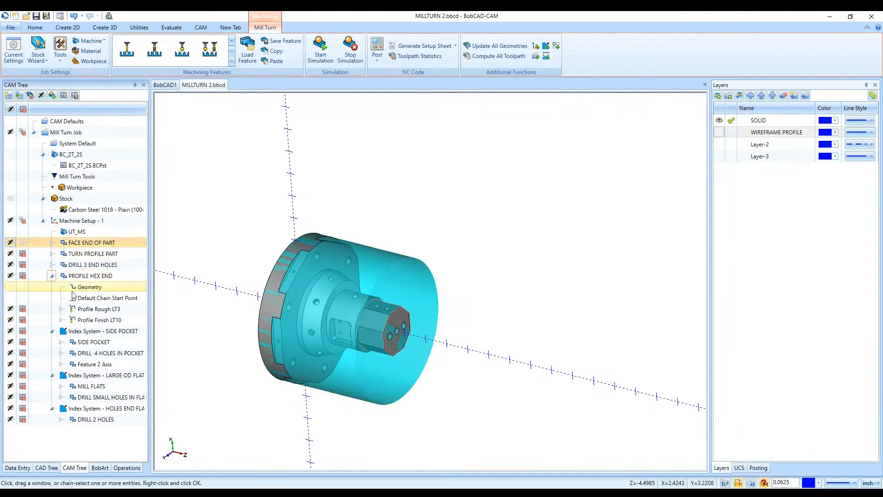
{"action": "right_click", "coordinate": [78, 320]}
{"action": "left_click", "coordinate": [99, 377]}
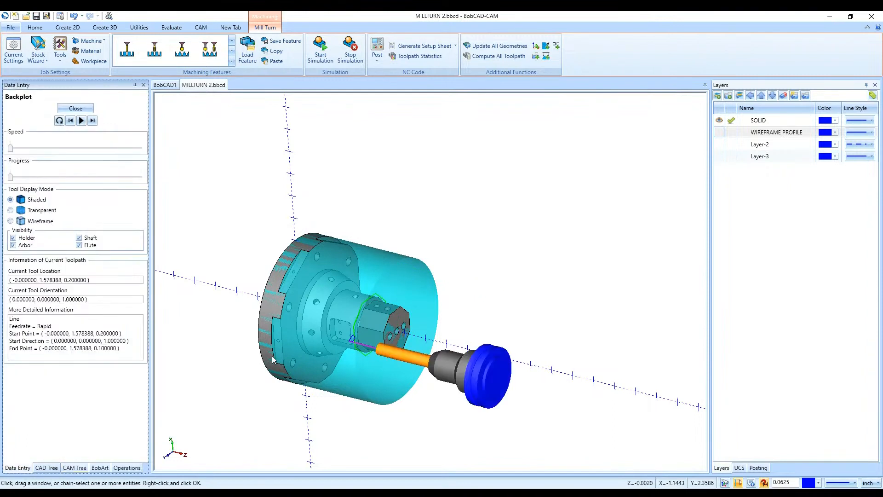
{"action": "scroll", "coordinate": [328, 328], "scroll_direction": "down", "scroll_amount": 2}
{"action": "scroll", "coordinate": [329, 327], "scroll_direction": "up", "scroll_amount": 4}
{"action": "middle_click_drag", "start_coordinate": [329, 326], "coordinate": [350, 313]}
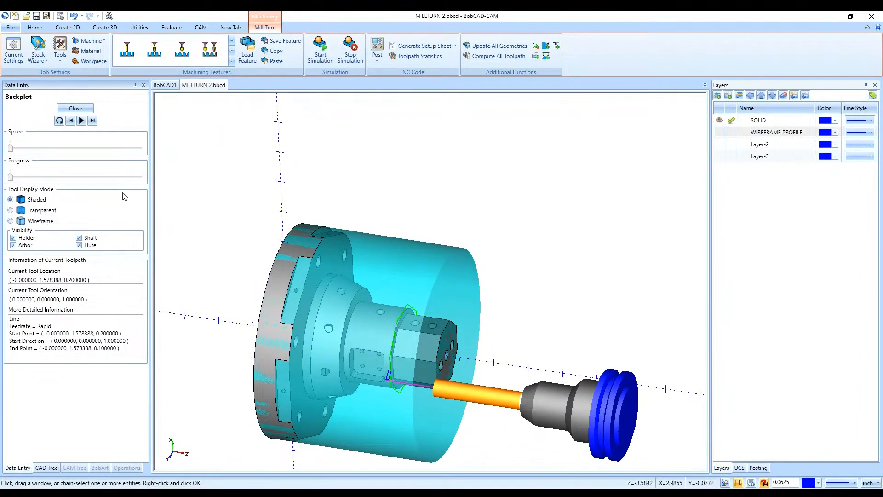
{"action": "left_click", "coordinate": [75, 108]}
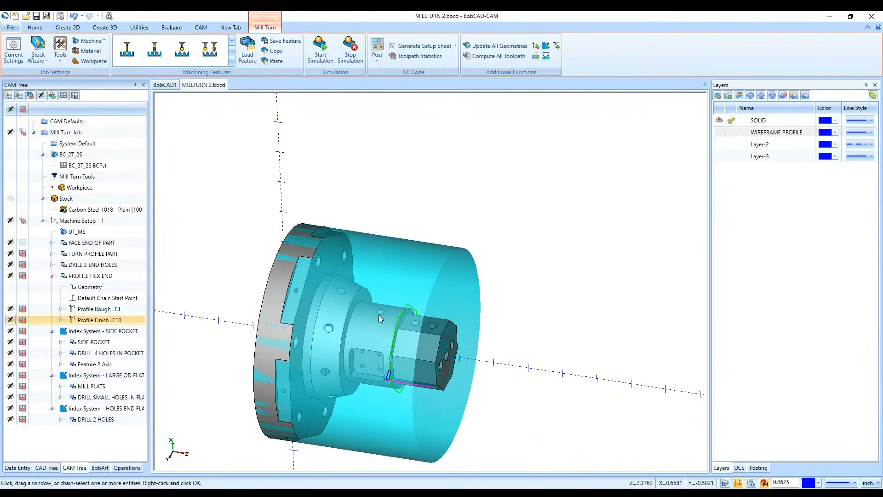
- Examine the side pocket with its holes and the large outer-diameter flats with their small holes on the model
{"action": "scroll", "coordinate": [374, 369], "scroll_direction": "up", "scroll_amount": 3}
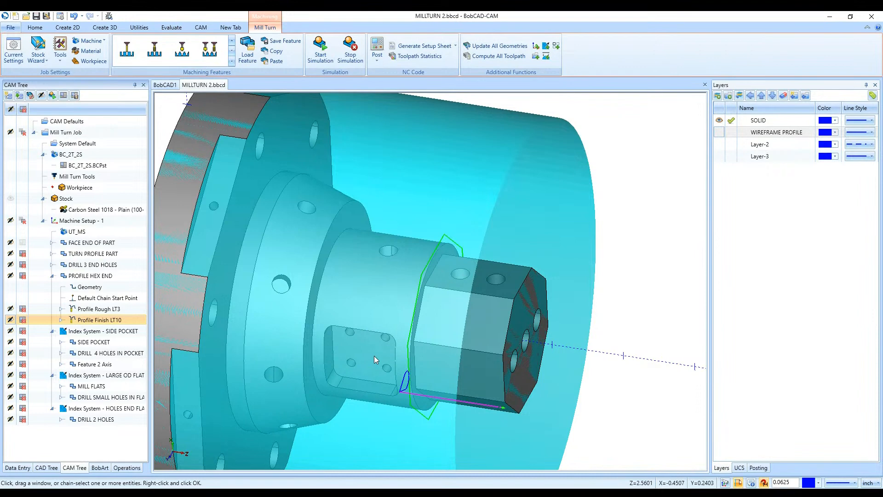
{"action": "scroll", "coordinate": [372, 355], "scroll_direction": "down", "scroll_amount": 3}
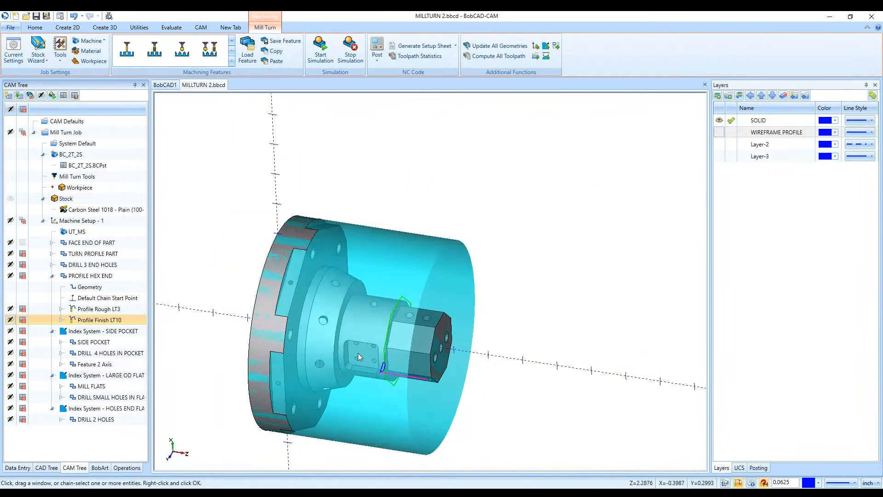
{"action": "scroll", "coordinate": [353, 350], "scroll_direction": "down", "scroll_amount": 3}
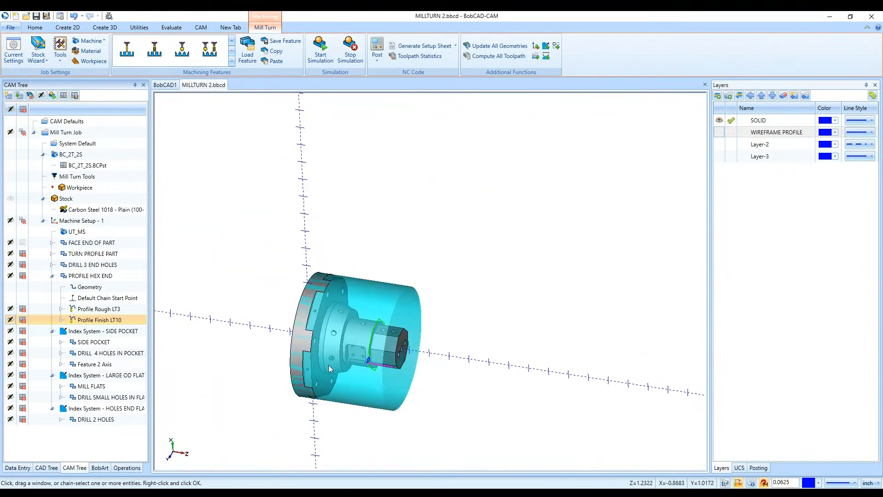
{"action": "middle_click_drag", "start_coordinate": [332, 369], "coordinate": [325, 354]}
{"action": "scroll", "coordinate": [315, 360], "scroll_direction": "up", "scroll_amount": 5}
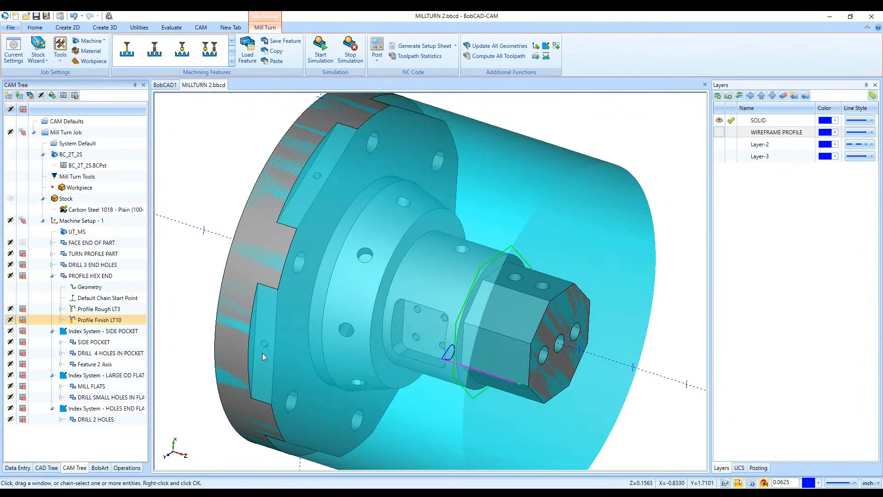
{"action": "middle_click_drag", "start_coordinate": [262, 352], "coordinate": [281, 374]}
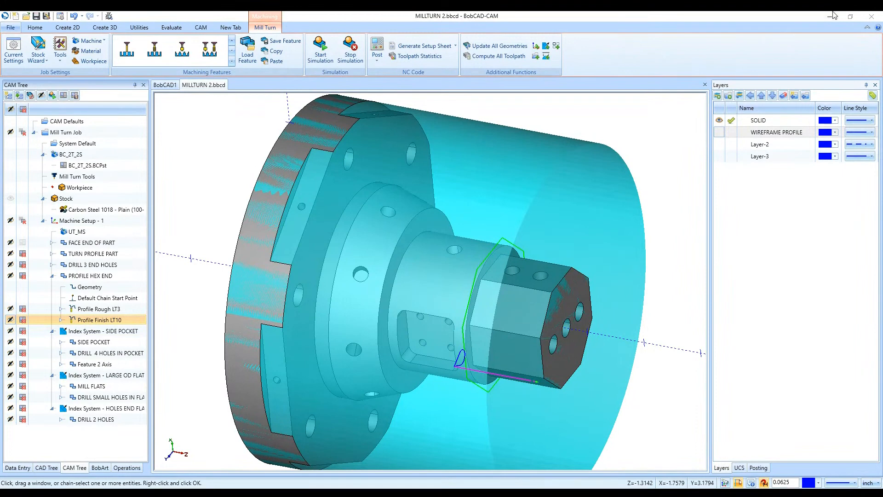
- Compare the Profile Rough and Profile Finish toolpaths of PROFILE HEX END on the model and collapse the feature
{"action": "scroll", "coordinate": [304, 270], "scroll_direction": "down", "scroll_amount": 2}
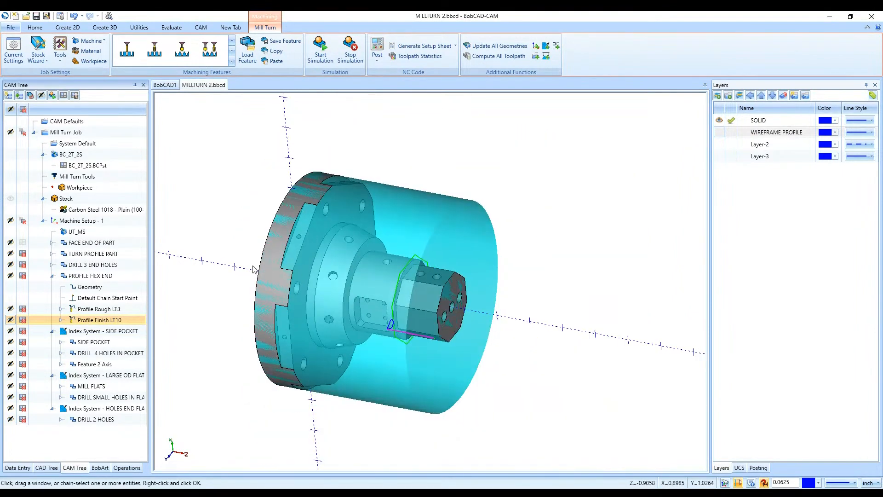
{"action": "middle_click_drag", "start_coordinate": [269, 271], "coordinate": [272, 259]}
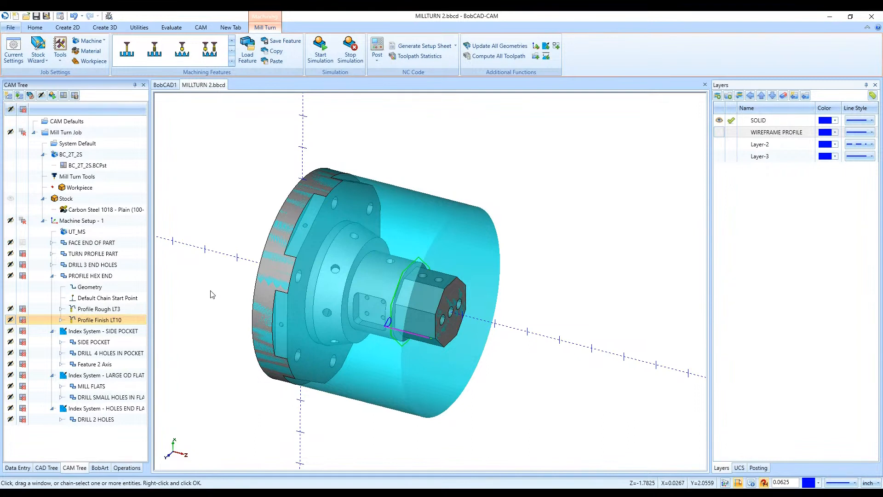
{"action": "left_click", "coordinate": [137, 308]}
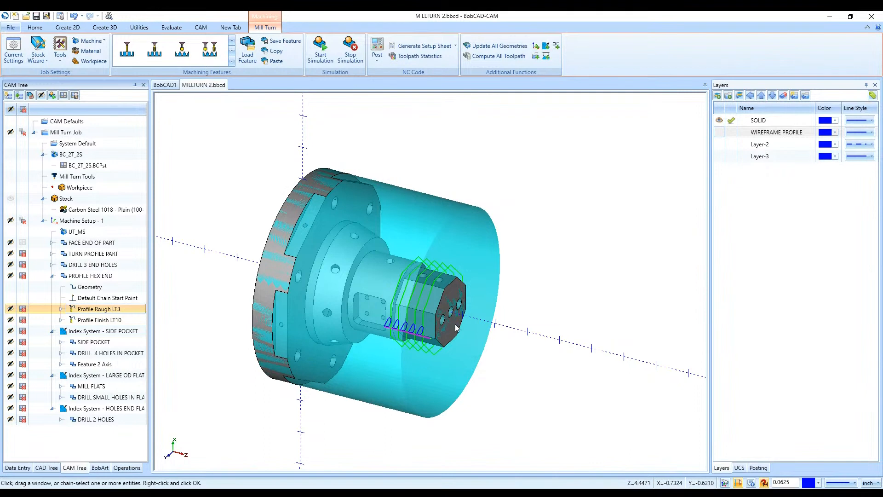
{"action": "left_click", "coordinate": [133, 319]}
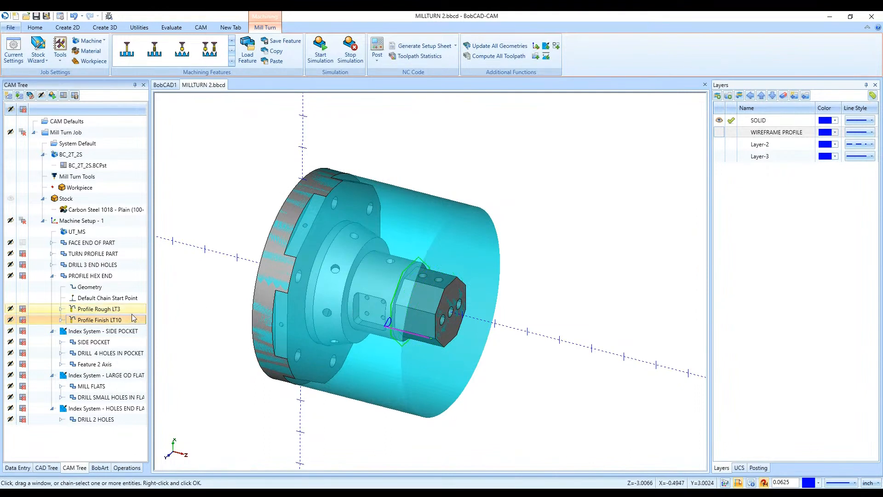
{"action": "left_click", "coordinate": [52, 275]}
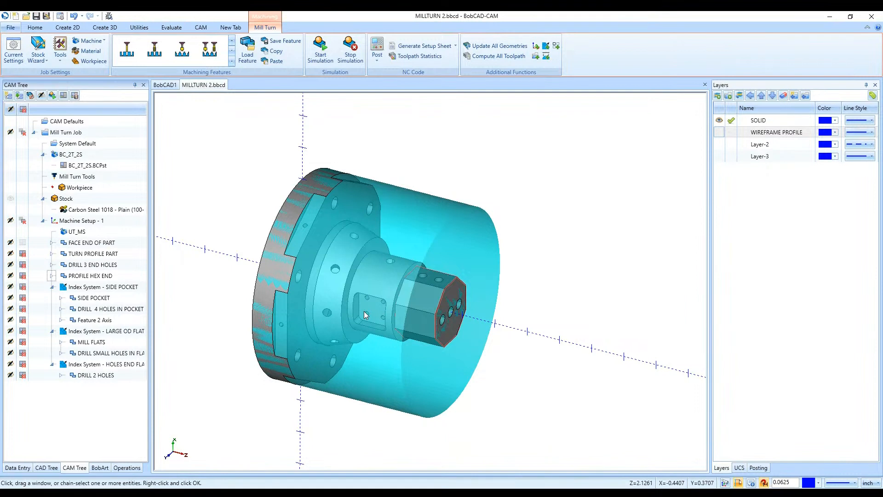
- Start a new index system under Machine Setup - 1 using the side pocket's floor surface and inspect its direction arrow
{"action": "right_click", "coordinate": [127, 225]}
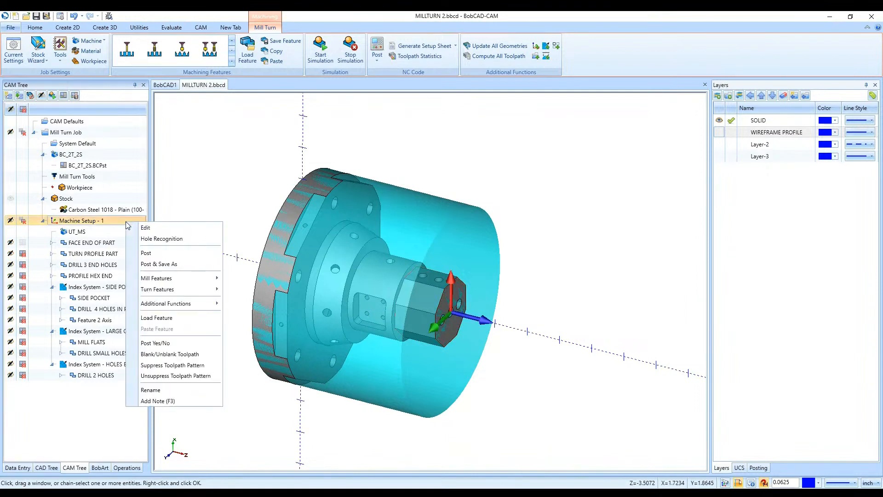
{"action": "mouse_move", "coordinate": [201, 308]}
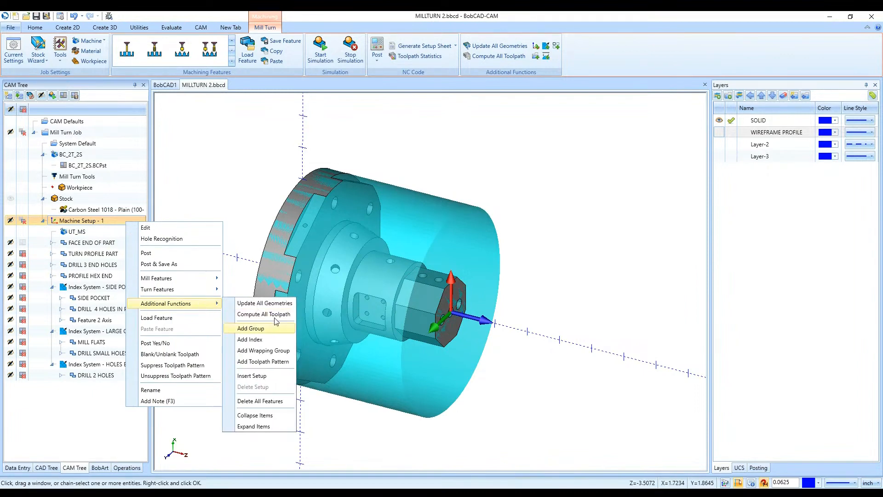
{"action": "left_click", "coordinate": [269, 344]}
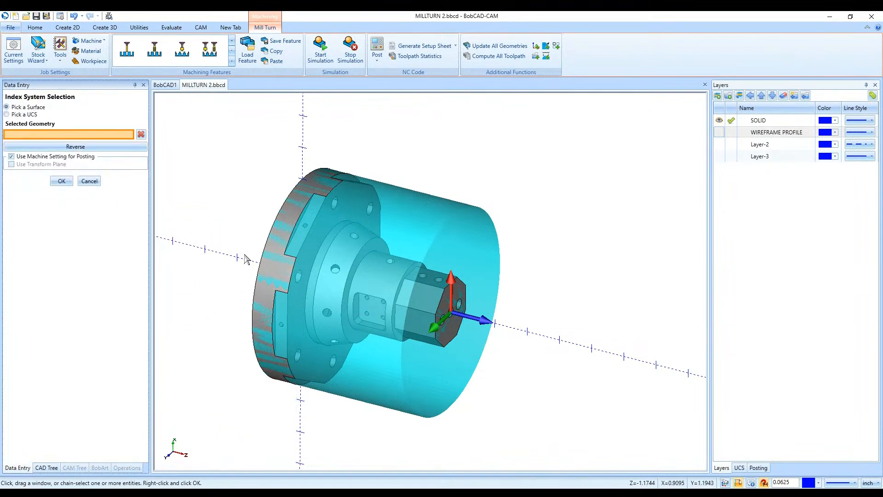
{"action": "scroll", "coordinate": [375, 308], "scroll_direction": "up", "scroll_amount": 5}
{"action": "left_click", "coordinate": [383, 317]}
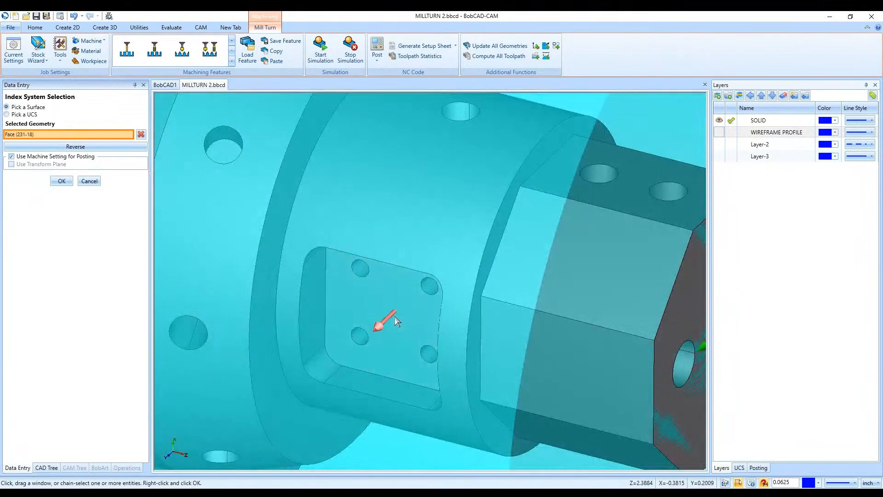
{"action": "scroll", "coordinate": [395, 316], "scroll_direction": "down", "scroll_amount": 8}
{"action": "middle_click_drag", "start_coordinate": [418, 367], "coordinate": [517, 347]}
{"action": "scroll", "coordinate": [438, 324], "scroll_direction": "up", "scroll_amount": 5}
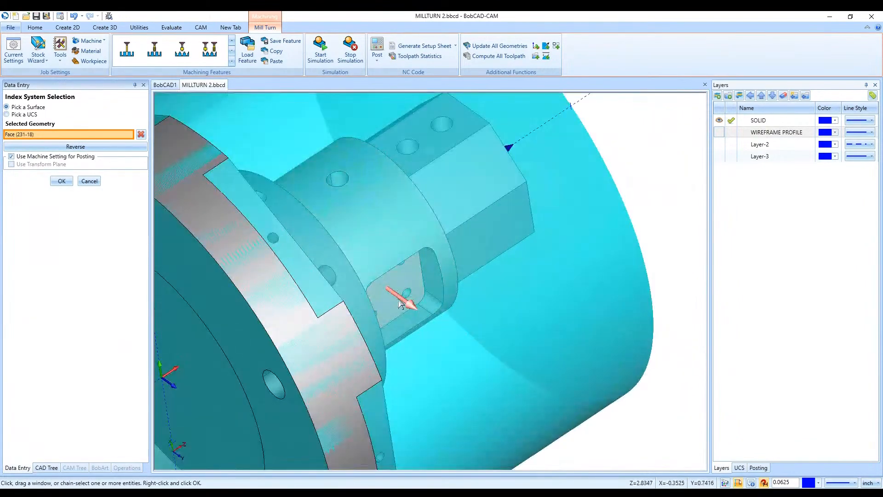
{"action": "scroll", "coordinate": [509, 329], "scroll_direction": "down", "scroll_amount": 5}
{"action": "middle_click_drag", "start_coordinate": [327, 294], "coordinate": [334, 284]}
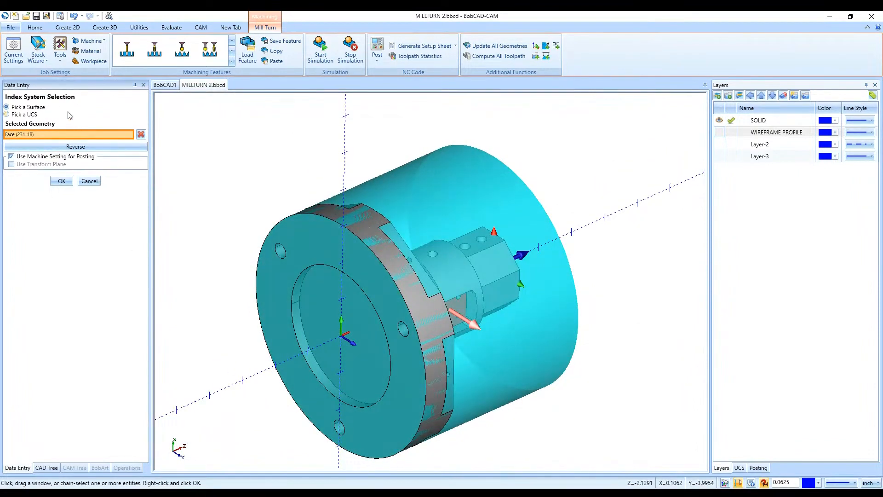
- Switch the index selection to a UCS, choose Top(X/Y) and check its orientation against the model
{"action": "left_click", "coordinate": [34, 115]}
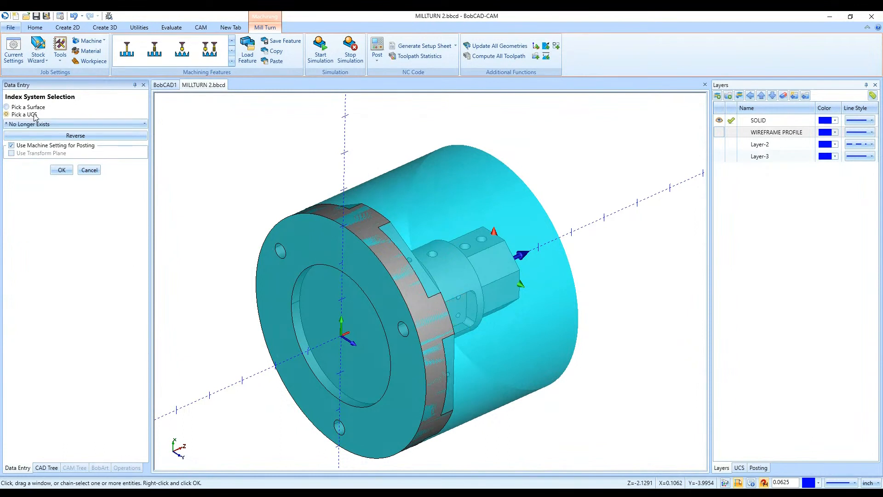
{"action": "left_click", "coordinate": [739, 468]}
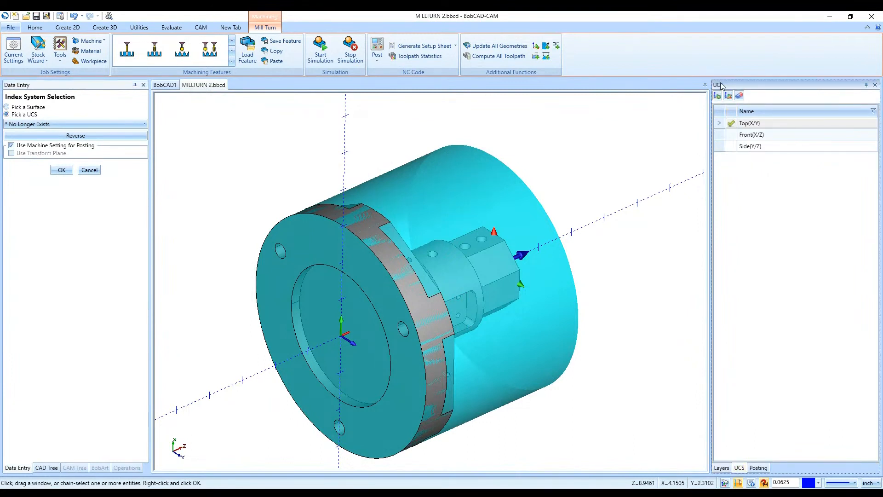
{"action": "left_click", "coordinate": [103, 123]}
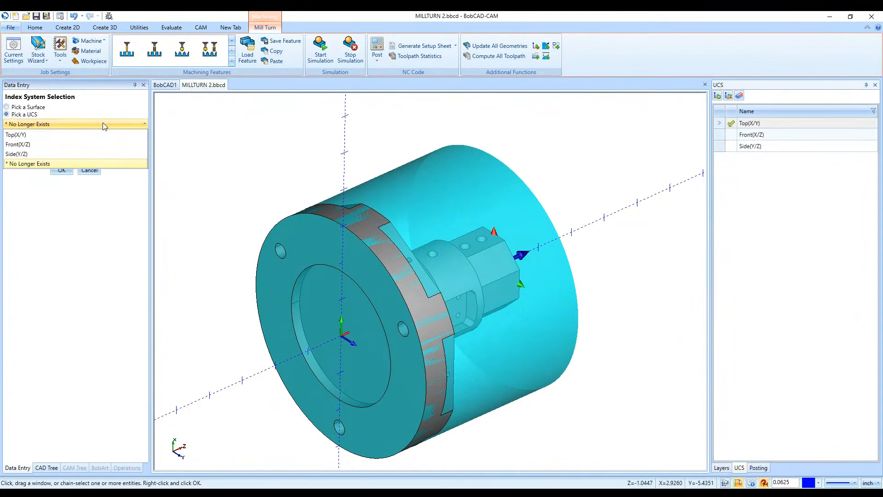
{"action": "left_click", "coordinate": [100, 134]}
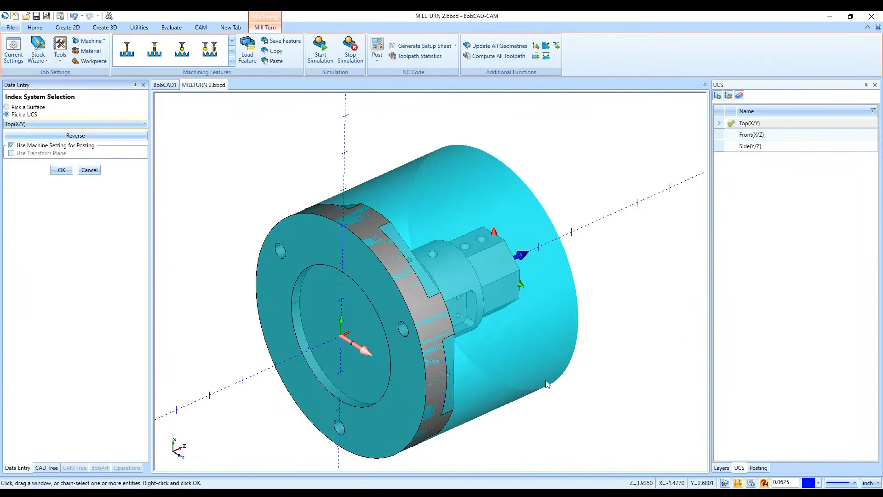
{"action": "left_click", "coordinate": [397, 100]}
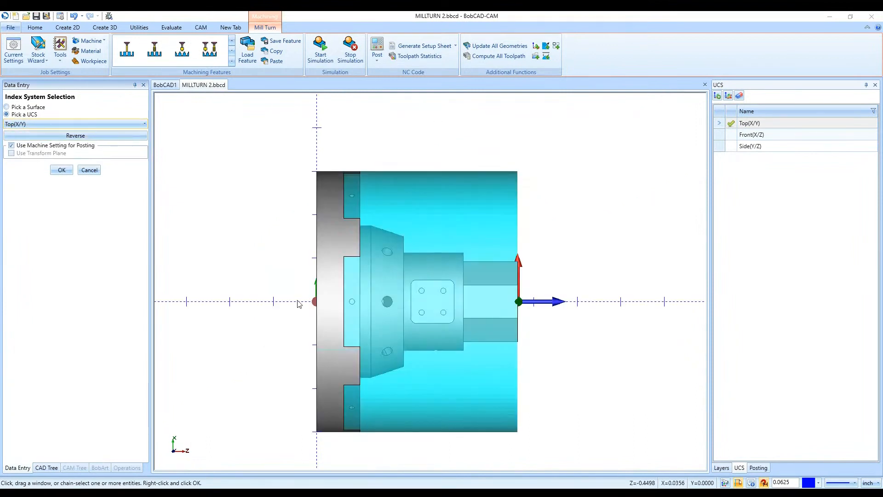
- Try the Side(Y/Z) and Front(X/Z) coordinate systems for the index and inspect each direction arrow on the part
{"action": "left_click", "coordinate": [31, 124]}
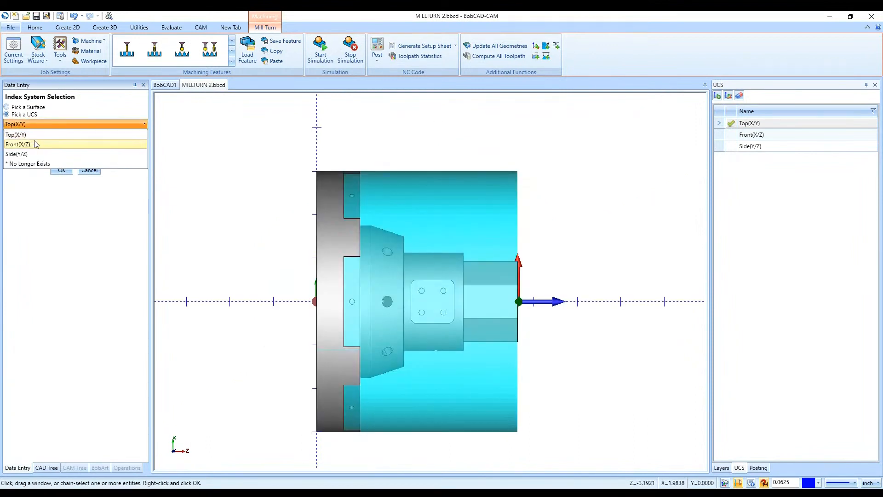
{"action": "left_click", "coordinate": [27, 154]}
{"action": "middle_click_drag", "start_coordinate": [432, 351], "coordinate": [393, 312]}
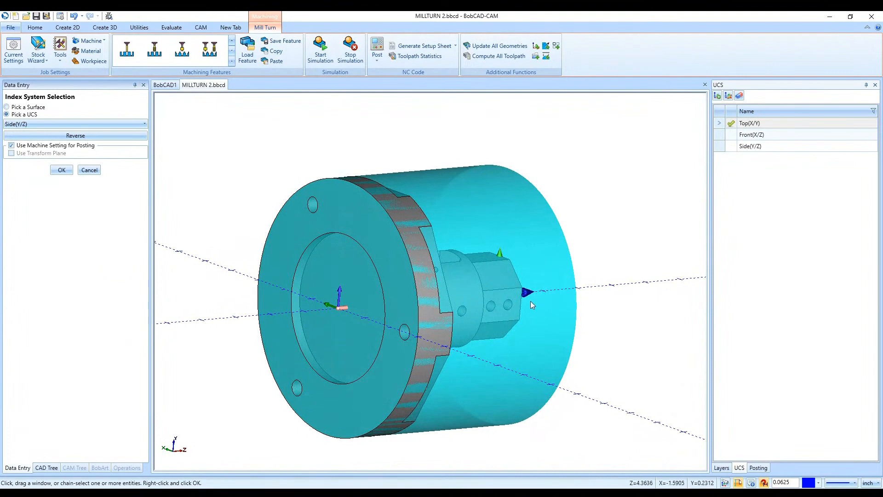
{"action": "left_click", "coordinate": [52, 124]}
{"action": "left_click", "coordinate": [19, 144]}
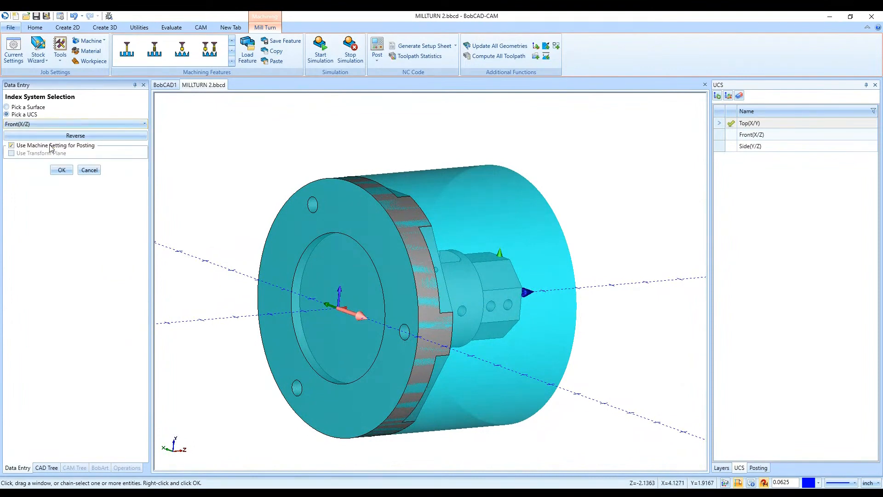
{"action": "middle_click_drag", "start_coordinate": [486, 325], "coordinate": [432, 290]}
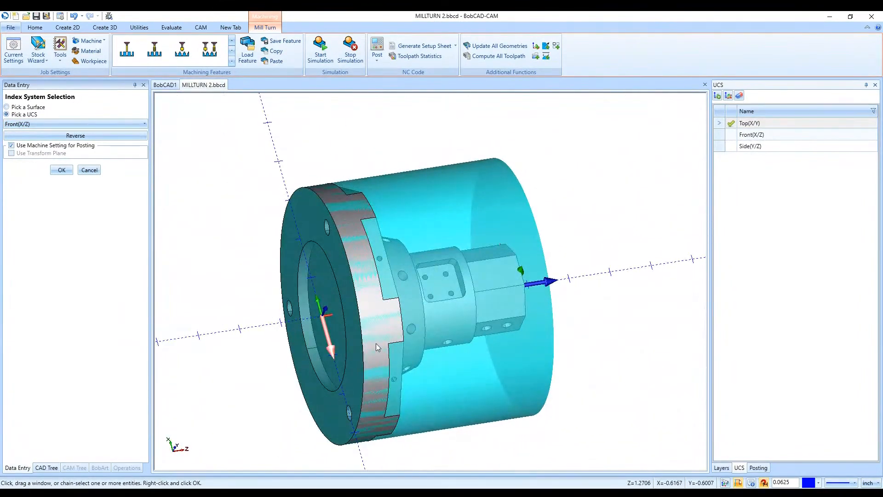
{"action": "middle_click_drag", "start_coordinate": [473, 313], "coordinate": [470, 358]}
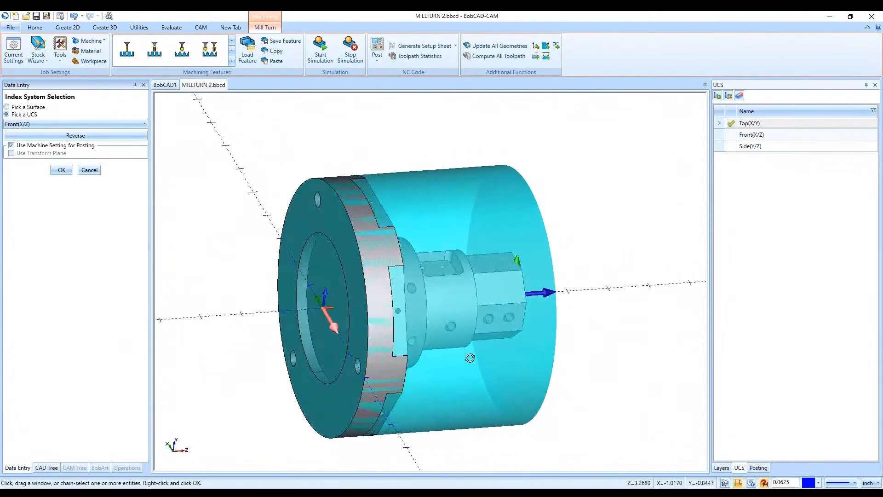
- Inspect the radial holes on the hex end and the part's other sides, and cancel the index system selection
{"action": "scroll", "coordinate": [510, 318], "scroll_direction": "up", "scroll_amount": 5}
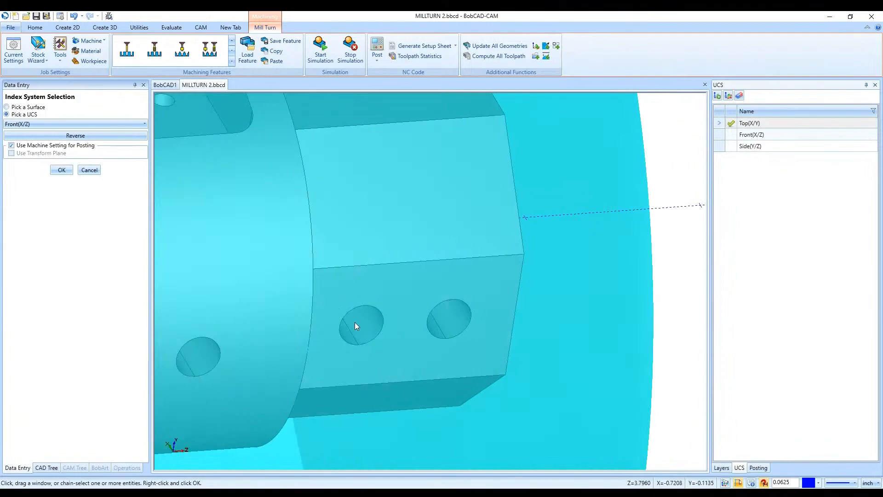
{"action": "scroll", "coordinate": [355, 326], "scroll_direction": "down", "scroll_amount": 5}
{"action": "middle_click_drag", "start_coordinate": [440, 330], "coordinate": [338, 272]}
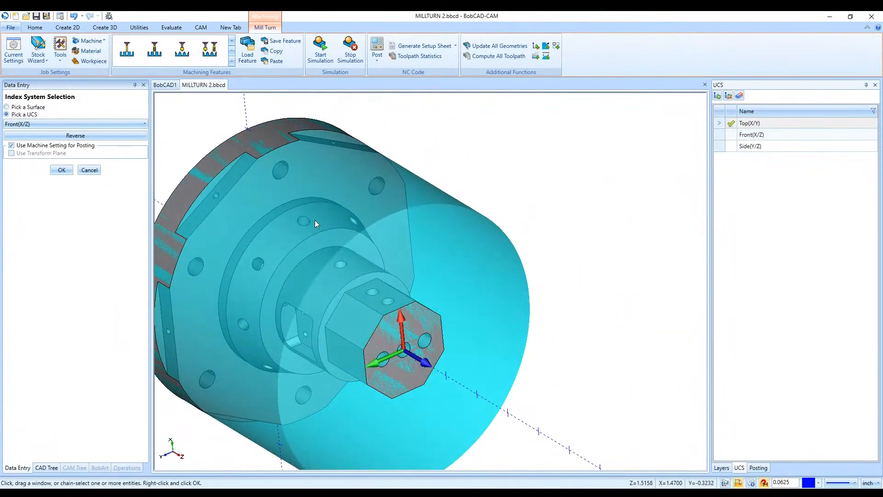
{"action": "middle_click_drag", "start_coordinate": [315, 220], "coordinate": [384, 275]}
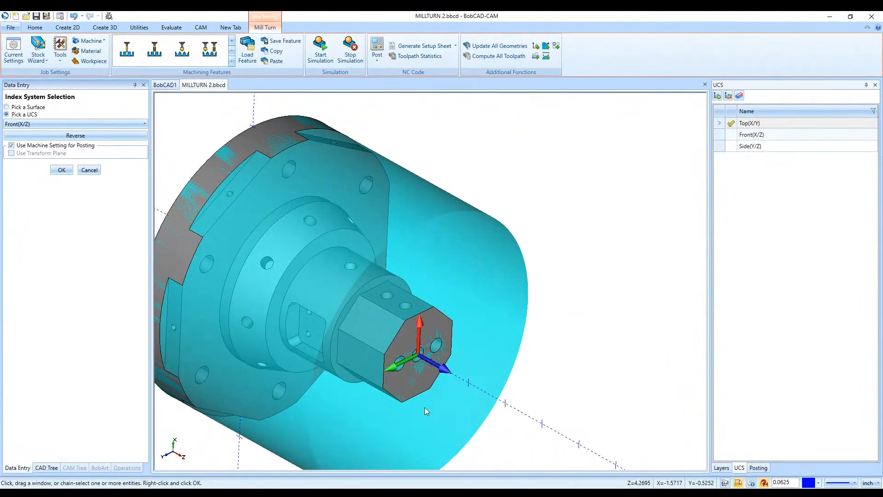
{"action": "scroll", "coordinate": [456, 318], "scroll_direction": "down", "scroll_amount": 4}
{"action": "middle_click_drag", "start_coordinate": [491, 336], "coordinate": [611, 332]}
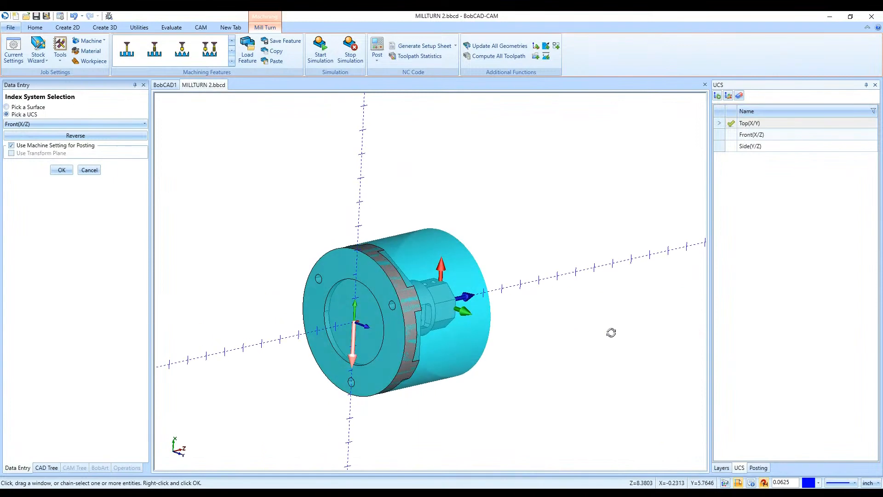
{"action": "left_click", "coordinate": [89, 170]}
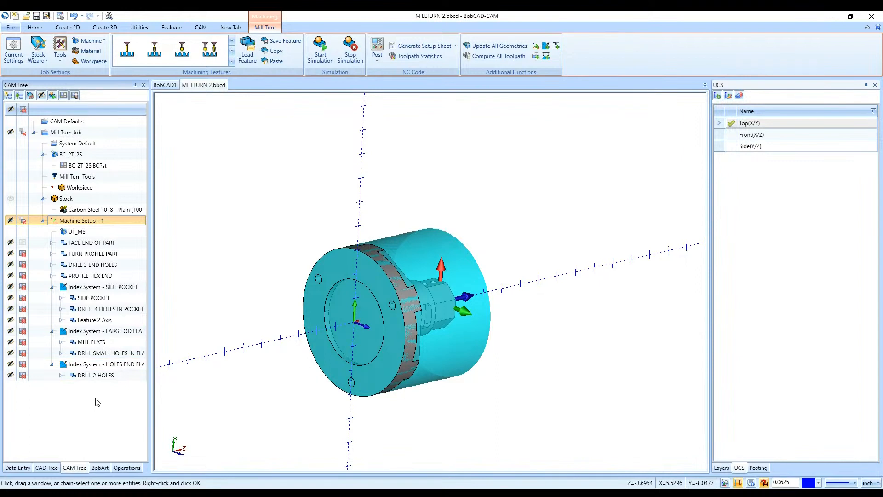
- Add an index system with no surface picked to Machine Setup - 1 and review the milling features available under it
{"action": "right_click", "coordinate": [111, 222]}
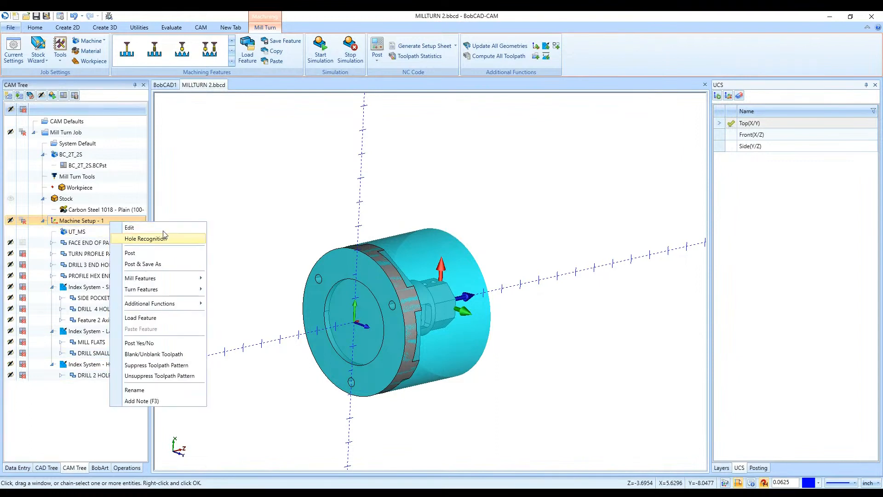
{"action": "mouse_move", "coordinate": [180, 290]}
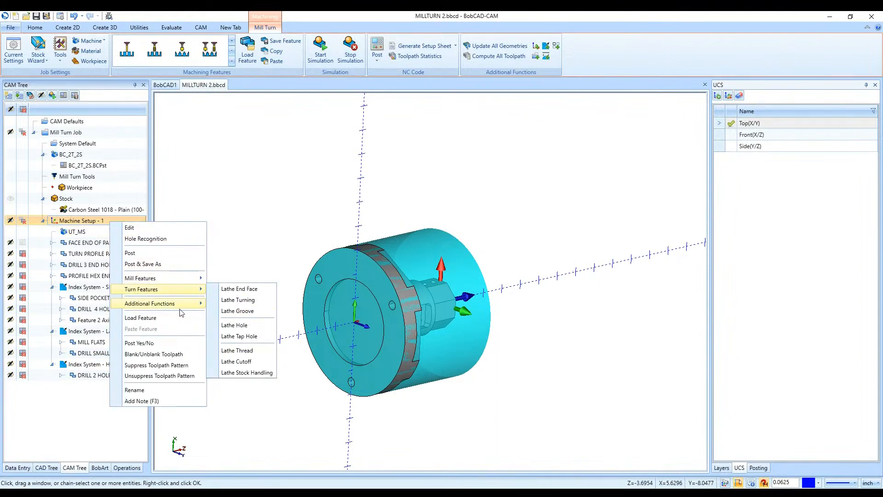
{"action": "mouse_move", "coordinate": [176, 307]}
{"action": "left_click", "coordinate": [234, 339]}
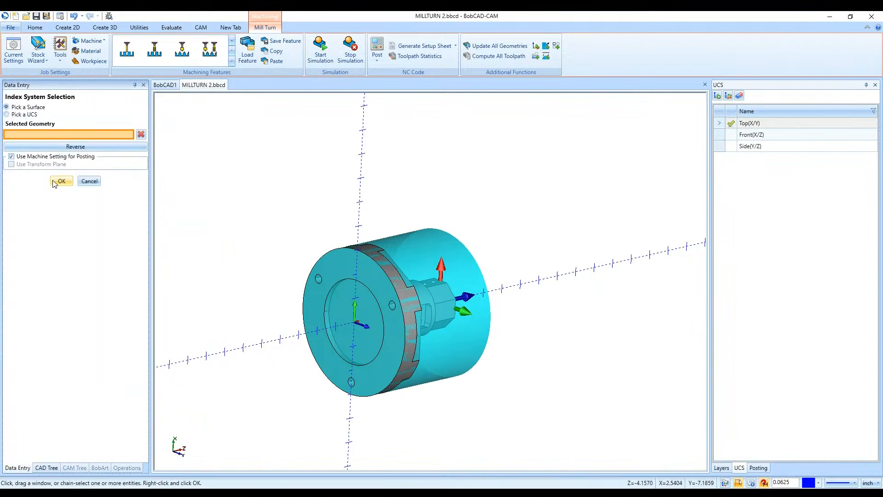
{"action": "left_click", "coordinate": [59, 179]}
{"action": "left_click", "coordinate": [84, 386]}
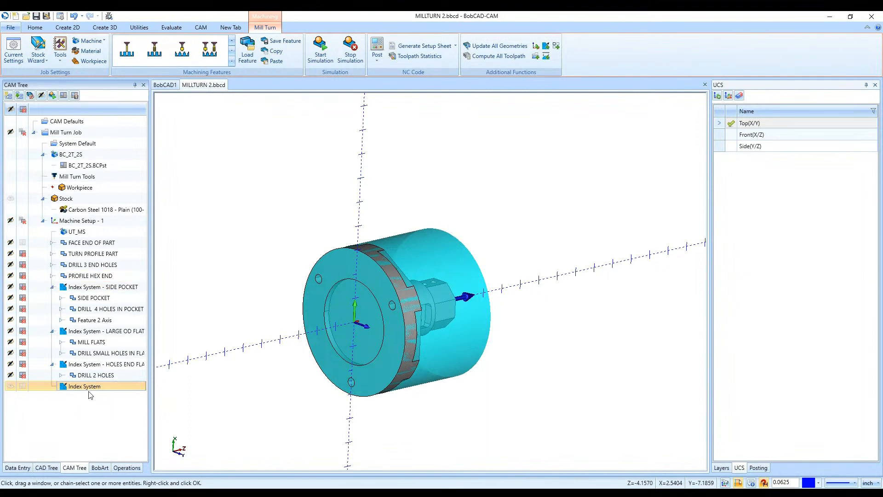
{"action": "right_click", "coordinate": [114, 389]}
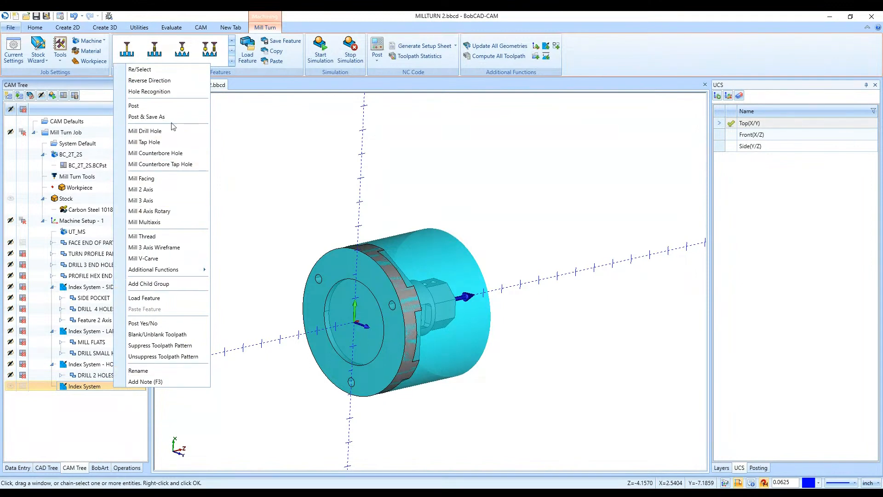
{"action": "left_click", "coordinate": [83, 409]}
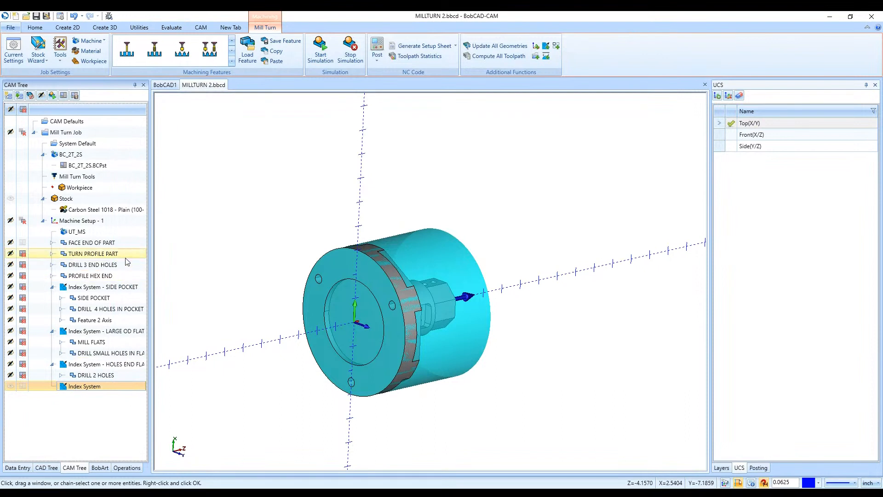
- Highlight the Machine Setup - 1 axes and examine their orientation relative to the hex end and the side pocket
{"action": "right_click", "coordinate": [115, 221]}
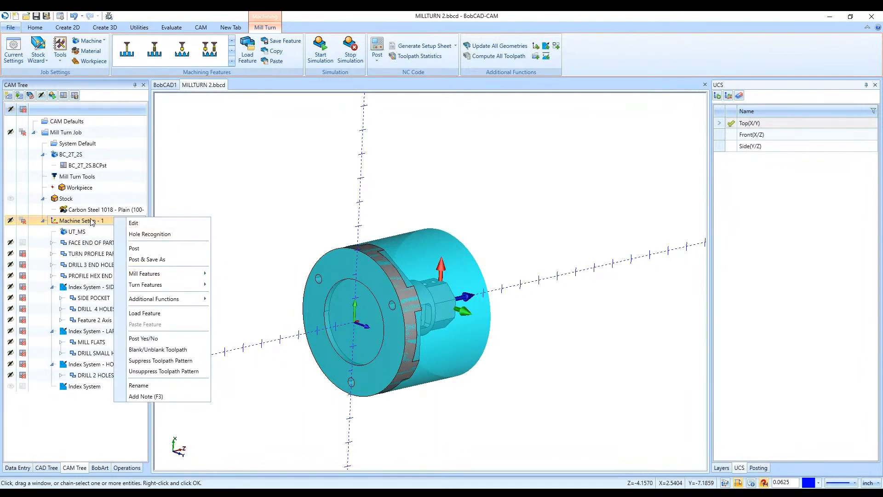
{"action": "left_click", "coordinate": [551, 259]}
{"action": "middle_click_drag", "start_coordinate": [573, 295], "coordinate": [499, 313]}
{"action": "scroll", "coordinate": [499, 313], "scroll_direction": "up", "scroll_amount": 5}
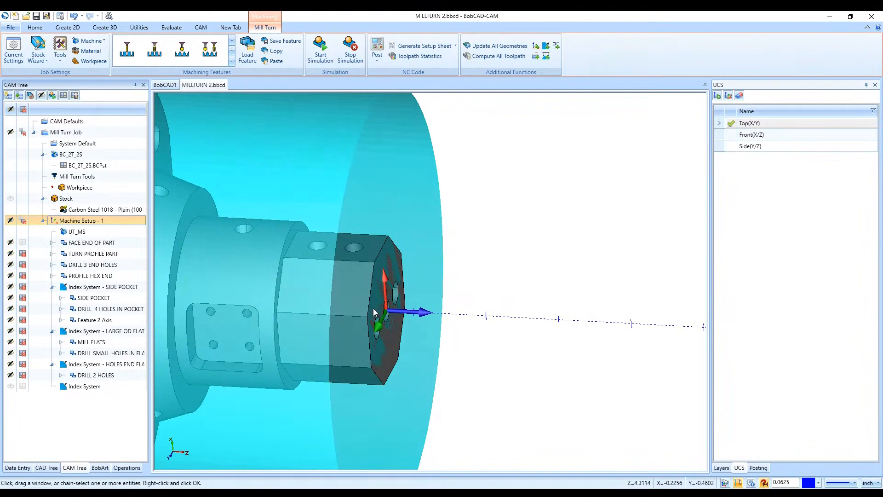
{"action": "scroll", "coordinate": [427, 316], "scroll_direction": "down", "scroll_amount": 5}
{"action": "middle_click_drag", "start_coordinate": [465, 317], "coordinate": [489, 323]}
{"action": "scroll", "coordinate": [398, 296], "scroll_direction": "up", "scroll_amount": 2}
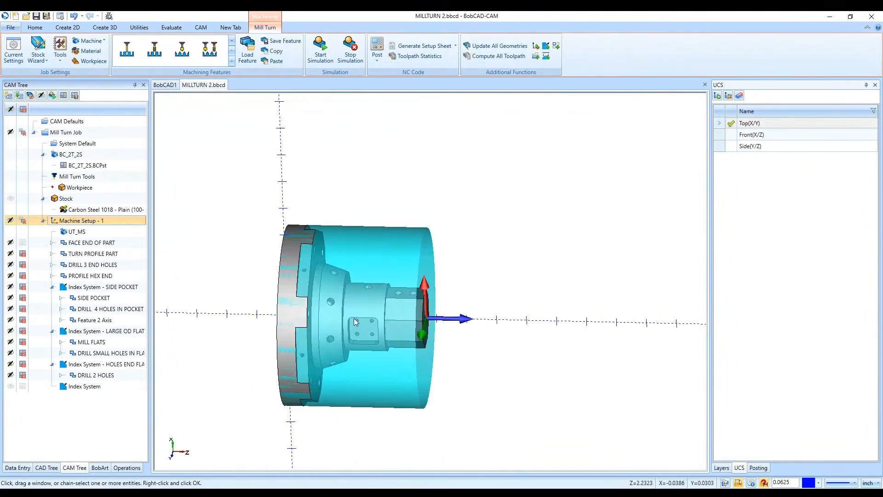
- Delete the empty index system at the end of Machine Setup - 1
{"action": "left_click", "coordinate": [115, 388]}
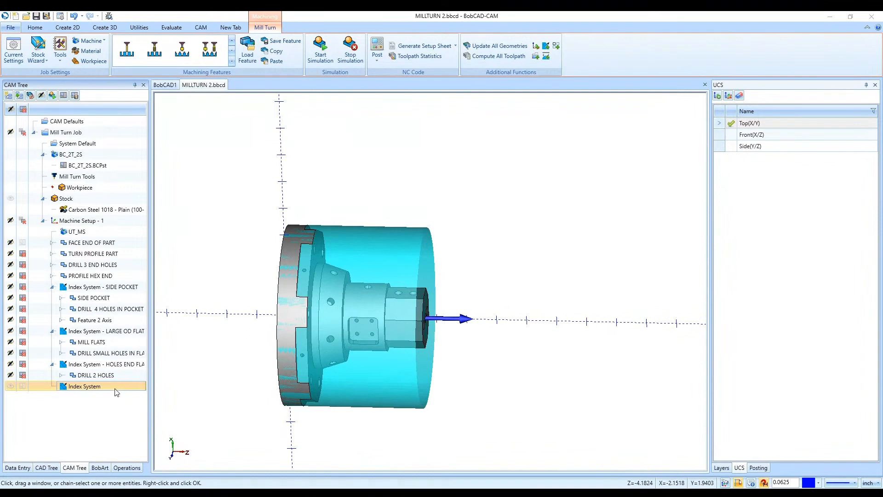
{"action": "key", "text": "Delete"}
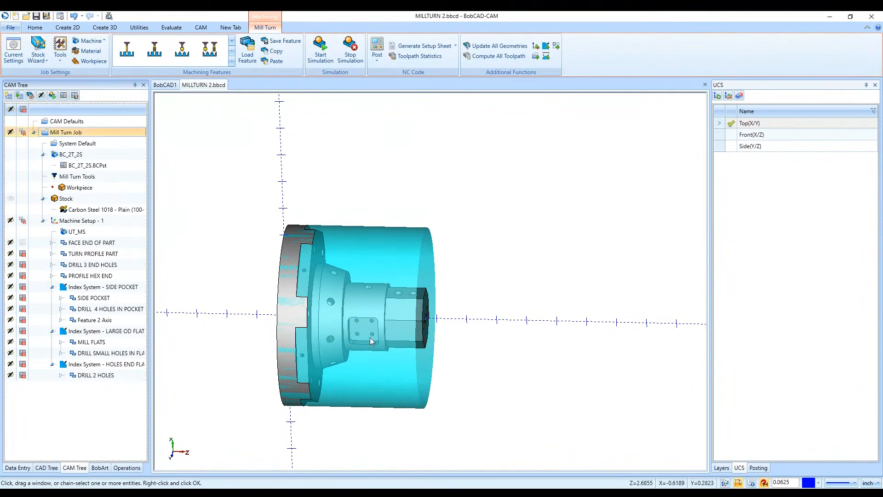
- Add a Mill 2 Axis feature under Index System - SIDE POCKET and open its geometry selection
{"action": "middle_click_drag", "start_coordinate": [369, 337], "coordinate": [391, 347]}
{"action": "scroll", "coordinate": [360, 333], "scroll_direction": "up", "scroll_amount": 2}
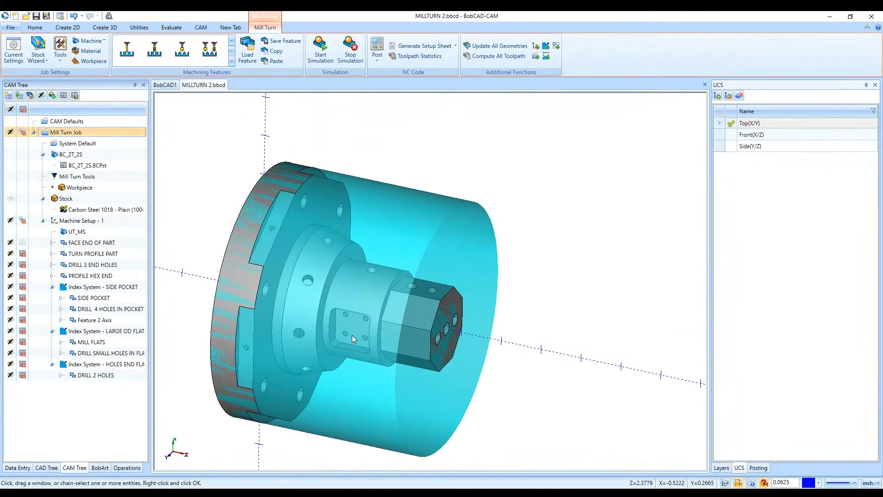
{"action": "right_click", "coordinate": [130, 291]}
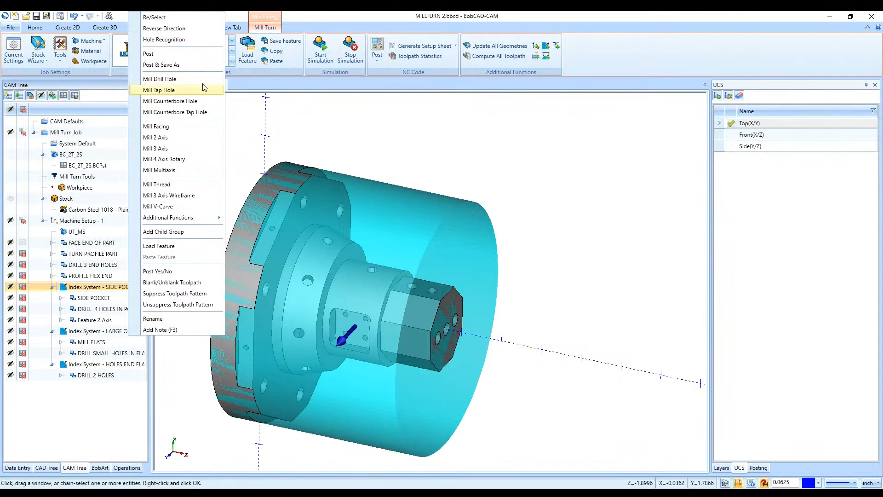
{"action": "left_click", "coordinate": [191, 138]}
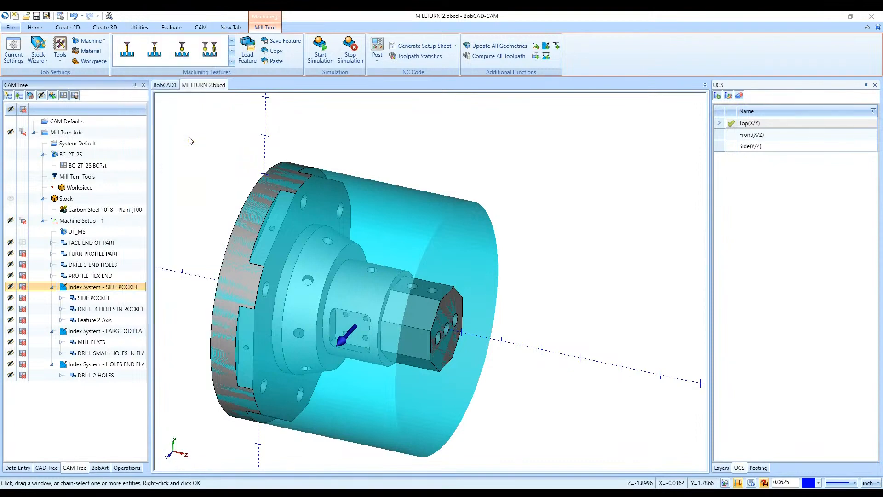
{"action": "left_click", "coordinate": [398, 167]}
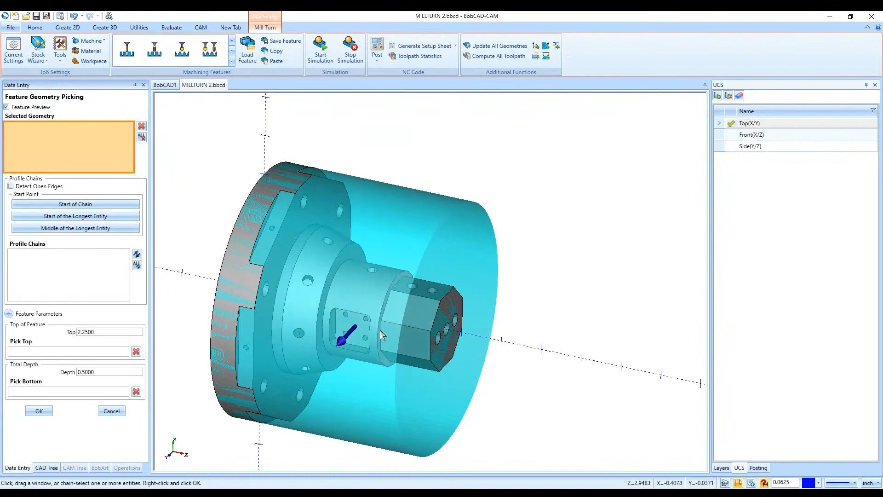
- Try picking four connected edges along the side pocket's curved outer rim as feature geometry, and clear the selection
{"action": "scroll", "coordinate": [348, 332], "scroll_direction": "up", "scroll_amount": 5}
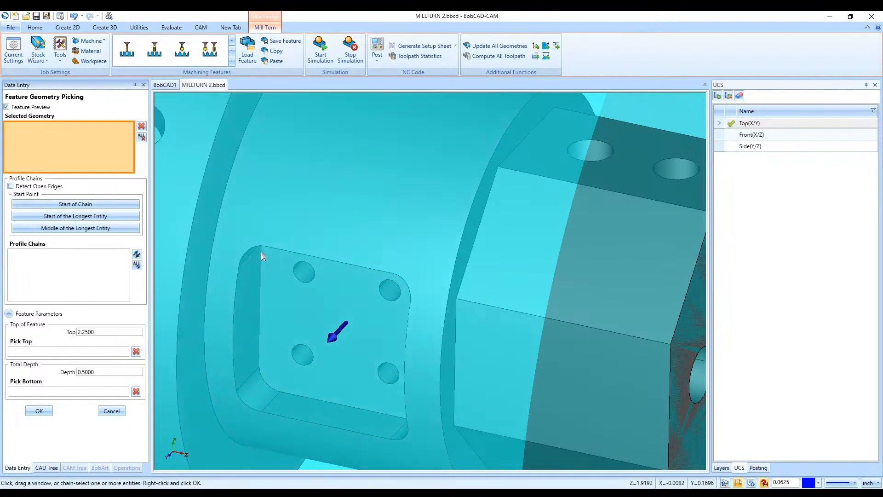
{"action": "left_click", "coordinate": [253, 247]}
{"action": "left_click", "coordinate": [236, 283]}
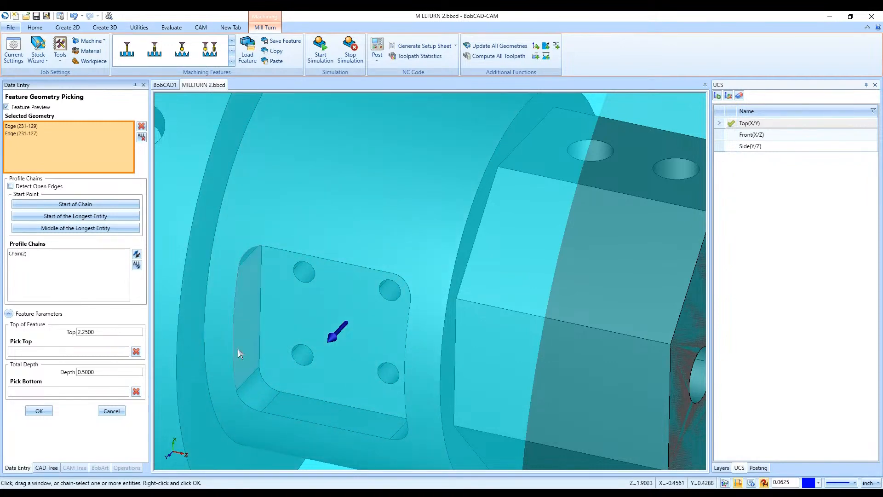
{"action": "left_click", "coordinate": [242, 400]}
{"action": "left_click", "coordinate": [272, 415]}
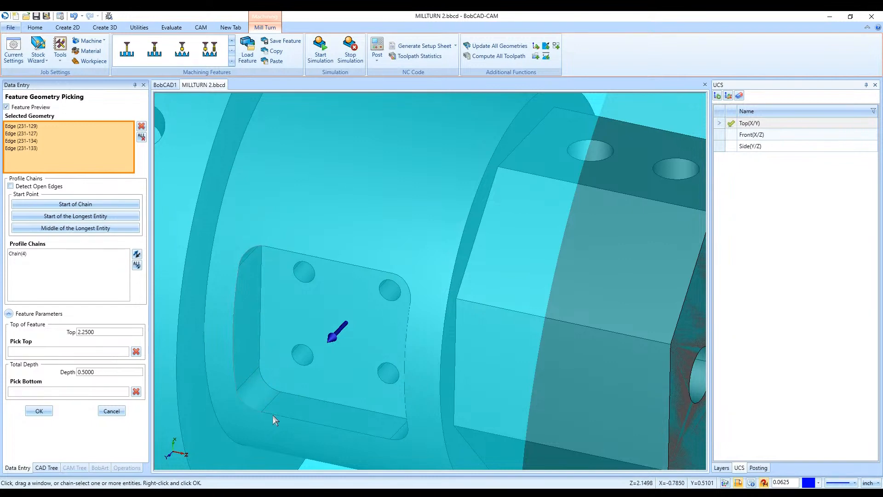
{"action": "left_click", "coordinate": [141, 138]}
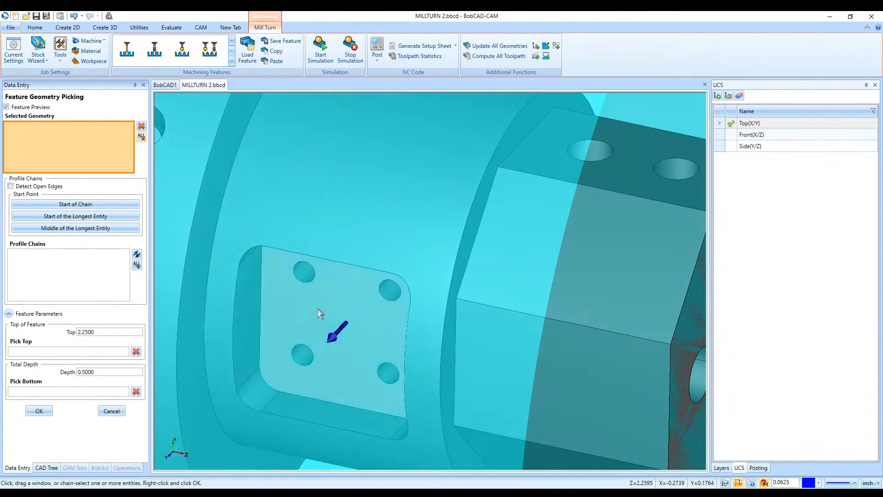
- Try picking the side pocket's flat floor face to preview its edge chain, and clear the selection
{"action": "middle_click_drag", "start_coordinate": [319, 312], "coordinate": [288, 298]}
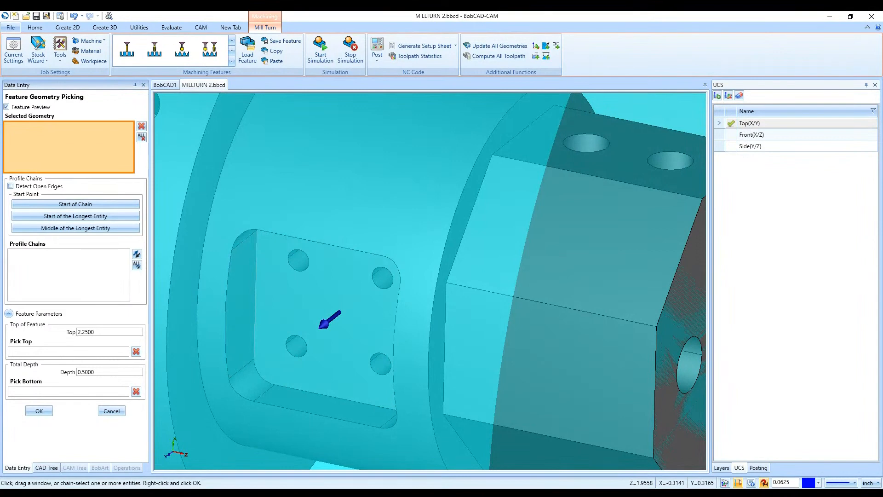
{"action": "left_click", "coordinate": [264, 318]}
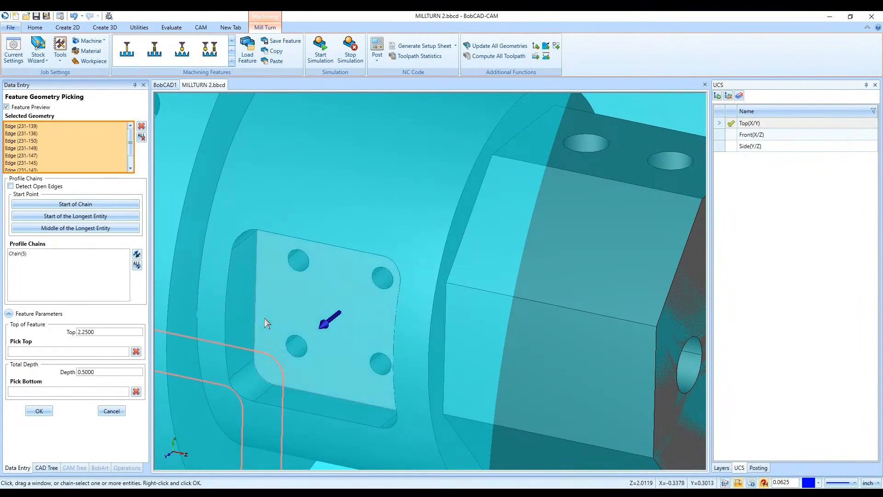
{"action": "scroll", "coordinate": [266, 316], "scroll_direction": "down", "scroll_amount": 3}
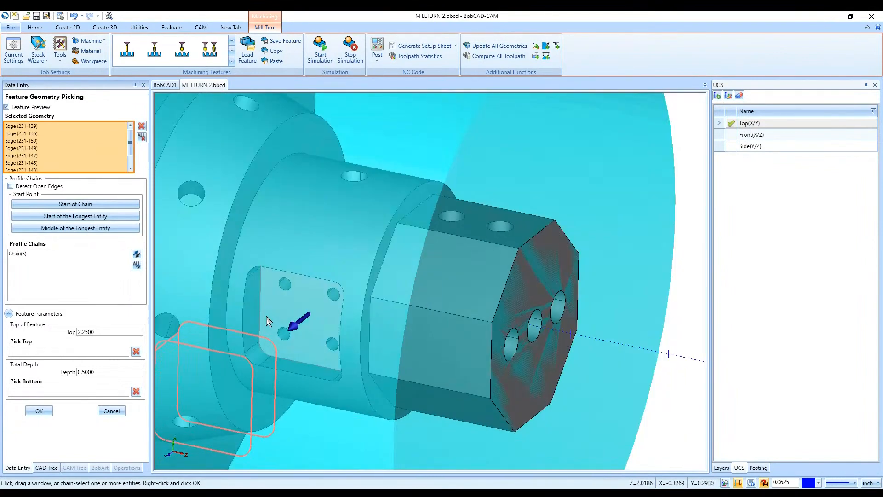
{"action": "left_click", "coordinate": [141, 137]}
- Try picking a single straight edge of the side pocket's floor as feature geometry, and clear the selection
{"action": "scroll", "coordinate": [210, 337], "scroll_direction": "up", "scroll_amount": 3}
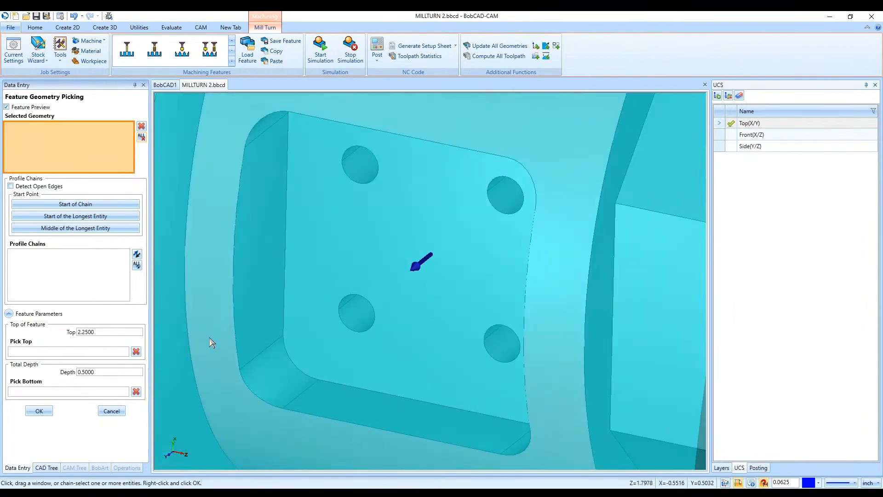
{"action": "scroll", "coordinate": [216, 289], "scroll_direction": "up", "scroll_amount": 2}
{"action": "scroll", "coordinate": [216, 289], "scroll_direction": "down", "scroll_amount": 4}
{"action": "scroll", "coordinate": [216, 289], "scroll_direction": "up", "scroll_amount": 2}
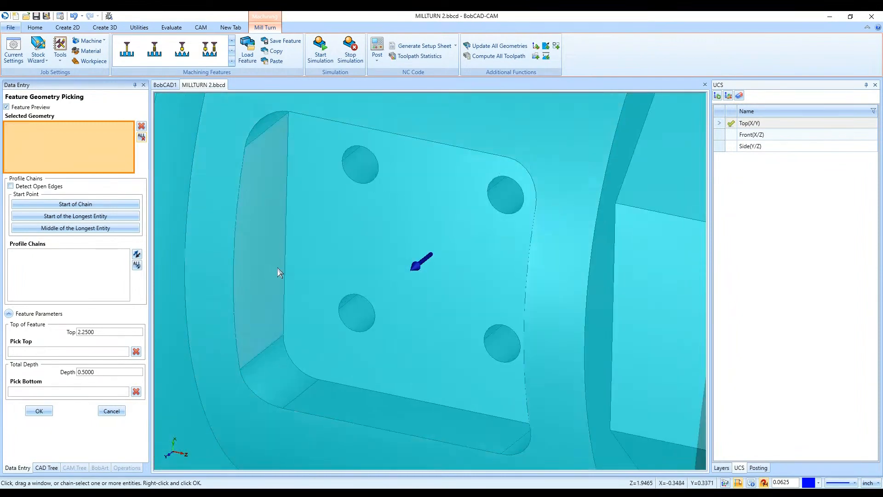
{"action": "left_click", "coordinate": [287, 269]}
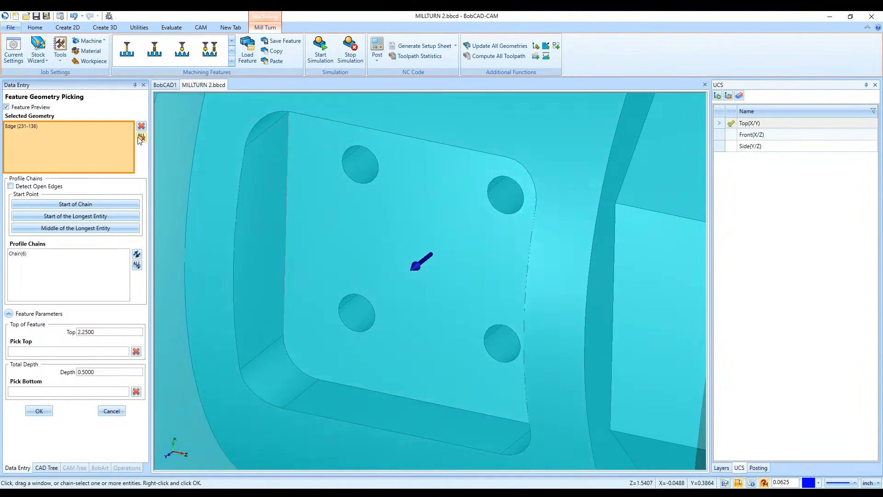
{"action": "left_click", "coordinate": [142, 137]}
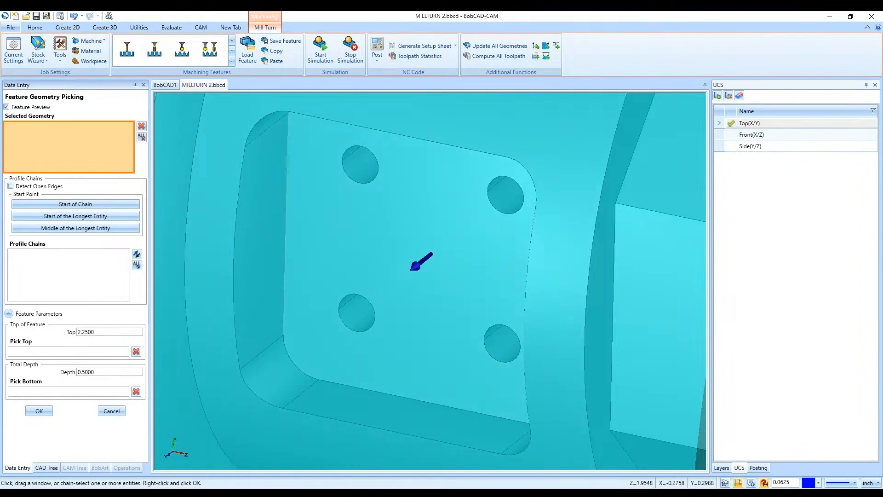
- Pick the side pocket's floor face as the feature geometry and check the previewed profile against the part
{"action": "left_click", "coordinate": [291, 248]}
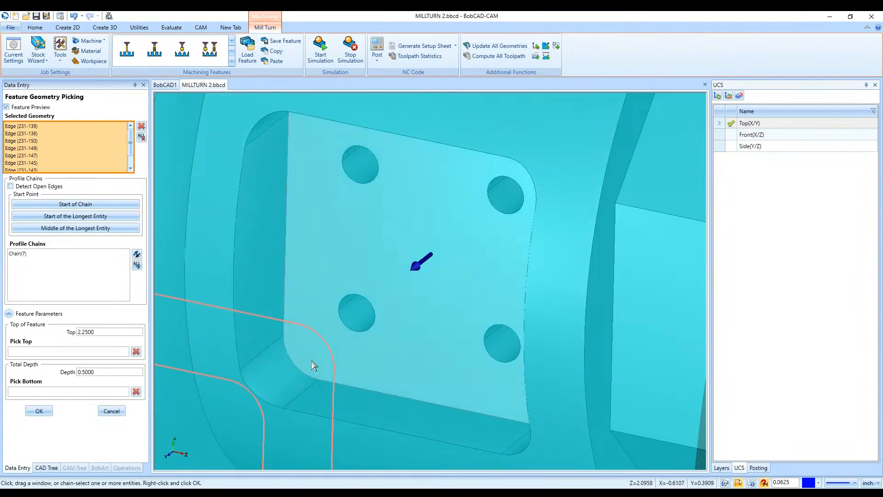
{"action": "scroll", "coordinate": [311, 360], "scroll_direction": "down", "scroll_amount": 5}
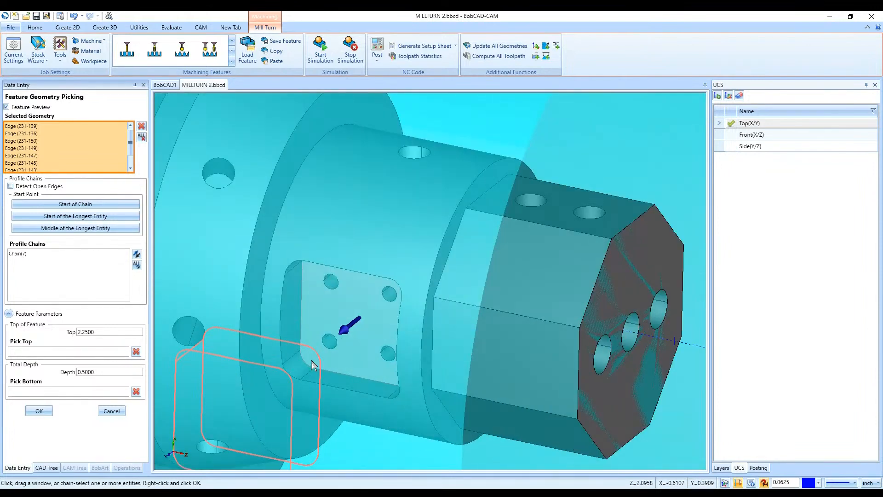
{"action": "scroll", "coordinate": [307, 357], "scroll_direction": "up", "scroll_amount": 2}
{"action": "scroll", "coordinate": [305, 356], "scroll_direction": "down", "scroll_amount": 6}
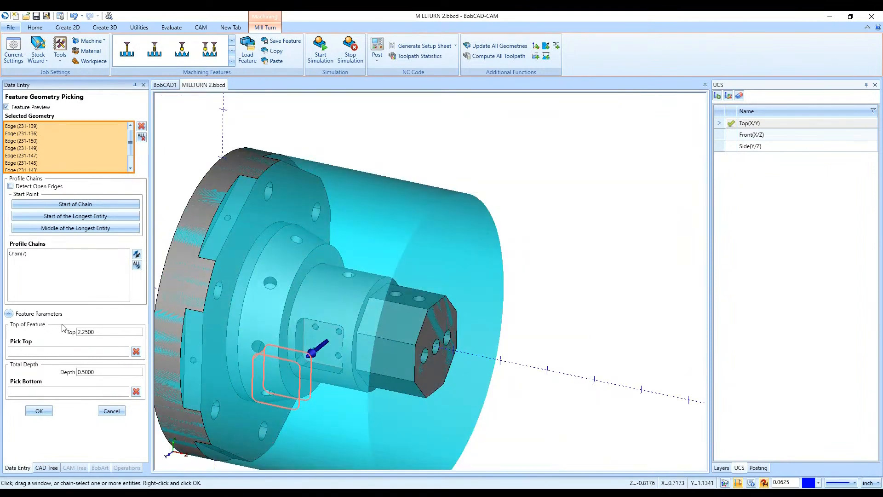
- Pick the feature top at the midpoint of the pocket's outer rim edge and the bottom on its floor edge, and accept the geometry
{"action": "left_click", "coordinate": [44, 356]}
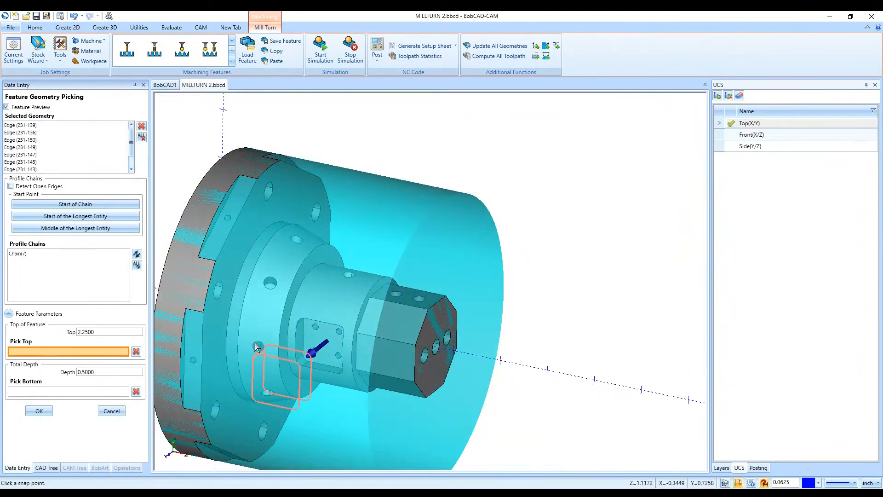
{"action": "scroll", "coordinate": [289, 327], "scroll_direction": "up", "scroll_amount": 3}
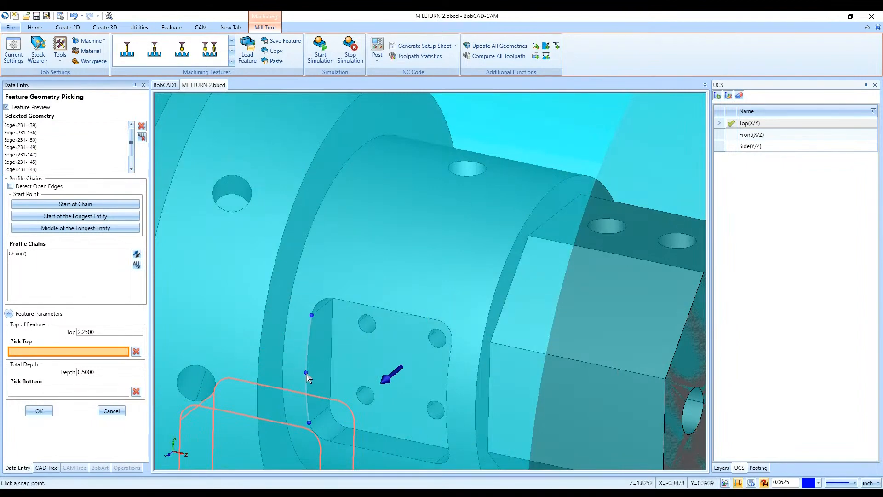
{"action": "left_click", "coordinate": [307, 373]}
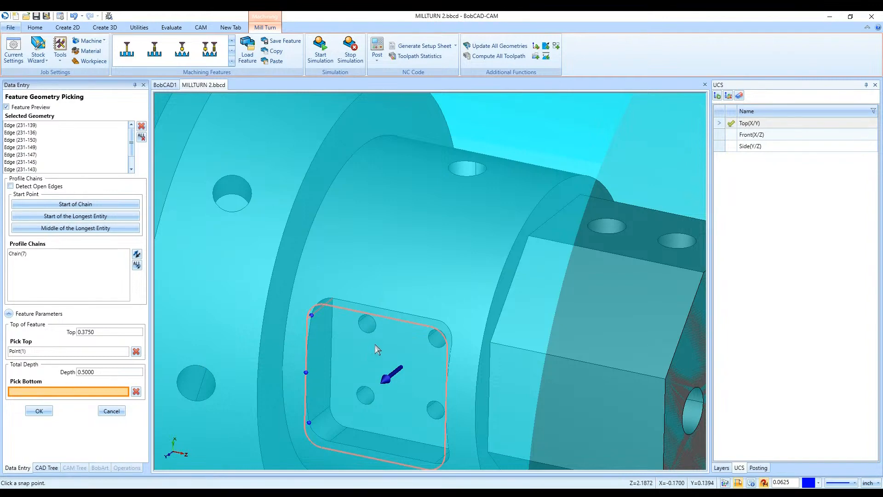
{"action": "left_click", "coordinate": [332, 349]}
{"action": "left_click", "coordinate": [39, 411]}
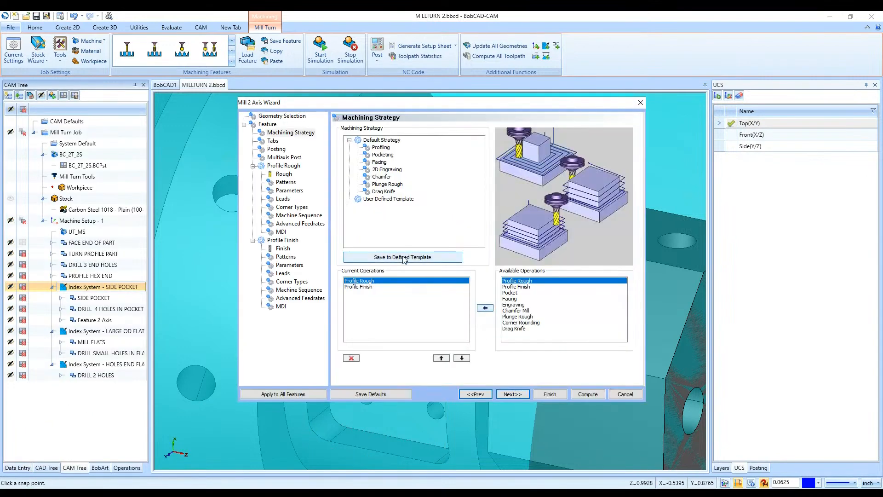
- Apply the Pocketing strategy with Pocket and Profile Finish operations, and proceed to the Pocket roughing tool settings
{"action": "left_click", "coordinate": [378, 281]}
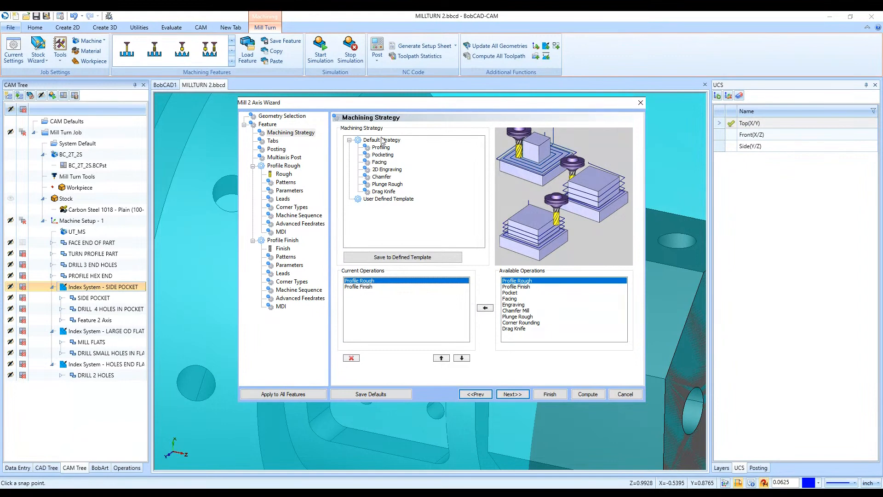
{"action": "left_click", "coordinate": [385, 155]}
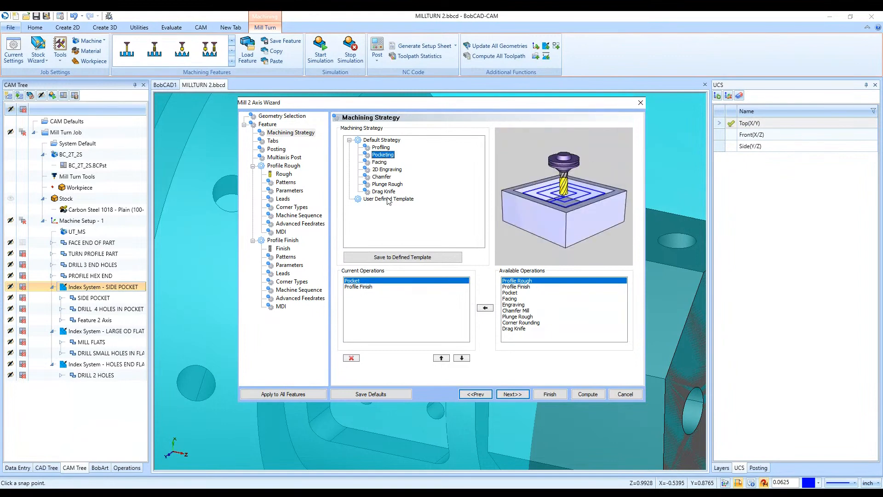
{"action": "left_click", "coordinate": [363, 287]}
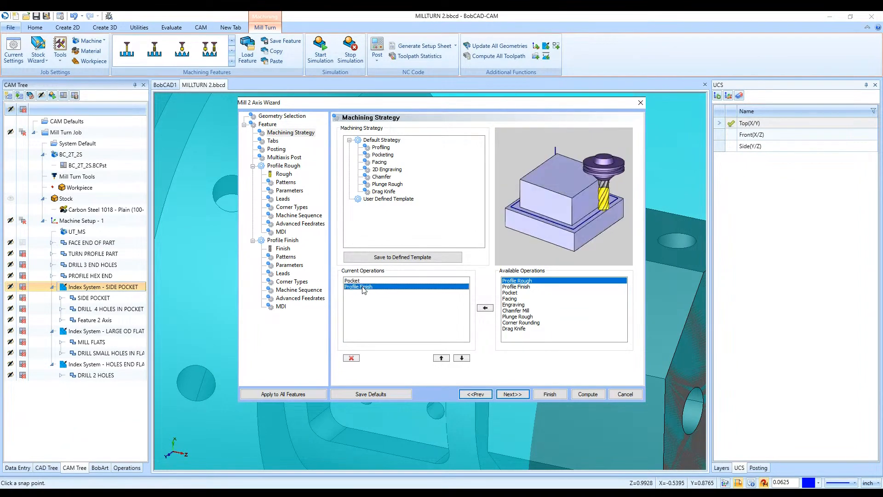
{"action": "left_click", "coordinate": [513, 398]}
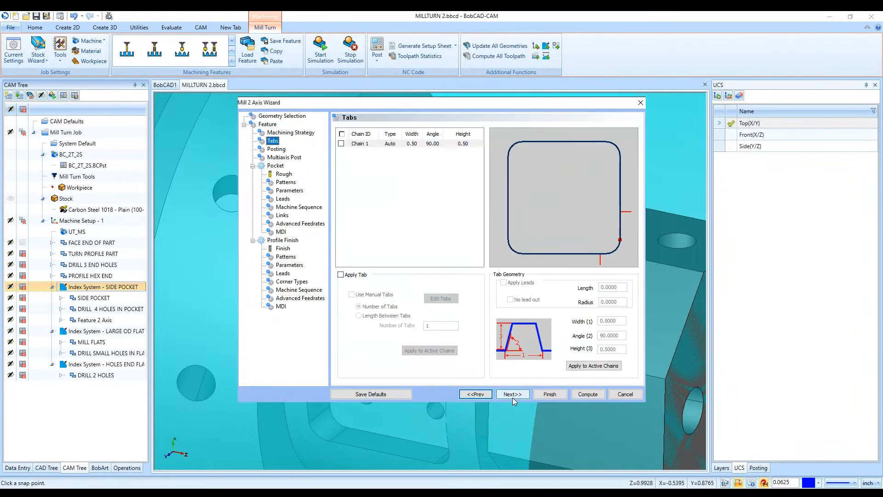
{"action": "left_click", "coordinate": [512, 394]}
{"action": "left_click", "coordinate": [512, 396]}
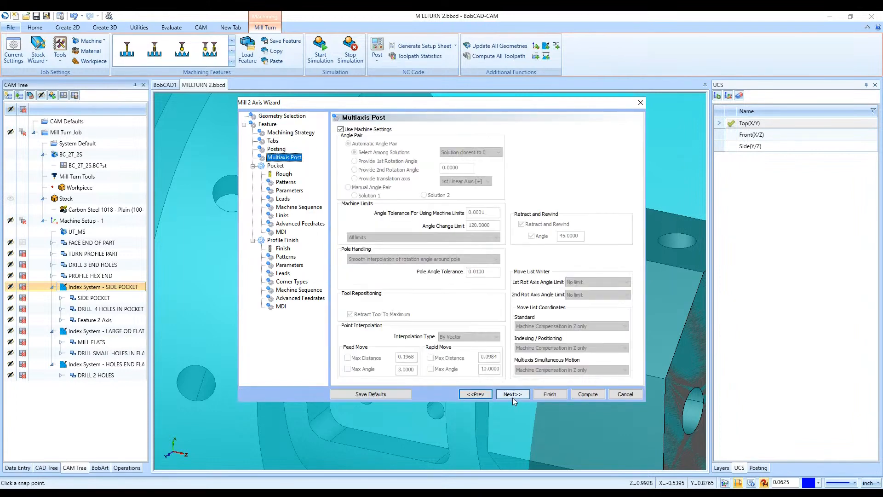
{"action": "left_click", "coordinate": [512, 396]}
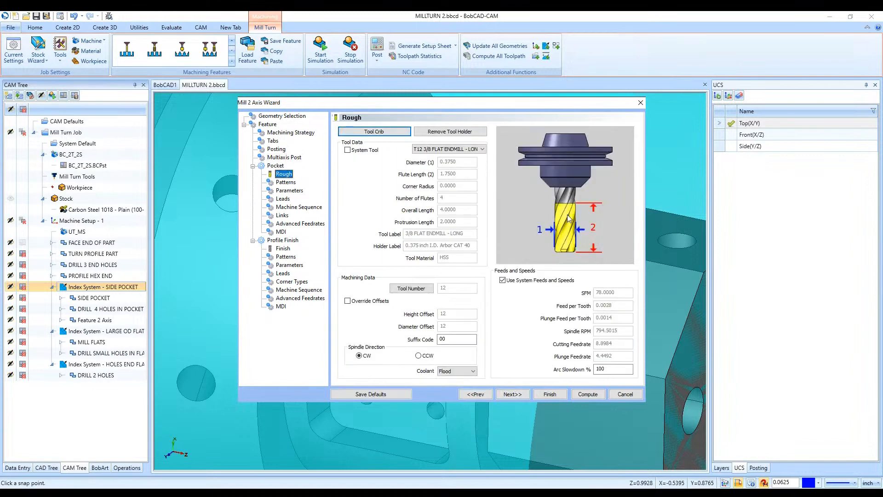
- Inspect the roughing tool's mounting on the turret in the Tool Crib and keep the 3/8 flat endmill in station 12
{"action": "left_click", "coordinate": [350, 132]}
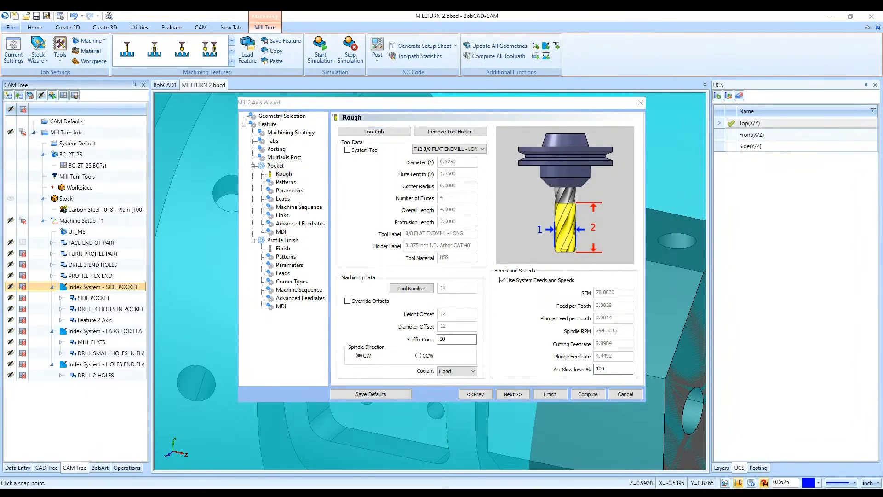
{"action": "middle_click_drag", "start_coordinate": [561, 248], "coordinate": [578, 160]}
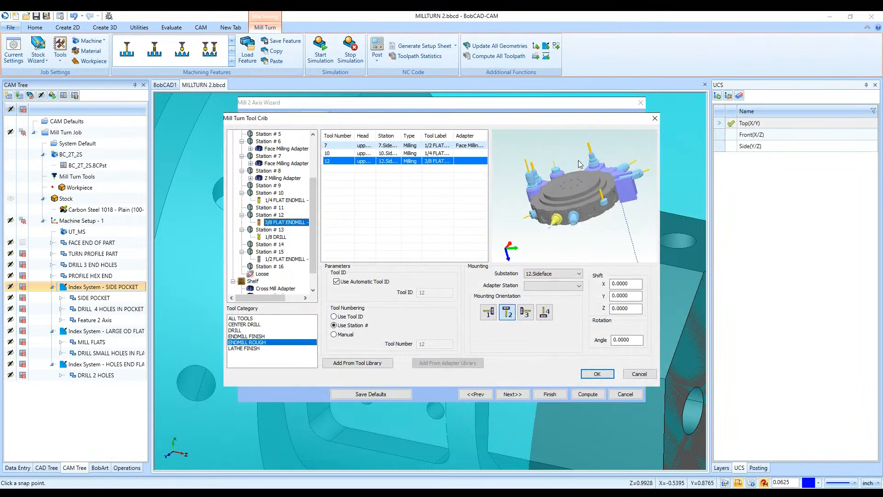
{"action": "middle_click_drag", "start_coordinate": [557, 225], "coordinate": [535, 247]}
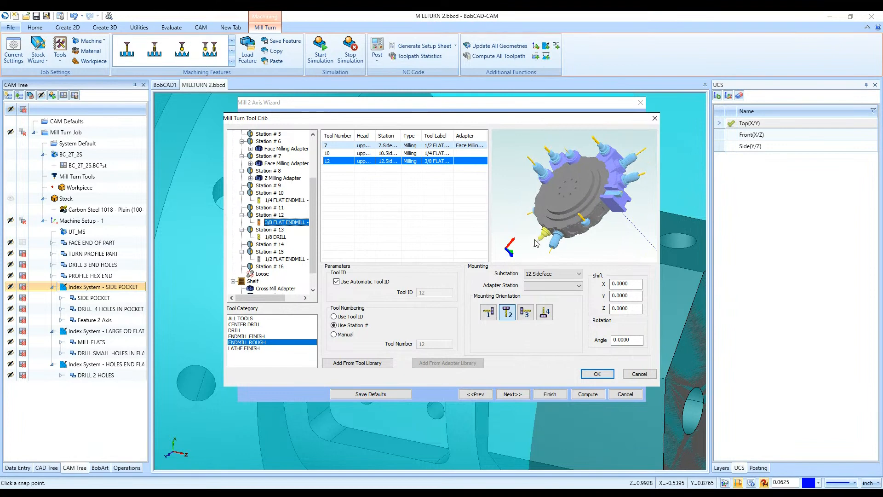
{"action": "middle_click_drag", "start_coordinate": [536, 242], "coordinate": [544, 258]}
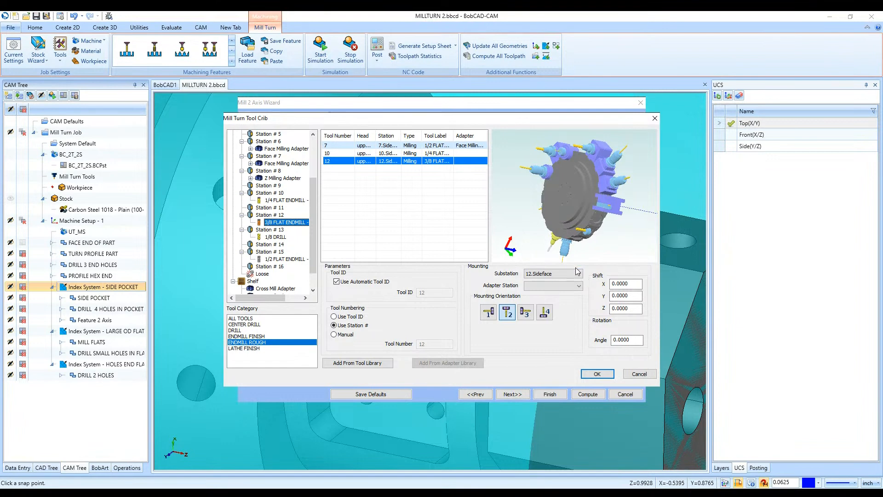
{"action": "left_click", "coordinate": [597, 373]}
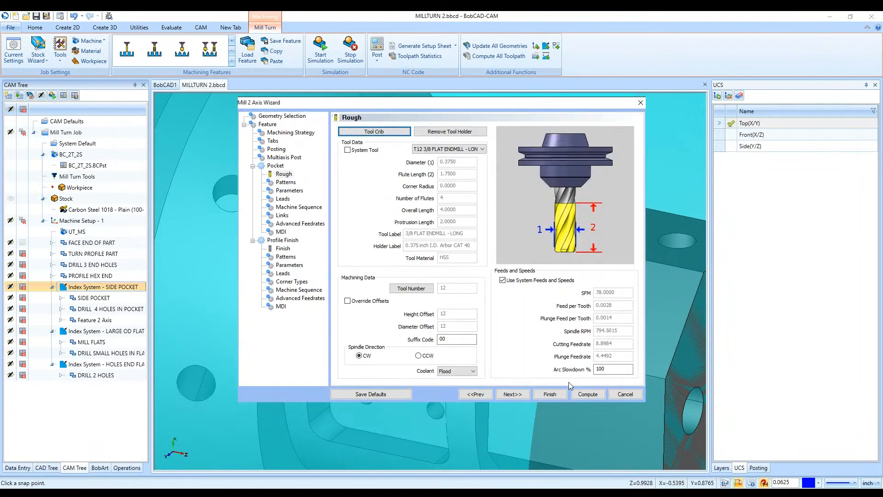
- Set the Pocket roughing pattern to Advanced Pocket with Morph Spiral, after previewing Adaptive Roughing
{"action": "left_click", "coordinate": [528, 395]}
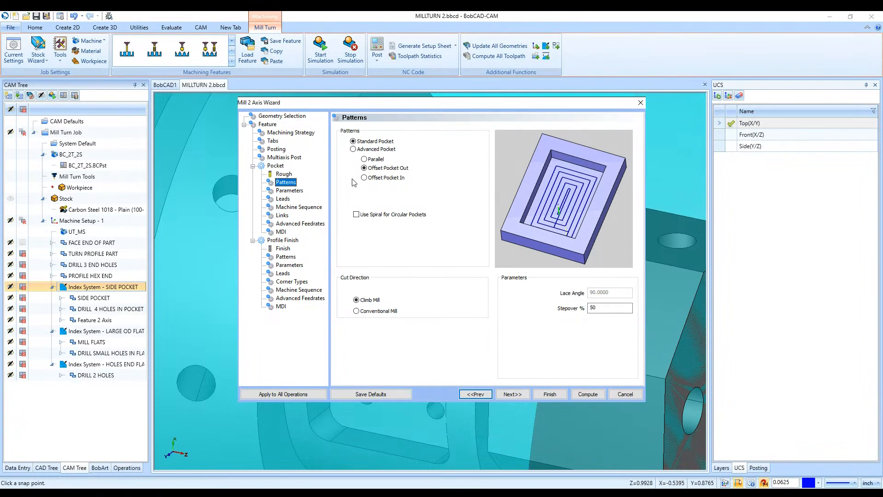
{"action": "left_click", "coordinate": [364, 149]}
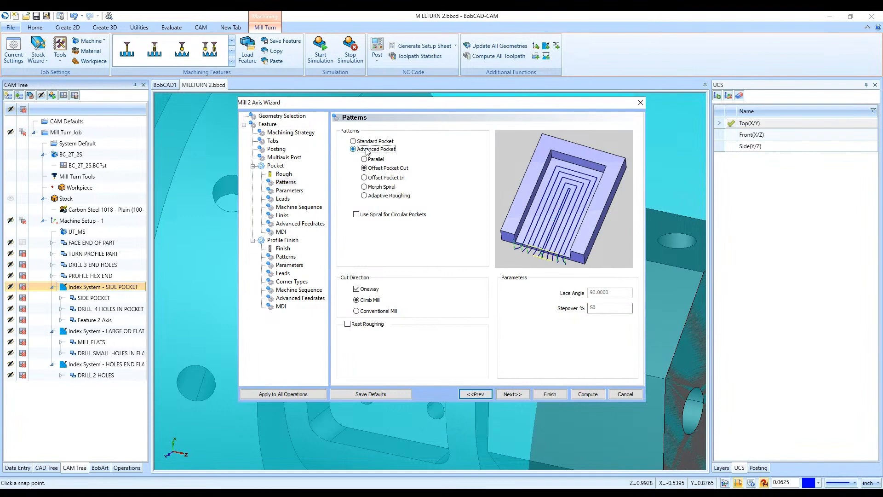
{"action": "left_click", "coordinate": [389, 196]}
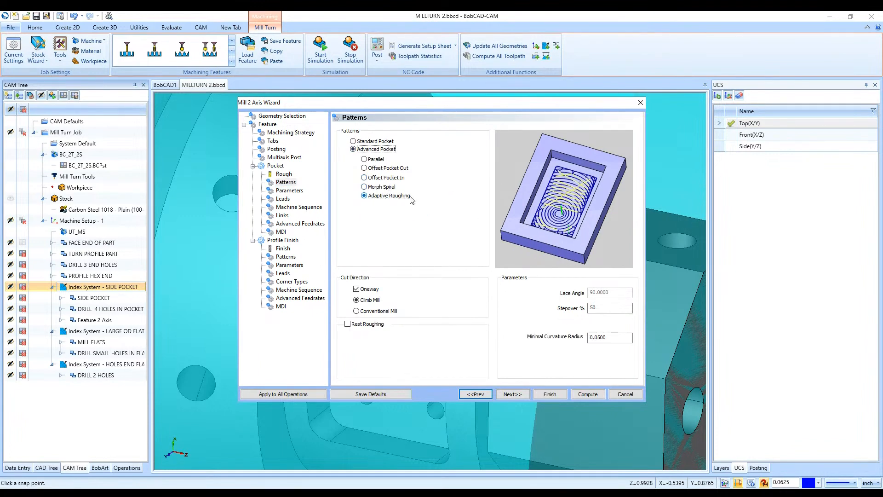
{"action": "left_click", "coordinate": [388, 187]}
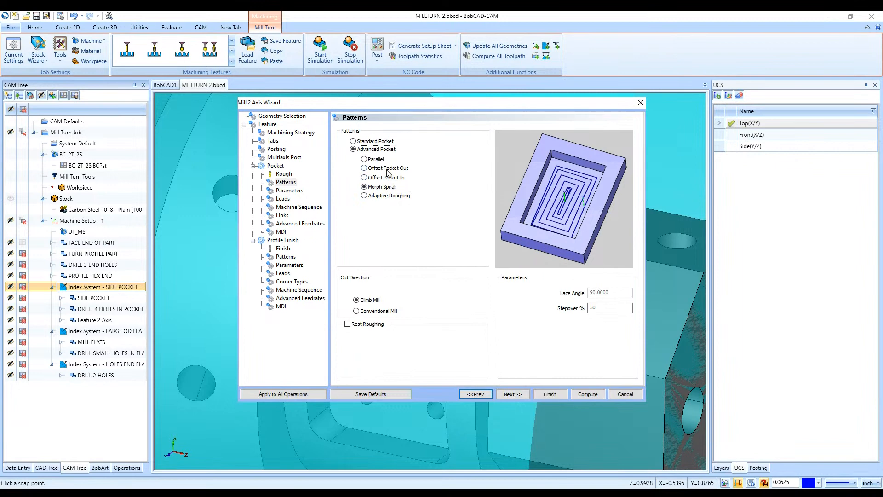
- Keep the 0.0150 side allowance and rough the pocket in Multiple Steps with Even Depths and a 0.1875 depth of cut
{"action": "left_click", "coordinate": [504, 395]}
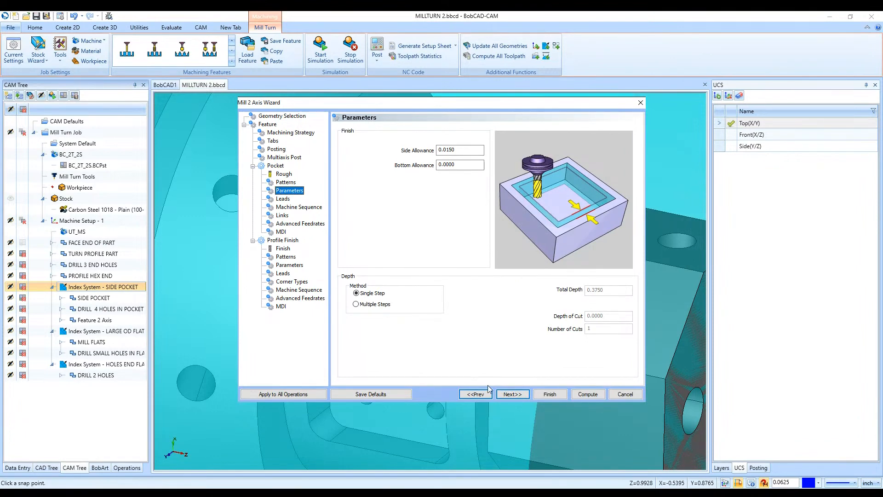
{"action": "left_click", "coordinate": [468, 150]}
{"action": "left_click", "coordinate": [370, 293]}
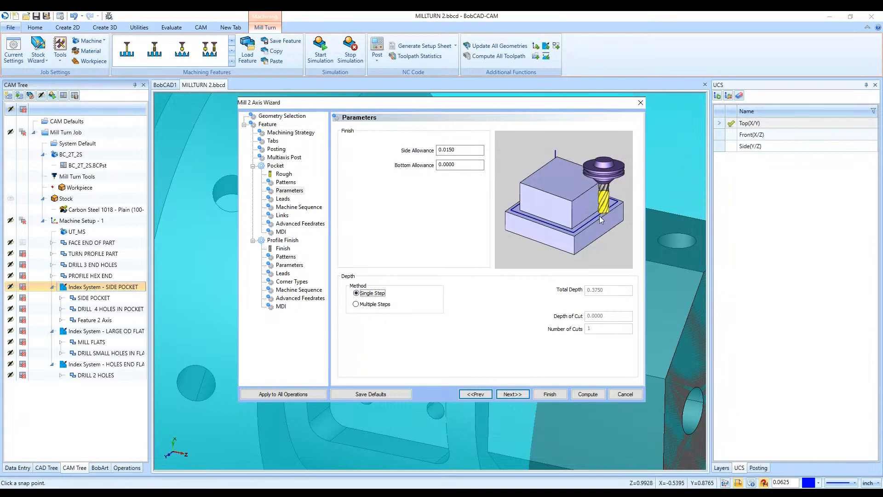
{"action": "left_click", "coordinate": [384, 304]}
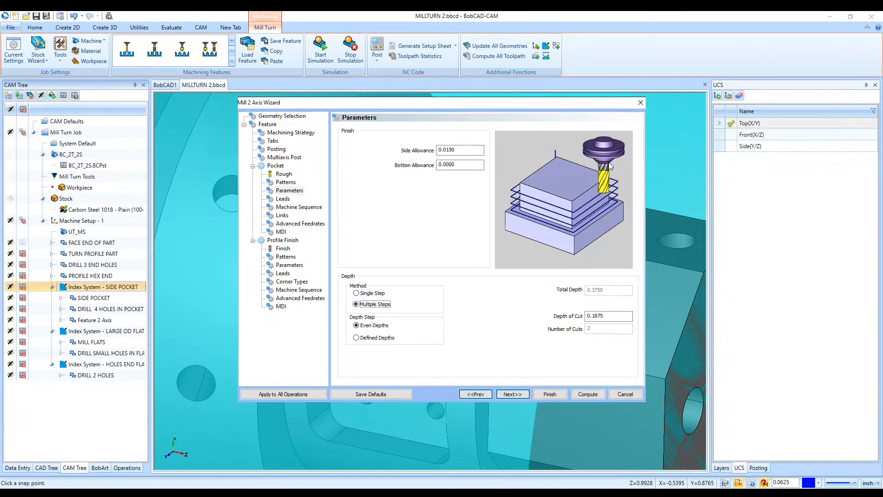
{"action": "left_click", "coordinate": [615, 317]}
- Preview the Ramp entry for the roughing leads and choose the Spiral entry
{"action": "left_click", "coordinate": [509, 394]}
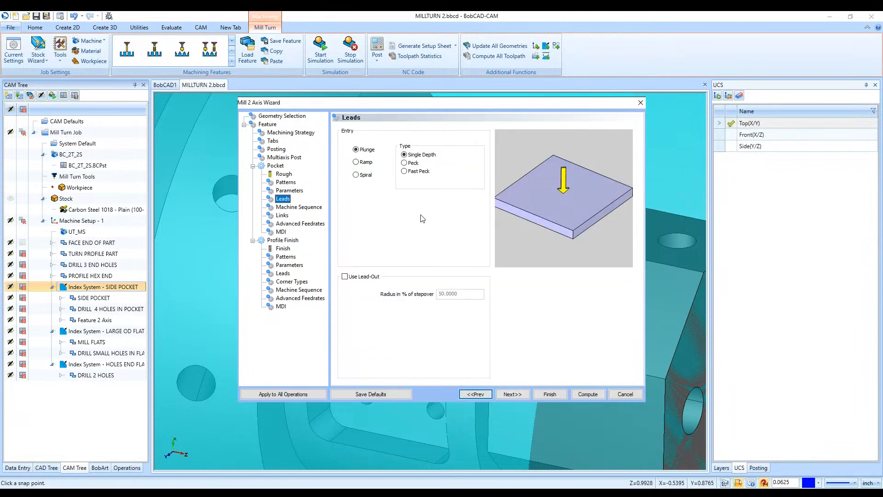
{"action": "left_click", "coordinate": [367, 163]}
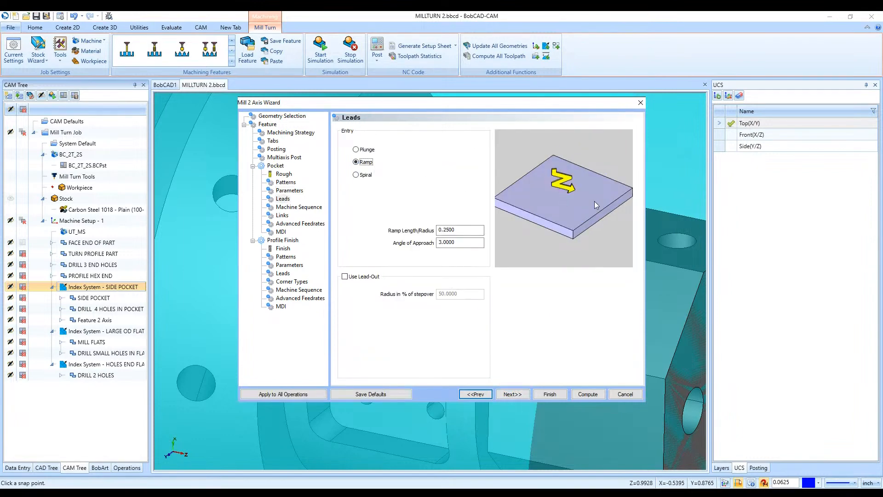
{"action": "left_click", "coordinate": [364, 177]}
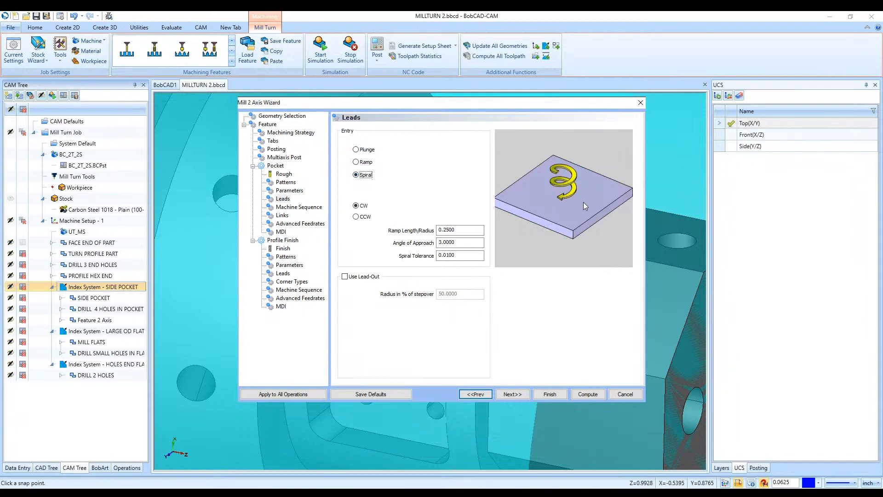
- Keep the default machine sequence and links, and switch the roughing feedrates to Adaptive (Volume based) with a 10% minimum
{"action": "left_click", "coordinate": [511, 395]}
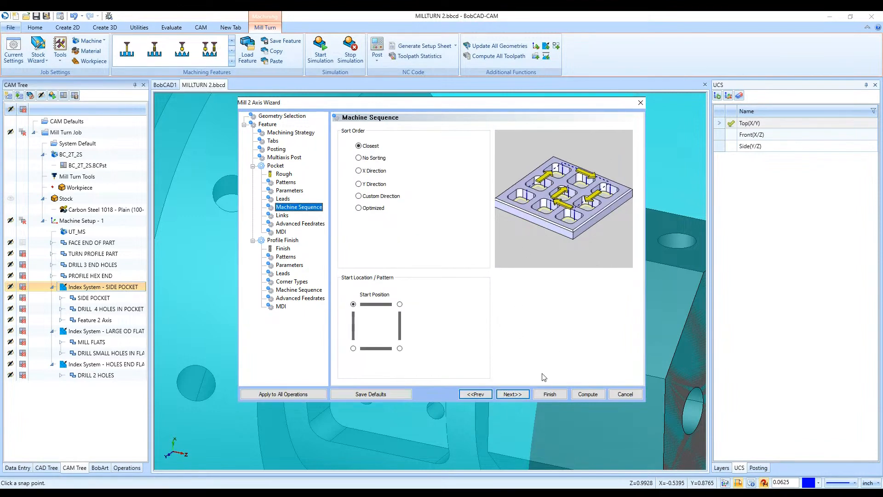
{"action": "left_click", "coordinate": [516, 396]}
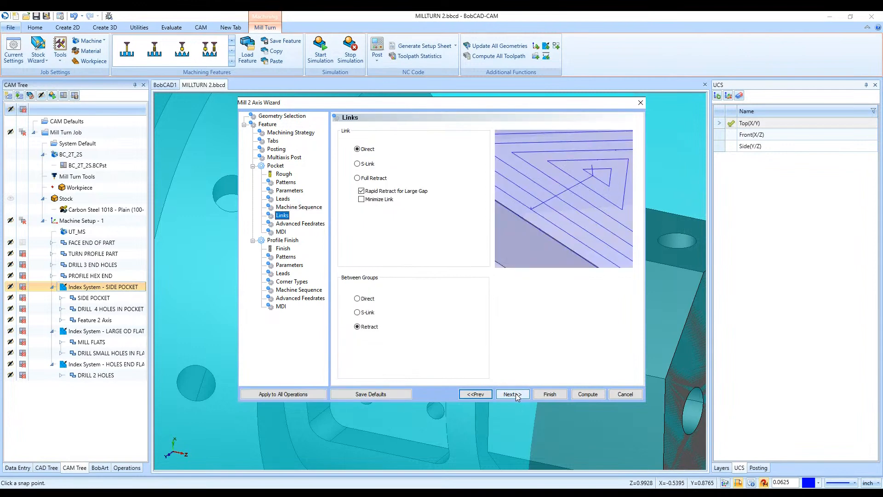
{"action": "left_click", "coordinate": [516, 395]}
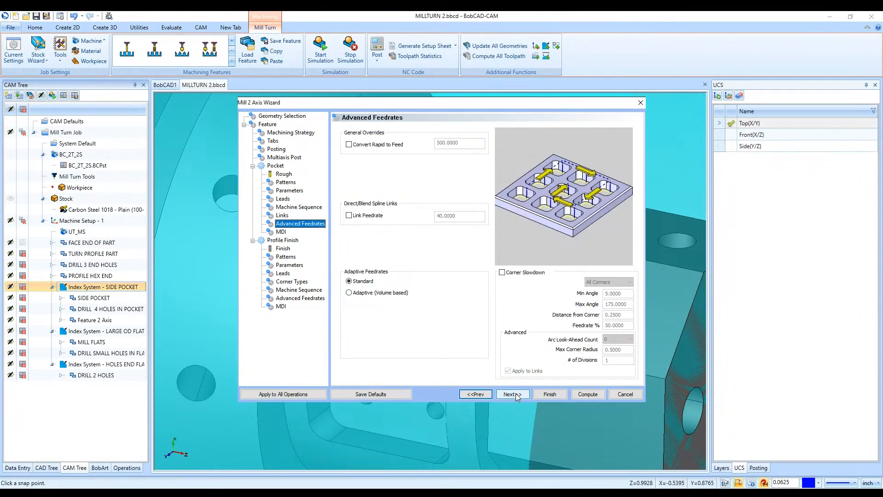
{"action": "left_click", "coordinate": [379, 293]}
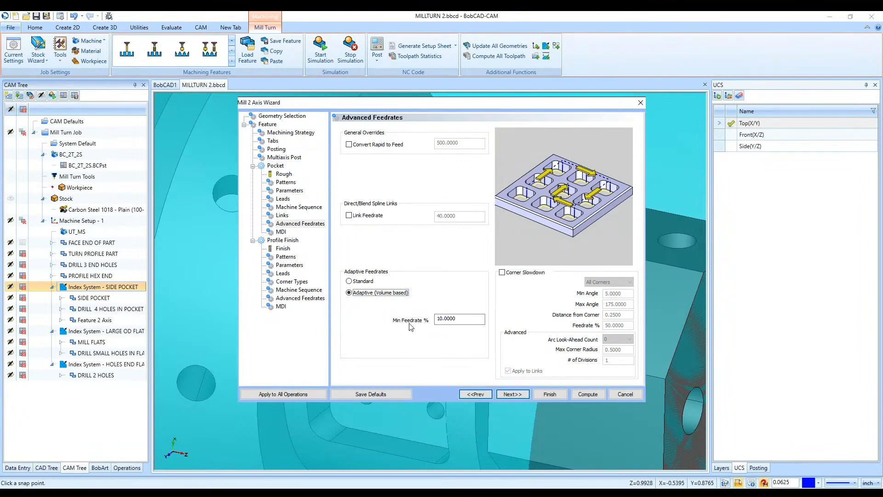
{"action": "left_click", "coordinate": [455, 319]}
- Examine the roughing tool's feeds and speeds, and return to the adaptive minimum feedrate percentage
{"action": "left_click", "coordinate": [283, 174]}
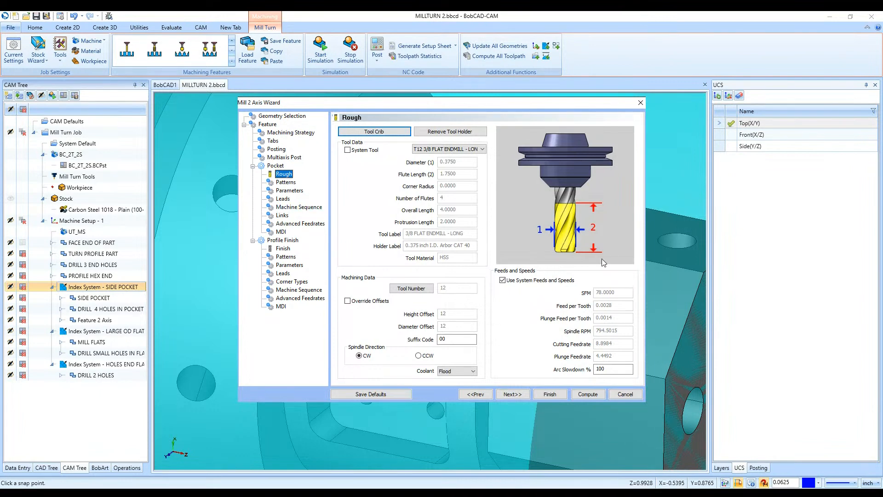
{"action": "left_click", "coordinate": [287, 225]}
{"action": "left_click", "coordinate": [468, 321]}
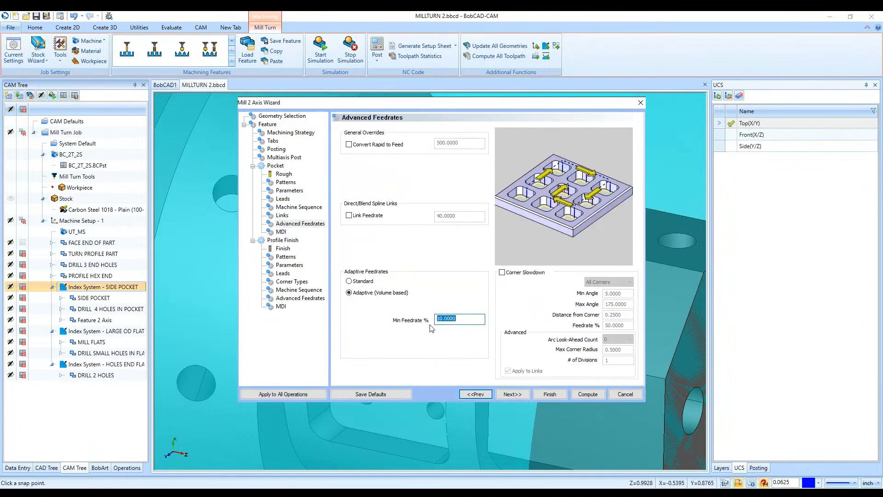
{"action": "left_click", "coordinate": [467, 320]}
- Open the Pocket operation's MDI settings and look through the predefined commands, including Parts Catcher and Part Transfer
{"action": "left_click", "coordinate": [508, 395]}
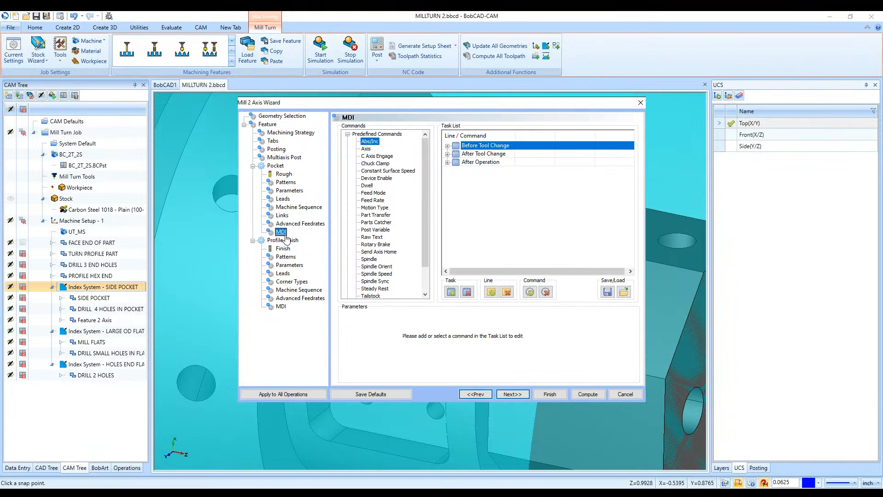
{"action": "scroll", "coordinate": [398, 184], "scroll_direction": "down", "scroll_amount": 2}
{"action": "scroll", "coordinate": [396, 184], "scroll_direction": "up", "scroll_amount": 2}
{"action": "left_click", "coordinate": [366, 224]}
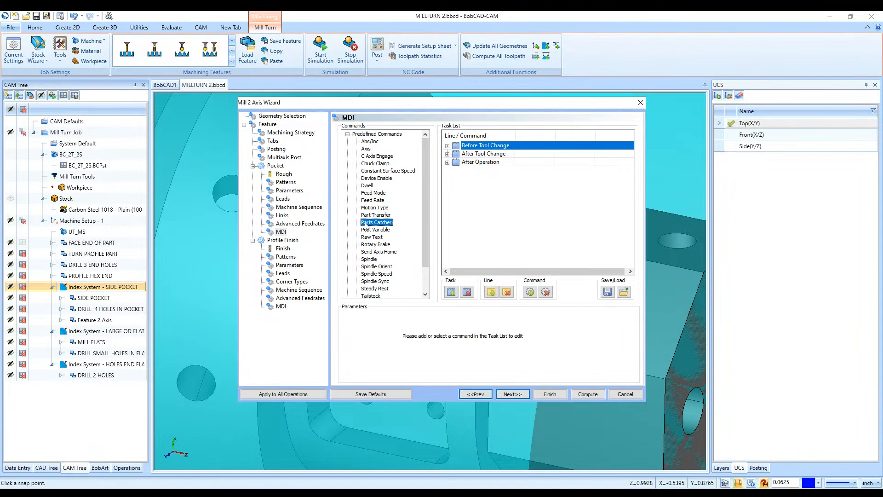
{"action": "left_click", "coordinate": [375, 217]}
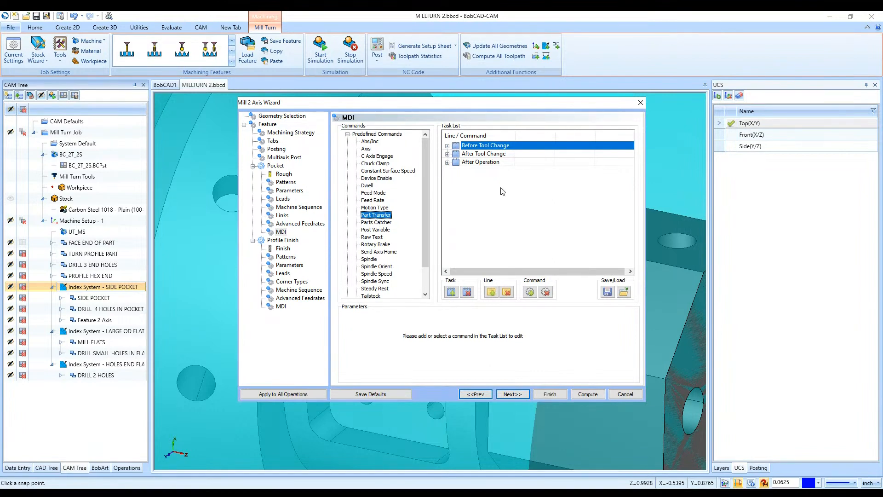
- Add a Raw Text command to the After Operation task of the Pocket operation
{"action": "left_click", "coordinate": [485, 163]}
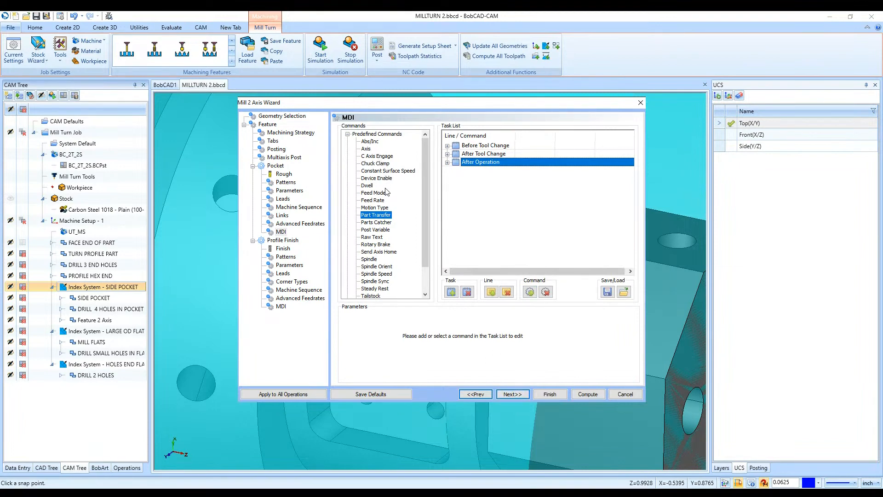
{"action": "scroll", "coordinate": [387, 192], "scroll_direction": "down", "scroll_amount": 2}
{"action": "left_click", "coordinate": [369, 267]}
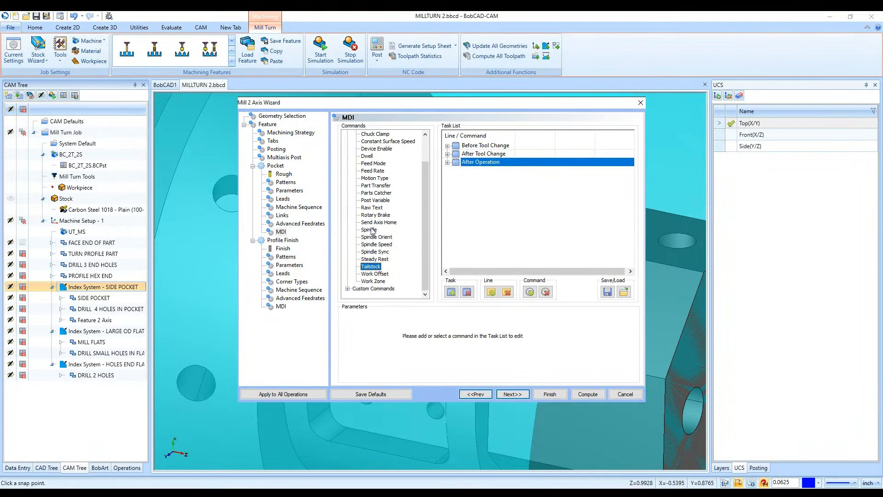
{"action": "scroll", "coordinate": [372, 231], "scroll_direction": "up", "scroll_amount": 2}
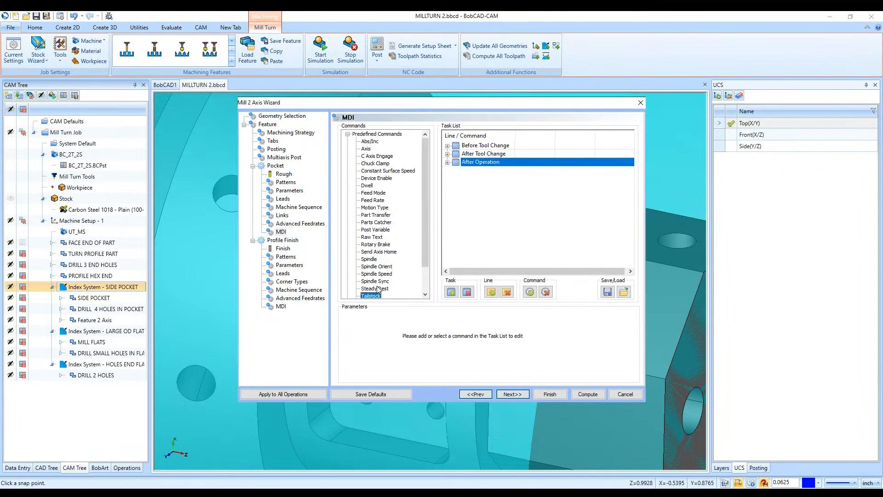
{"action": "left_click", "coordinate": [372, 237]}
{"action": "left_click", "coordinate": [530, 291]}
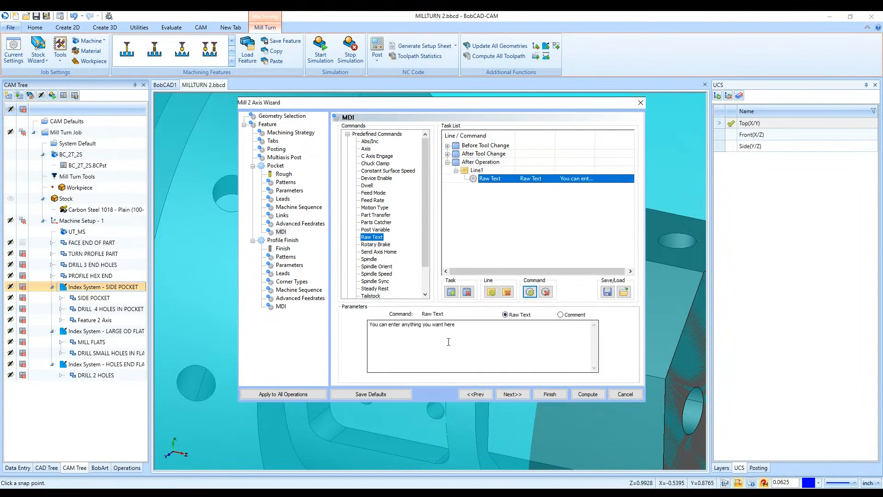
- Replace the command's placeholder text with "TEST COMMENT" and output it as a Comment
{"action": "left_click_drag", "start_coordinate": [485, 330], "coordinate": [371, 332]}
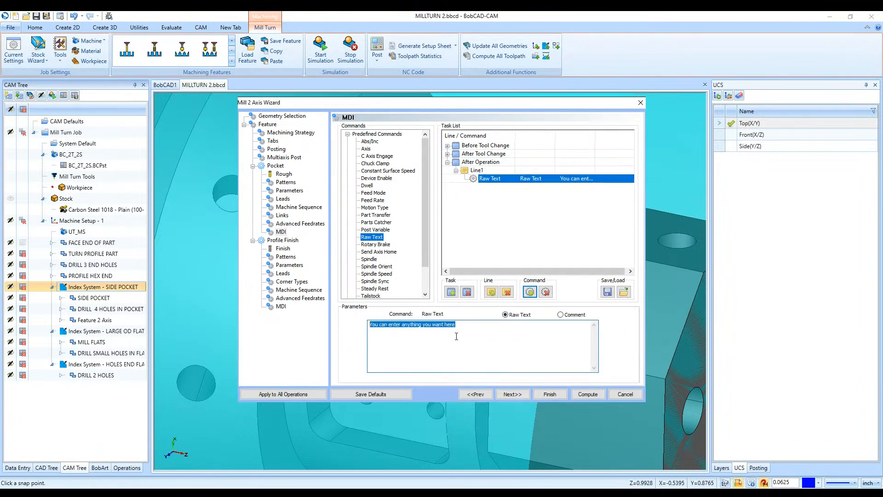
{"action": "type", "text": "TEST COMMENT"}
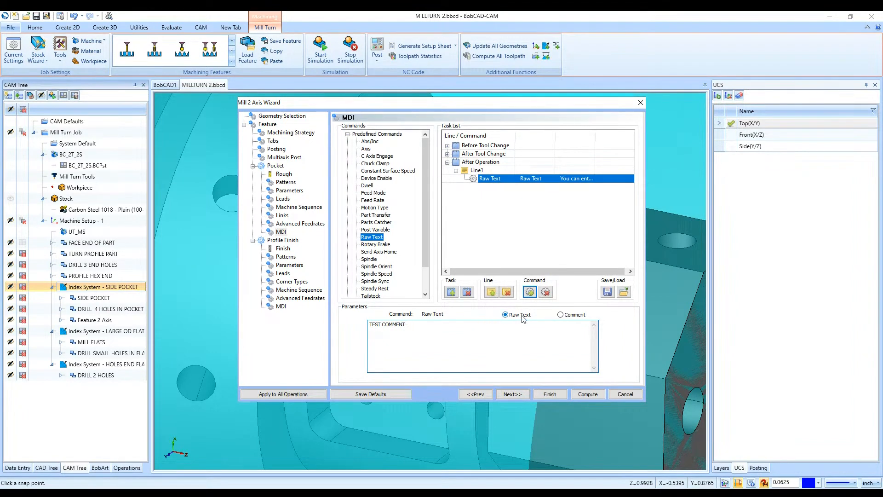
{"action": "left_click", "coordinate": [560, 314]}
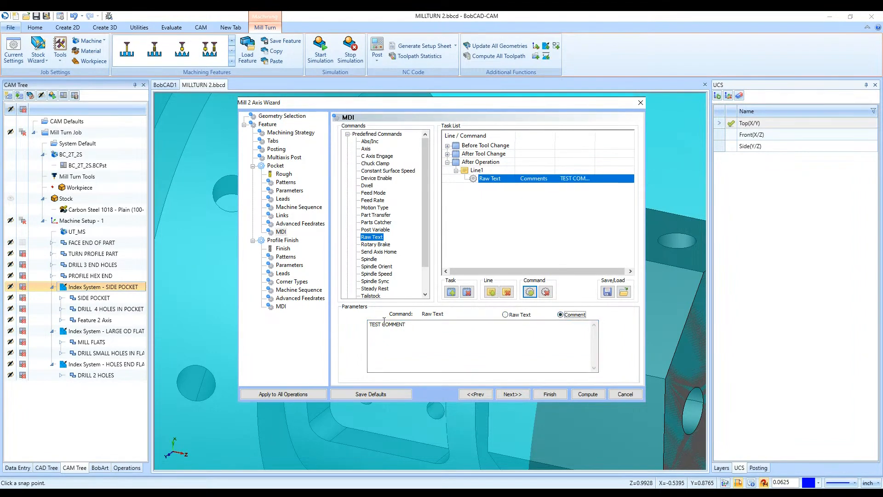
- Go through the Profile Finish settings with their defaults and finish the Mill 2 Axis feature
{"action": "left_click", "coordinate": [513, 394]}
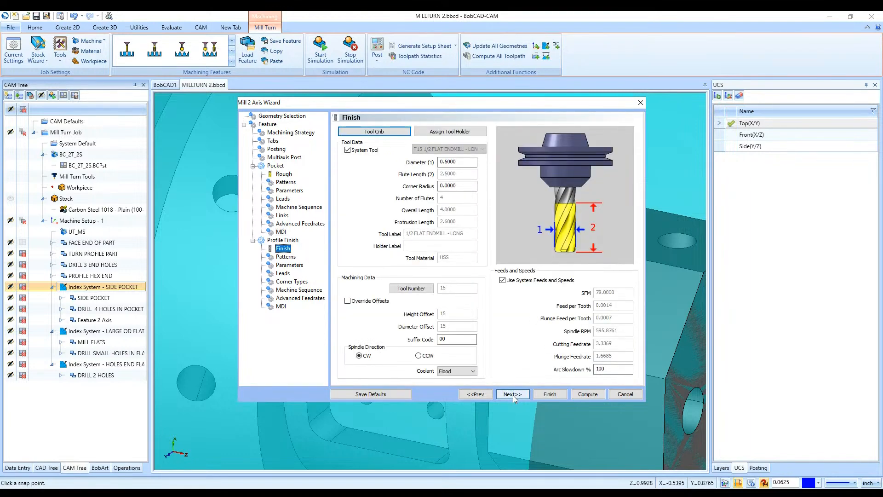
{"action": "left_click", "coordinate": [513, 395]}
{"action": "left_click", "coordinate": [513, 395]}
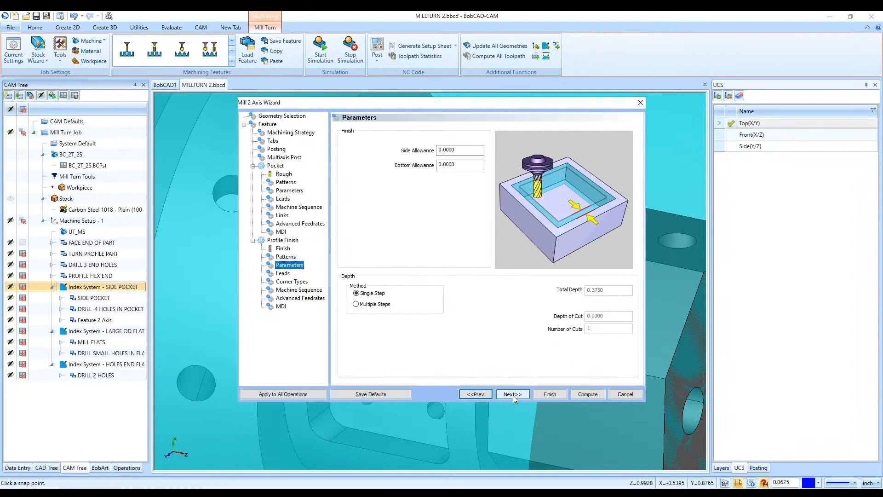
{"action": "left_click", "coordinate": [512, 394]}
{"action": "left_click", "coordinate": [512, 394]}
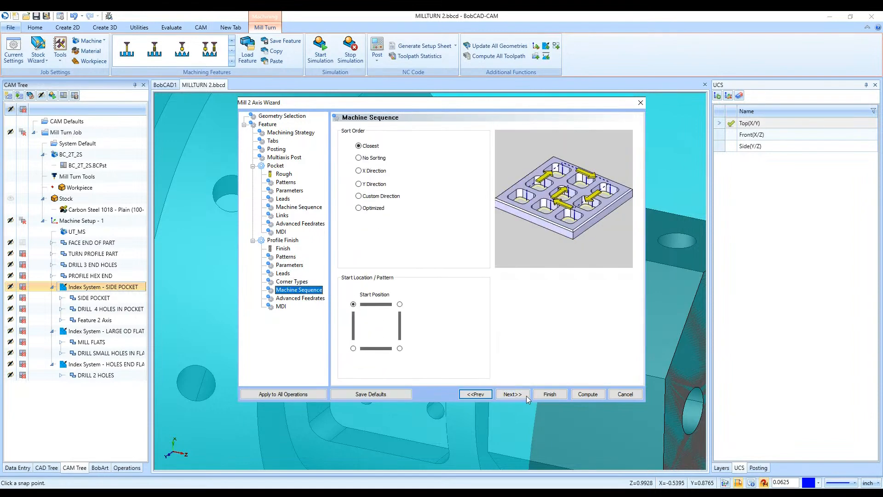
{"action": "left_click", "coordinate": [546, 393]}
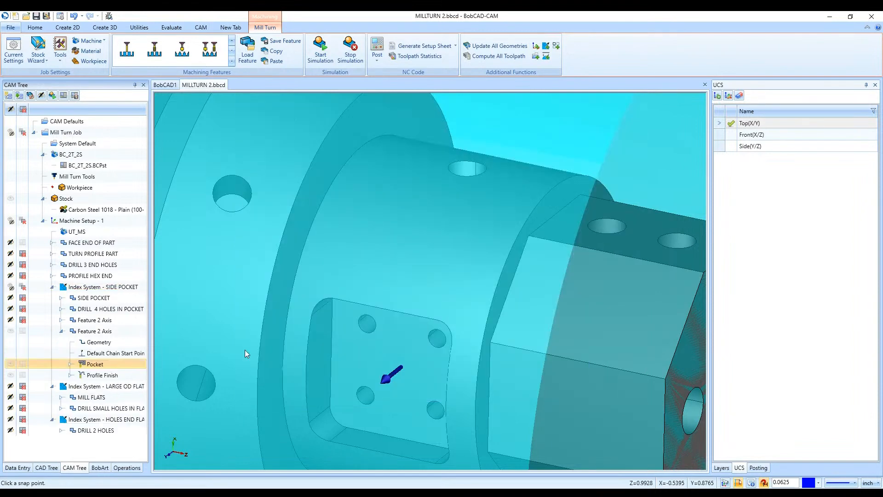
- Collapse the newly created Feature 2 Axis in the SIDE POCKET index system and delete it
{"action": "left_click", "coordinate": [62, 331]}
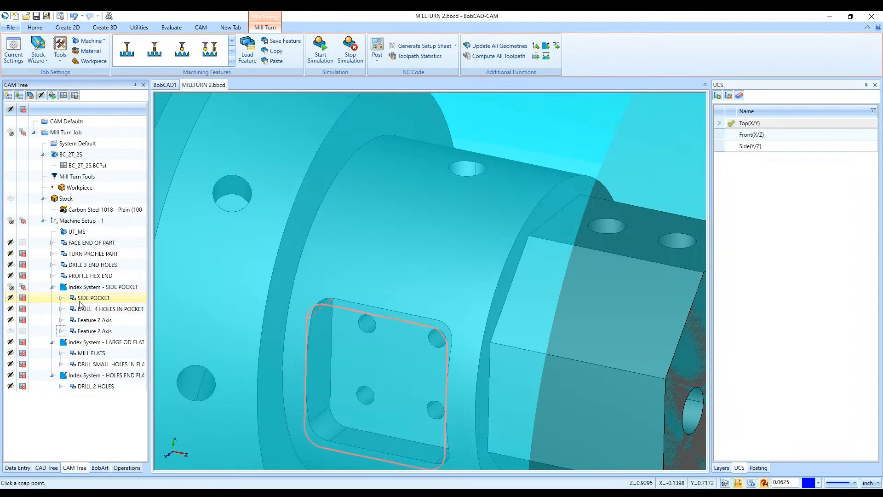
{"action": "left_click", "coordinate": [83, 299]}
{"action": "left_click", "coordinate": [80, 331]}
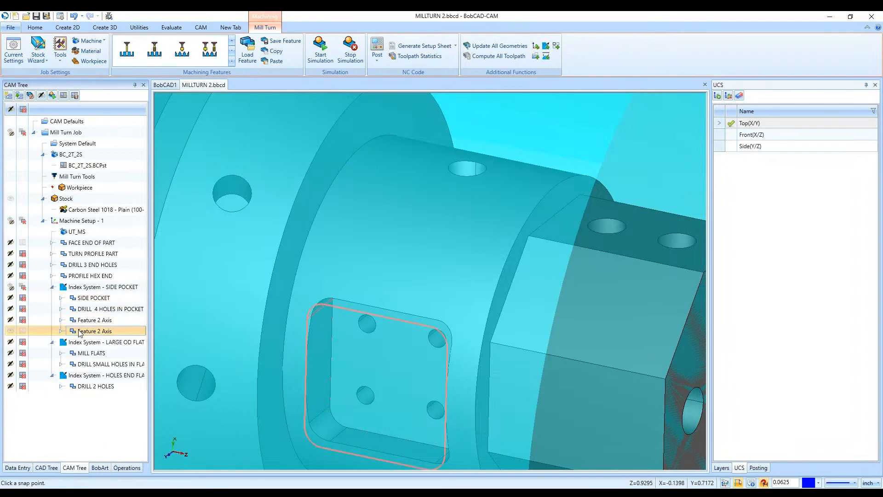
{"action": "key", "text": "Delete"}
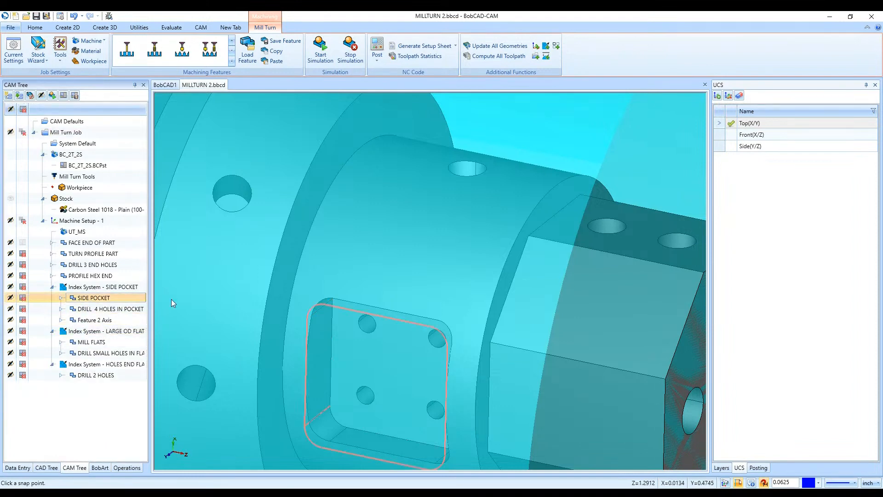
- Display the toolpaths of the SIDE POCKET and DRILL 4 HOLES IN POCKET features on the part
{"action": "scroll", "coordinate": [323, 319], "scroll_direction": "down", "scroll_amount": 5}
{"action": "left_click", "coordinate": [99, 320]}
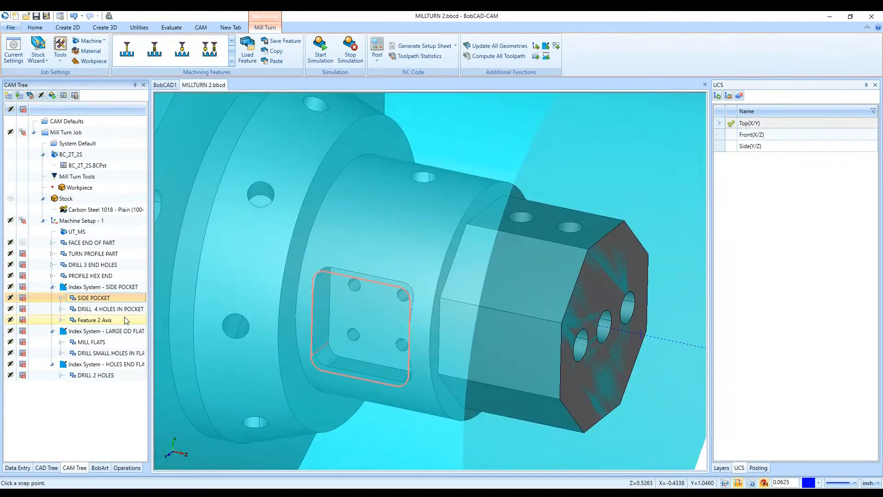
{"action": "left_click", "coordinate": [117, 309]}
{"action": "scroll", "coordinate": [361, 313], "scroll_direction": "up", "scroll_amount": 4}
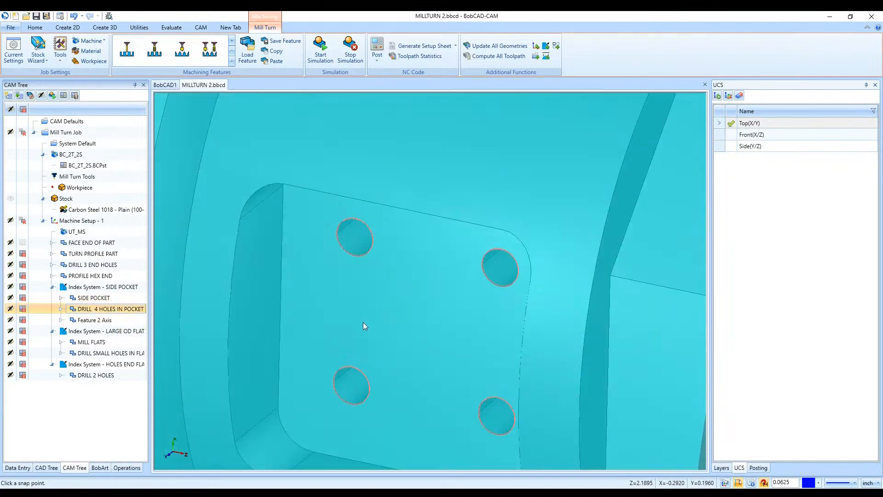
{"action": "left_click", "coordinate": [10, 301]}
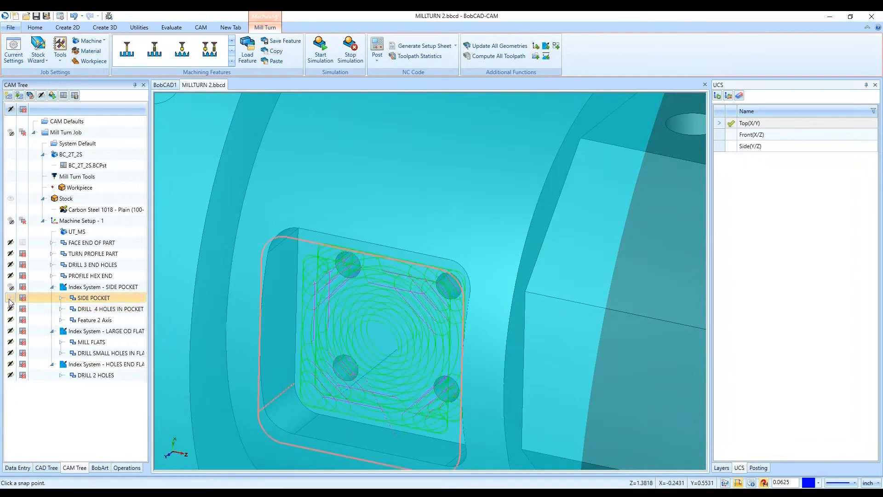
{"action": "left_click", "coordinate": [11, 309]}
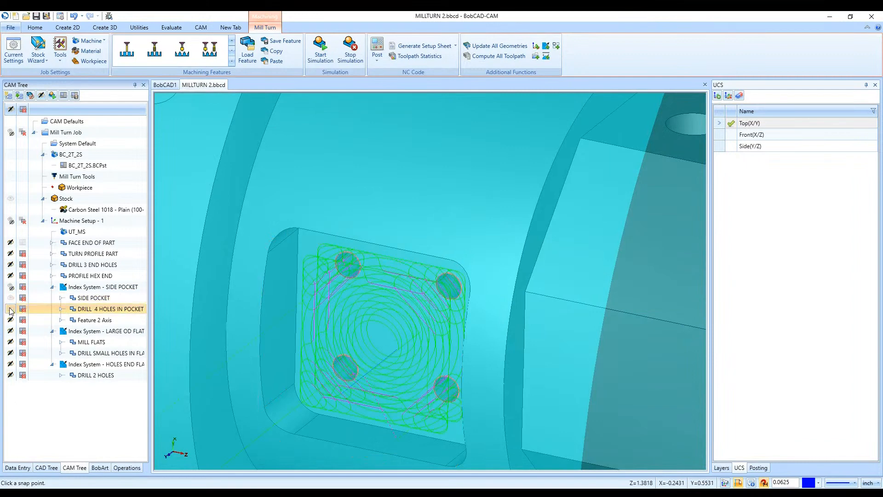
{"action": "left_click", "coordinate": [10, 309]}
- Expand Feature 2 Axis and backplot its Profile Finish operation, closing the backplot when done
{"action": "left_click", "coordinate": [67, 321]}
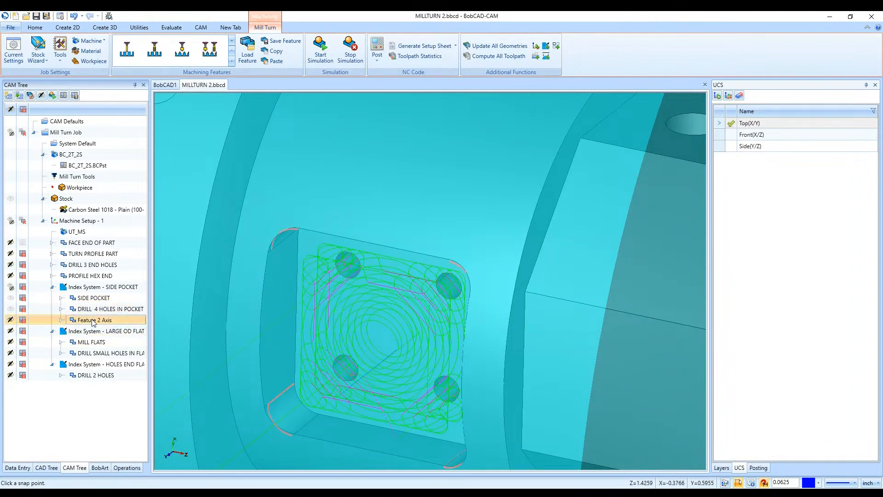
{"action": "left_click", "coordinate": [60, 320]}
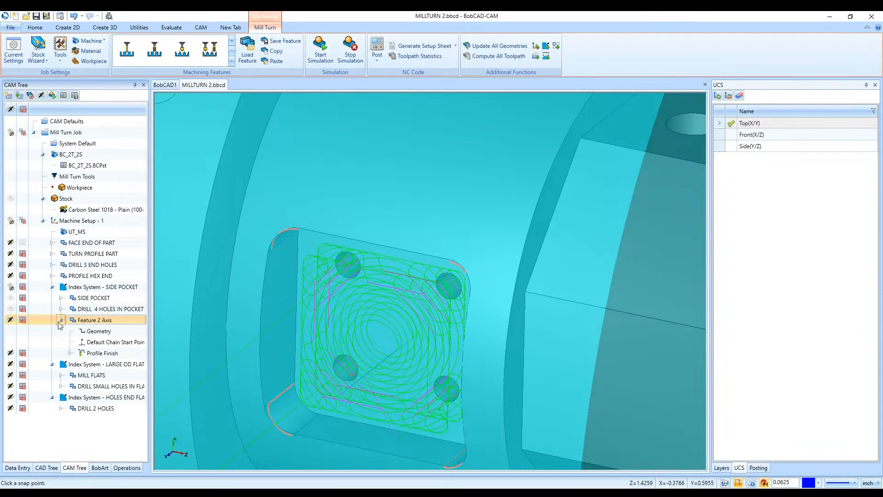
{"action": "left_click", "coordinate": [102, 353]}
{"action": "scroll", "coordinate": [275, 346], "scroll_direction": "down", "scroll_amount": 3}
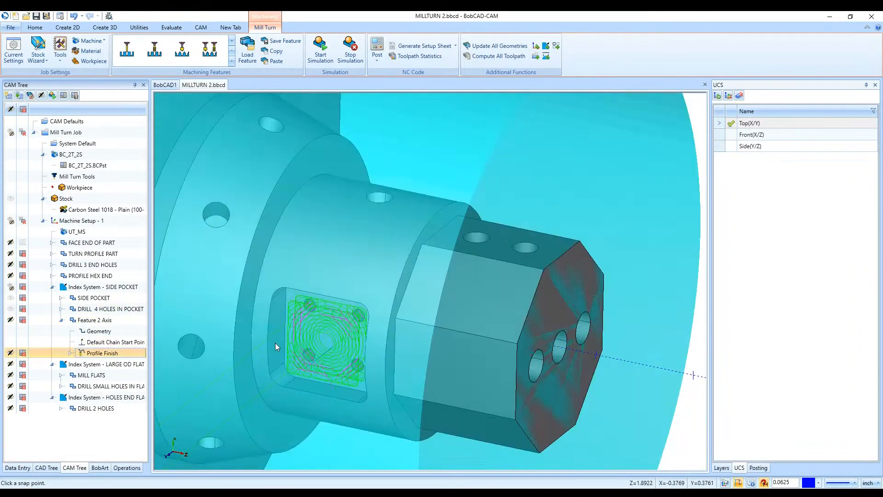
{"action": "scroll", "coordinate": [275, 343], "scroll_direction": "down", "scroll_amount": 3}
{"action": "mouse_move", "coordinate": [427, 347]}
{"action": "middle_mouse_down"}
{"action": "mouse_move", "coordinate": [468, 319]}
{"action": "mouse_move", "coordinate": [422, 353]}
{"action": "middle_mouse_up"}
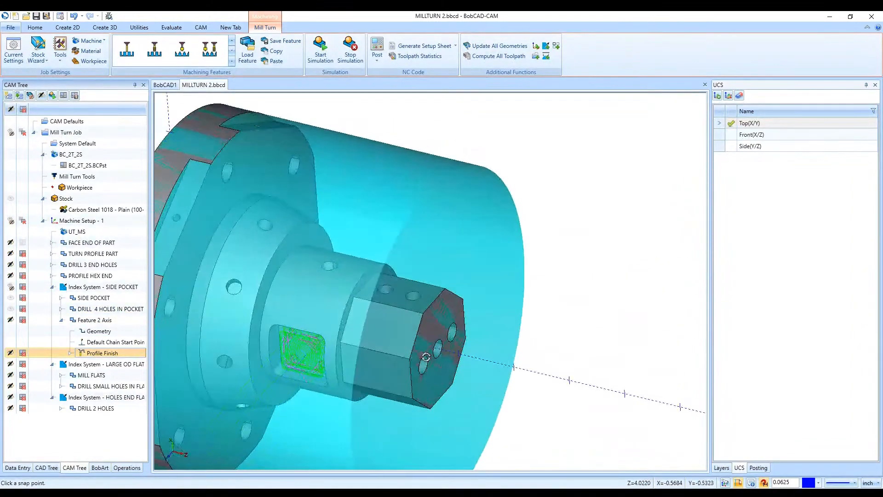
{"action": "right_click", "coordinate": [110, 354]}
{"action": "left_click", "coordinate": [143, 239]}
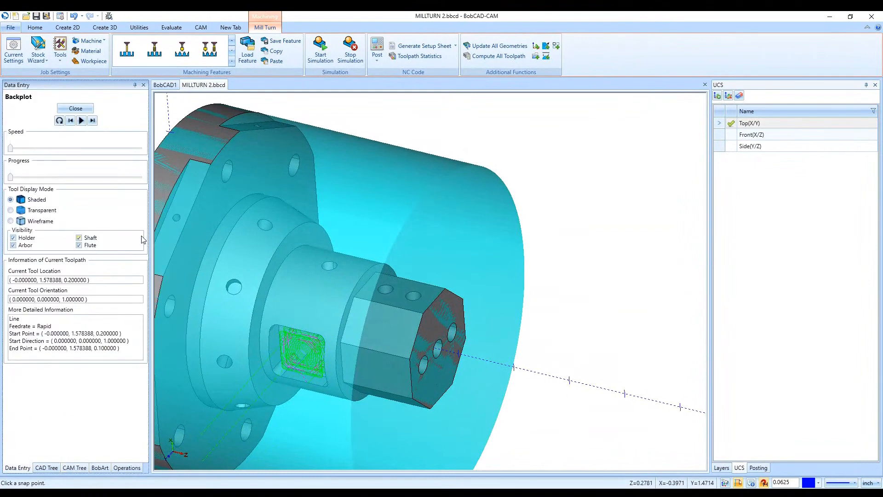
{"action": "left_click", "coordinate": [93, 120]}
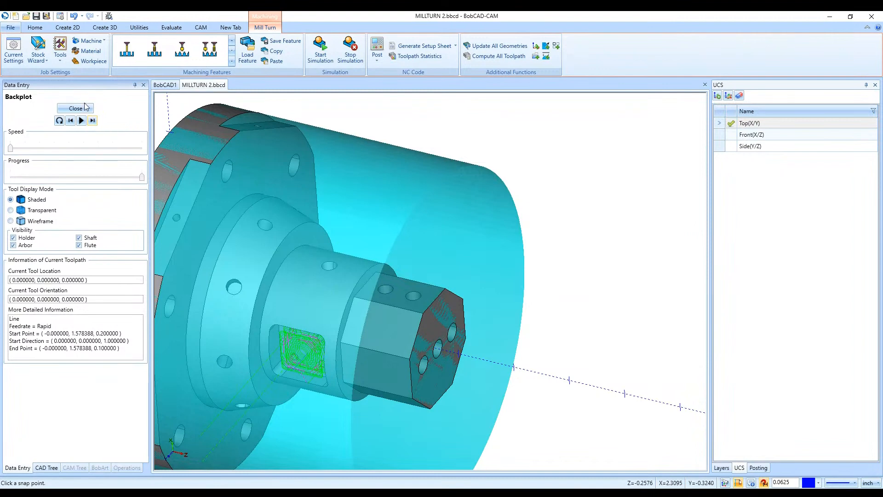
{"action": "left_click", "coordinate": [84, 108]}
- Delete Feature 2 Axis from the SIDE POCKET index system and hide the toolpaths of that index system
{"action": "left_click", "coordinate": [105, 320]}
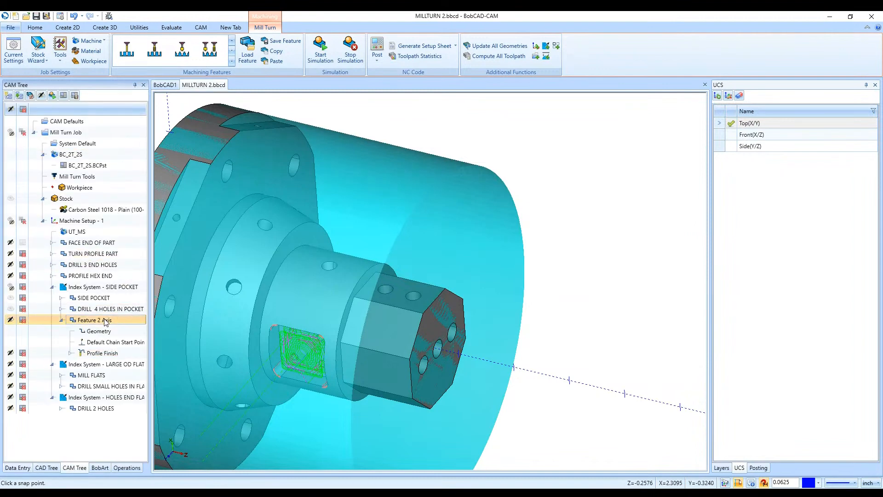
{"action": "key", "text": "Delete"}
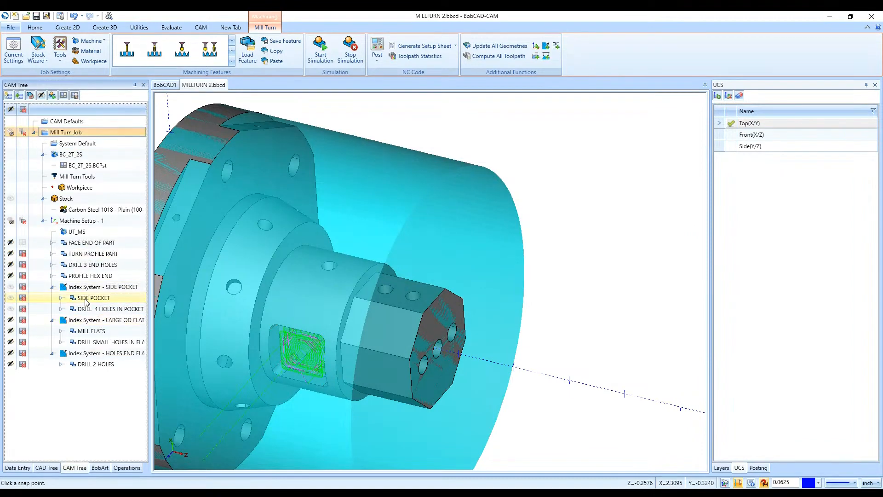
{"action": "left_click", "coordinate": [84, 300]}
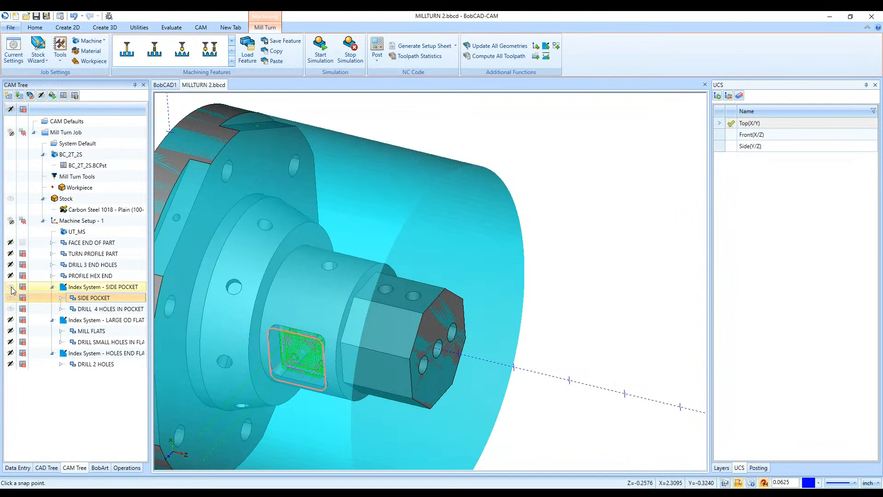
{"action": "left_click", "coordinate": [11, 287]}
- Backplot the Drill UT3 operation of DRILL 4 HOLES IN POCKET, stepping the tool through the holes, and close the backplot
{"action": "left_click", "coordinate": [60, 308]}
{"action": "right_click", "coordinate": [98, 310]}
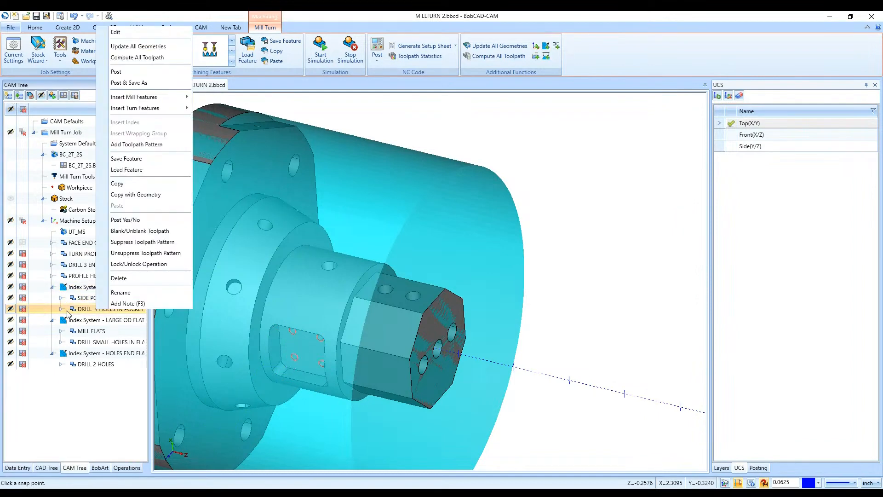
{"action": "left_click", "coordinate": [62, 310]}
{"action": "right_click", "coordinate": [98, 345]}
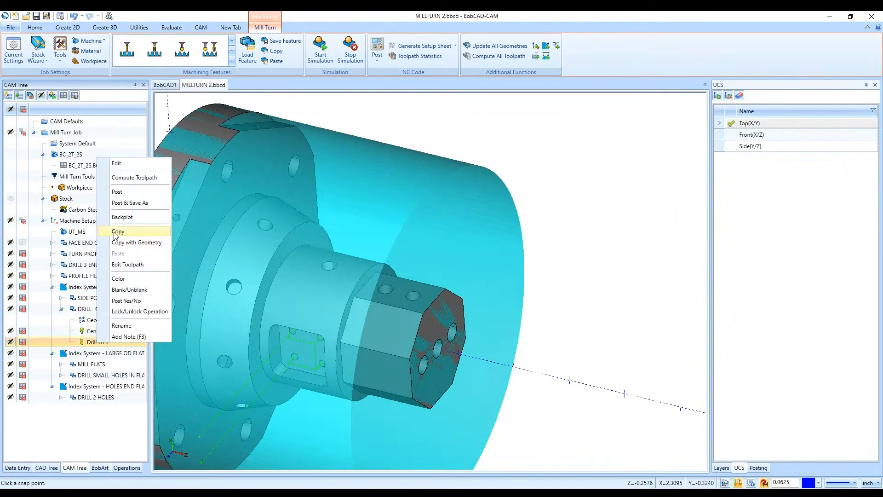
{"action": "left_click", "coordinate": [132, 216]}
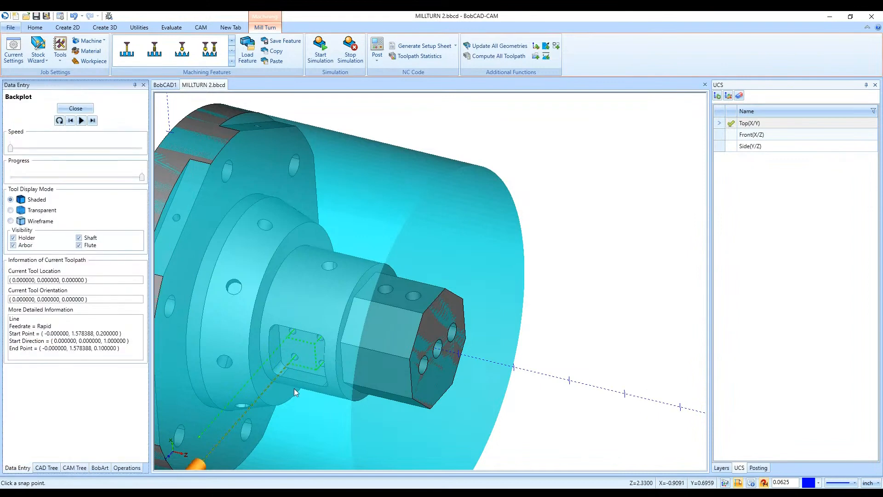
{"action": "scroll", "coordinate": [293, 360], "scroll_direction": "down", "scroll_amount": 3}
{"action": "scroll", "coordinate": [293, 361], "scroll_direction": "up", "scroll_amount": 4}
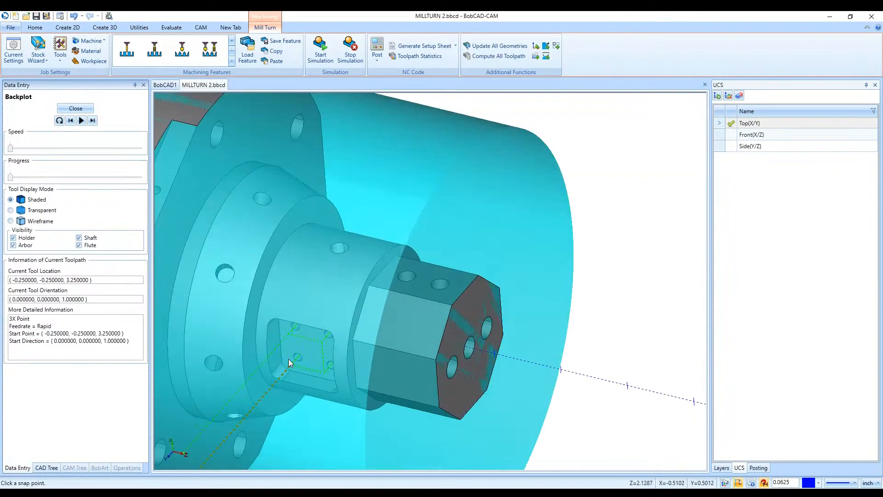
{"action": "left_click", "coordinate": [90, 121]}
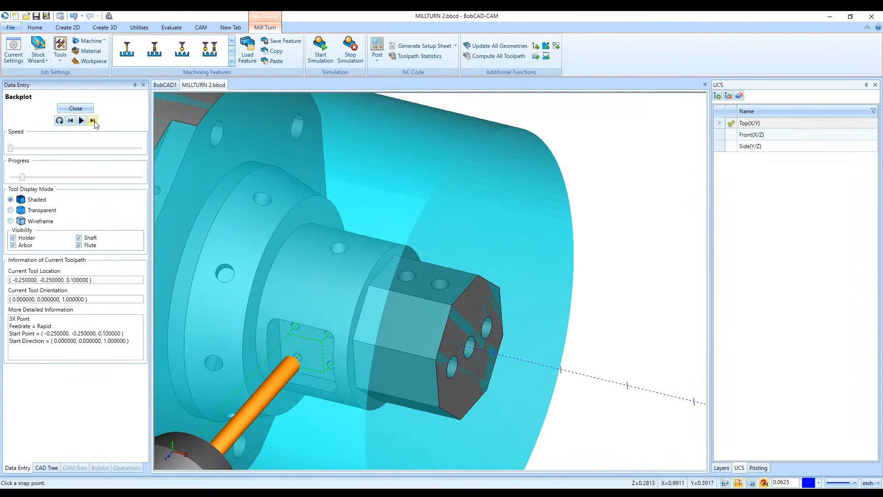
{"action": "left_click", "coordinate": [92, 121]}
{"action": "left_click", "coordinate": [96, 122]}
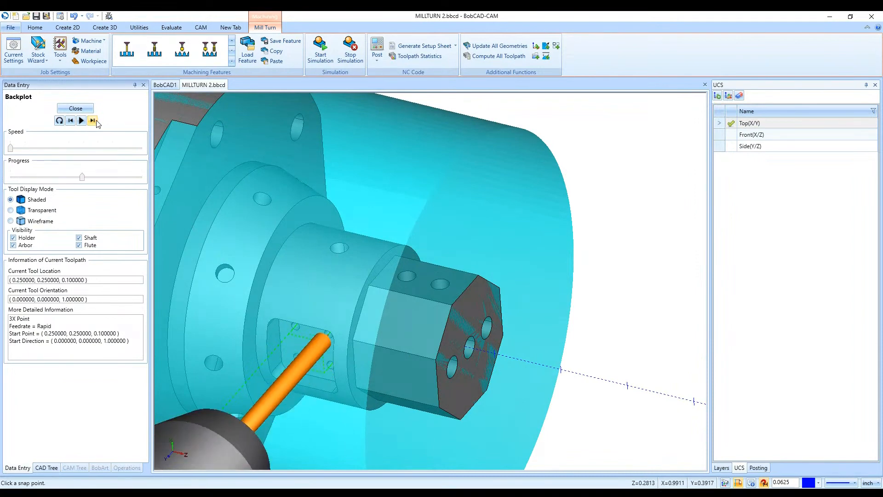
{"action": "left_click", "coordinate": [96, 122]}
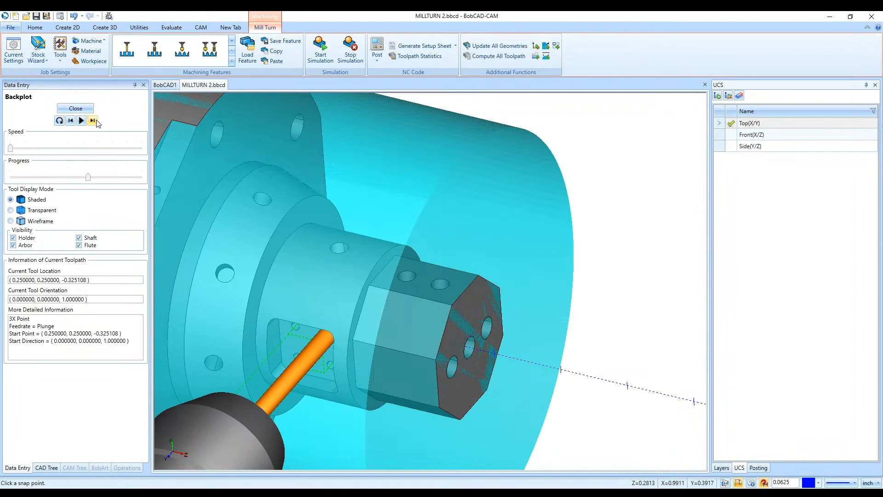
{"action": "left_click", "coordinate": [75, 108]}
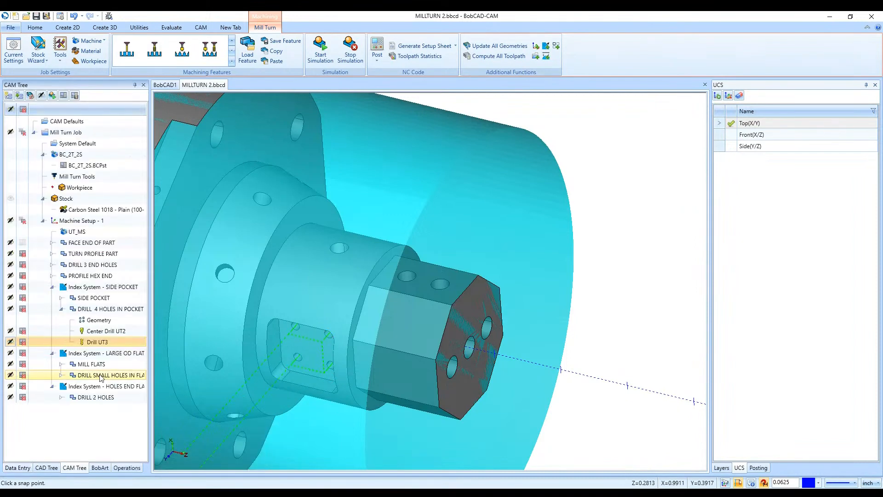
- Look at the tool settings of the Drill UT3 operation and leave them without changes
{"action": "double_click", "coordinate": [96, 343]}
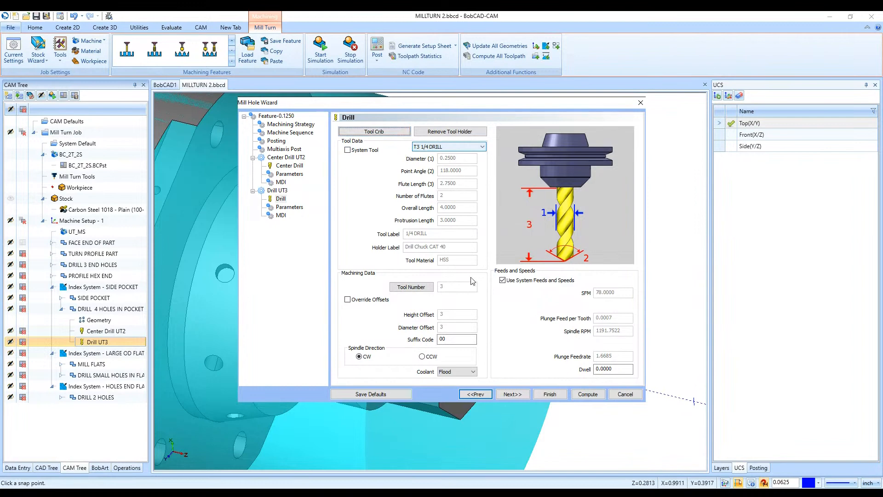
{"action": "left_click", "coordinate": [621, 397]}
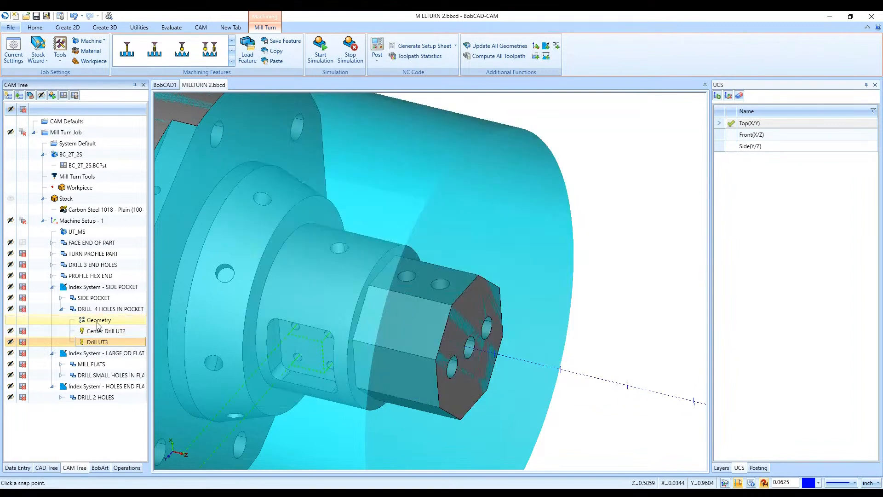
- Delete DRILL 4 HOLES IN POCKET and start a new Mill Drill Hole feature in the SIDE POCKET index system
{"action": "left_click", "coordinate": [94, 312]}
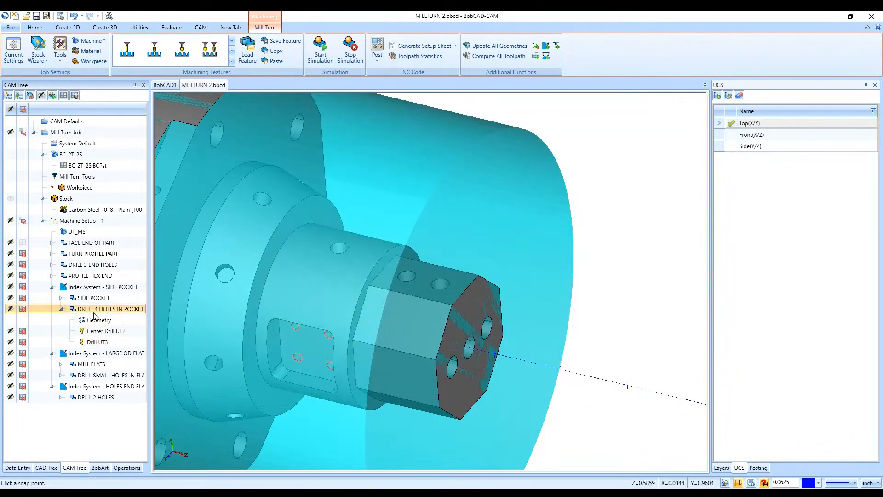
{"action": "key", "text": "Delete"}
{"action": "left_click", "coordinate": [92, 289]}
{"action": "right_click", "coordinate": [92, 289]}
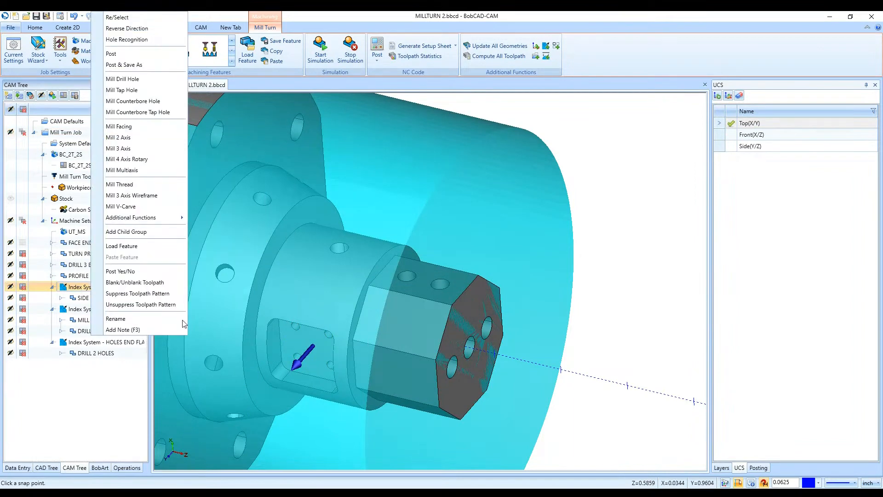
{"action": "left_click", "coordinate": [123, 78]}
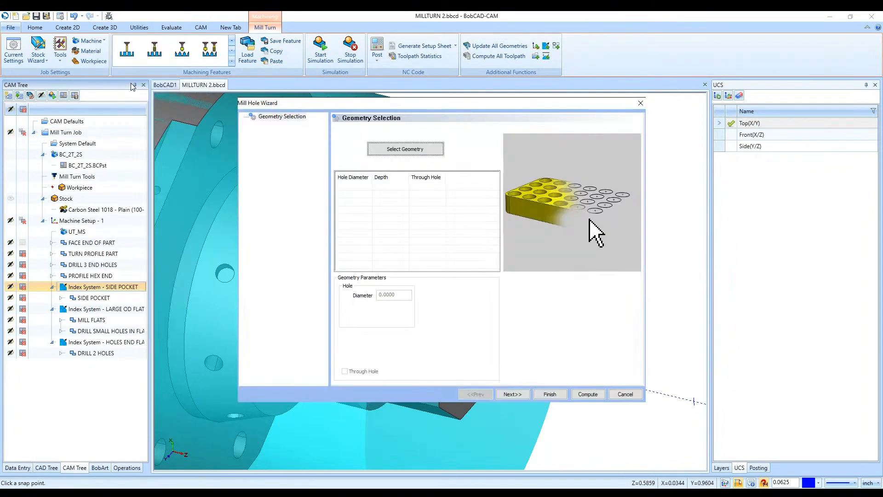
- Select the edges of the four holes in the pocket floor as the drilling geometry
{"action": "left_click", "coordinate": [405, 149]}
{"action": "scroll", "coordinate": [291, 349], "scroll_direction": "up", "scroll_amount": 5}
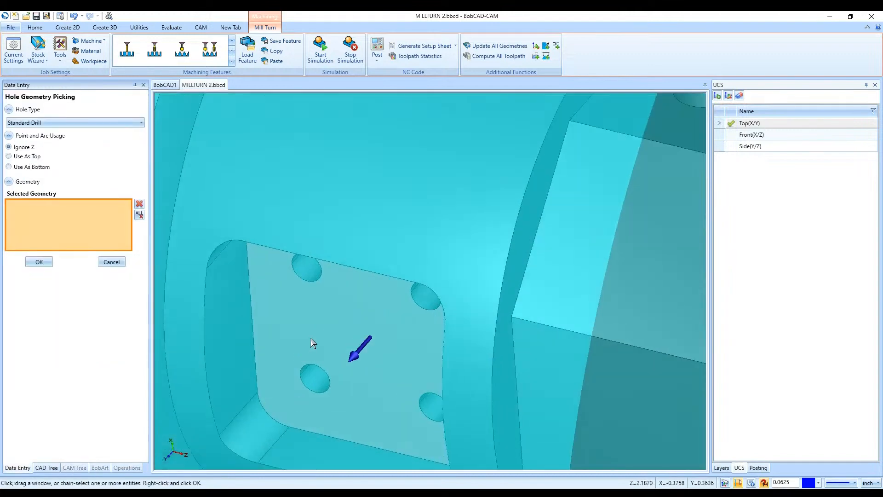
{"action": "left_click", "coordinate": [314, 279]}
{"action": "left_click", "coordinate": [417, 306]}
{"action": "left_click", "coordinate": [426, 396]}
{"action": "left_click", "coordinate": [322, 393]}
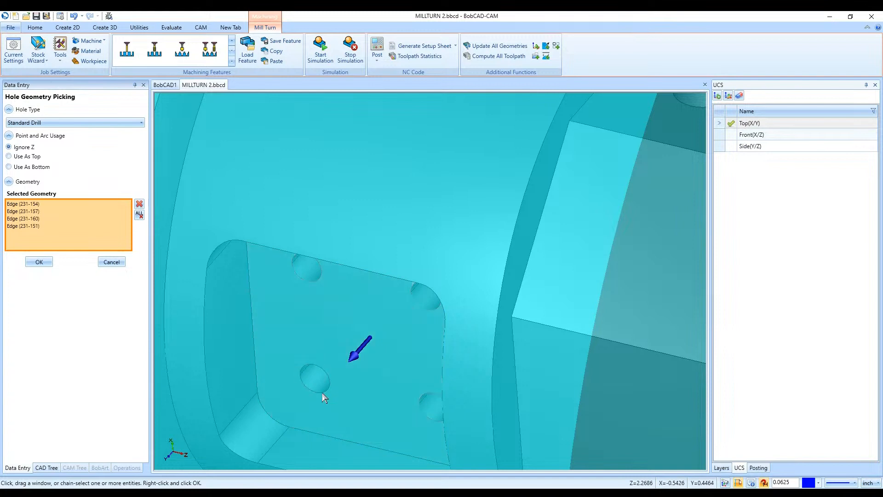
{"action": "left_click", "coordinate": [45, 263]}
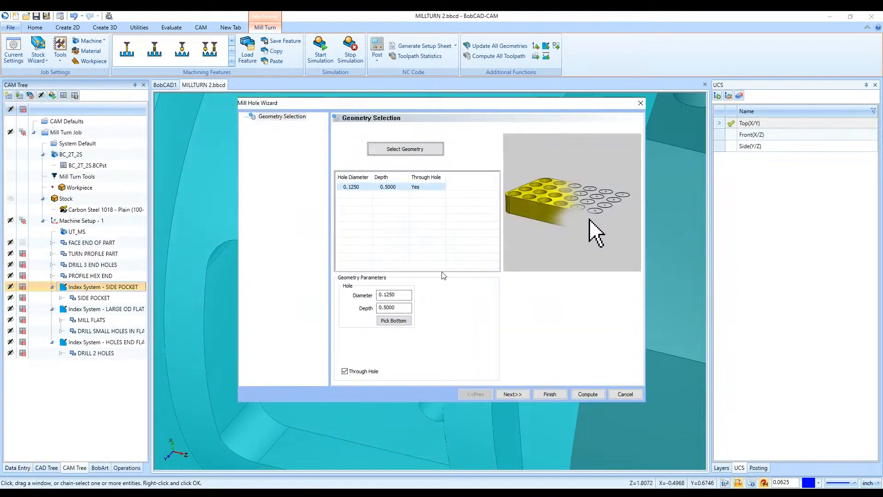
- Set the hole depth to 0.2500 by picking the bottom of one of the pocket holes
{"action": "left_click", "coordinate": [392, 325]}
{"action": "middle_click_drag", "start_coordinate": [418, 339], "coordinate": [437, 322]}
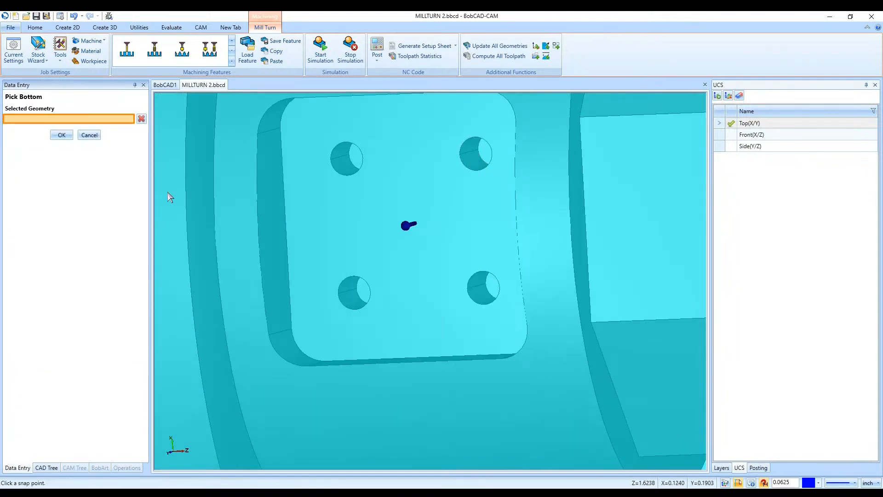
{"action": "left_click", "coordinate": [478, 150]}
{"action": "left_click", "coordinate": [62, 135]}
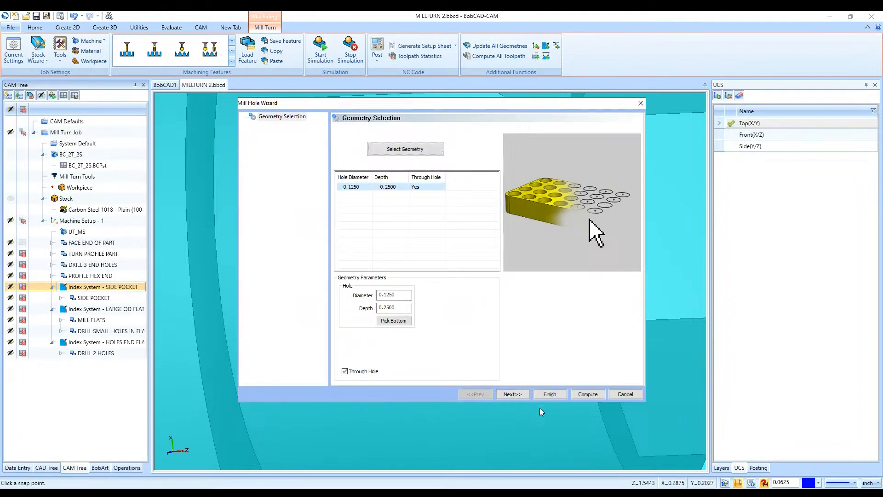
{"action": "left_click", "coordinate": [407, 308]}
- Apply the default Hole machining strategy and continue to the Posting settings of the drilling feature
{"action": "left_click", "coordinate": [518, 394]}
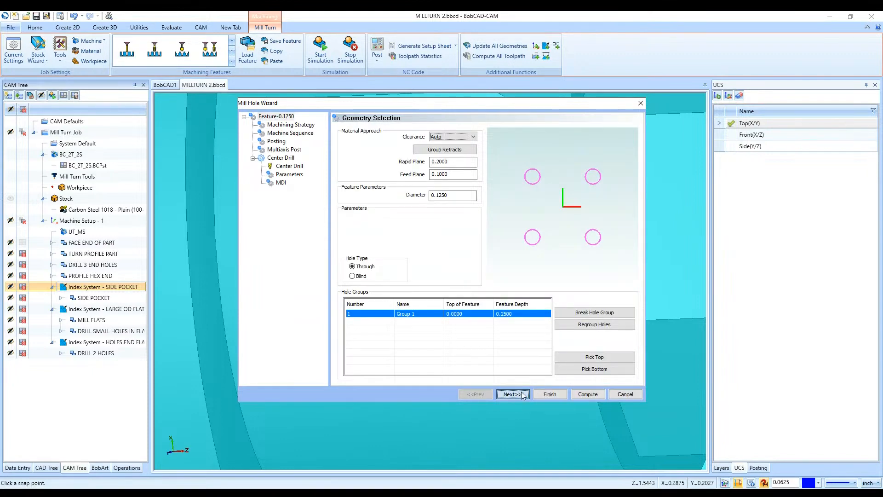
{"action": "left_click", "coordinate": [523, 394]}
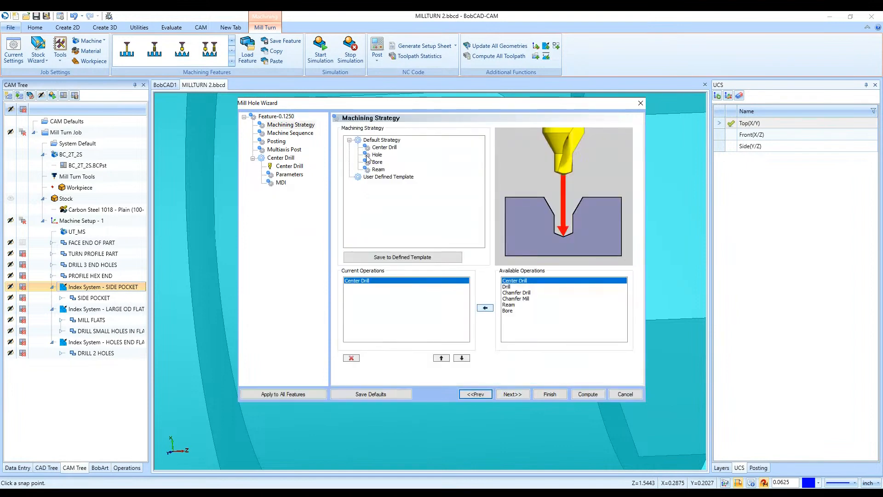
{"action": "left_click", "coordinate": [368, 155]}
{"action": "left_click", "coordinate": [513, 394]}
{"action": "left_click", "coordinate": [510, 394]}
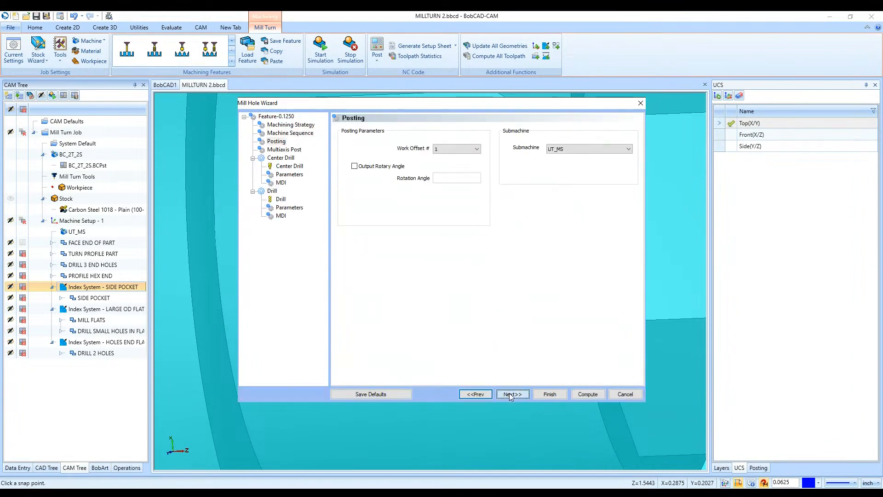
- Use the 4 CENTER DRILL at station 2 for the center drilling operation, with mounting orientation 2
{"action": "left_click", "coordinate": [509, 393]}
{"action": "left_click", "coordinate": [509, 393]}
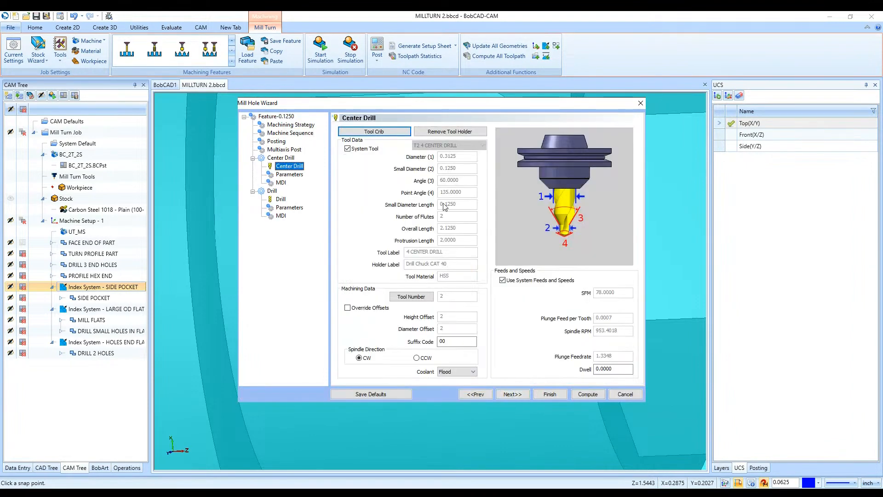
{"action": "left_click", "coordinate": [363, 134]}
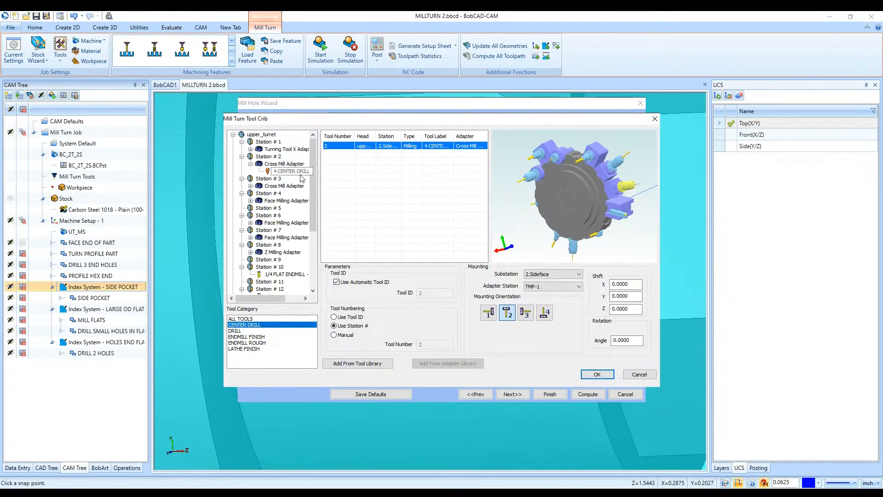
{"action": "left_click", "coordinate": [295, 174]}
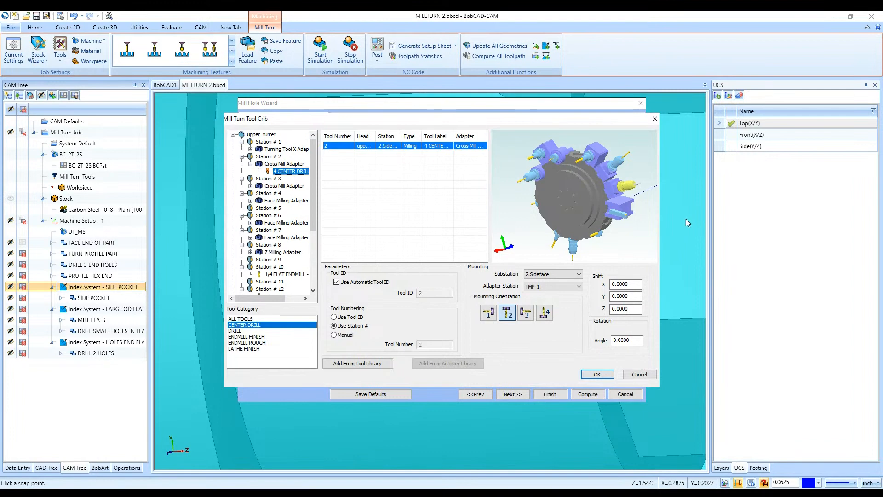
{"action": "middle_click_drag", "start_coordinate": [623, 193], "coordinate": [607, 233]}
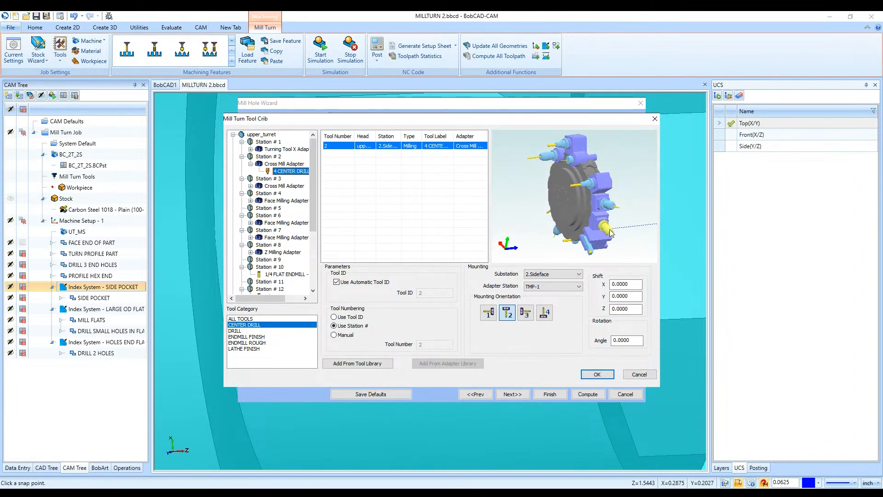
{"action": "middle_click_drag", "start_coordinate": [621, 226], "coordinate": [602, 229]}
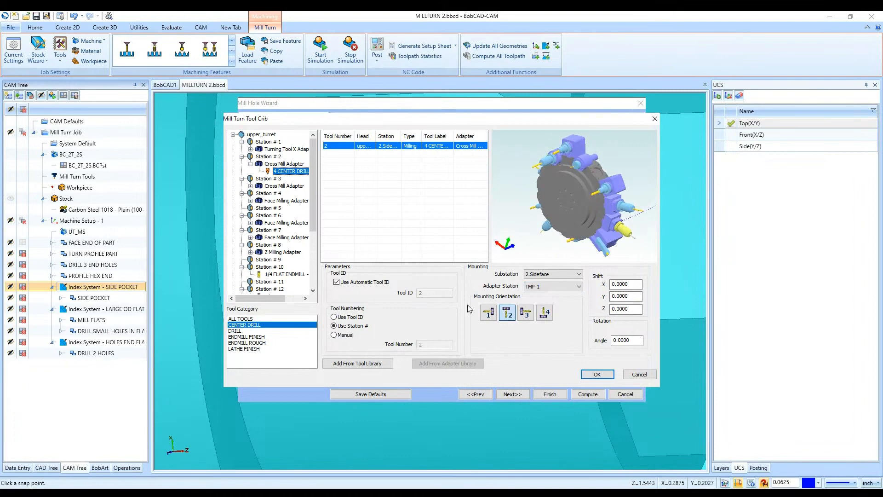
{"action": "left_click", "coordinate": [489, 313]}
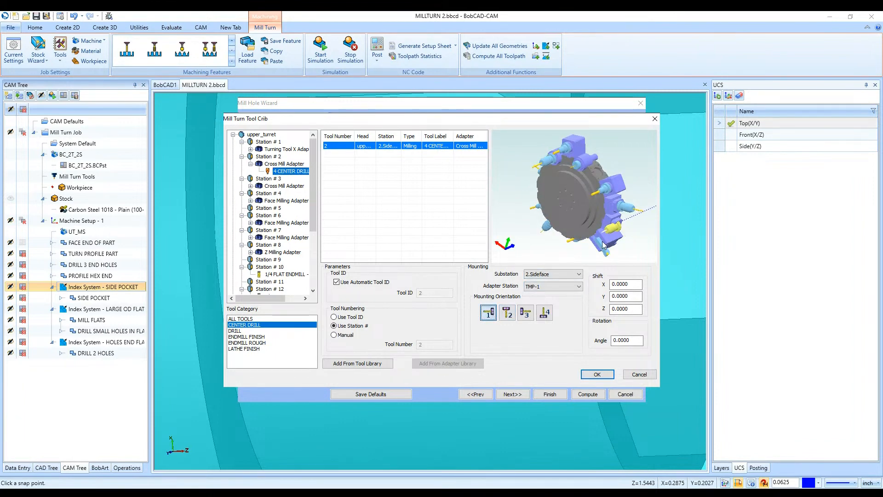
{"action": "left_click", "coordinate": [507, 313]}
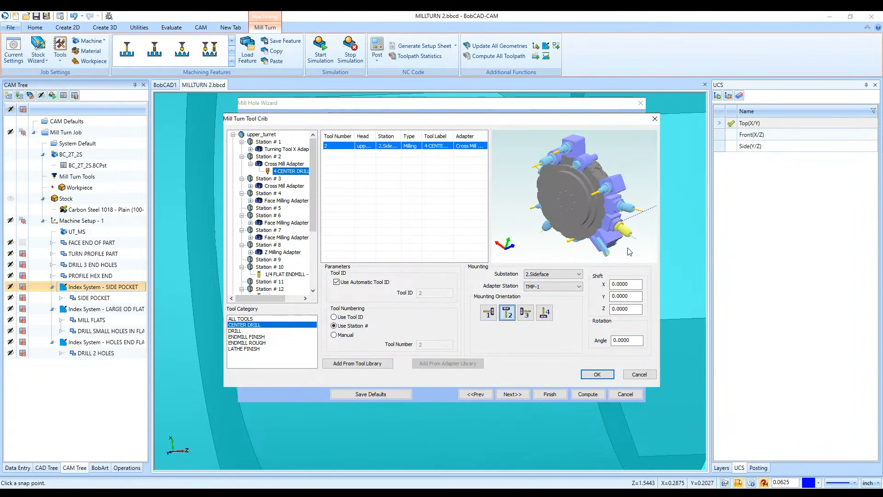
{"action": "left_click", "coordinate": [594, 377]}
- Assign the 1/8 DRILL at station 13 to the drill operation
{"action": "left_click", "coordinate": [282, 200]}
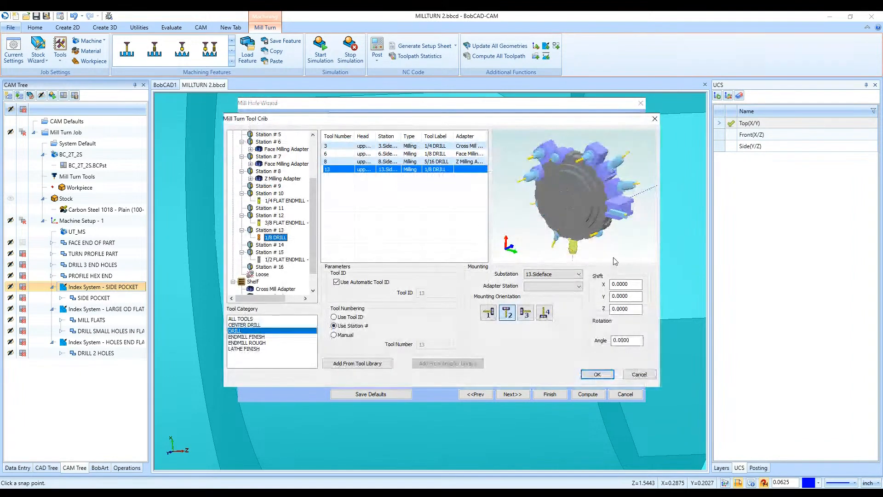
{"action": "middle_click_drag", "start_coordinate": [614, 258], "coordinate": [627, 223]}
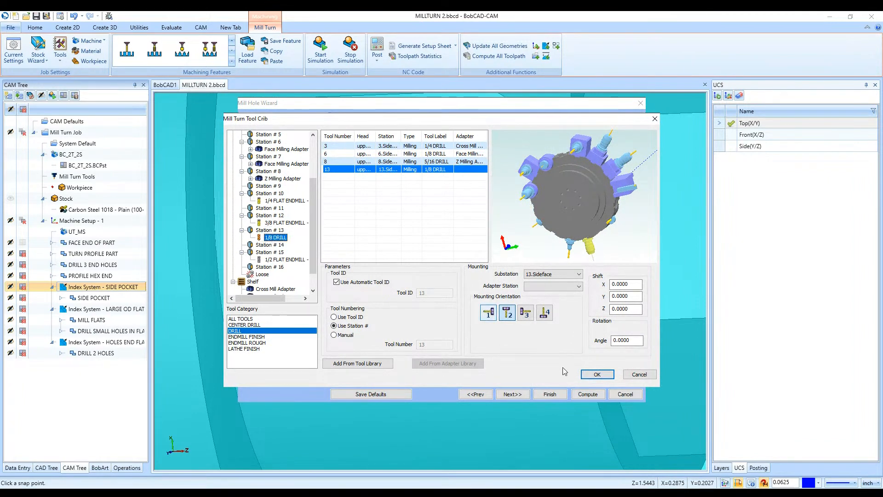
{"action": "mouse_move", "coordinate": [274, 238]}
{"action": "left_mouse_down"}
{"action": "mouse_move", "coordinate": [278, 278]}
{"action": "mouse_move", "coordinate": [269, 230]}
{"action": "left_mouse_up"}
{"action": "left_click", "coordinate": [596, 374]}
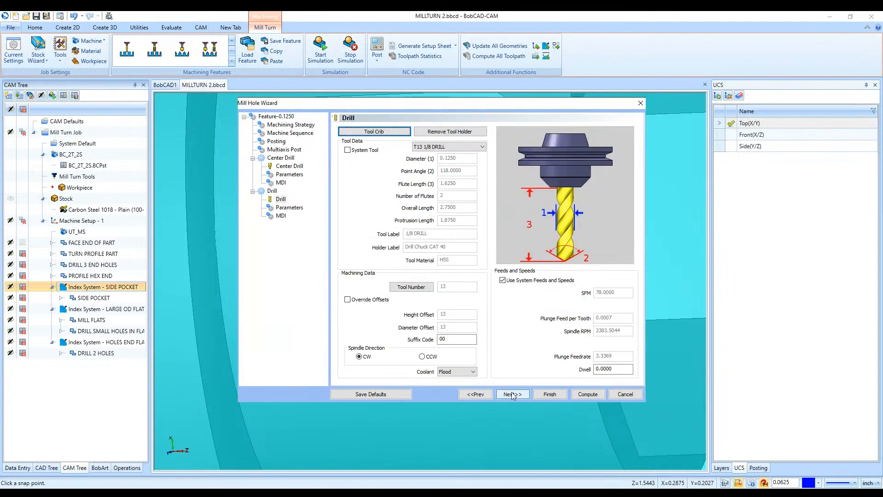
- Set the drill cycle type to Single Depth and compute the toolpath of the hole feature
{"action": "left_click", "coordinate": [512, 394]}
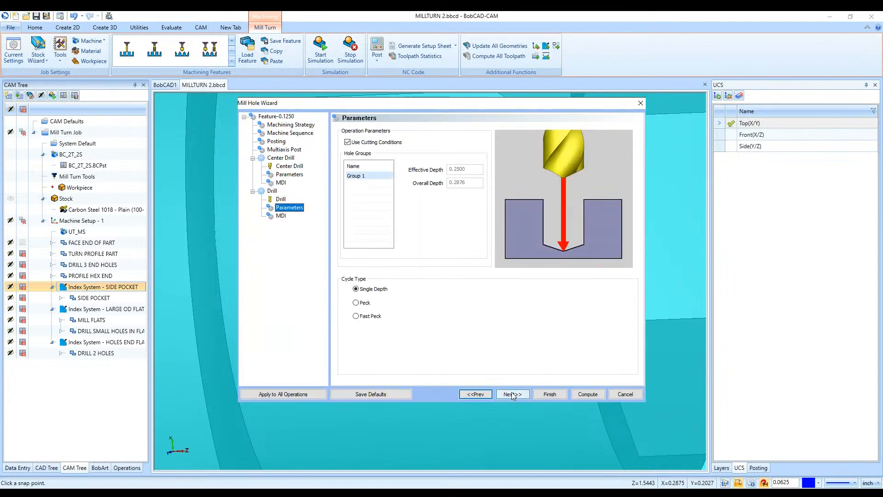
{"action": "left_click", "coordinate": [368, 304]}
{"action": "left_click", "coordinate": [371, 316]}
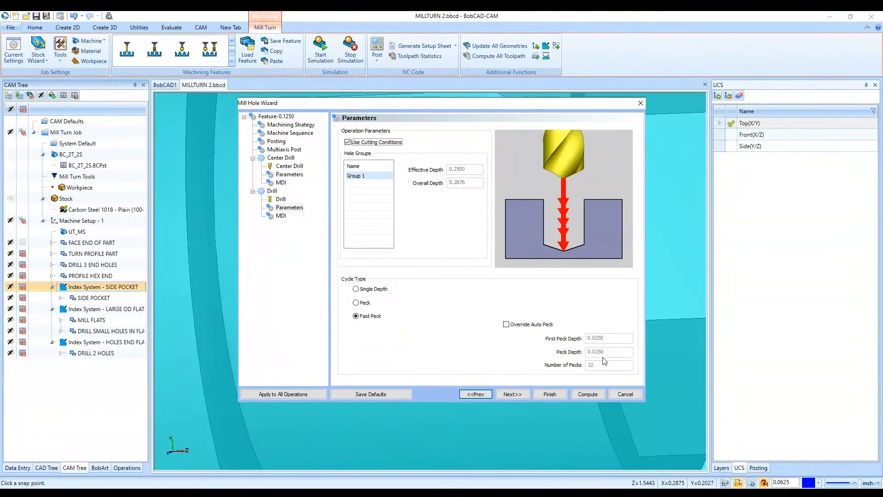
{"action": "left_click", "coordinate": [374, 288]}
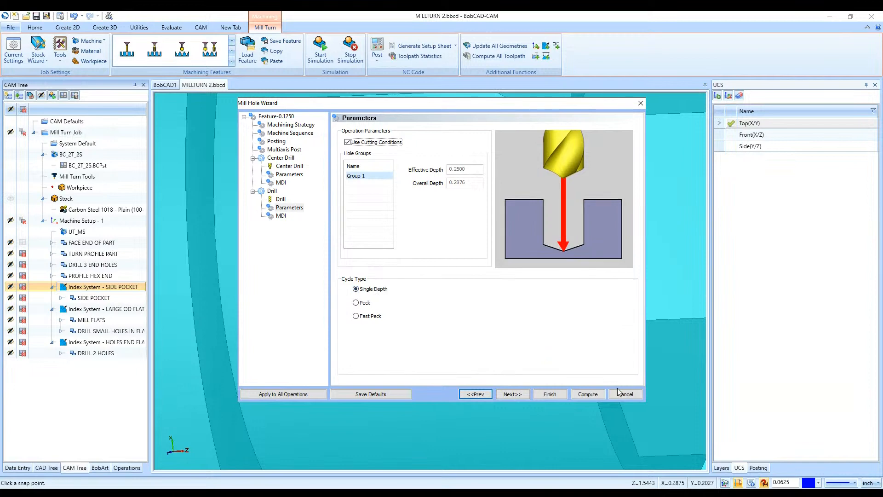
{"action": "left_click", "coordinate": [518, 397]}
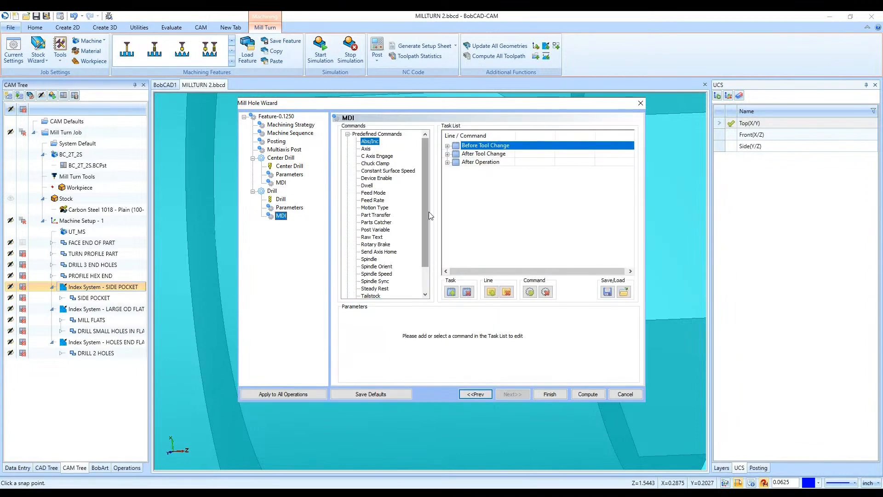
{"action": "left_click", "coordinate": [589, 394]}
- Examine the center drill and drill toolpaths on the four pocket holes and the geometry of the SIDE POCKET feature
{"action": "scroll", "coordinate": [402, 325], "scroll_direction": "down", "scroll_amount": 5}
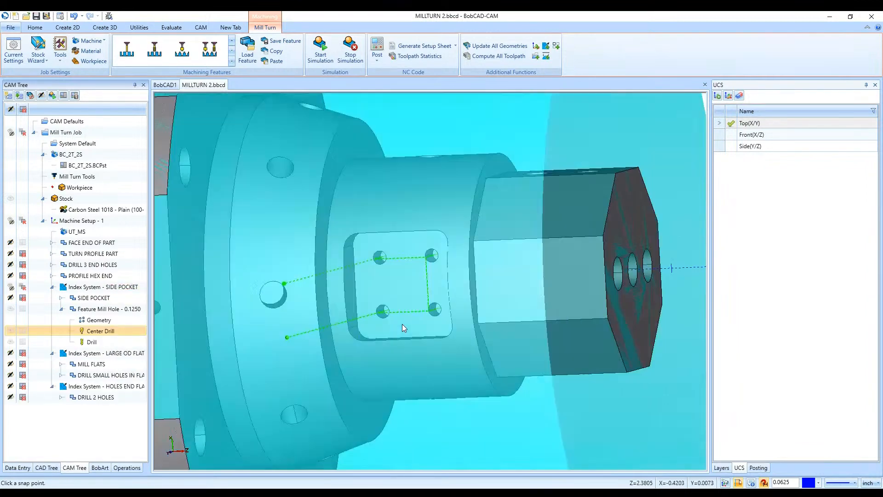
{"action": "middle_click_drag", "start_coordinate": [402, 324], "coordinate": [364, 346]}
{"action": "middle_click_drag", "start_coordinate": [332, 249], "coordinate": [317, 259]}
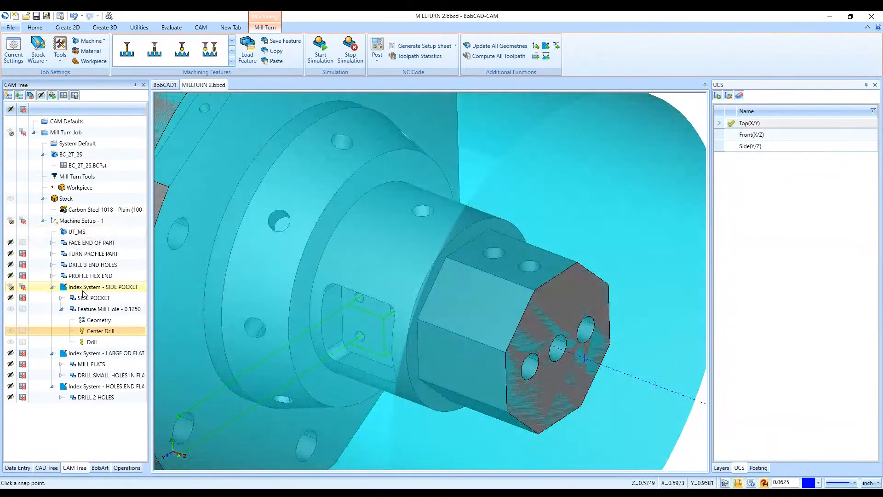
{"action": "left_click", "coordinate": [62, 309]}
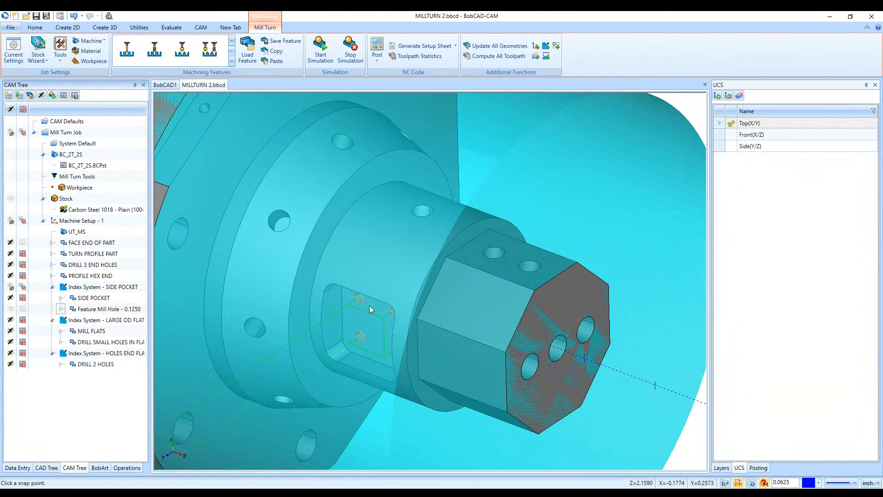
{"action": "left_click", "coordinate": [93, 298]}
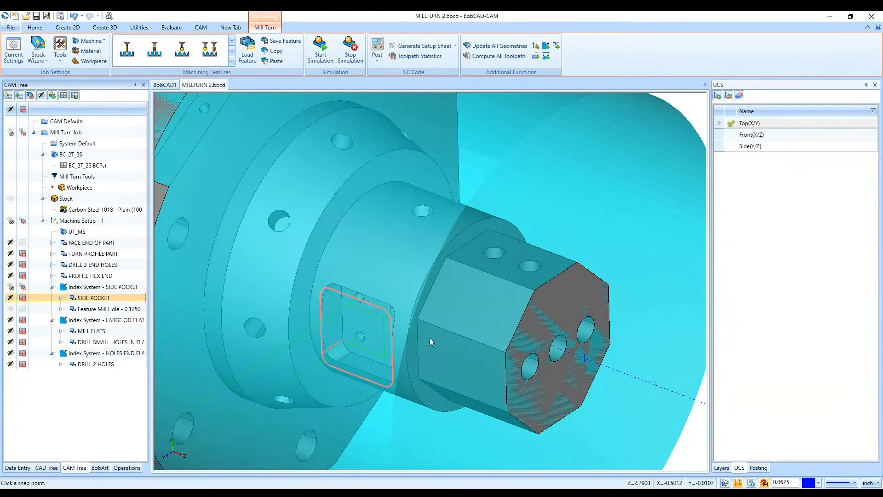
{"action": "scroll", "coordinate": [429, 338], "scroll_direction": "down", "scroll_amount": 5}
{"action": "scroll", "coordinate": [288, 399], "scroll_direction": "up", "scroll_amount": 4}
{"action": "scroll", "coordinate": [462, 295], "scroll_direction": "down", "scroll_amount": 4}
{"action": "scroll", "coordinate": [566, 238], "scroll_direction": "up", "scroll_amount": 4}
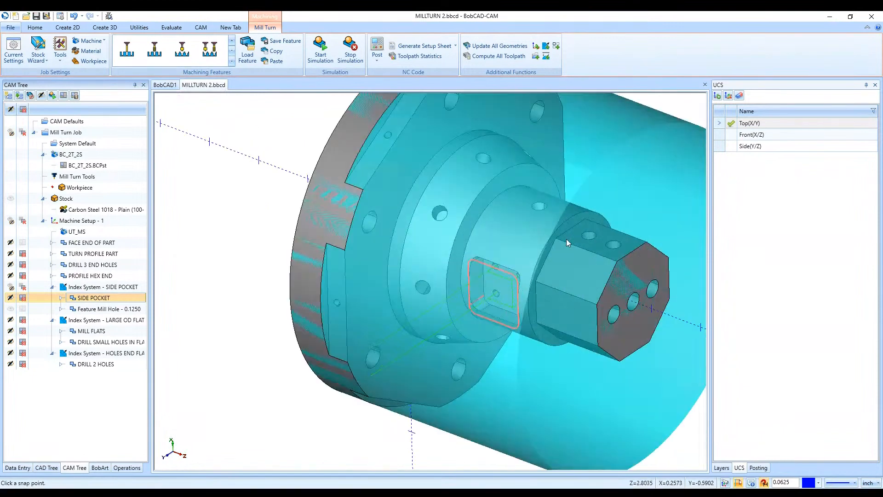
{"action": "scroll", "coordinate": [240, 338], "scroll_direction": "down", "scroll_amount": 3}
{"action": "scroll", "coordinate": [240, 338], "scroll_direction": "up", "scroll_amount": 2}
{"action": "scroll", "coordinate": [240, 339], "scroll_direction": "down", "scroll_amount": 2}
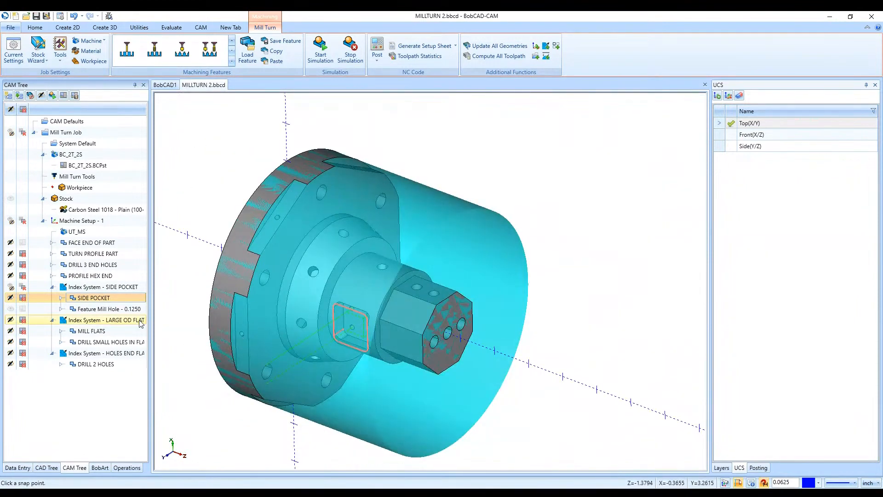
- Show the toolpaths of the MILL FLATS feature and the small-hole drilling feature in the LARGE OD FLAT index system
{"action": "left_click", "coordinate": [98, 321]}
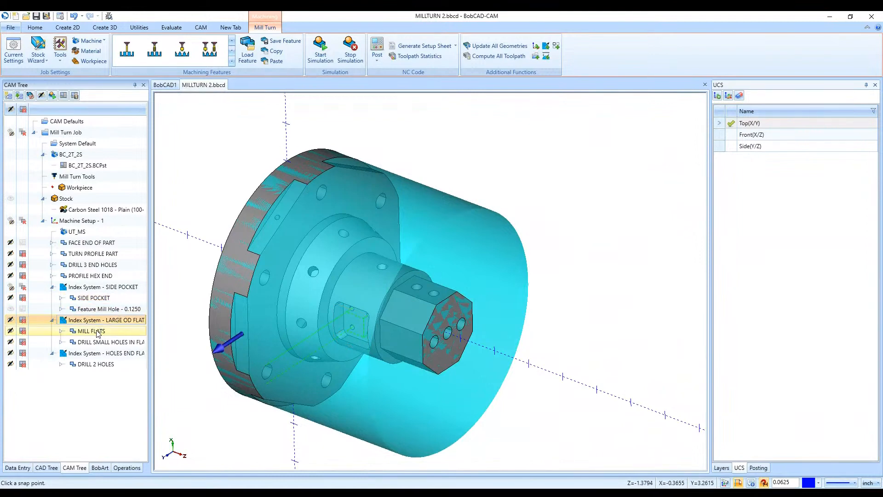
{"action": "left_click", "coordinate": [97, 332]}
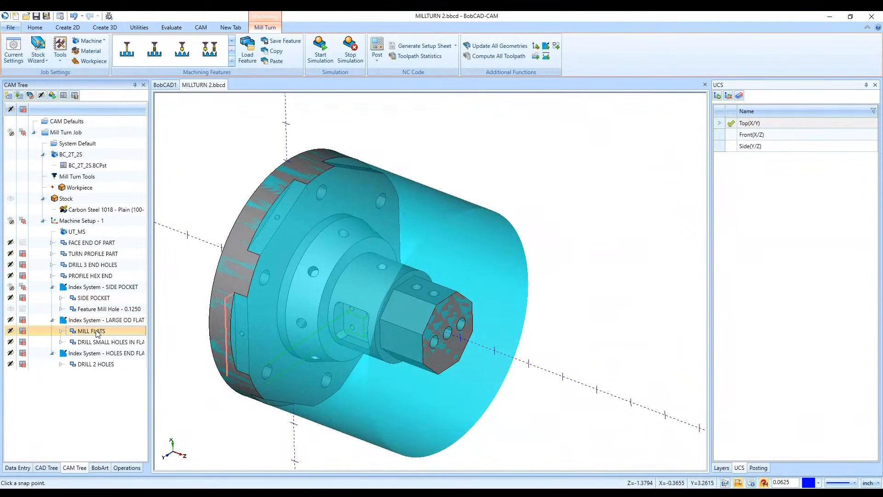
{"action": "left_click", "coordinate": [9, 331]}
{"action": "scroll", "coordinate": [215, 310], "scroll_direction": "up", "scroll_amount": 2}
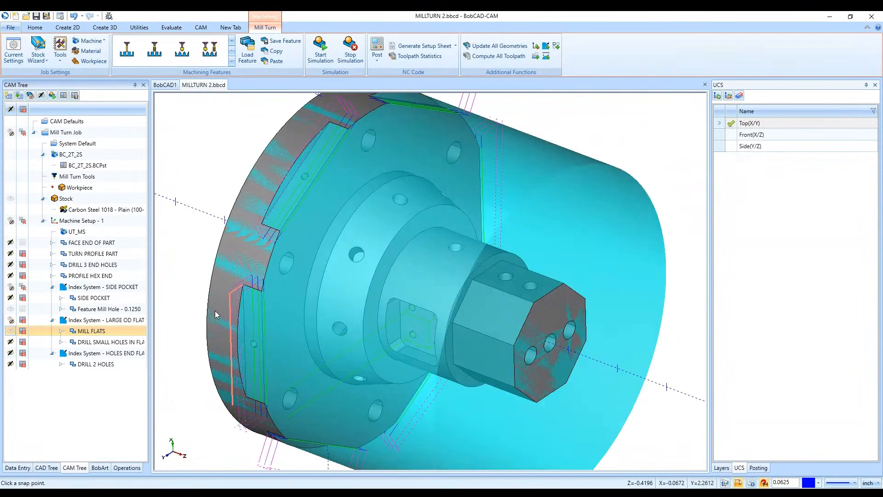
{"action": "left_click", "coordinate": [46, 342]}
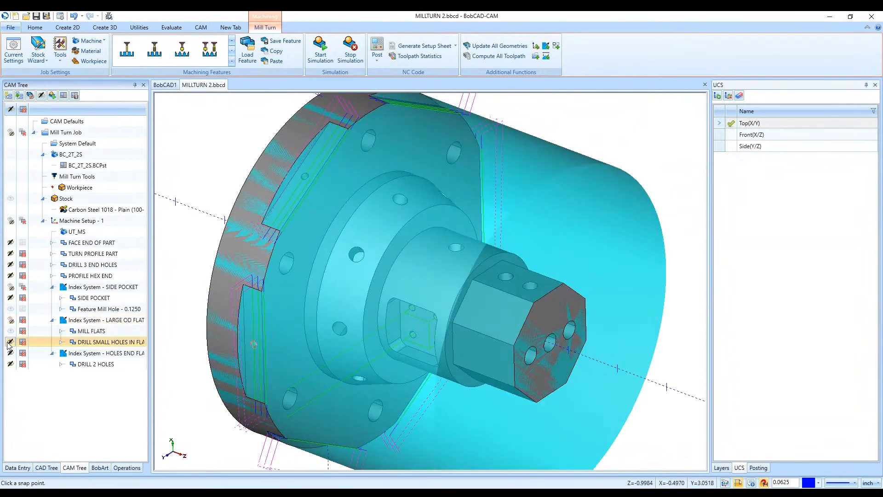
{"action": "left_click", "coordinate": [10, 342]}
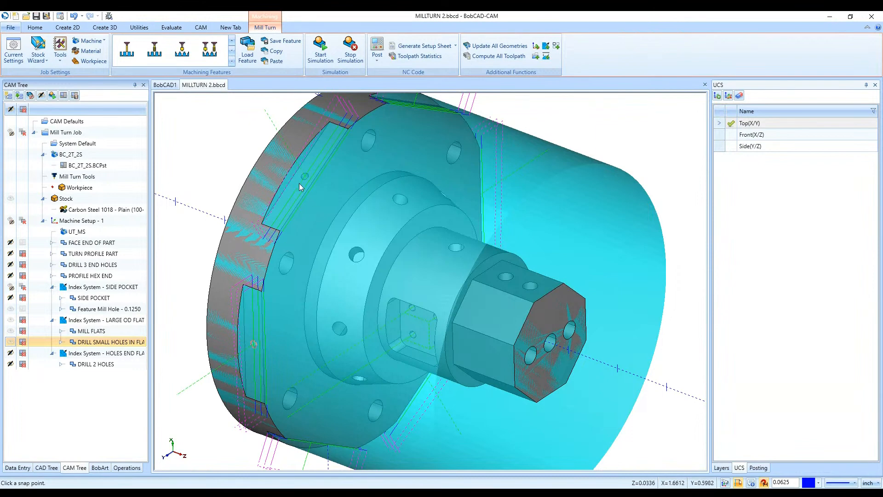
- Expand MILL FLATS and the small-hole drilling feature to inspect their toolpath patterns and operations
{"action": "right_click", "coordinate": [84, 322]}
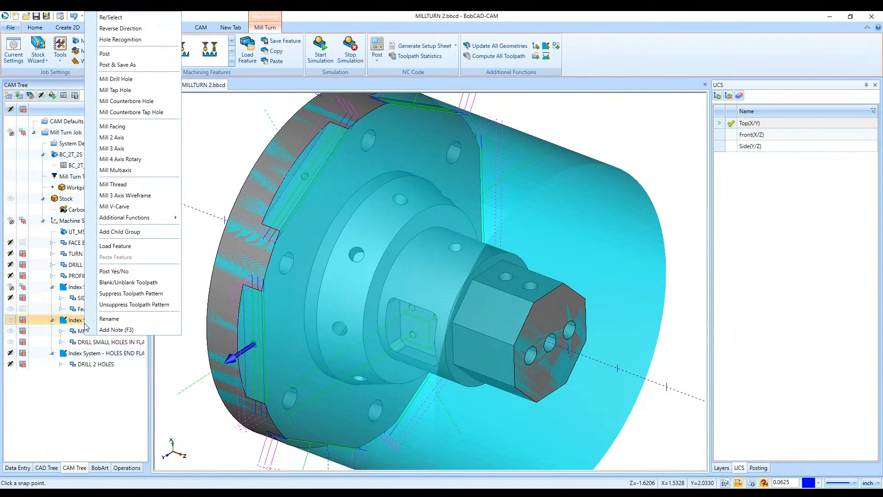
{"action": "left_click", "coordinate": [73, 433]}
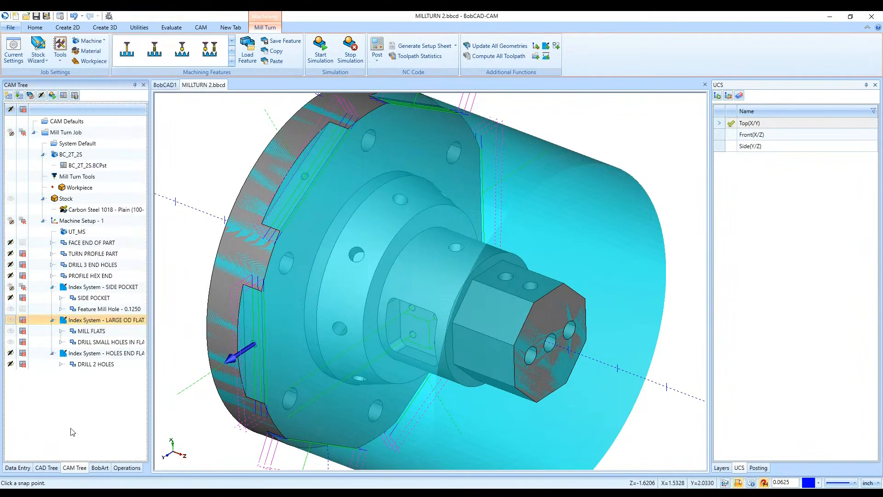
{"action": "left_click", "coordinate": [62, 332]}
{"action": "left_click", "coordinate": [61, 331]}
{"action": "left_click", "coordinate": [62, 331]}
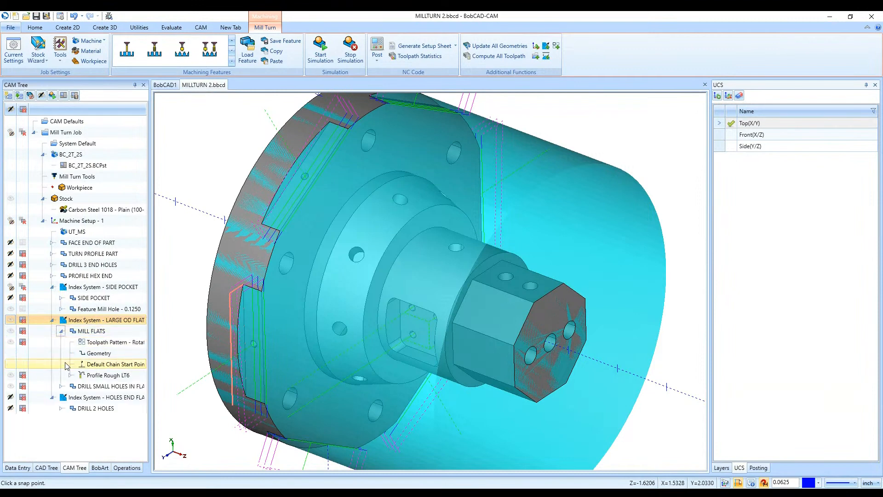
{"action": "left_click", "coordinate": [61, 386]}
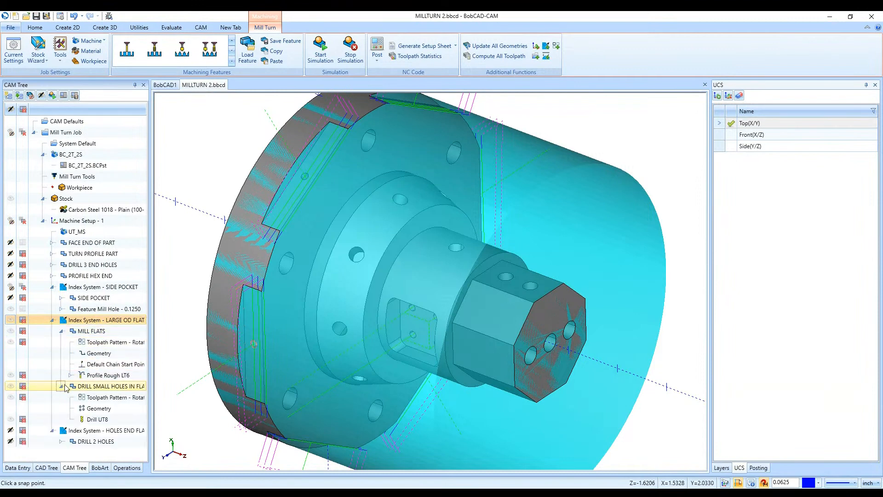
- Try adding a rotated toolpath pattern with the 3D option to the MILL FLATS feature, including picking the rotation axis start
{"action": "right_click", "coordinate": [87, 335]}
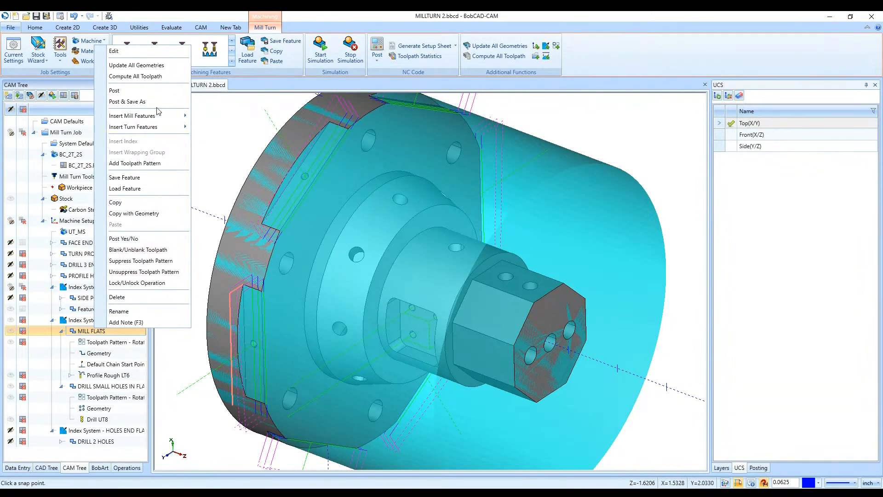
{"action": "left_click", "coordinate": [176, 167]}
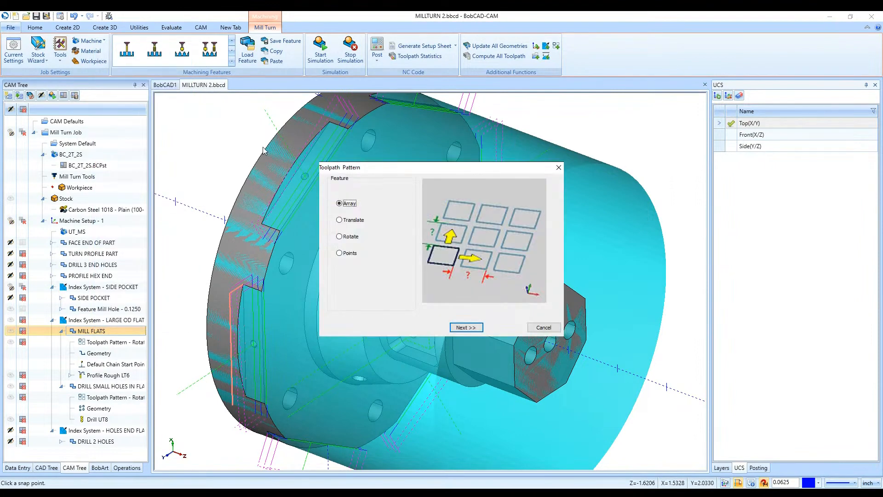
{"action": "left_click", "coordinate": [340, 220]}
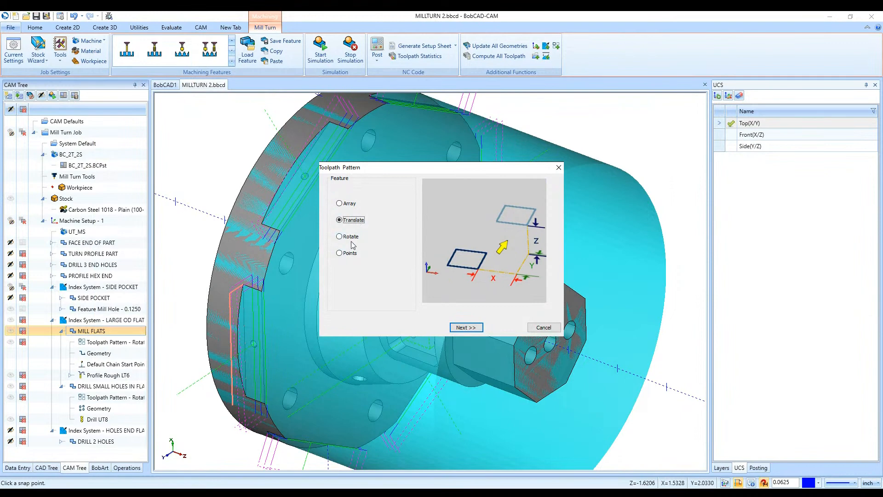
{"action": "left_click", "coordinate": [351, 237]}
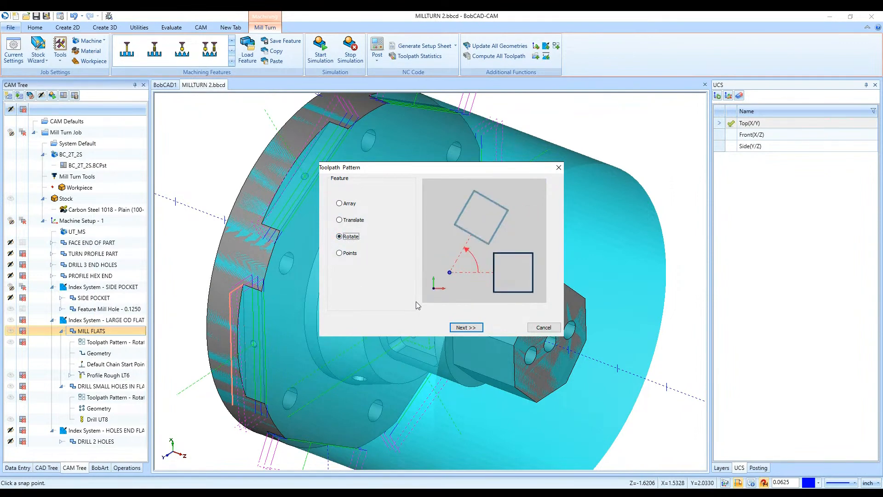
{"action": "left_click", "coordinate": [465, 327]}
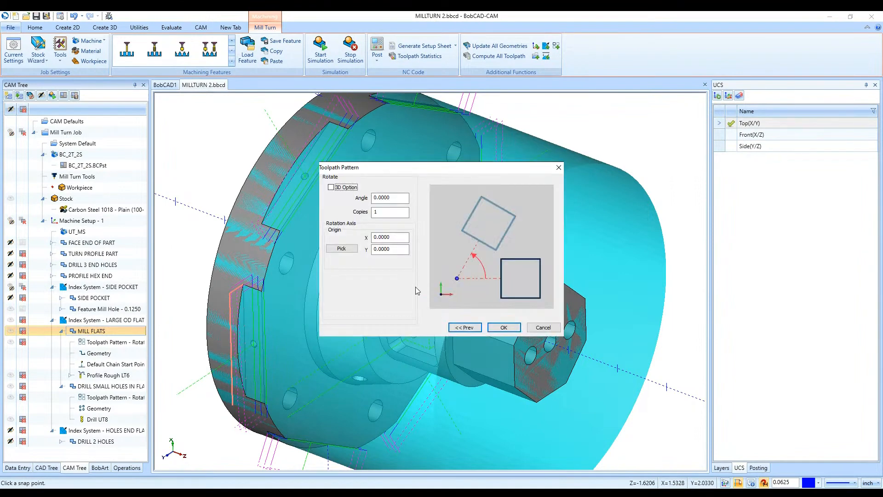
{"action": "left_click", "coordinate": [353, 187]}
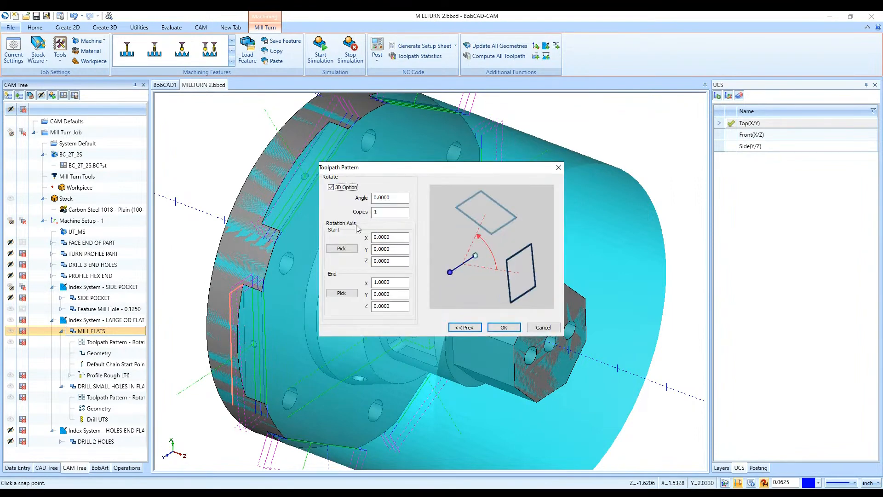
{"action": "left_click", "coordinate": [344, 253]}
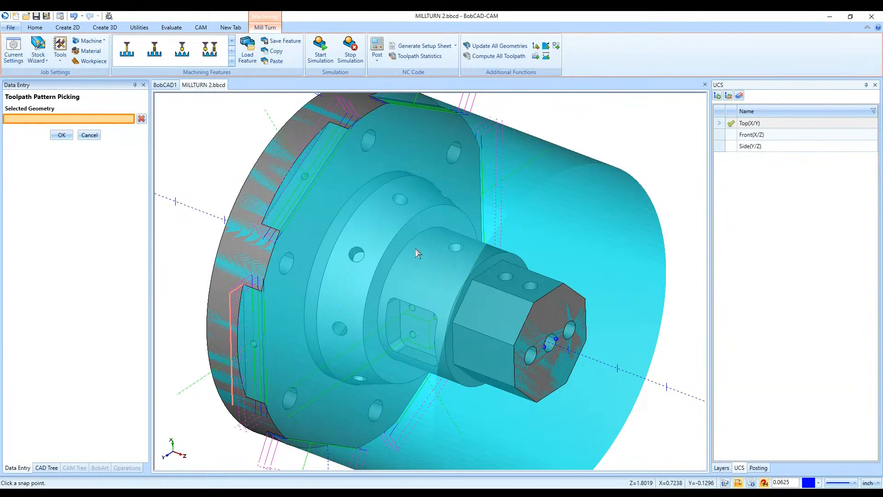
{"action": "middle_click_drag", "start_coordinate": [349, 300], "coordinate": [533, 354]}
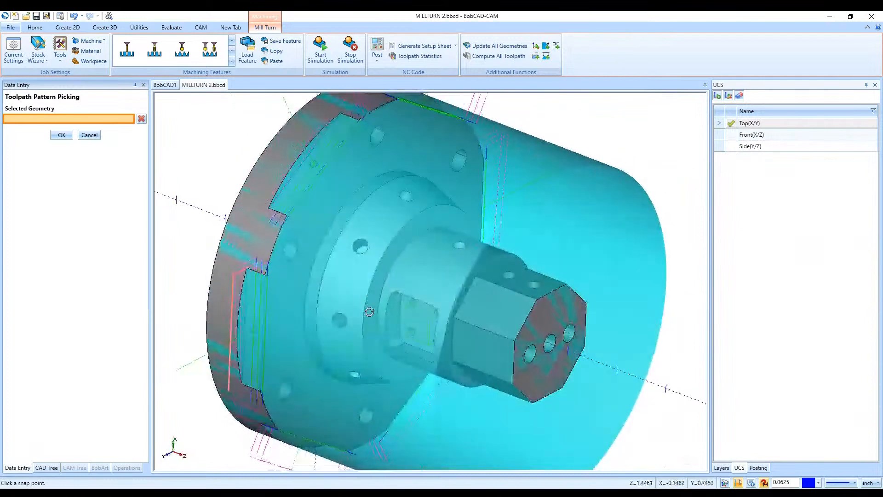
{"action": "left_click", "coordinate": [88, 135]}
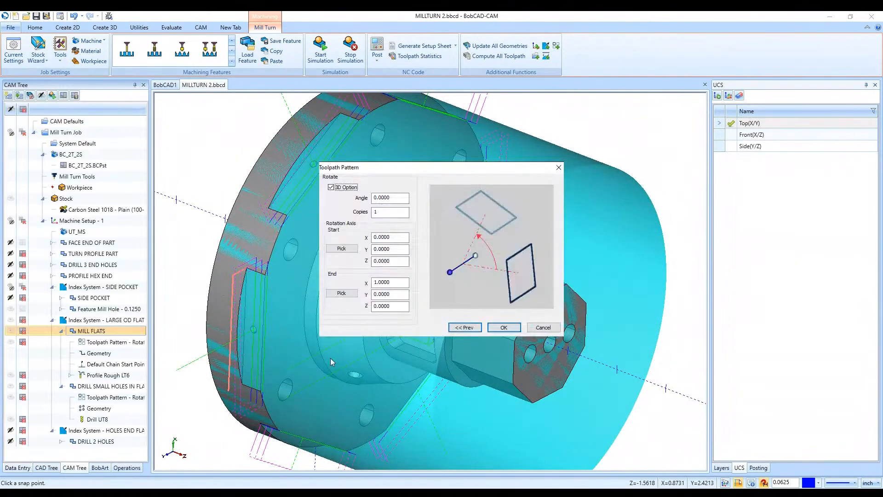
{"action": "left_click", "coordinate": [504, 327]}
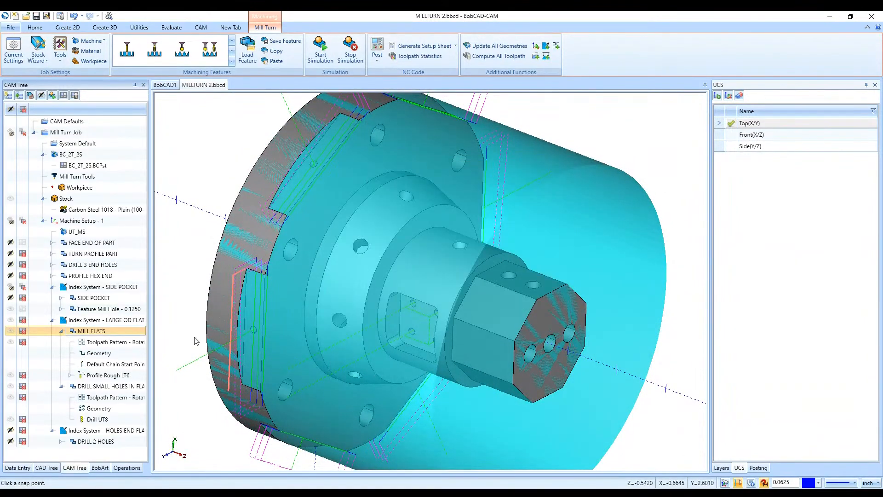
- Review the angle, copies and rotation axis coordinates of the existing rotate pattern on the MILL FLATS feature
{"action": "double_click", "coordinate": [120, 343]}
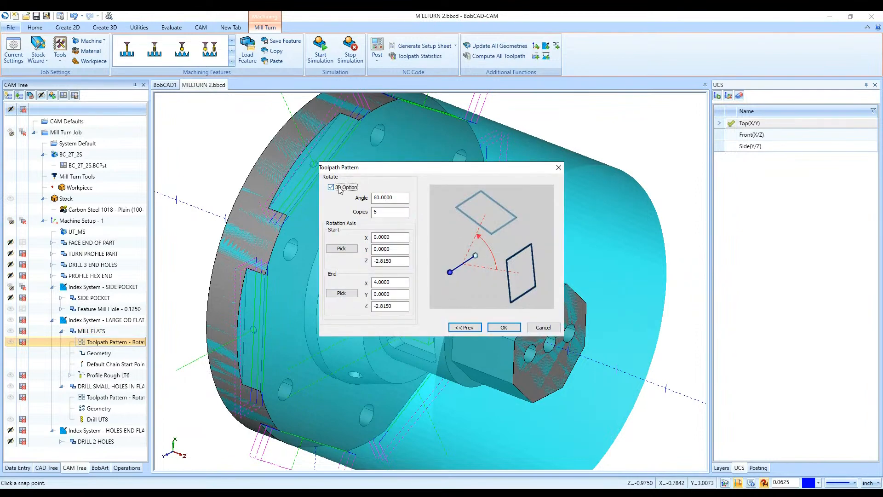
{"action": "left_click_drag", "start_coordinate": [408, 169], "coordinate": [134, 181]}
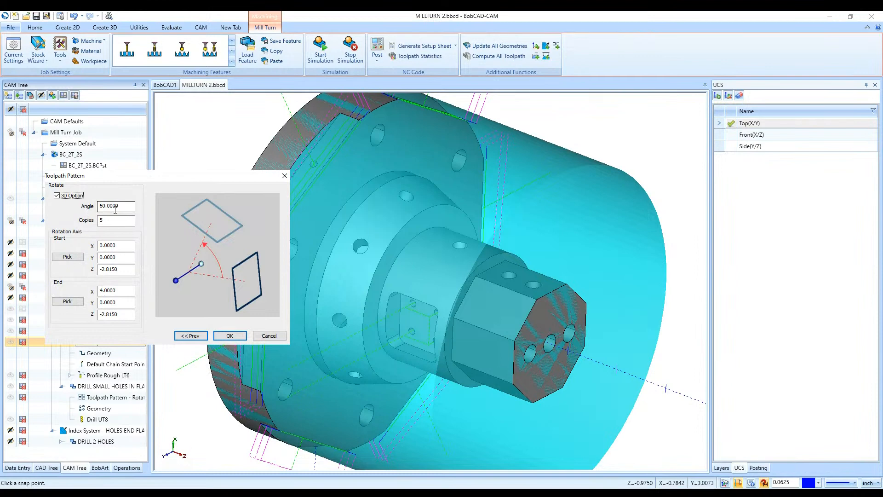
{"action": "left_click_drag", "start_coordinate": [135, 177], "coordinate": [516, 191]}
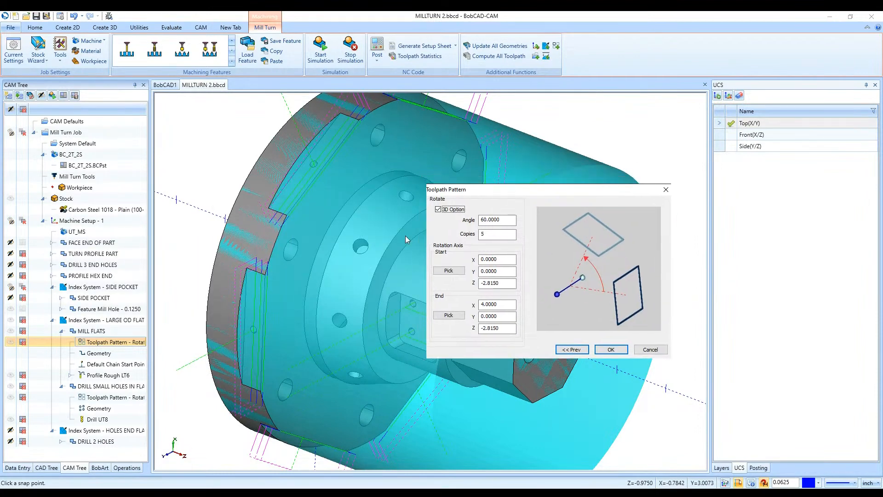
{"action": "key", "text": "Tab"}
{"action": "left_click", "coordinate": [507, 236]}
{"action": "left_click", "coordinate": [613, 351]}
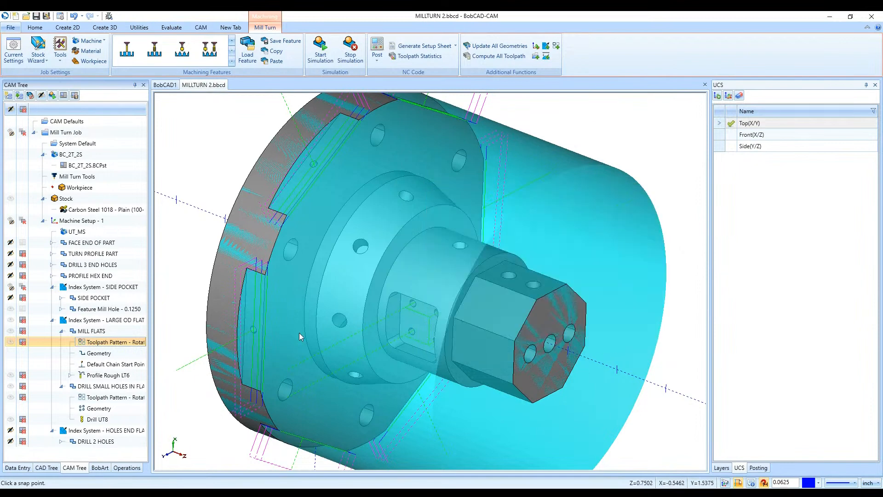
- Delete the rotate toolpath pattern from the MILL FLATS feature, leaving the toolpath of the single programmed flat
{"action": "scroll", "coordinate": [277, 325], "scroll_direction": "up", "scroll_amount": 2}
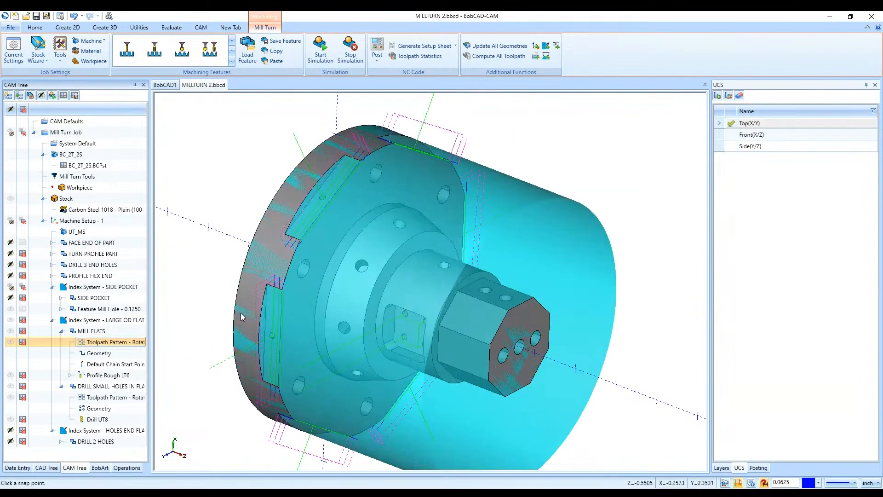
{"action": "right_click", "coordinate": [128, 346]}
{"action": "left_click", "coordinate": [155, 366]}
{"action": "scroll", "coordinate": [264, 350], "scroll_direction": "up", "scroll_amount": 2}
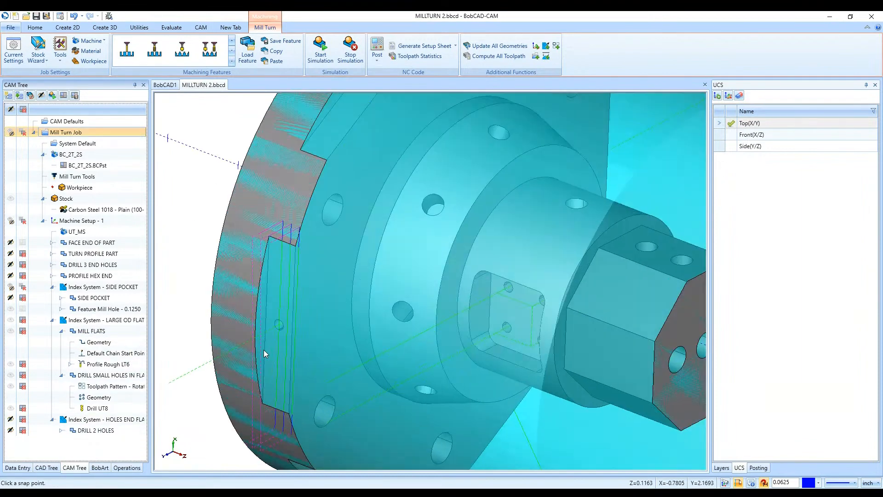
{"action": "scroll", "coordinate": [246, 346], "scroll_direction": "down", "scroll_amount": 3}
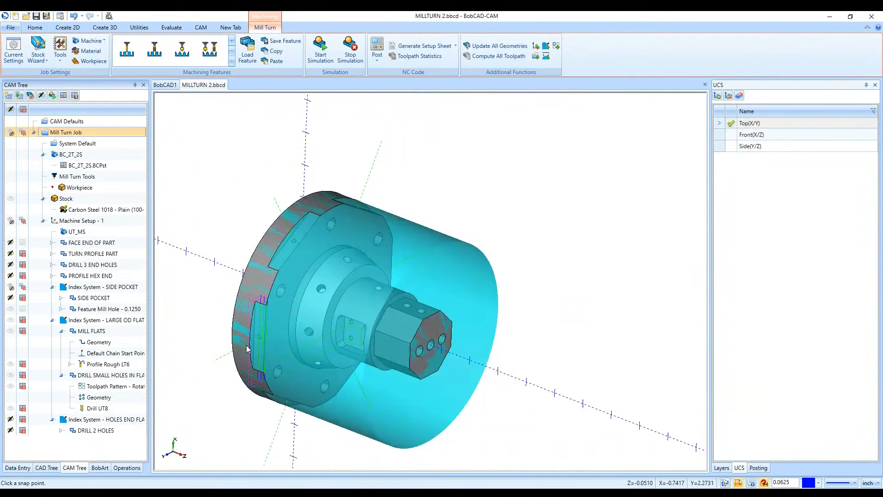
- Backplot the Profile Rough operation of MILL FLATS, advancing the tool through its cuts, and close the backplot
{"action": "right_click", "coordinate": [90, 363]}
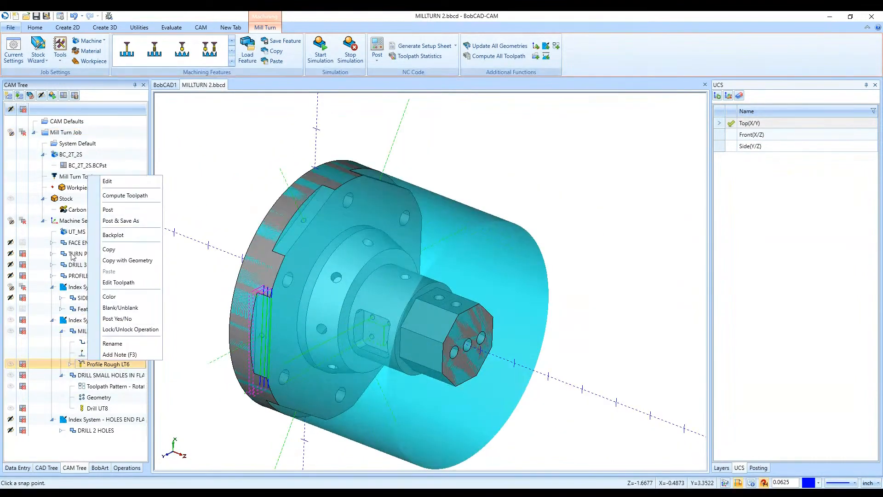
{"action": "left_click", "coordinate": [113, 234]}
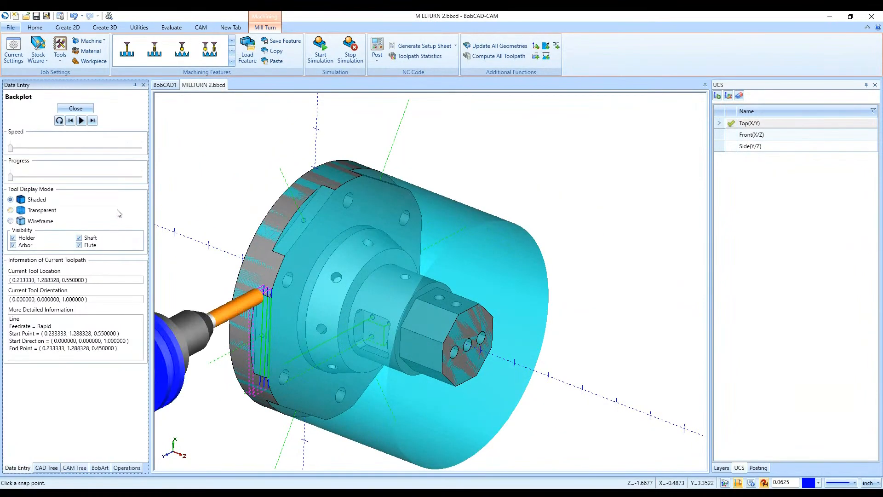
{"action": "left_click", "coordinate": [93, 121]}
{"action": "left_click", "coordinate": [92, 121]}
{"action": "left_click", "coordinate": [92, 121]}
{"action": "left_click", "coordinate": [92, 121]}
{"action": "left_click", "coordinate": [92, 121]}
{"action": "left_click", "coordinate": [92, 121]}
{"action": "left_click", "coordinate": [91, 121]}
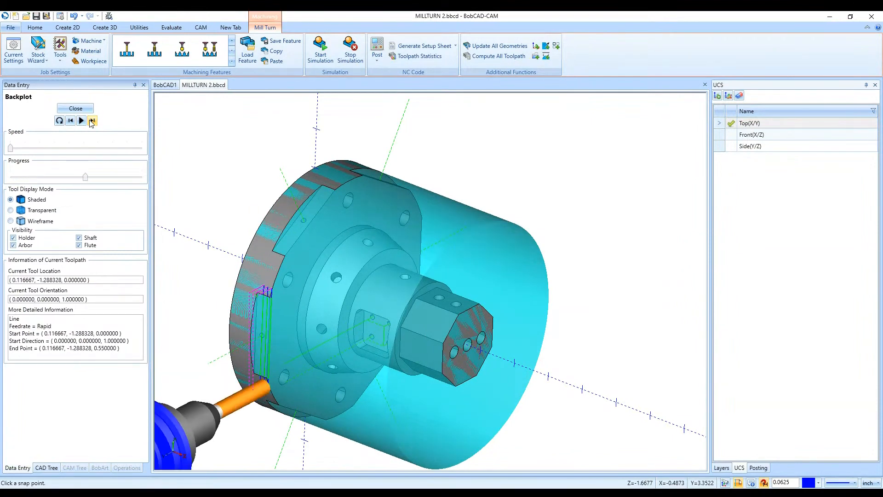
{"action": "left_click", "coordinate": [86, 110]}
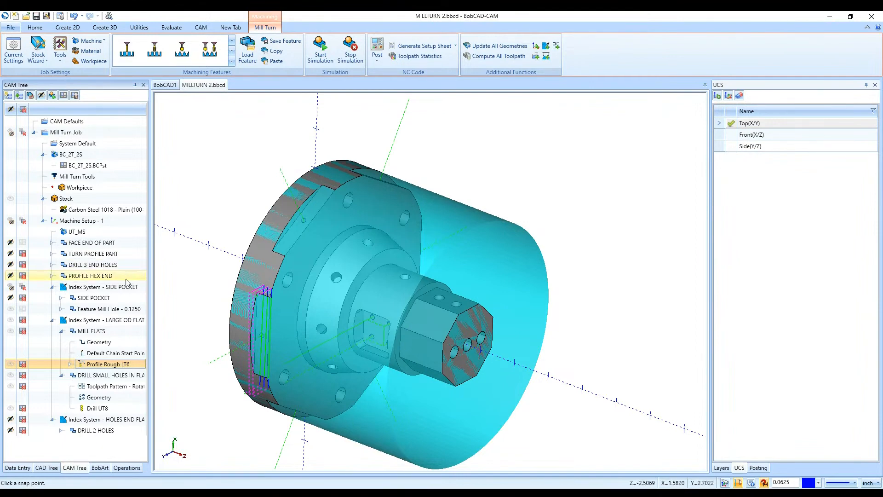
- Create a point at the coordinates Z 0, X 0, Y 0
{"action": "middle_click_drag", "start_coordinate": [321, 332], "coordinate": [470, 264]}
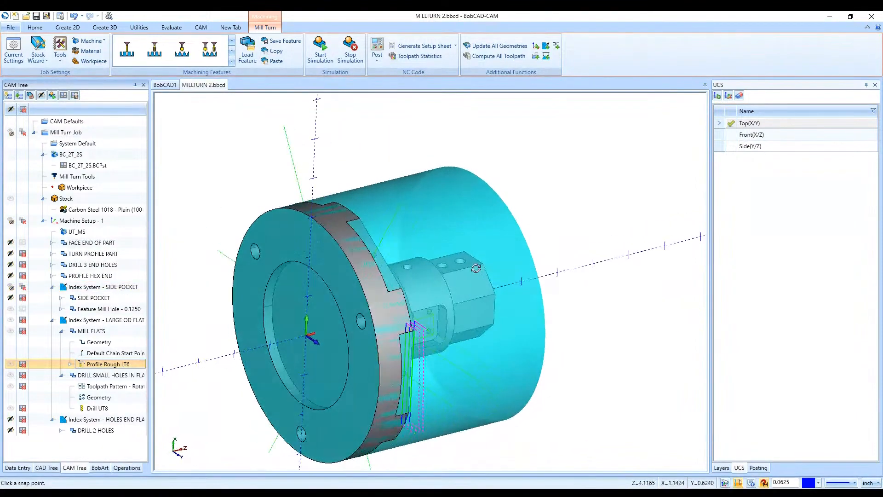
{"action": "left_click", "coordinate": [68, 27]}
{"action": "left_click", "coordinate": [12, 50]}
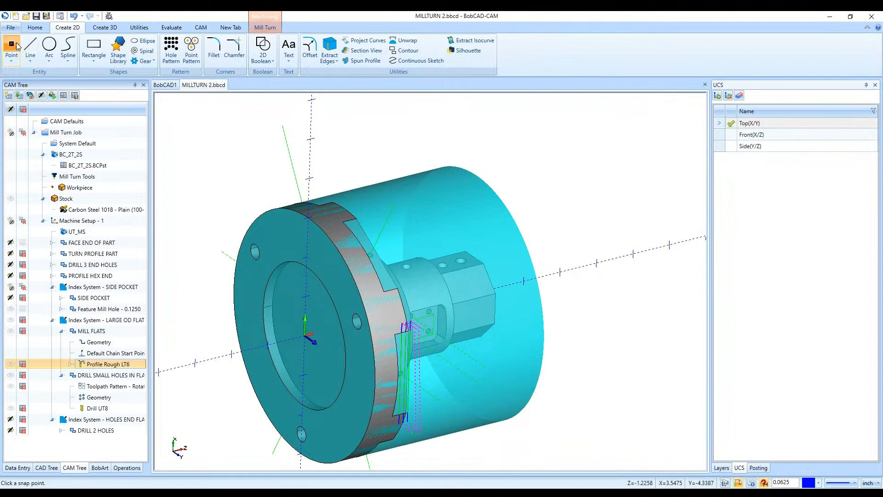
{"action": "left_click", "coordinate": [39, 188]}
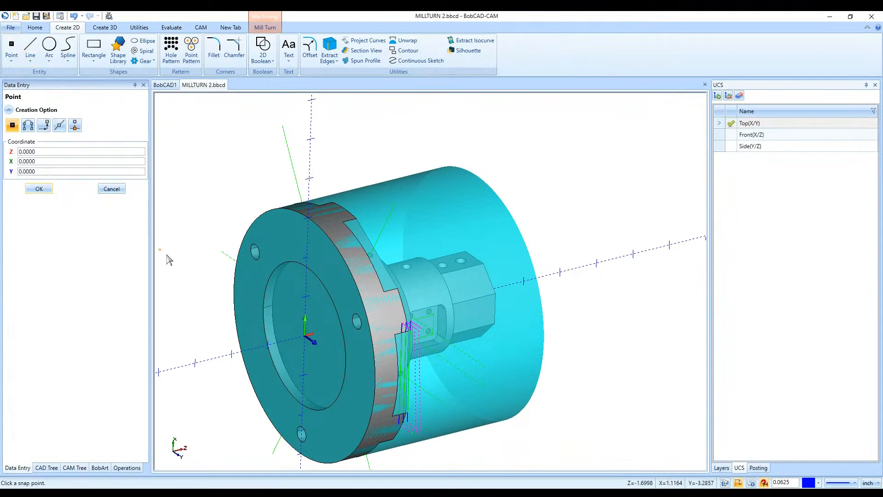
{"action": "middle_click_drag", "start_coordinate": [304, 341], "coordinate": [423, 341]}
{"action": "scroll", "coordinate": [422, 341], "scroll_direction": "up", "scroll_amount": 5}
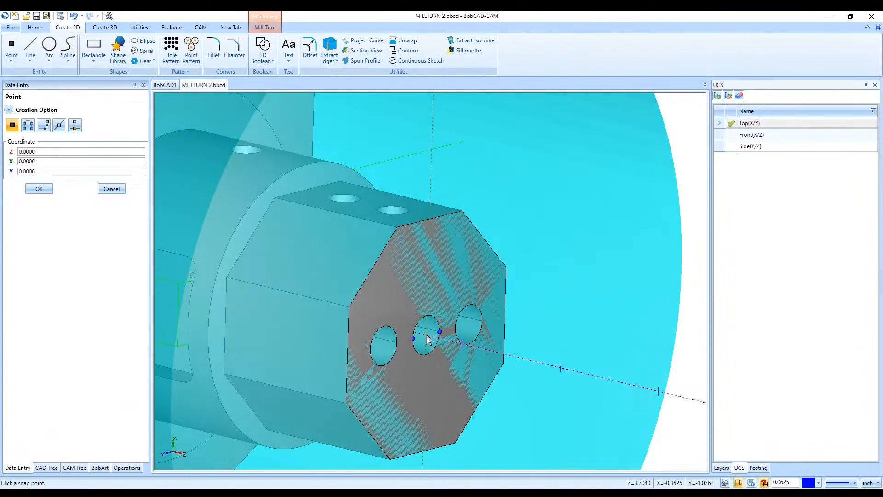
{"action": "scroll", "coordinate": [426, 336], "scroll_direction": "up", "scroll_amount": 6}
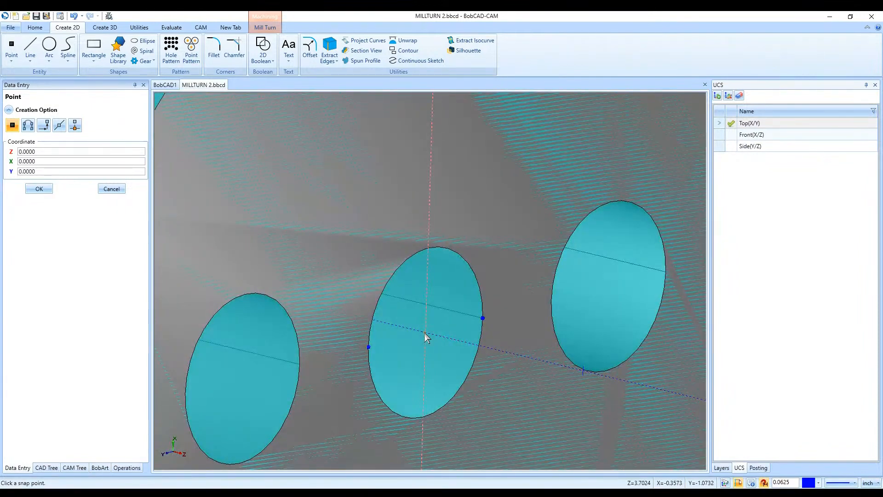
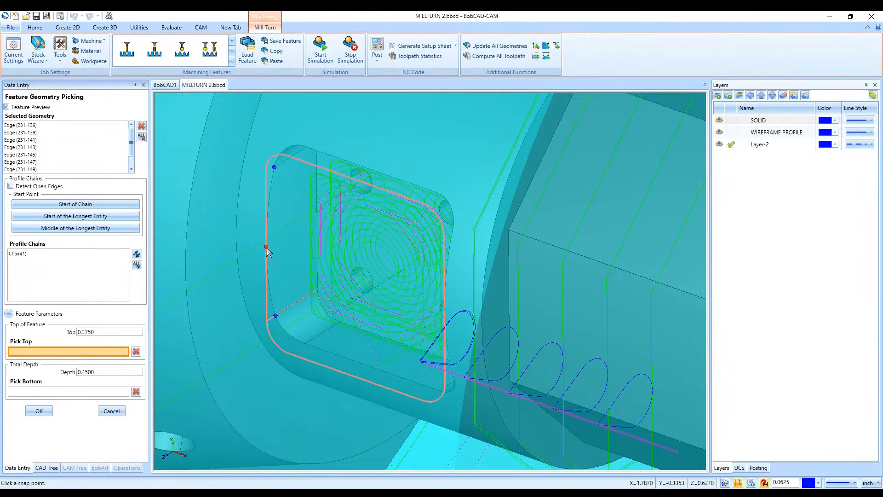
- Pick the SIDE POCKET feature's top at the rim edge's midpoint, set its total depth to 0.3750 at the pocket floor, and finish the feature
{"action": "left_click", "coordinate": [267, 247]}
{"action": "scroll", "coordinate": [266, 247], "scroll_direction": "down", "scroll_amount": 5}
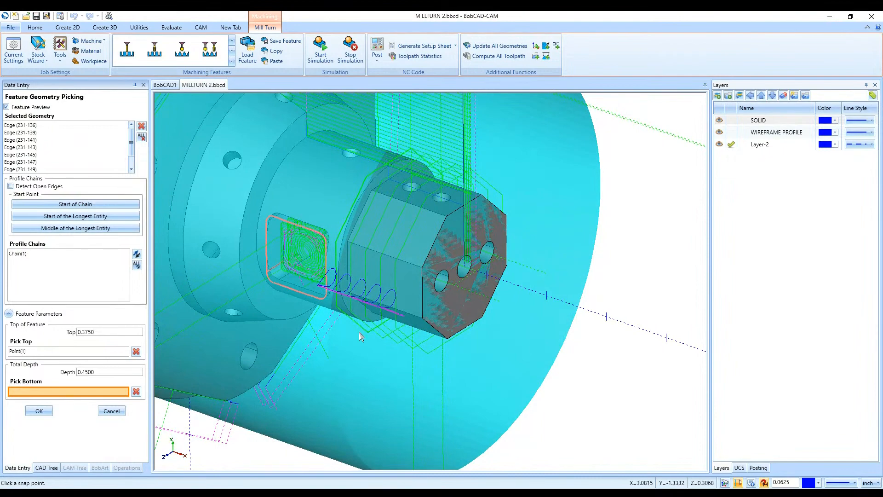
{"action": "scroll", "coordinate": [359, 332], "scroll_direction": "down", "scroll_amount": 3}
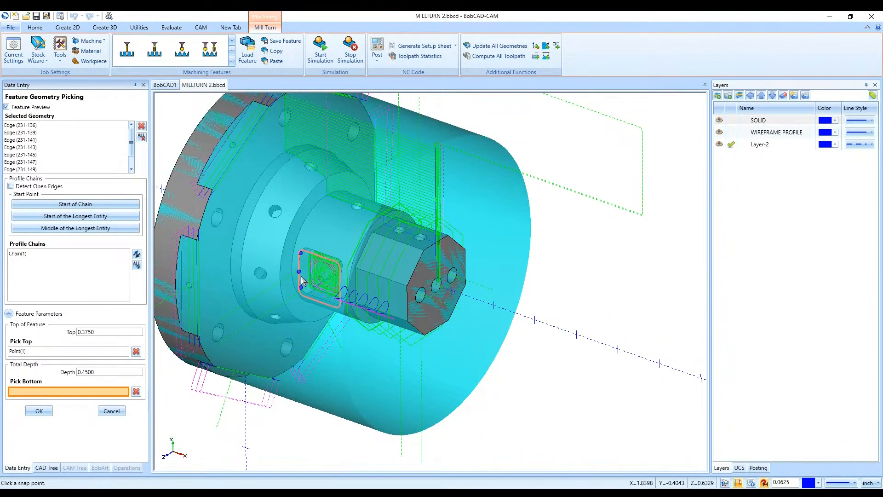
{"action": "middle_click_drag", "start_coordinate": [298, 302], "coordinate": [297, 344]}
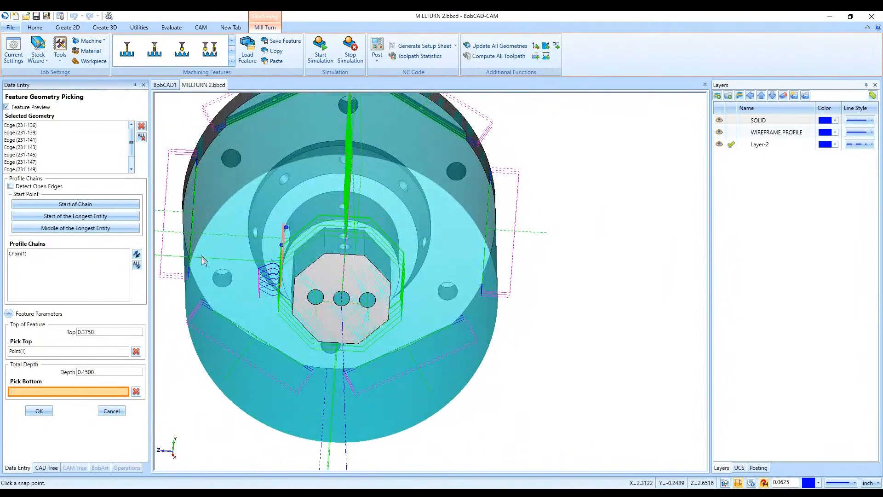
{"action": "middle_click_drag", "start_coordinate": [224, 253], "coordinate": [304, 291]}
{"action": "scroll", "coordinate": [305, 291], "scroll_direction": "up", "scroll_amount": 5}
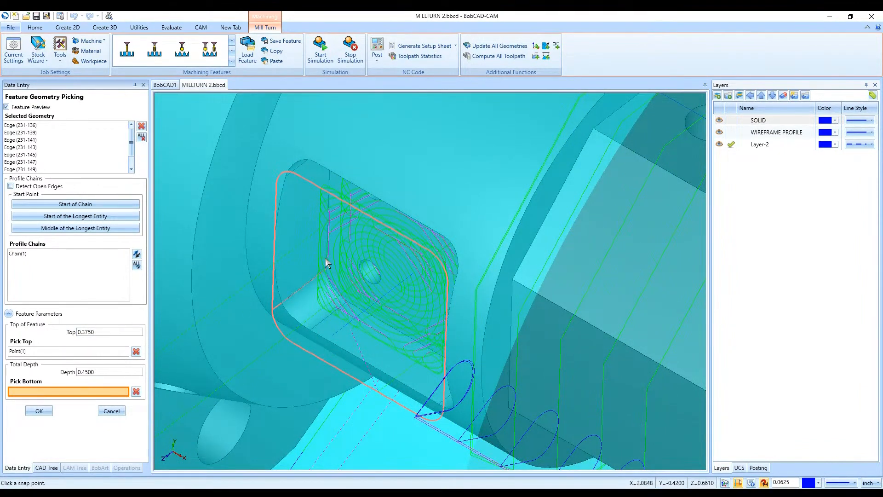
{"action": "left_click", "coordinate": [330, 195]}
{"action": "left_click", "coordinate": [104, 373]}
{"action": "left_click", "coordinate": [41, 410]}
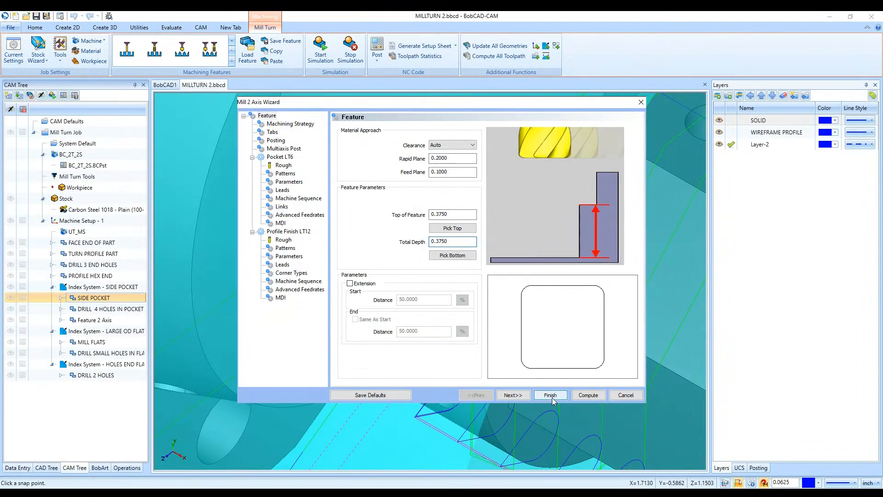
{"action": "left_click", "coordinate": [550, 394]}
- Examine the LARGE OD FLAT index system's direction on the part near the flange's outer flats
{"action": "left_click", "coordinate": [61, 297]}
{"action": "left_click", "coordinate": [61, 309]}
{"action": "left_click", "coordinate": [62, 310]}
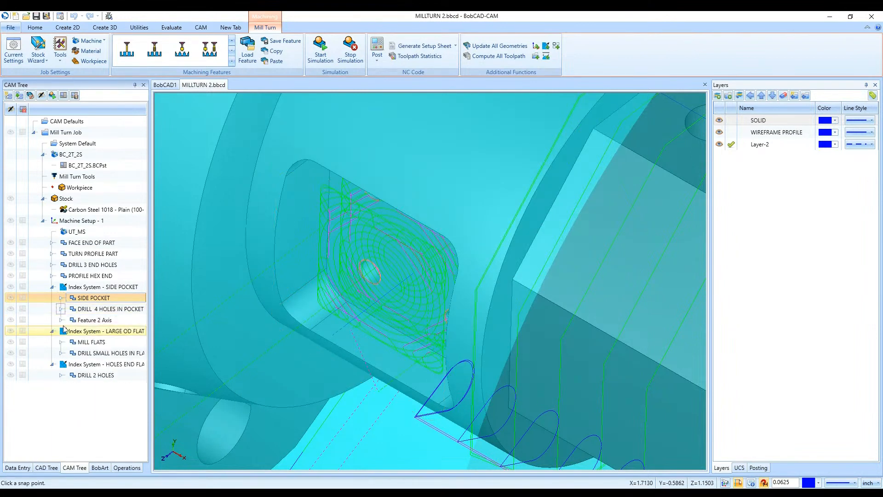
{"action": "left_click", "coordinate": [106, 330]}
{"action": "scroll", "coordinate": [371, 294], "scroll_direction": "down", "scroll_amount": 5}
{"action": "scroll", "coordinate": [291, 329], "scroll_direction": "up", "scroll_amount": 4}
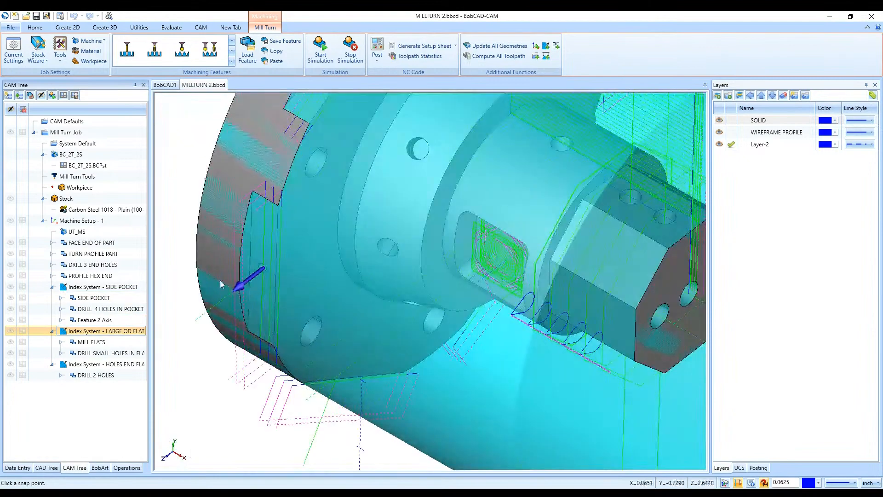
{"action": "scroll", "coordinate": [279, 326], "scroll_direction": "down", "scroll_amount": 3}
{"action": "scroll", "coordinate": [256, 285], "scroll_direction": "up", "scroll_amount": 3}
- Delete the rotate toolpath pattern from the MILL FLATS feature
{"action": "left_click", "coordinate": [62, 342]}
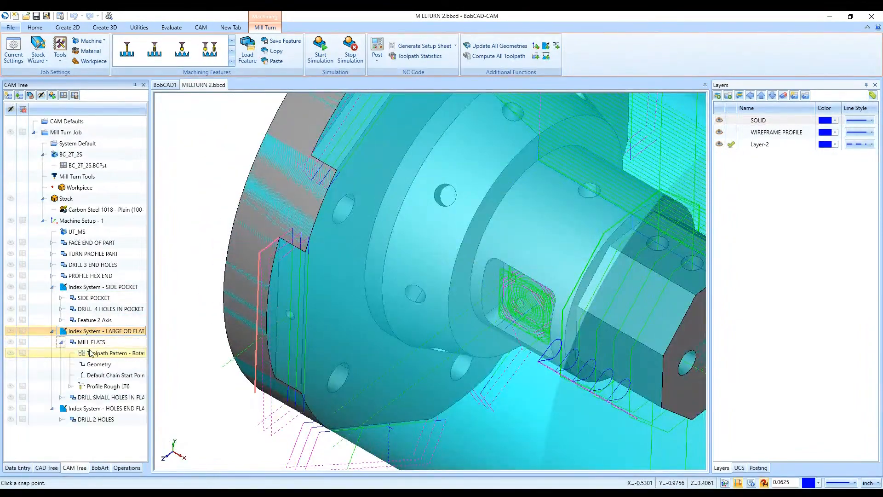
{"action": "left_click", "coordinate": [95, 354]}
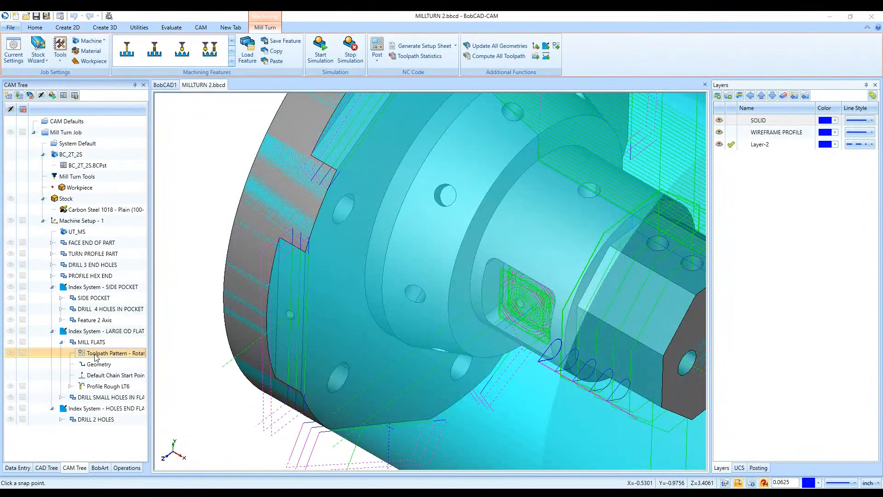
{"action": "key", "text": "Delete"}
- Hide the SOLID layer and keep the WIREFRAME PROFILE layer displayed
{"action": "scroll", "coordinate": [325, 411], "scroll_direction": "down", "scroll_amount": 3}
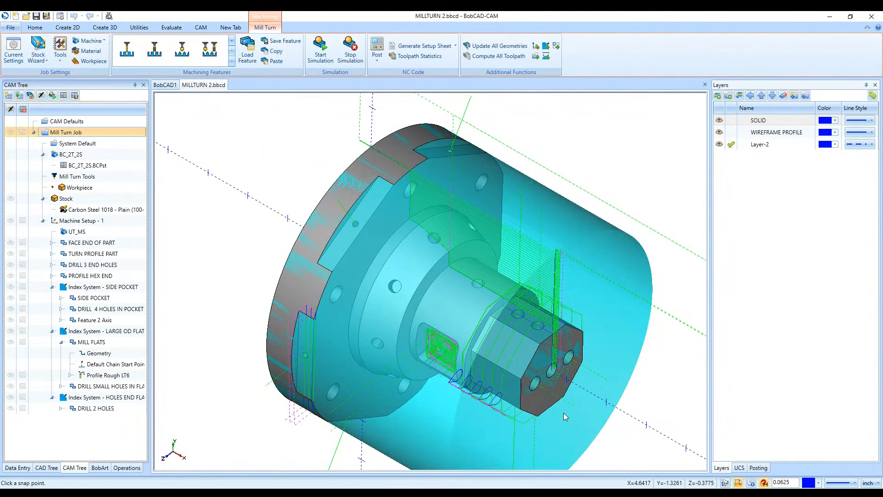
{"action": "left_click", "coordinate": [719, 132]}
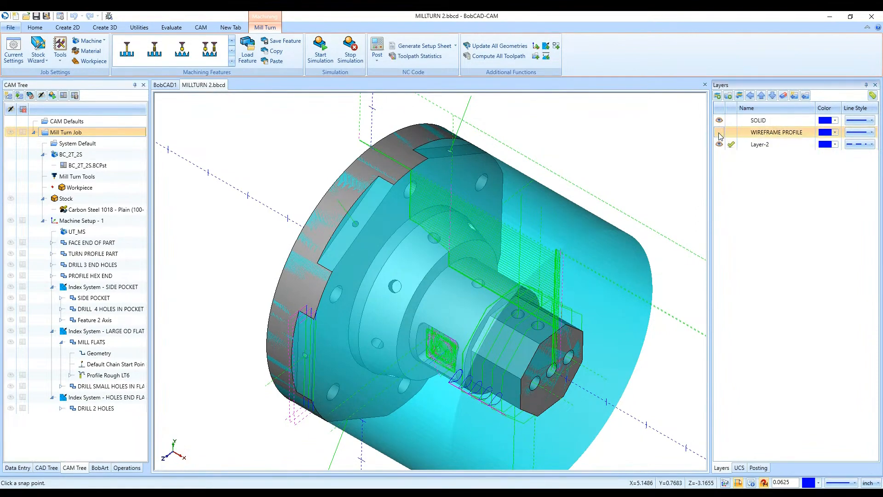
{"action": "left_click", "coordinate": [719, 120]}
{"action": "left_click", "coordinate": [719, 132]}
{"action": "middle_click_drag", "start_coordinate": [598, 324], "coordinate": [547, 330]}
{"action": "middle_click_drag", "start_coordinate": [294, 318], "coordinate": [263, 317]}
- Create a point at the origin, X 0, Y 0, Z 0
{"action": "left_click", "coordinate": [67, 27]}
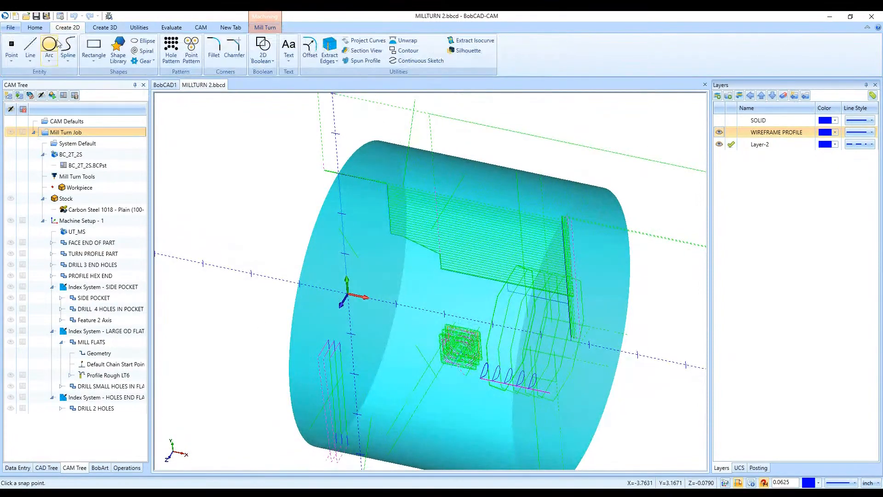
{"action": "left_click", "coordinate": [10, 46]}
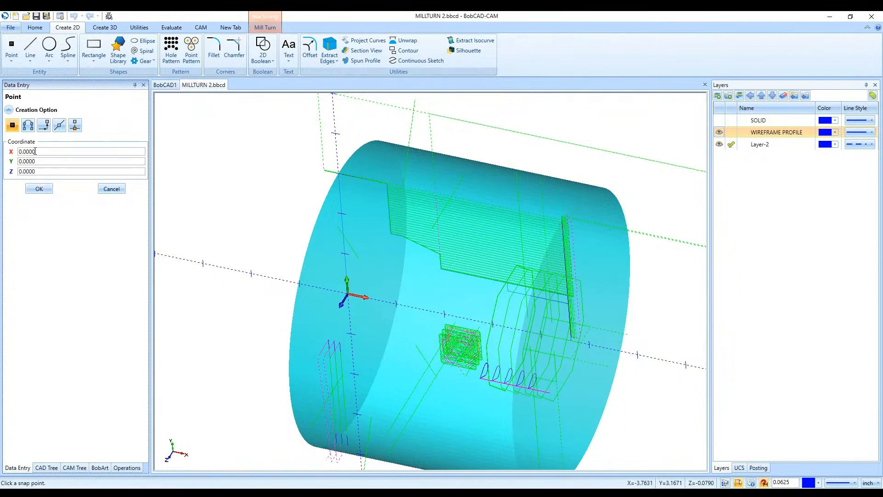
{"action": "left_click", "coordinate": [41, 189]}
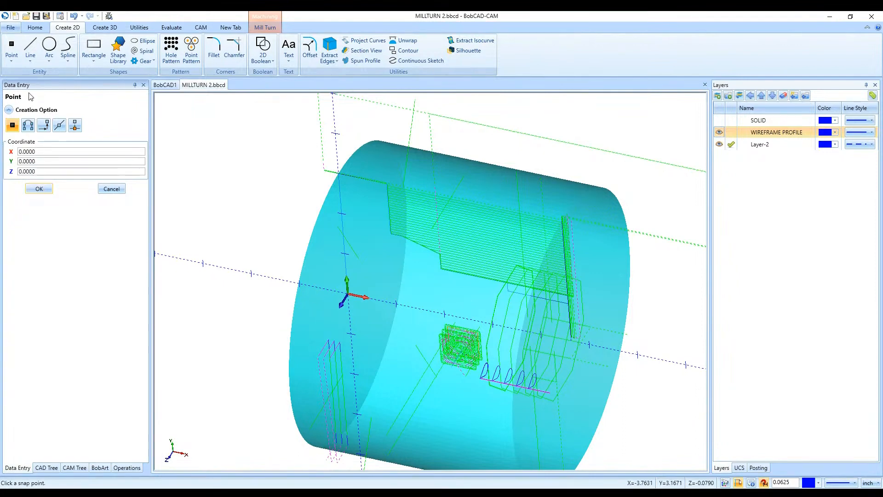
{"action": "left_click", "coordinate": [117, 188]}
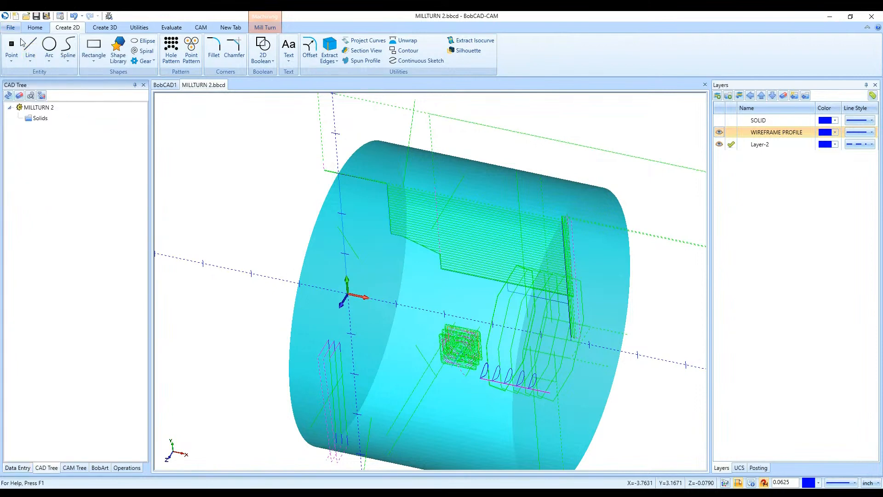
- Create a point at X 4.6250, Y 0, Z 0 on the front face's centre by snapping to the wireframe endpoint, and return to the machining job
{"action": "left_click", "coordinate": [11, 51]}
{"action": "scroll", "coordinate": [424, 344], "scroll_direction": "down", "scroll_amount": 2}
{"action": "scroll", "coordinate": [478, 338], "scroll_direction": "up", "scroll_amount": 5}
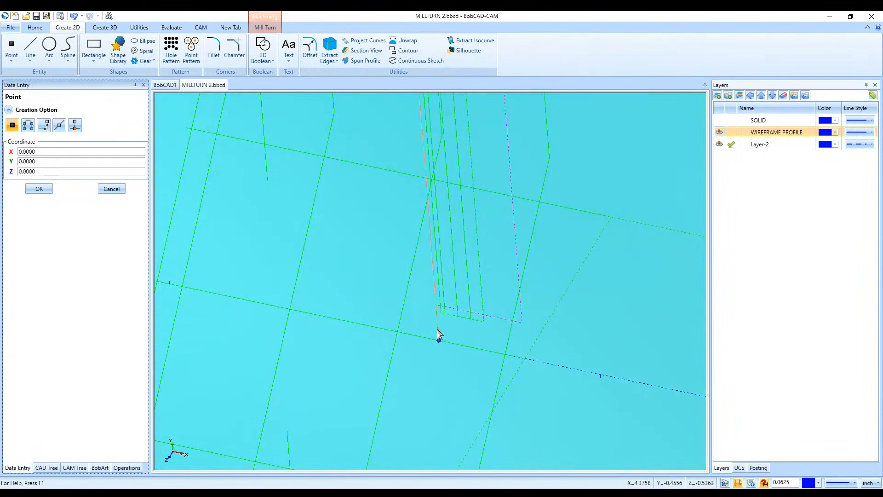
{"action": "left_click", "coordinate": [439, 341]}
{"action": "scroll", "coordinate": [440, 342], "scroll_direction": "down", "scroll_amount": 5}
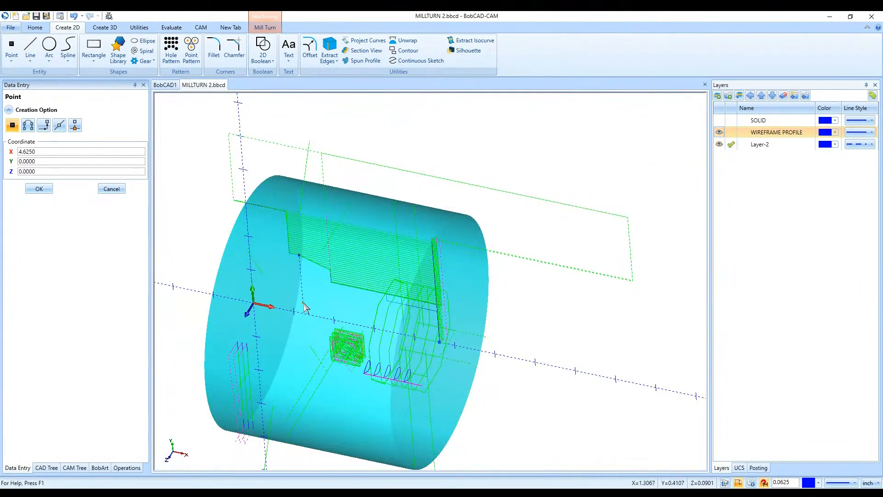
{"action": "left_click", "coordinate": [103, 190]}
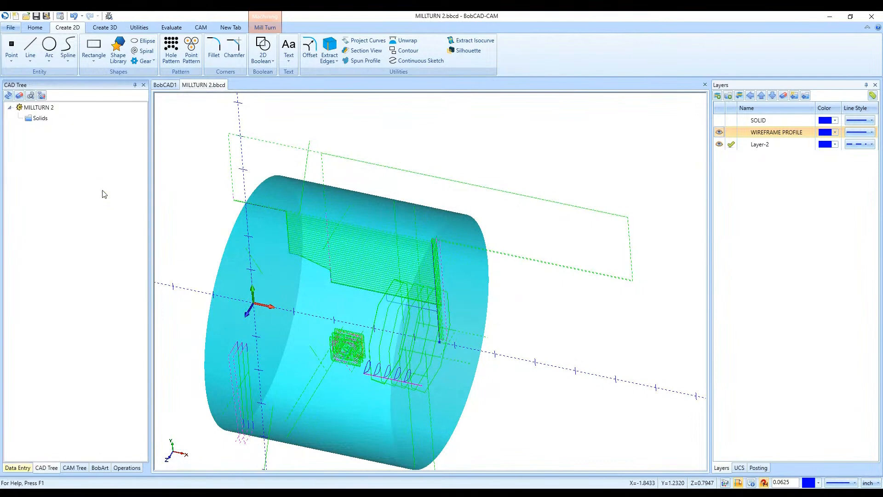
{"action": "left_click", "coordinate": [74, 468]}
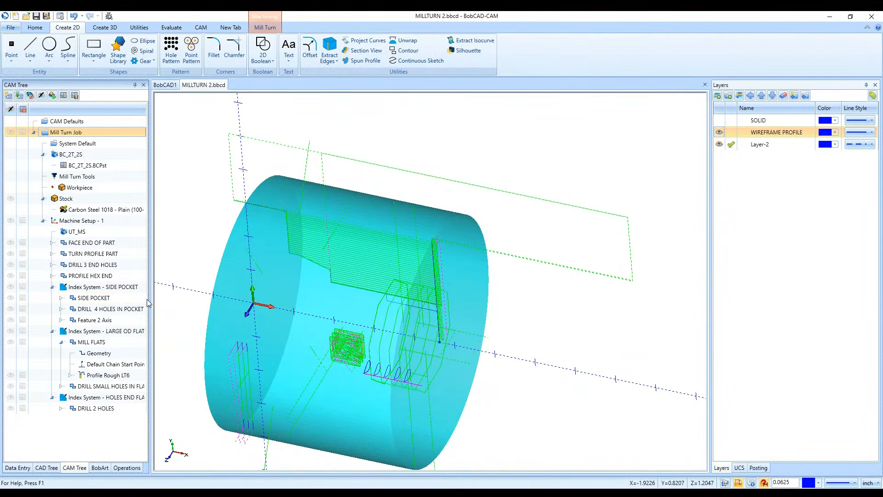
{"action": "middle_click_drag", "start_coordinate": [244, 329], "coordinate": [224, 325]}
{"action": "left_click", "coordinate": [96, 343]}
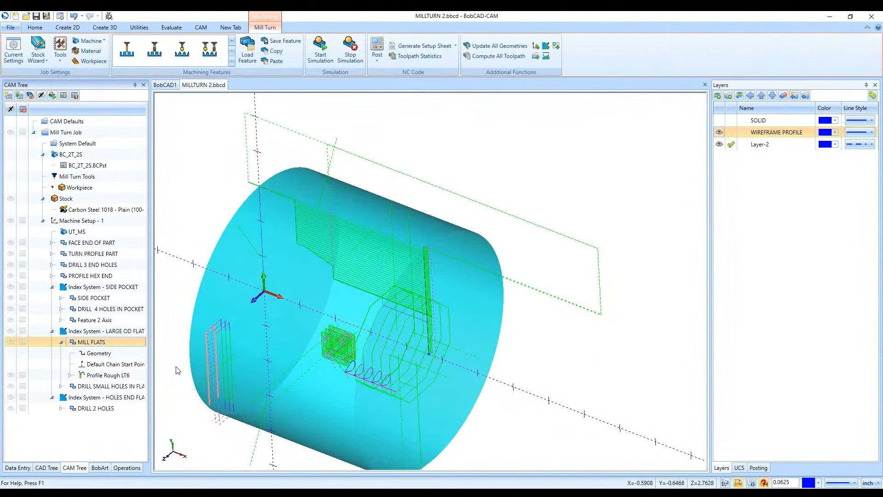
{"action": "right_click", "coordinate": [92, 346]}
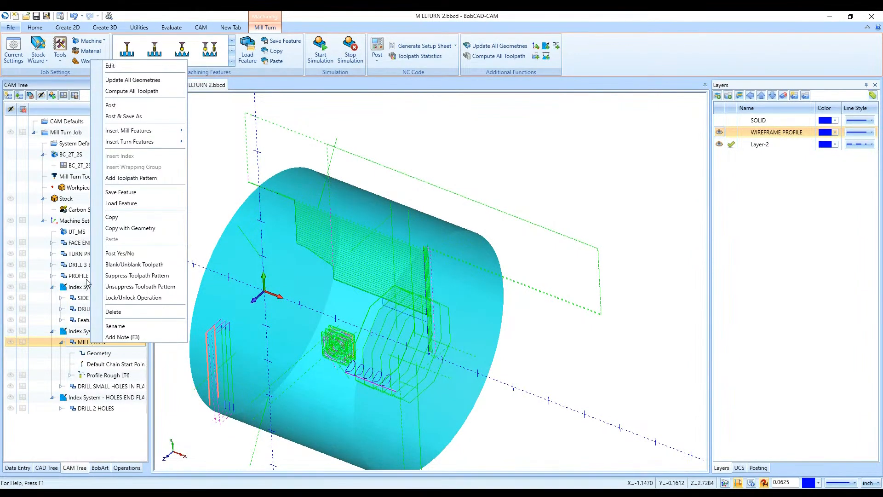
{"action": "left_click", "coordinate": [161, 179]}
{"action": "left_click", "coordinate": [345, 236]}
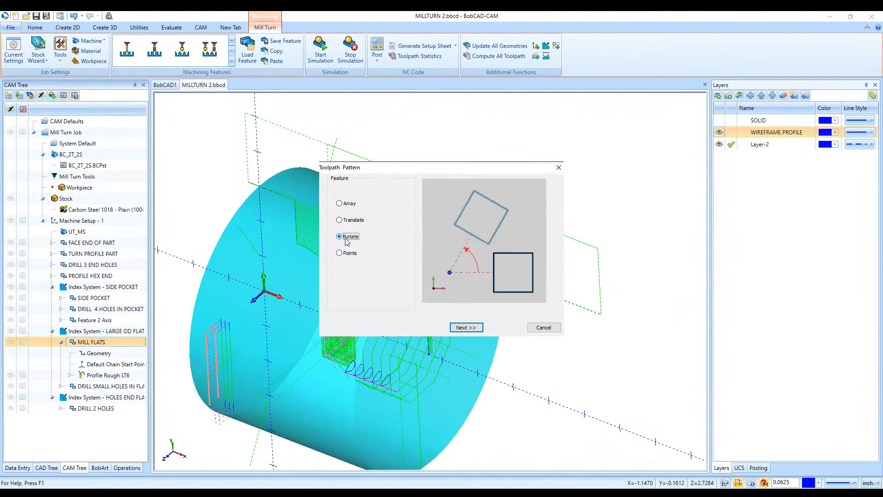
{"action": "left_click", "coordinate": [466, 327]}
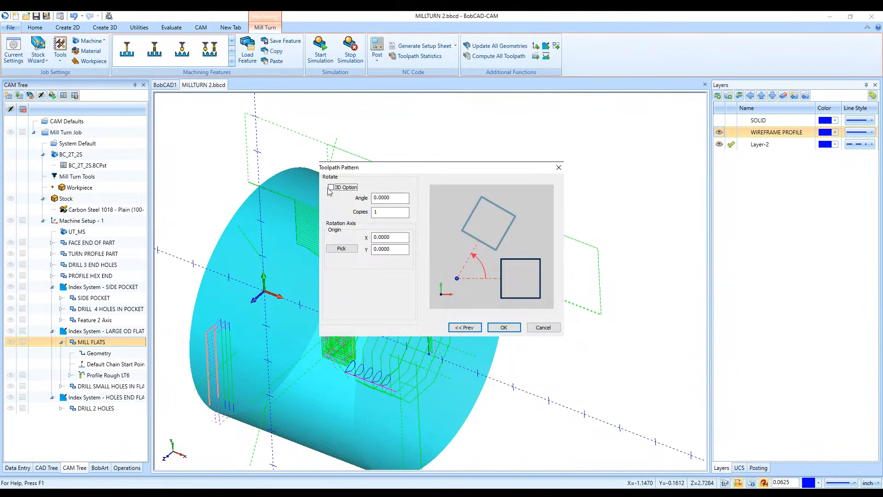
{"action": "left_click", "coordinate": [544, 327]}
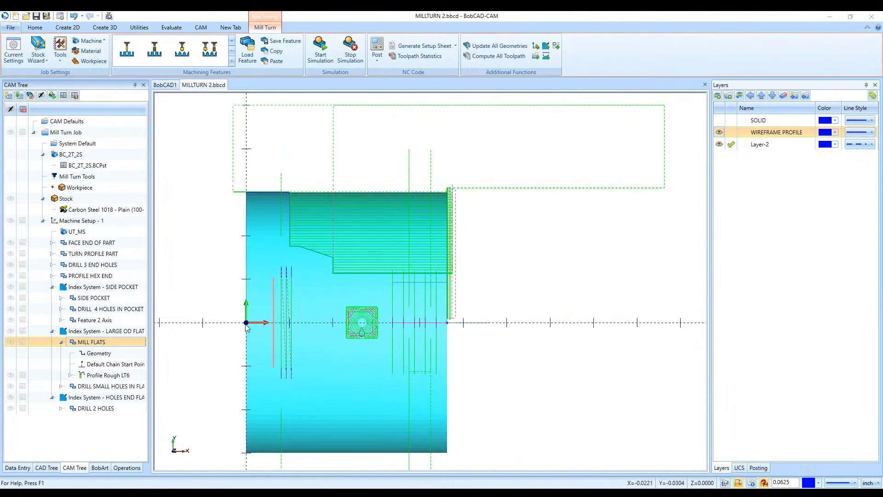
- Add a Rotate toolpath pattern to the MILL FLATS feature with the 3D Option enabled
{"action": "middle_click_drag", "start_coordinate": [473, 282], "coordinate": [425, 390]}
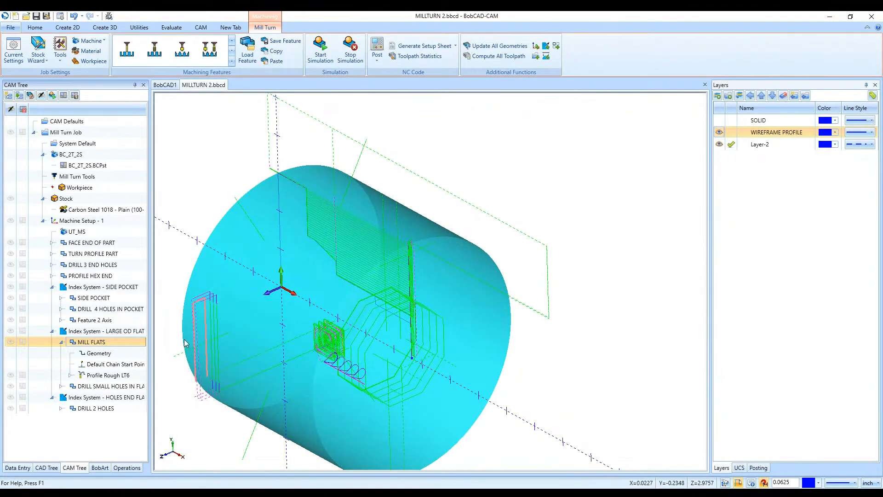
{"action": "right_click", "coordinate": [106, 345]}
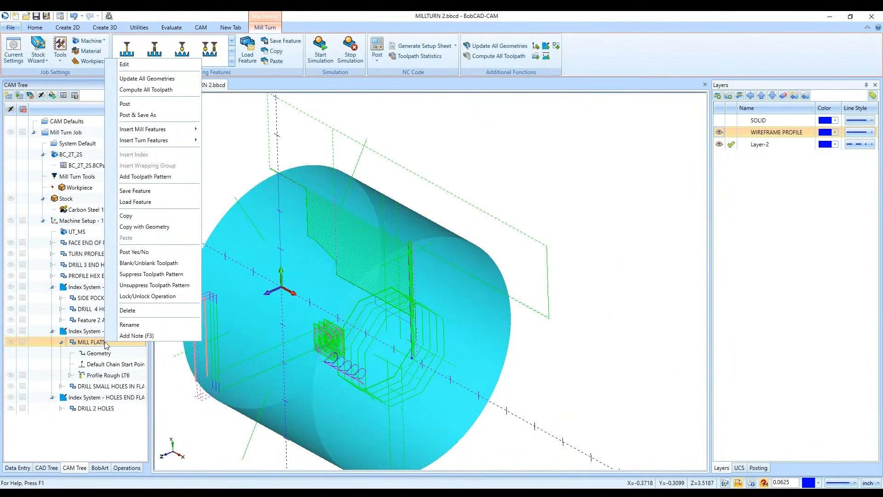
{"action": "left_click", "coordinate": [187, 180]}
{"action": "left_click", "coordinate": [351, 238]}
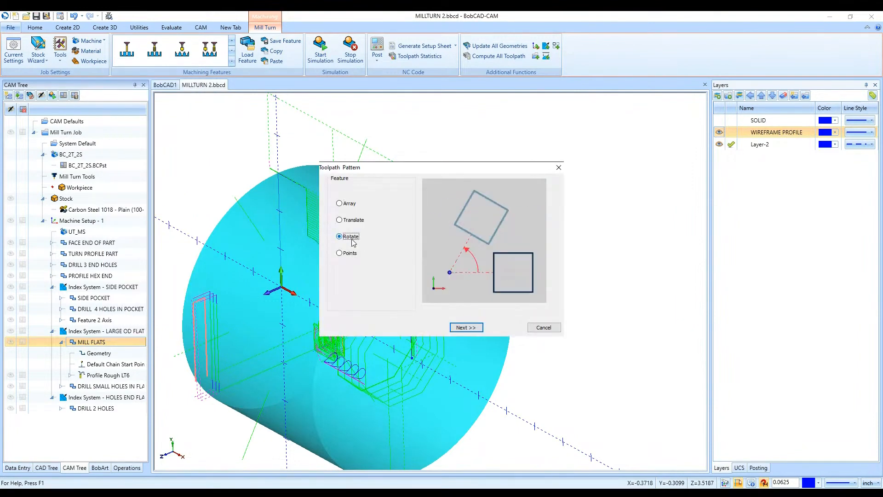
{"action": "left_click", "coordinate": [469, 327]}
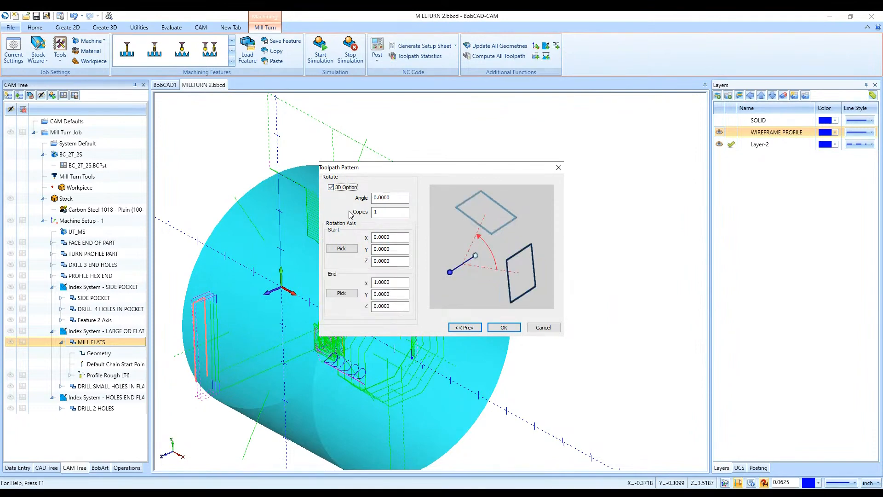
- Define the pattern's rotation axis by picking the origin point as its start and the point at the front face's centre as its end
{"action": "left_click", "coordinate": [345, 248]}
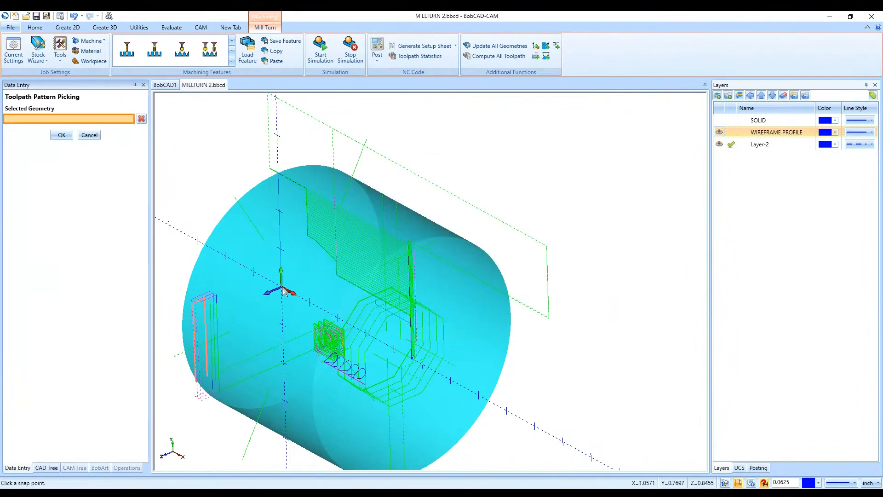
{"action": "left_click", "coordinate": [281, 290]}
{"action": "left_click", "coordinate": [61, 134]}
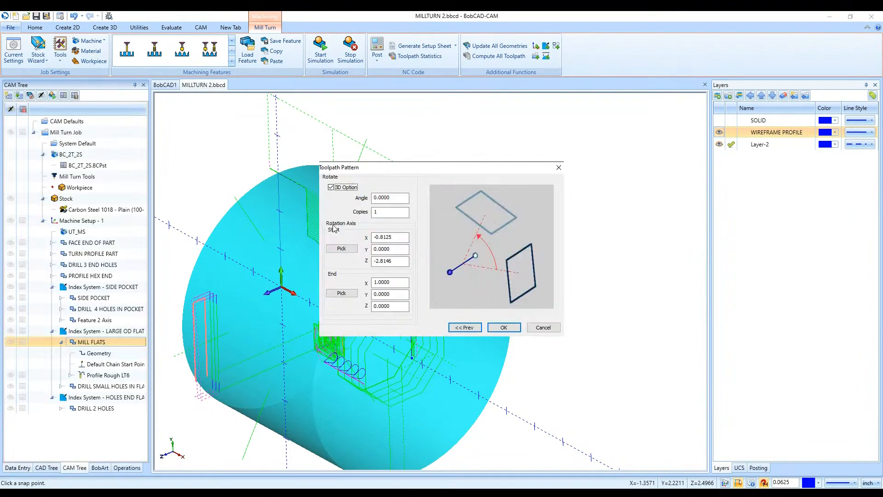
{"action": "left_click", "coordinate": [341, 293]}
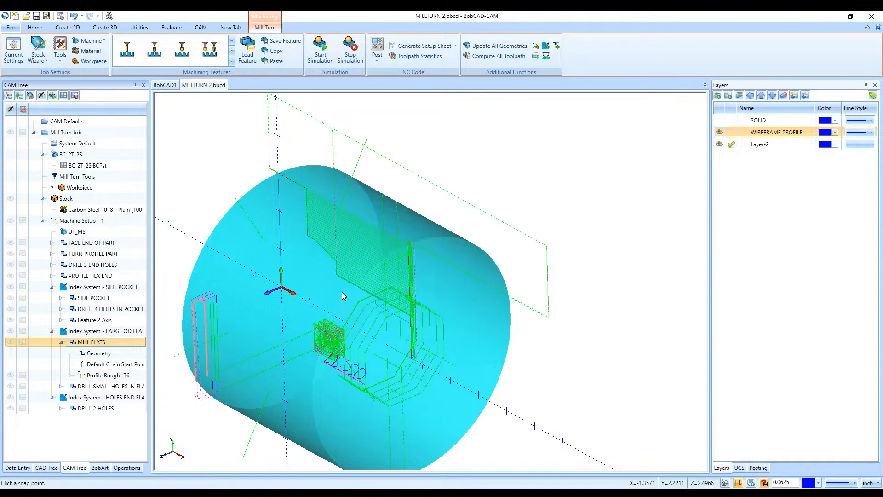
{"action": "left_click", "coordinate": [413, 359]}
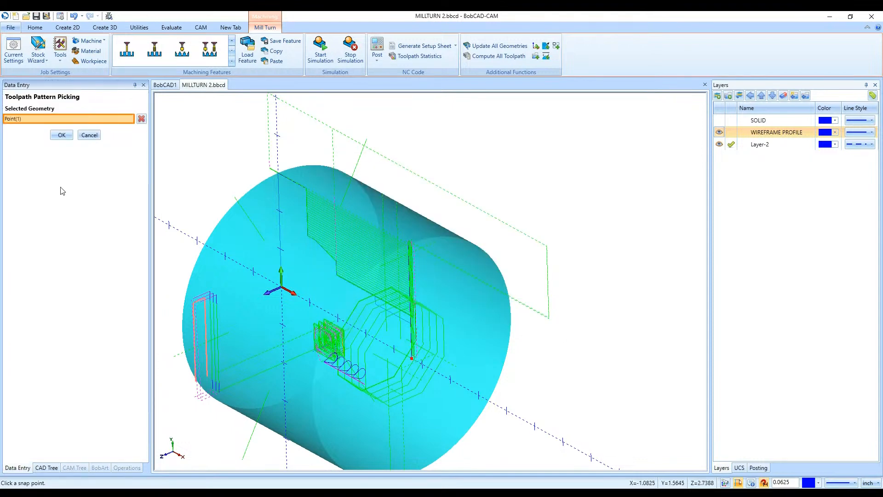
{"action": "left_click", "coordinate": [61, 135]}
- Enter the rotate pattern's angle and number of copies, confirm the pattern, and show the SOLID layer
{"action": "left_click", "coordinate": [378, 201]}
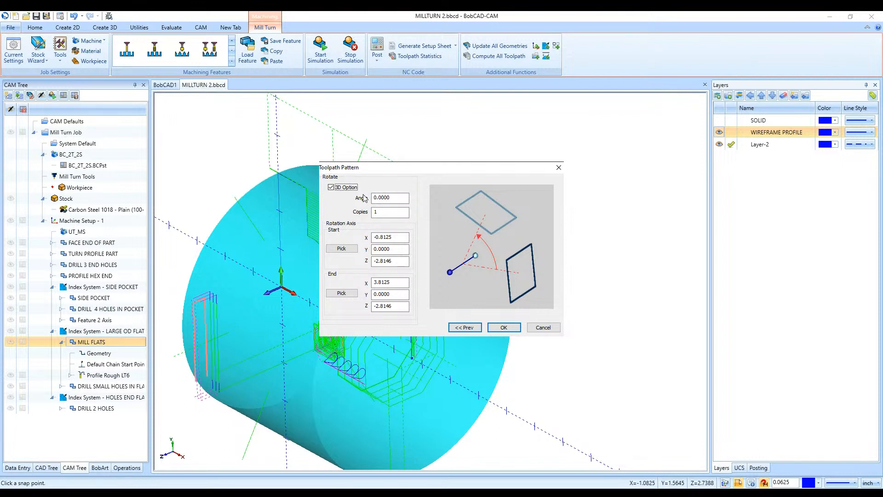
{"action": "left_click", "coordinate": [390, 211]}
{"action": "left_click", "coordinate": [503, 327]}
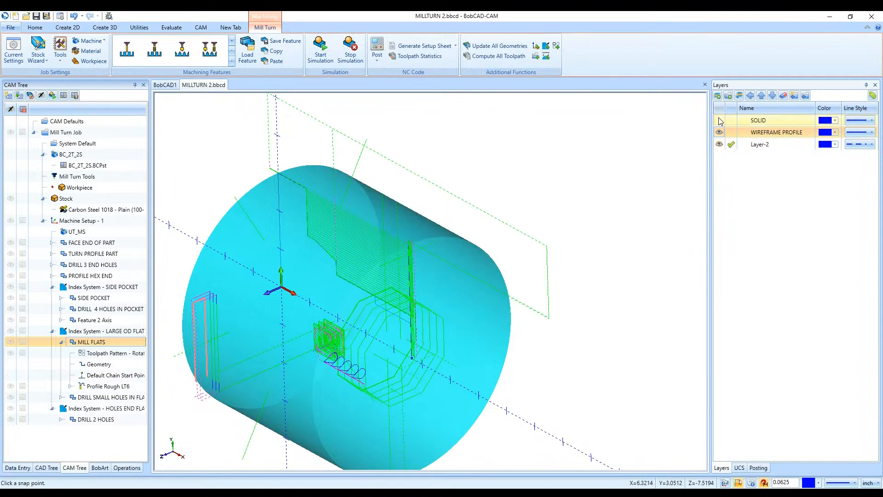
{"action": "left_click", "coordinate": [719, 120]}
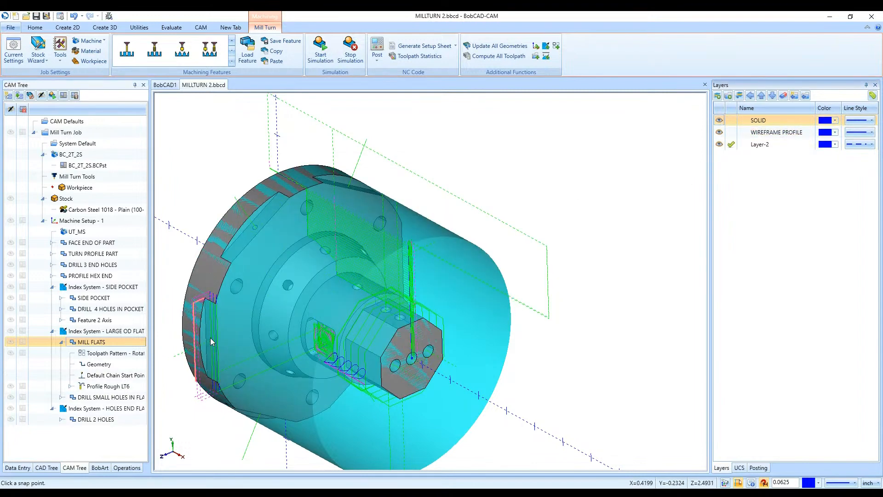
- Reopen the MILL FLATS feature's rotate toolpath pattern and move its settings dialog clear of the part
{"action": "middle_click_drag", "start_coordinate": [364, 188], "coordinate": [394, 247]}
{"action": "middle_click_drag", "start_coordinate": [426, 364], "coordinate": [425, 402]}
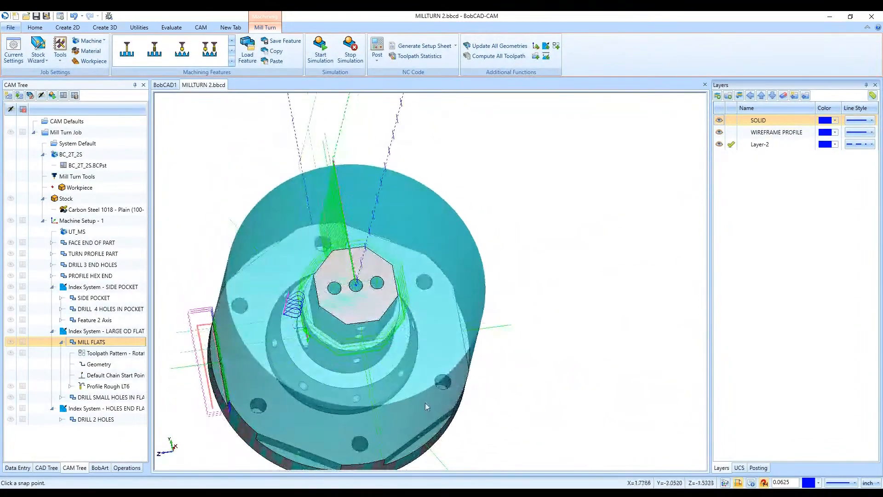
{"action": "middle_click_drag", "start_coordinate": [308, 441], "coordinate": [201, 328]}
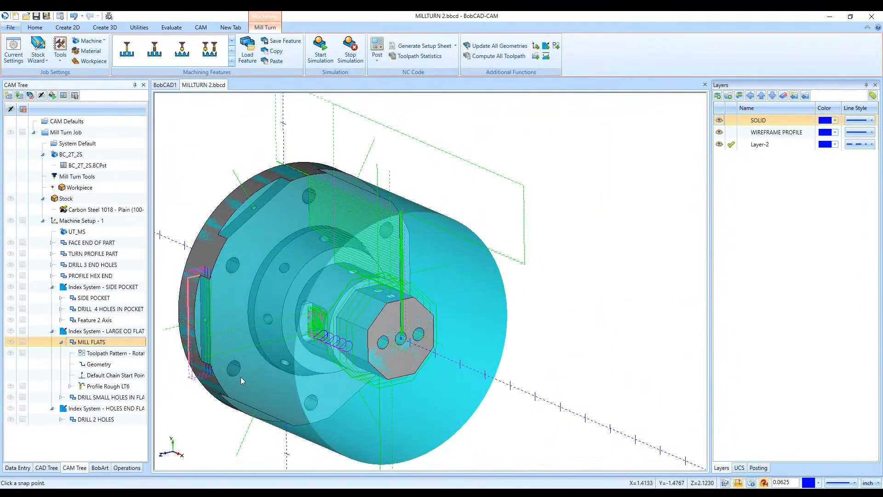
{"action": "right_click", "coordinate": [123, 343]}
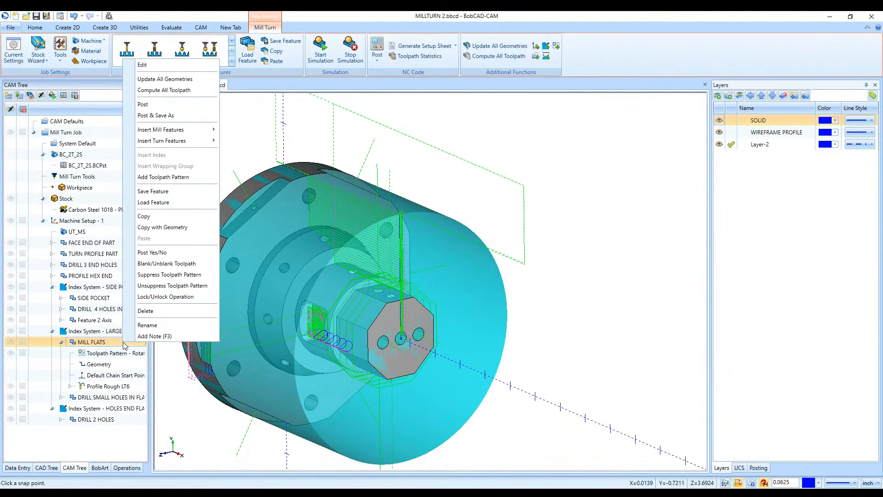
{"action": "left_click", "coordinate": [111, 356]}
{"action": "double_click", "coordinate": [136, 354]}
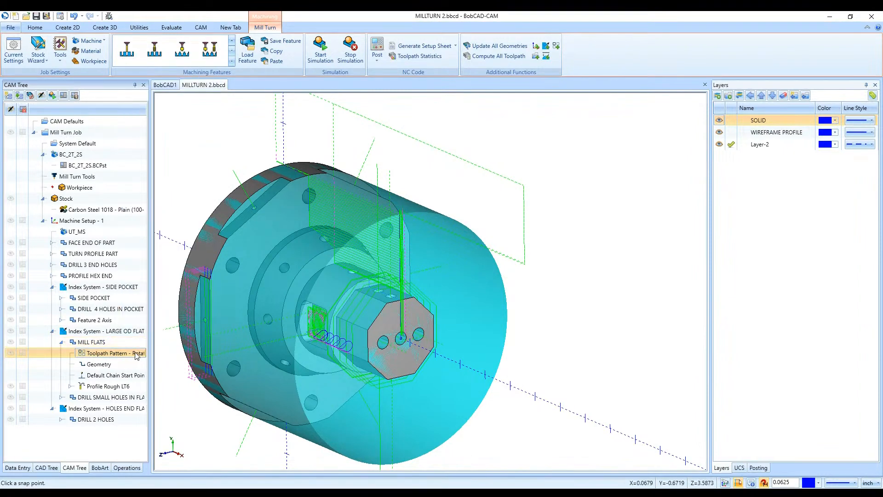
{"action": "double_click", "coordinate": [403, 212]}
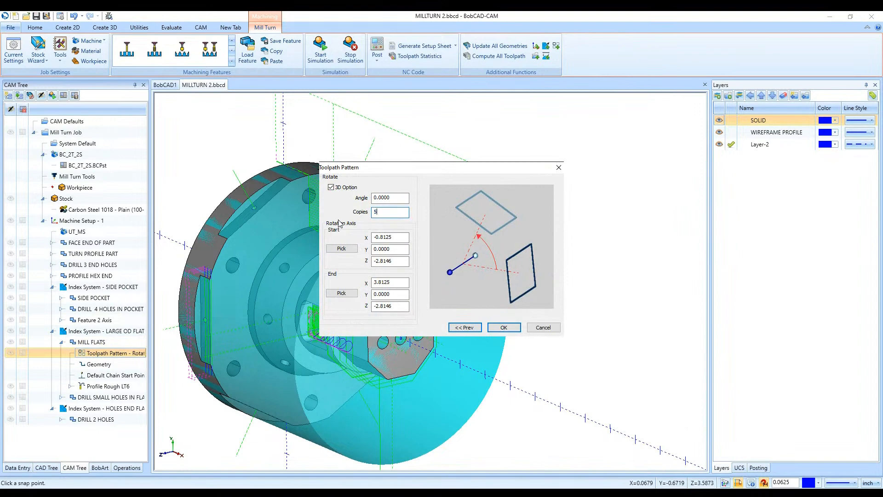
{"action": "left_click", "coordinate": [392, 197]}
{"action": "left_click_drag", "start_coordinate": [394, 175], "coordinate": [619, 164]}
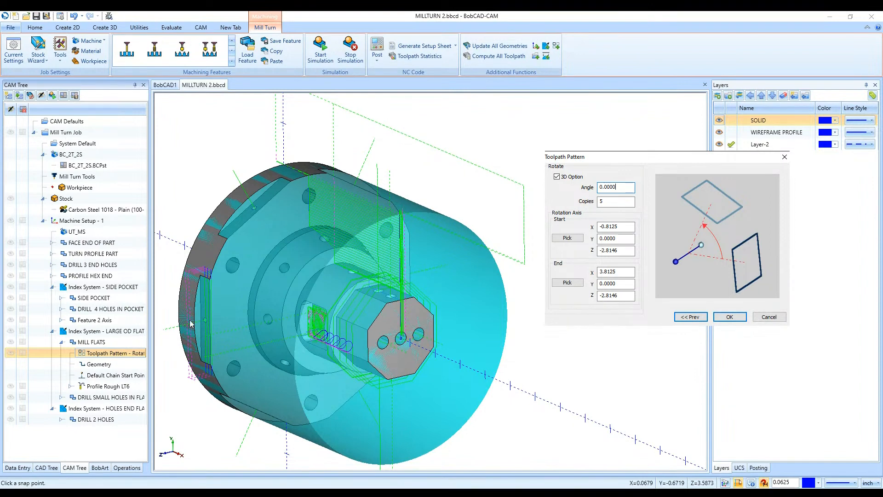
- Set the MILL FLATS rotate pattern's angle to 360/6 with 5 copies and confirm the pattern
{"action": "left_click_drag", "start_coordinate": [617, 187], "coordinate": [579, 193]}
{"action": "type", "text": "360/6"}
{"action": "left_click", "coordinate": [598, 204]}
{"action": "left_click", "coordinate": [616, 188]}
{"action": "type", "text": "1+1"}
{"action": "key", "text": "Tab"}
{"action": "double_click", "coordinate": [623, 188]}
{"action": "type", "text": "360/6"}
{"action": "key", "text": "Tab"}
{"action": "left_click", "coordinate": [736, 318]}
{"action": "middle_click_drag", "start_coordinate": [570, 237], "coordinate": [606, 264]}
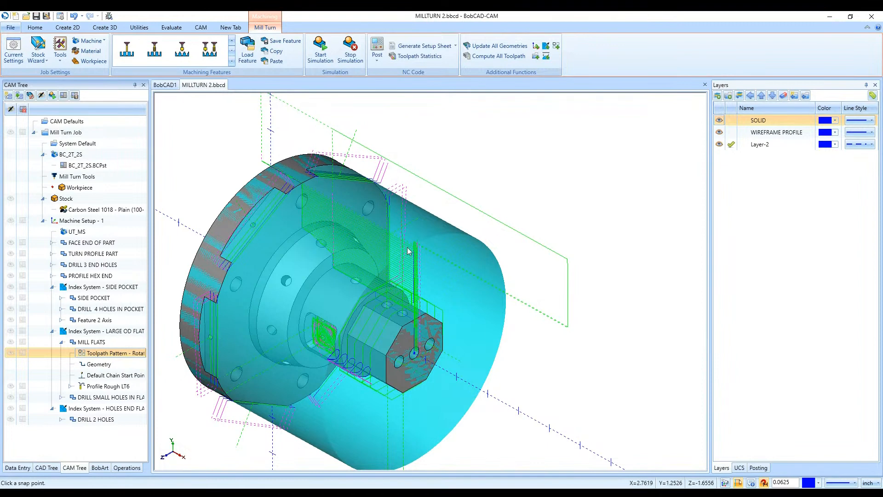
- Review the angle, copies and rotation axis of the small flat holes drilling feature's rotate toolpath pattern
{"action": "left_click", "coordinate": [60, 344]}
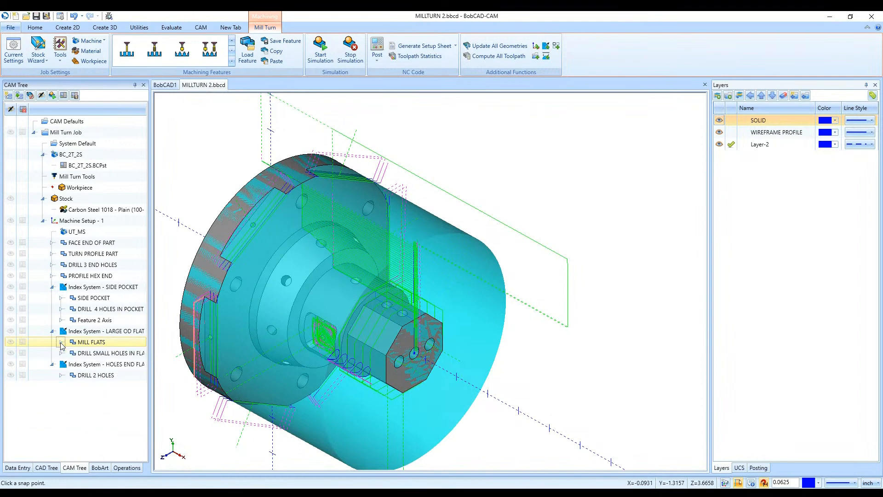
{"action": "double_click", "coordinate": [76, 353]}
{"action": "double_click", "coordinate": [82, 364]}
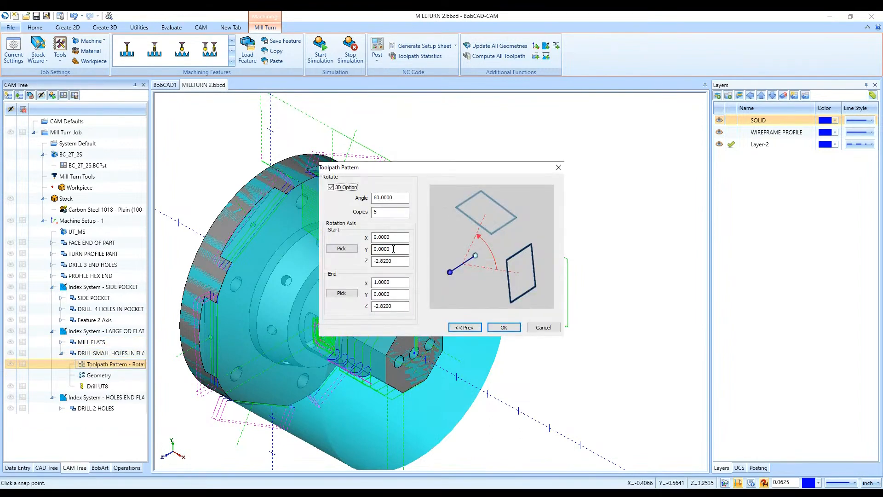
{"action": "left_click", "coordinate": [391, 212]}
{"action": "left_click", "coordinate": [489, 327]}
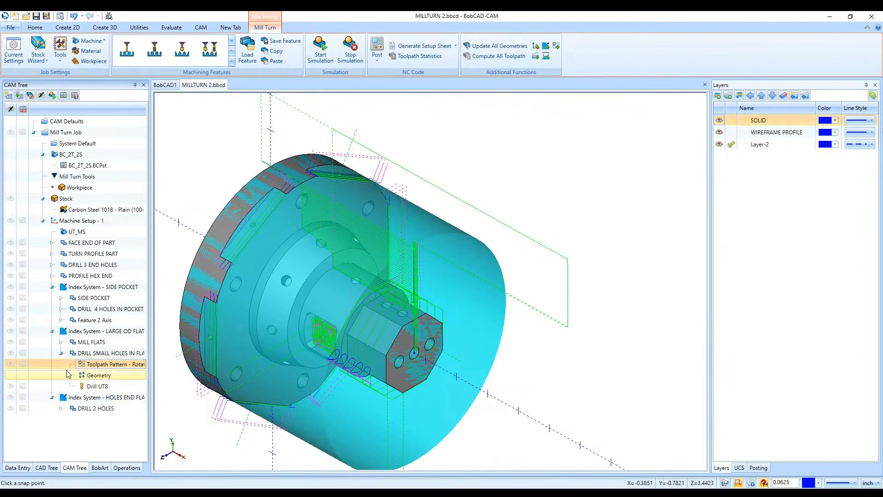
{"action": "left_click", "coordinate": [61, 353]}
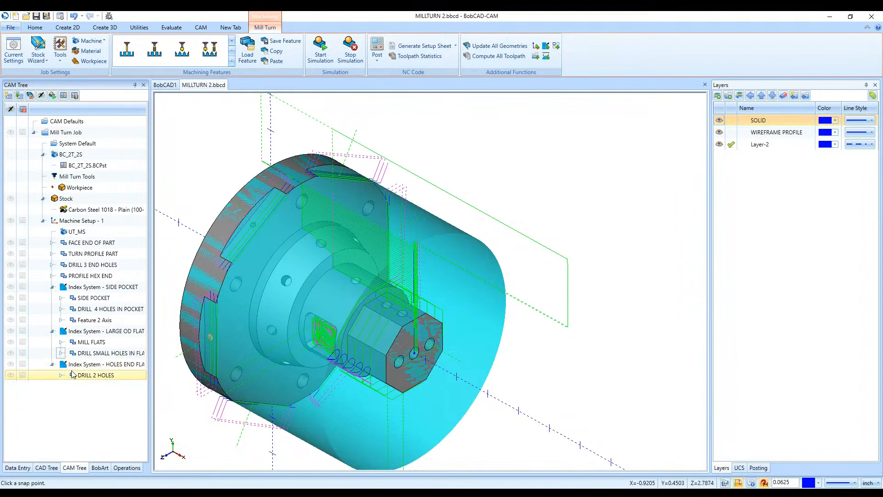
- Examine the end flat holes on the part and the geometry and drill operations under the DRILL 2 HOLES feature
{"action": "left_click", "coordinate": [90, 367]}
{"action": "middle_click_drag", "start_coordinate": [427, 350], "coordinate": [378, 360]}
{"action": "scroll", "coordinate": [390, 293], "scroll_direction": "up", "scroll_amount": 4}
{"action": "scroll", "coordinate": [387, 294], "scroll_direction": "down", "scroll_amount": 4}
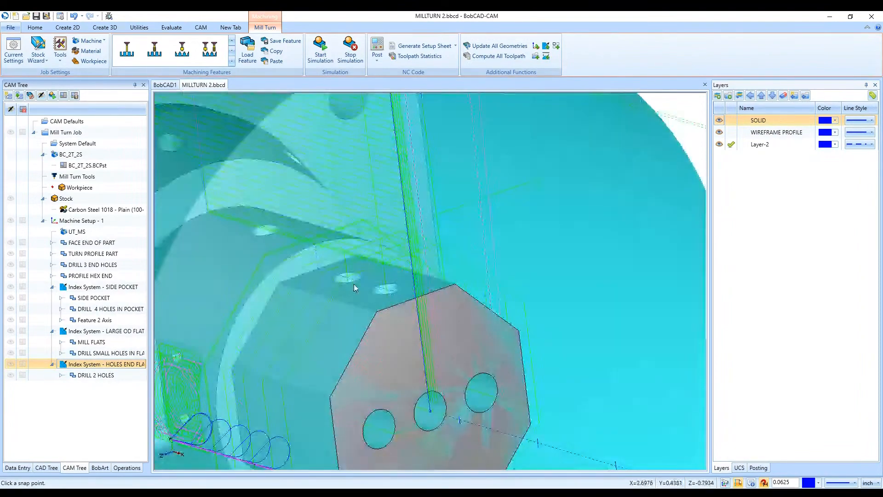
{"action": "middle_click_drag", "start_coordinate": [378, 291], "coordinate": [363, 245]}
{"action": "left_click", "coordinate": [62, 375]}
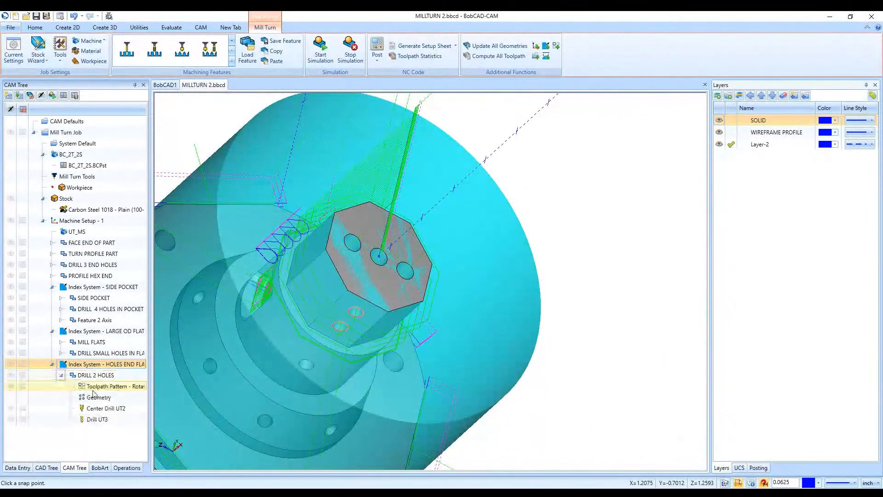
{"action": "left_click", "coordinate": [109, 409]}
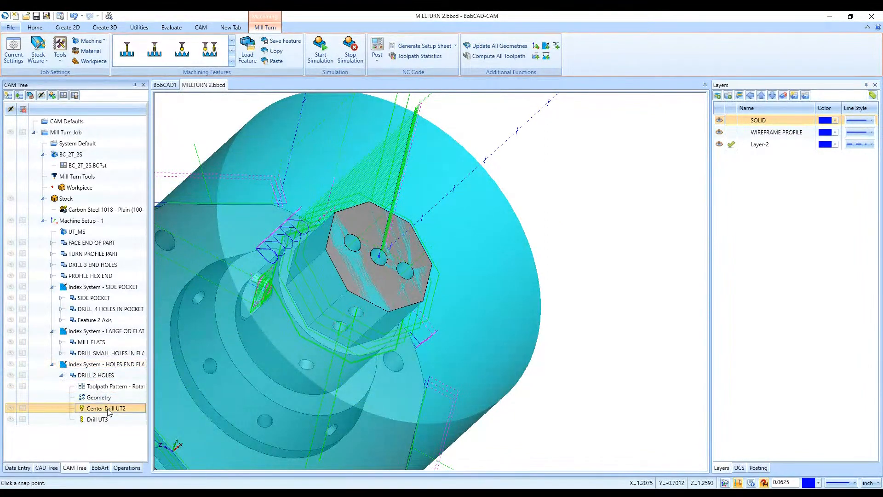
{"action": "key", "text": "Down"}
{"action": "key", "text": "Up"}
{"action": "key", "text": "Up"}
{"action": "key", "text": "Up"}
{"action": "middle_click_drag", "start_coordinate": [356, 272], "coordinate": [379, 374]}
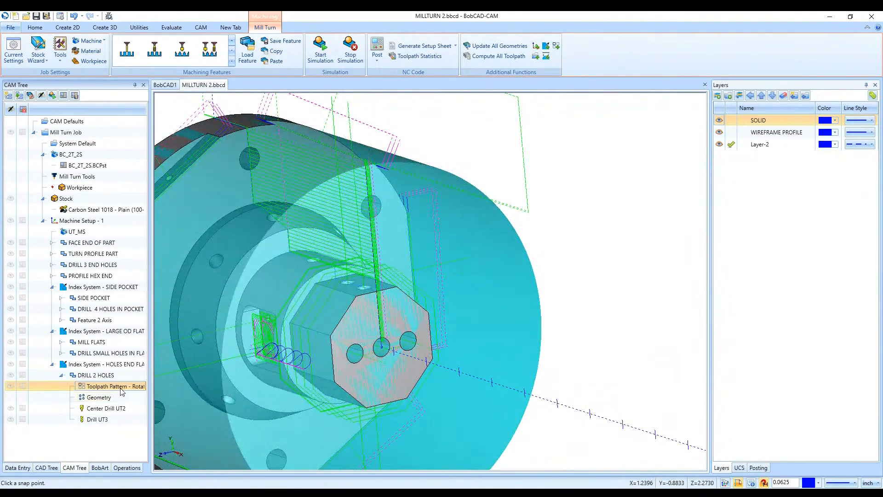
- Review the rotate toolpath pattern settings of the DRILL 2 HOLES feature and compare them with the part
{"action": "double_click", "coordinate": [122, 387]}
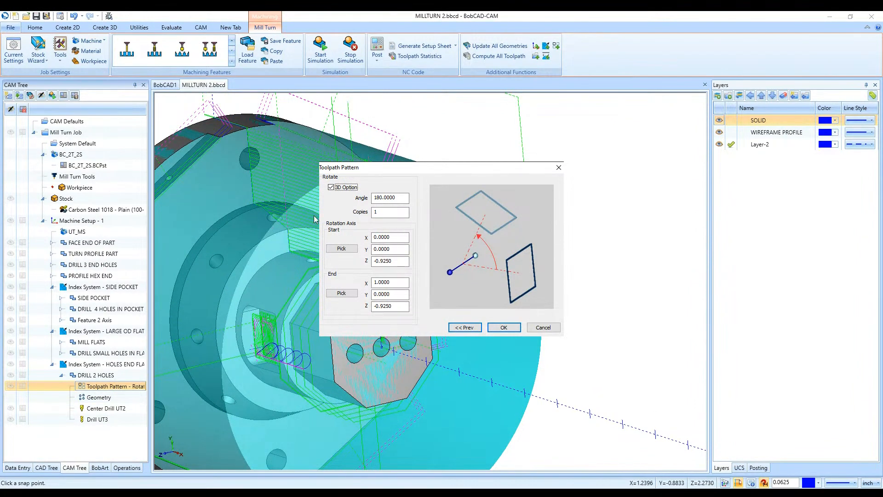
{"action": "double_click", "coordinate": [396, 198]}
{"action": "left_click", "coordinate": [380, 212]}
{"action": "left_click", "coordinate": [505, 327]}
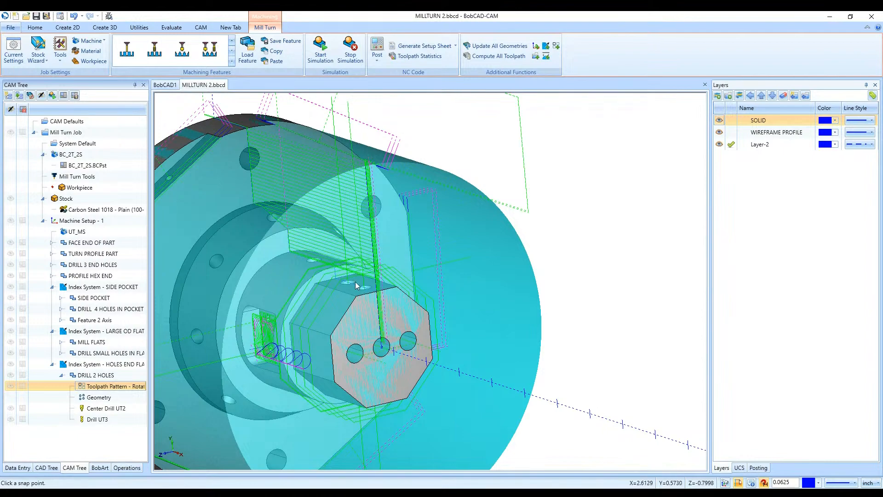
{"action": "scroll", "coordinate": [442, 308], "scroll_direction": "down", "scroll_amount": 2}
{"action": "scroll", "coordinate": [443, 311], "scroll_direction": "up", "scroll_amount": 2}
{"action": "mouse_move", "coordinate": [444, 311]}
{"action": "middle_mouse_down"}
{"action": "mouse_move", "coordinate": [465, 288]}
{"action": "mouse_move", "coordinate": [459, 317]}
{"action": "mouse_move", "coordinate": [443, 309]}
{"action": "middle_mouse_up"}
{"action": "scroll", "coordinate": [458, 316], "scroll_direction": "down", "scroll_amount": 2}
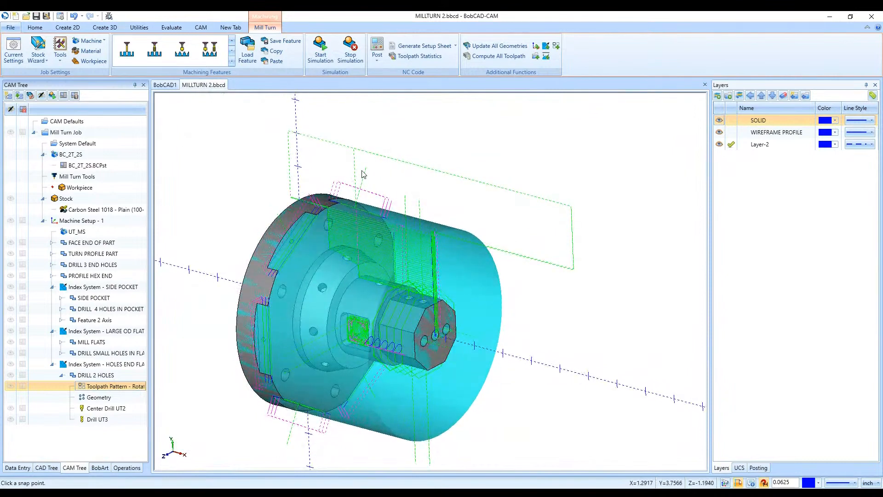
- Try to simulate the machining job, and show the upper turret's loose tools in the Mill Turn tool crib
{"action": "left_click", "coordinate": [320, 56]}
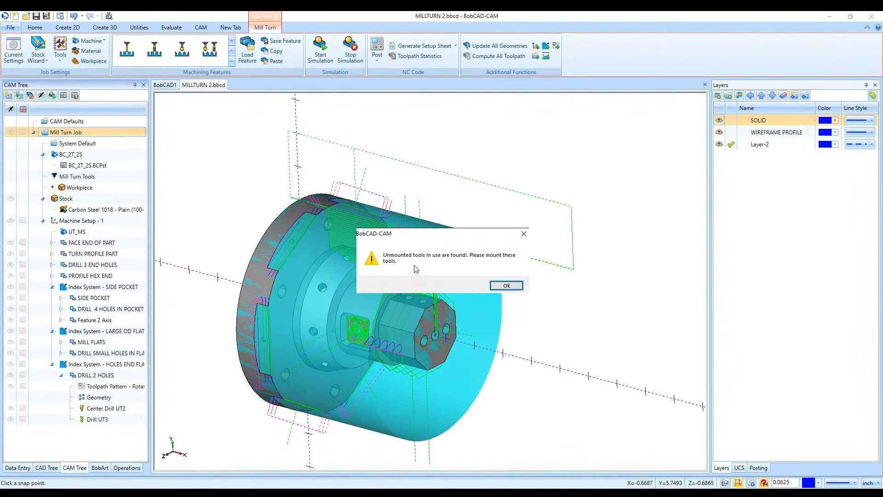
{"action": "left_click", "coordinate": [506, 286]}
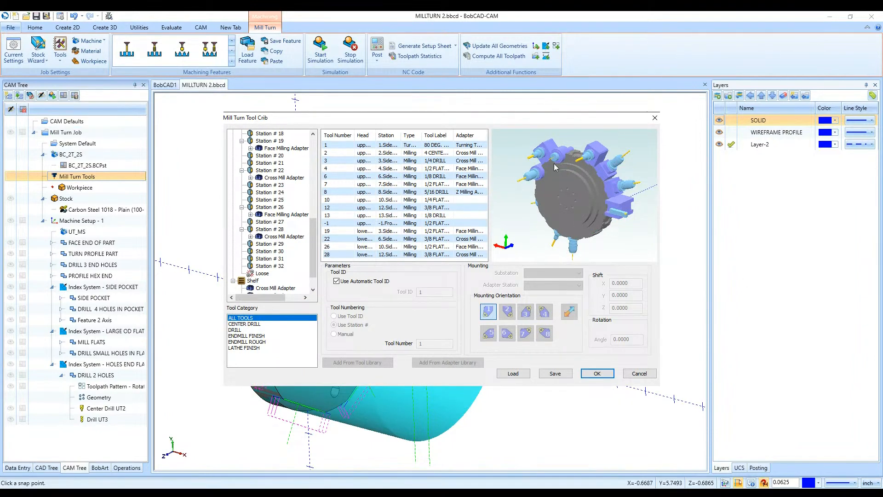
{"action": "scroll", "coordinate": [259, 233], "scroll_direction": "down", "scroll_amount": 1}
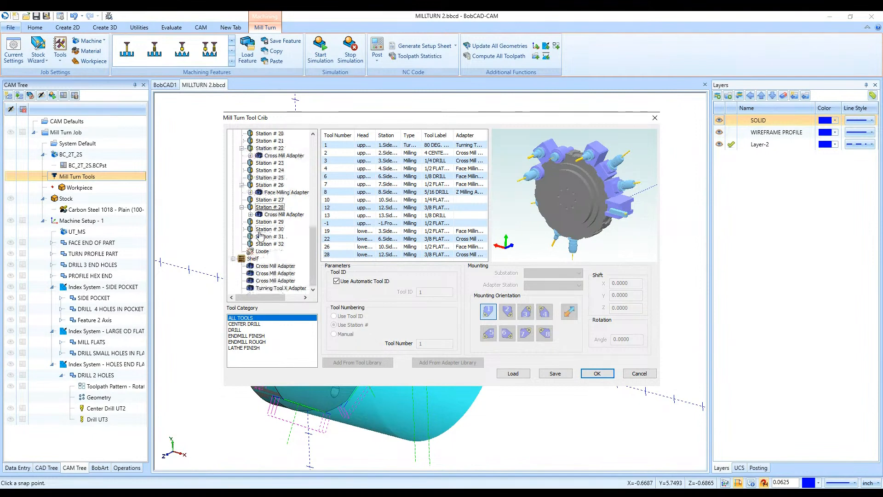
{"action": "scroll", "coordinate": [260, 234], "scroll_direction": "up", "scroll_amount": 10}
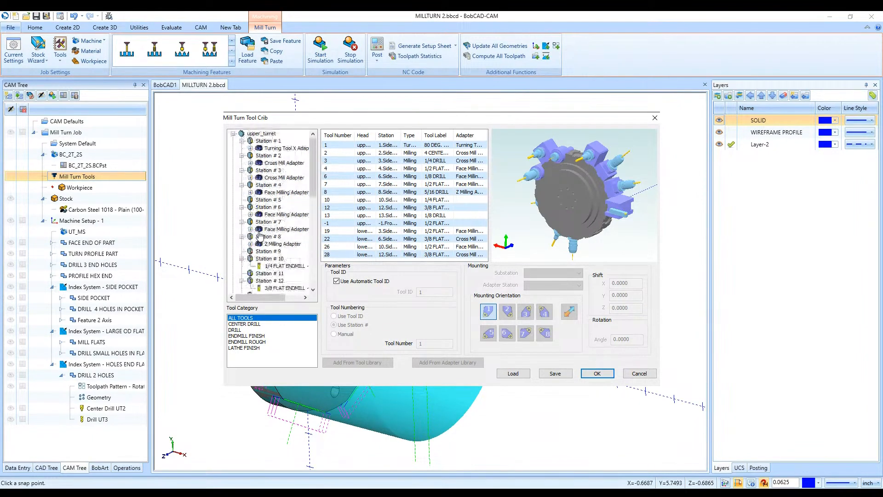
{"action": "scroll", "coordinate": [249, 242], "scroll_direction": "down", "scroll_amount": 4}
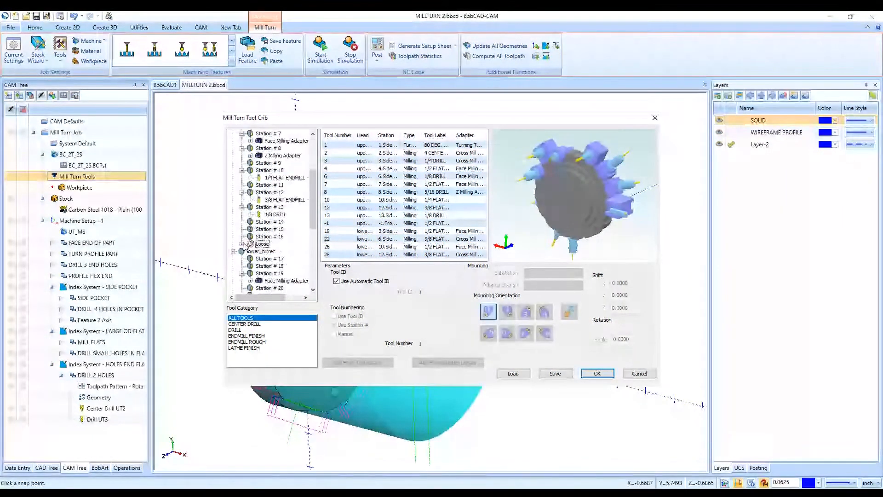
{"action": "left_click", "coordinate": [243, 244]}
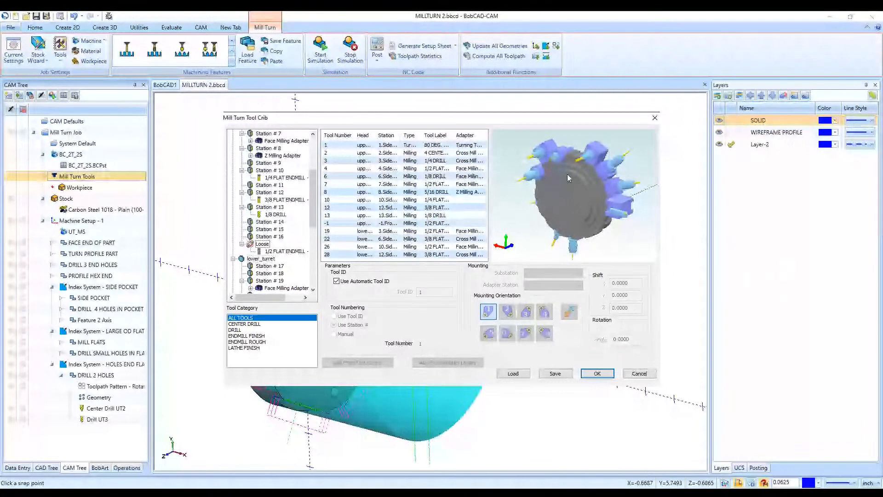
- Mount the loose 1/2 FLAT ENDMILL - LONG at the upper turret's Station 15 with mounting orientation 2 and confirm the tool crib
{"action": "left_click", "coordinate": [267, 253]}
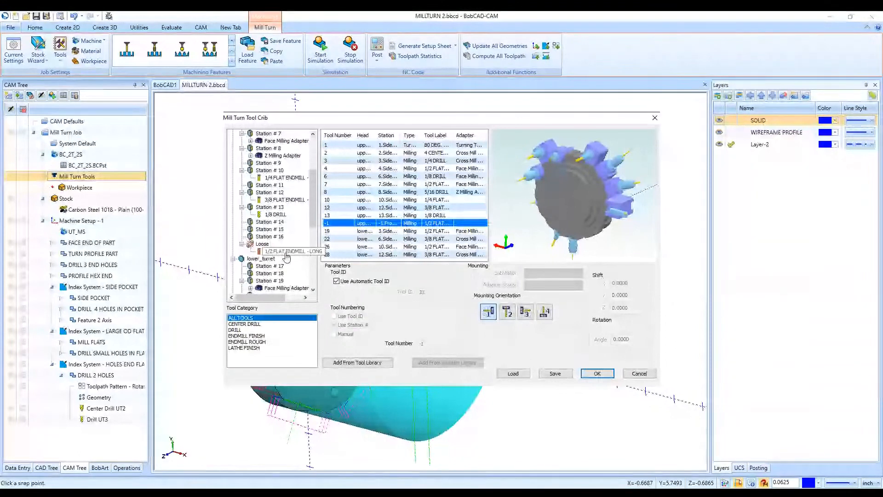
{"action": "left_click_drag", "start_coordinate": [282, 263], "coordinate": [284, 233]}
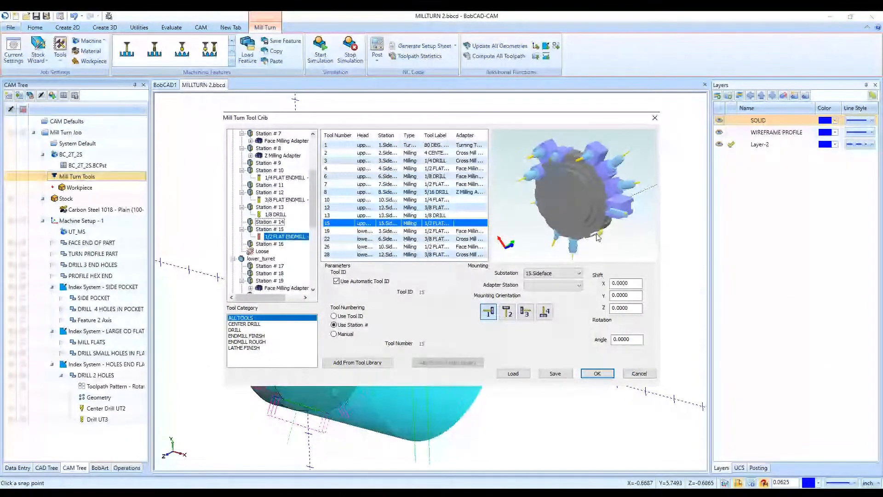
{"action": "left_click", "coordinate": [506, 312]}
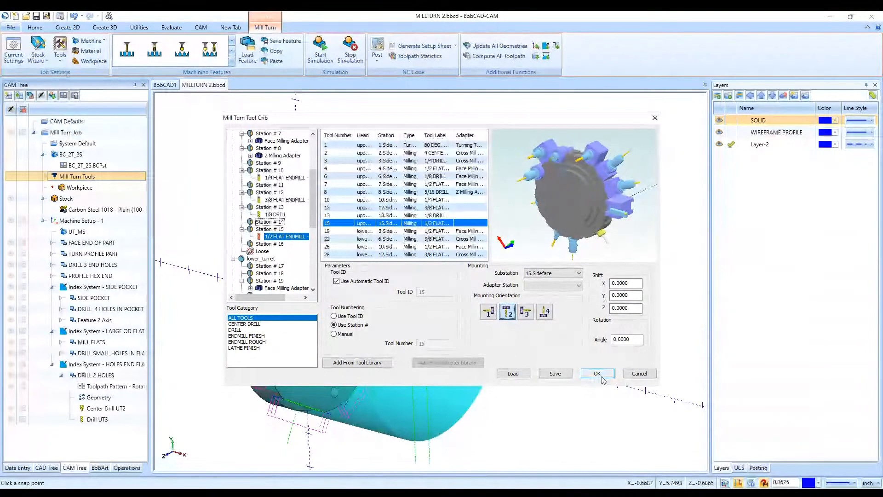
{"action": "left_click", "coordinate": [489, 312]}
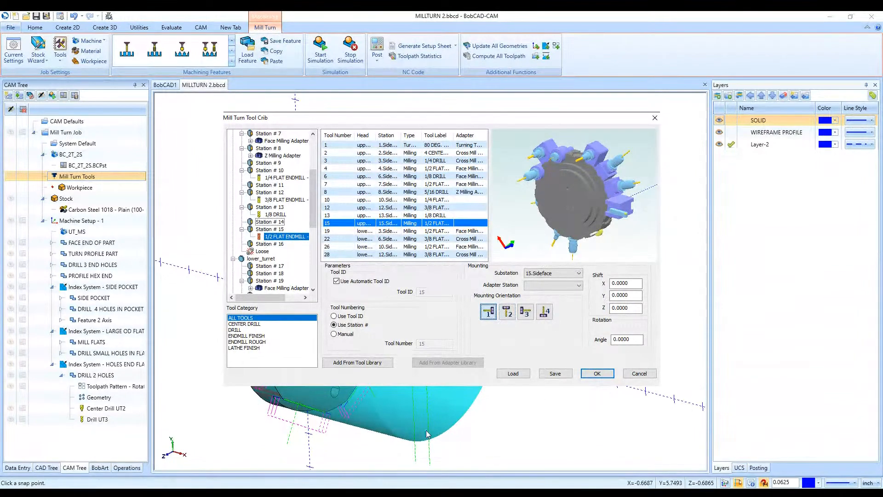
{"action": "left_click_drag", "start_coordinate": [252, 127], "coordinate": [348, 123]}
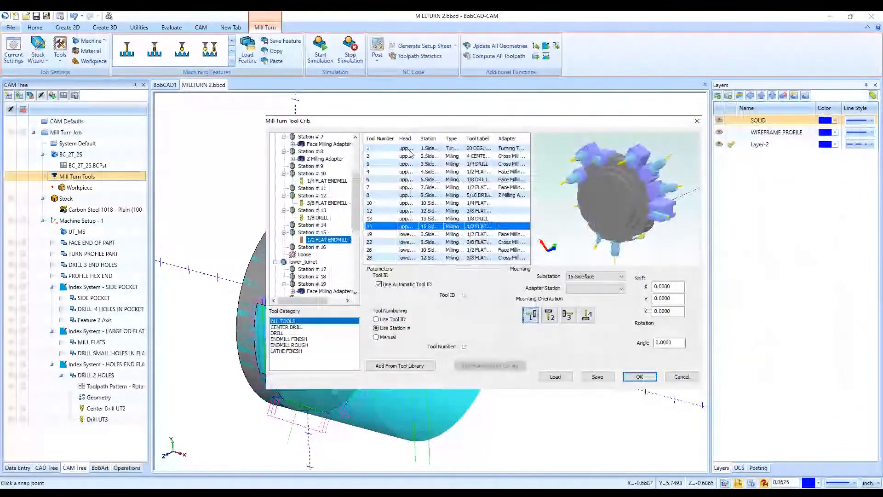
{"action": "left_click_drag", "start_coordinate": [475, 122], "coordinate": [651, 113]}
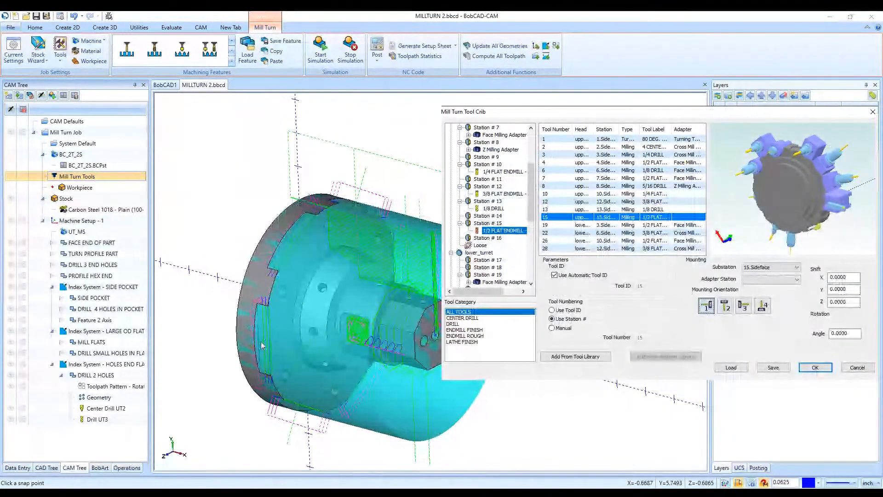
{"action": "left_click_drag", "start_coordinate": [545, 119], "coordinate": [354, 131]}
{"action": "left_click", "coordinate": [534, 317]}
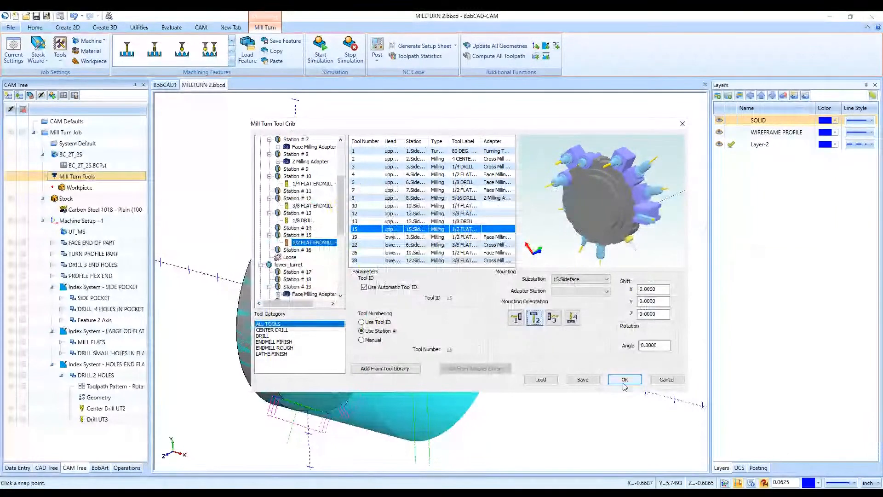
{"action": "left_click", "coordinate": [624, 379]}
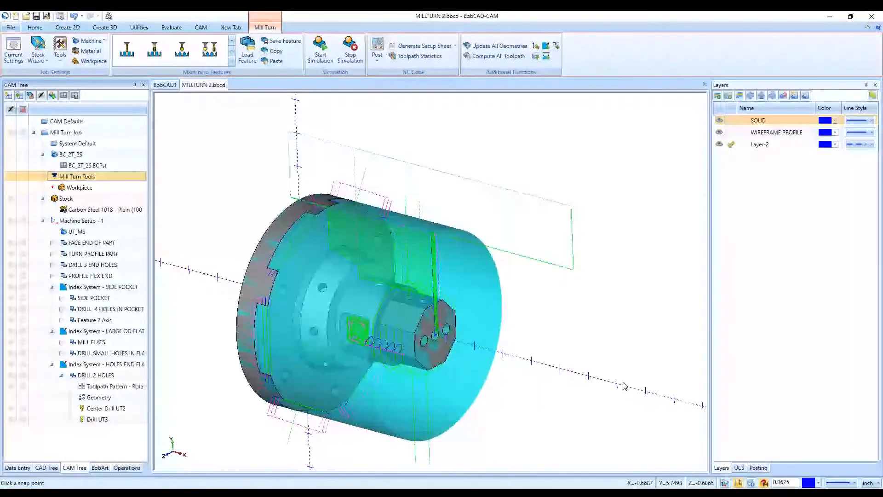
- Try again to simulate the machining job, and select the DRILL 2 HOLES feature
{"action": "left_click", "coordinate": [318, 56]}
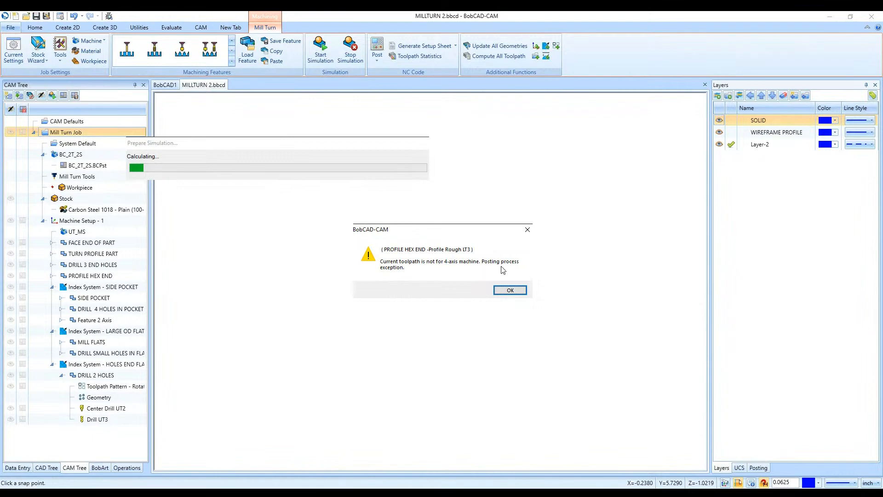
{"action": "left_click", "coordinate": [509, 290]}
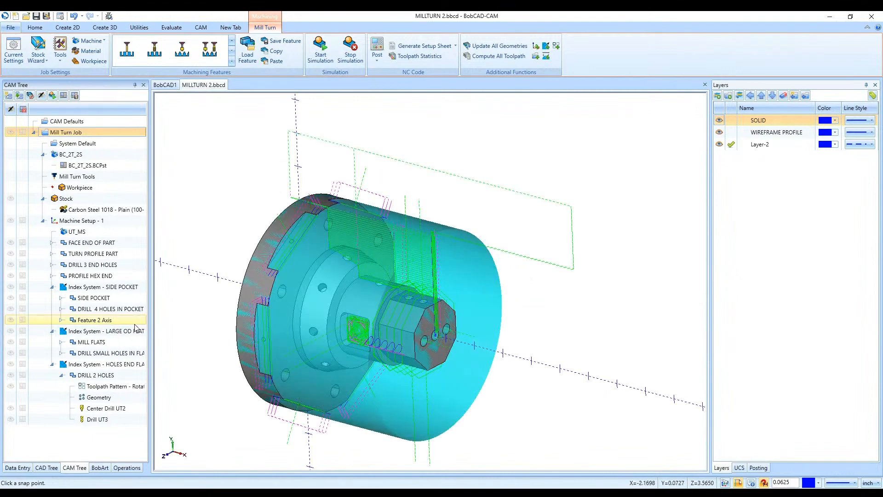
{"action": "left_click", "coordinate": [105, 408]}
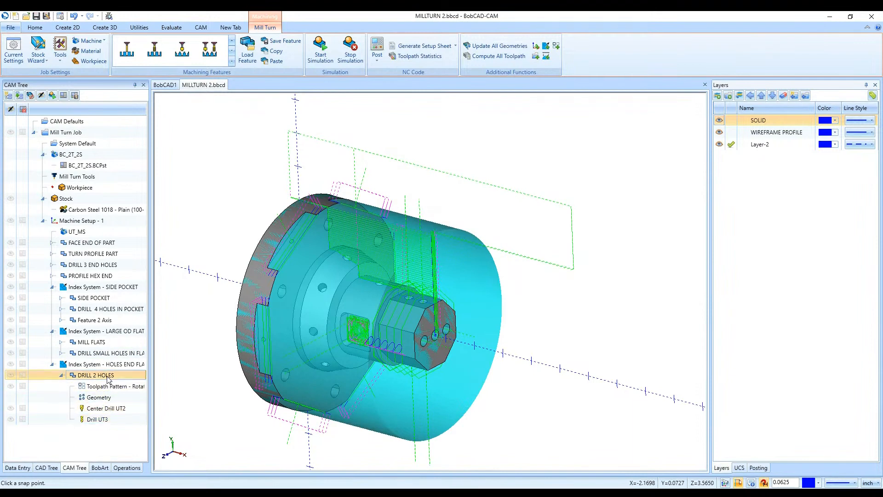
- Check the mounting of the MILL FLATS feature's 3/8 FLAT ENDMILL - LONG at Station 12 in the tool crib, and recompute the feature
{"action": "left_click", "coordinate": [37, 365]}
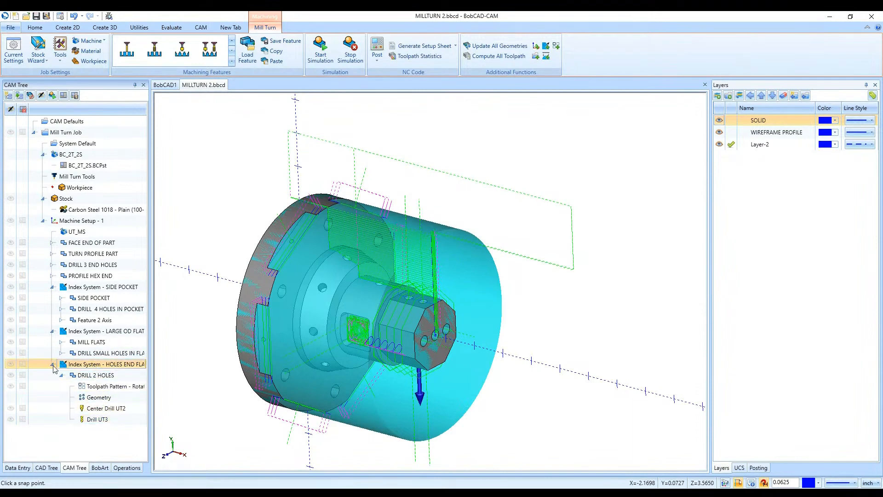
{"action": "left_click", "coordinate": [52, 365]}
{"action": "left_click", "coordinate": [91, 331]}
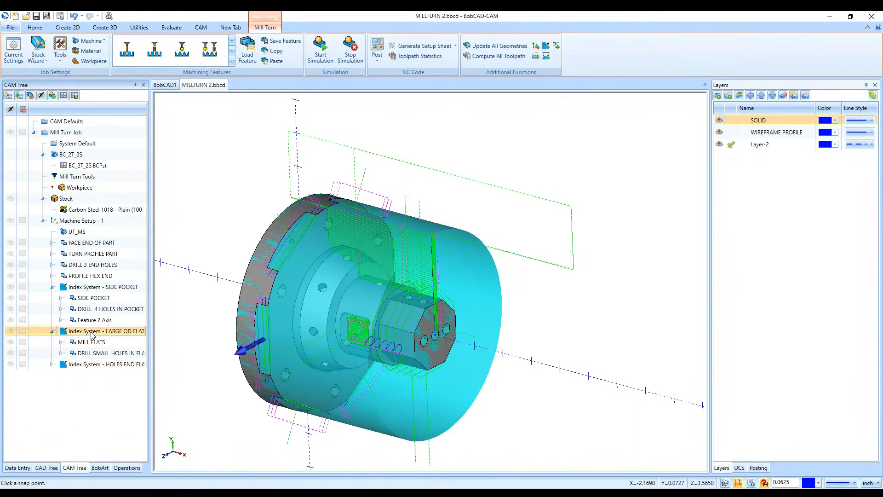
{"action": "left_click", "coordinate": [61, 342]}
{"action": "left_click", "coordinate": [84, 333]}
{"action": "left_click", "coordinate": [105, 344]}
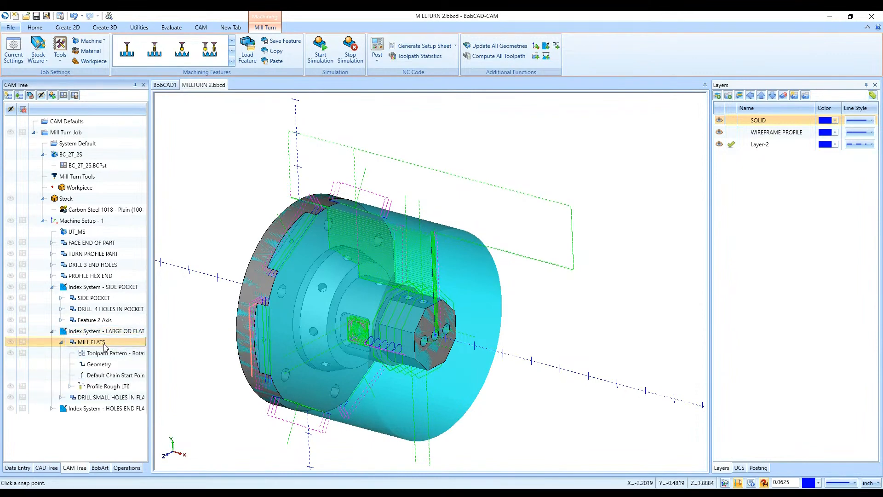
{"action": "double_click", "coordinate": [104, 344]}
{"action": "left_click", "coordinate": [284, 165]}
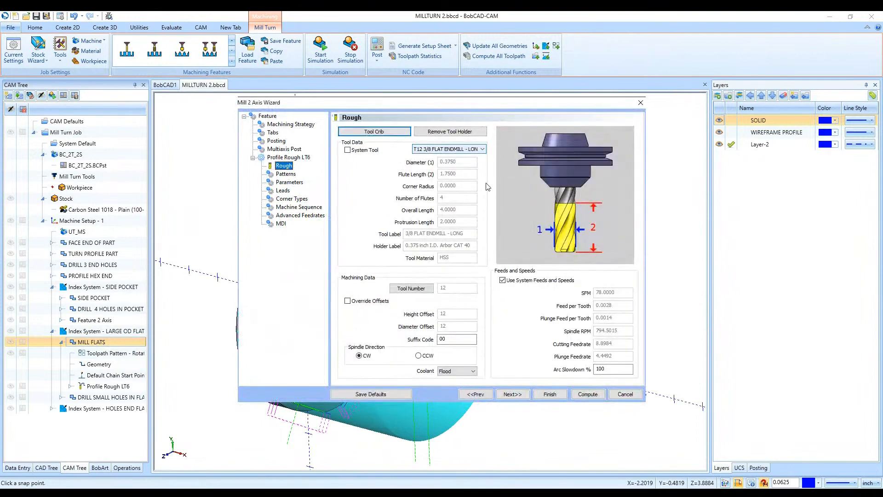
{"action": "left_click", "coordinate": [372, 133]}
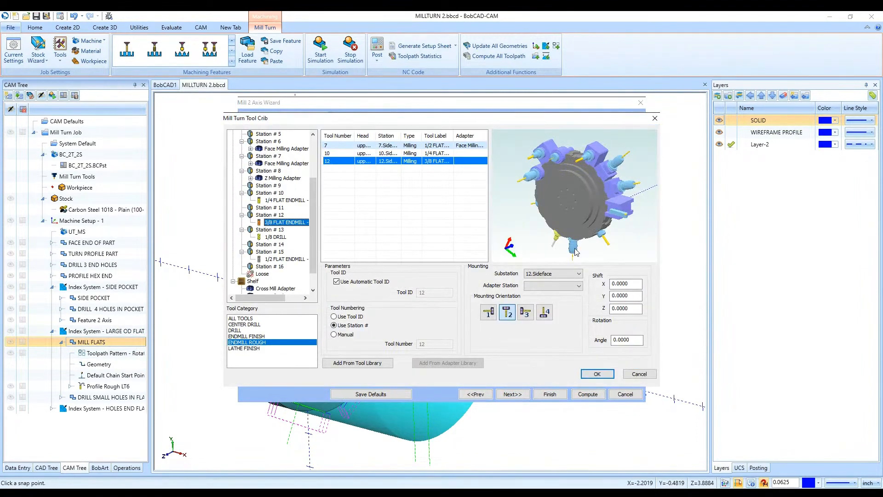
{"action": "left_click_drag", "start_coordinate": [565, 211], "coordinate": [600, 197]}
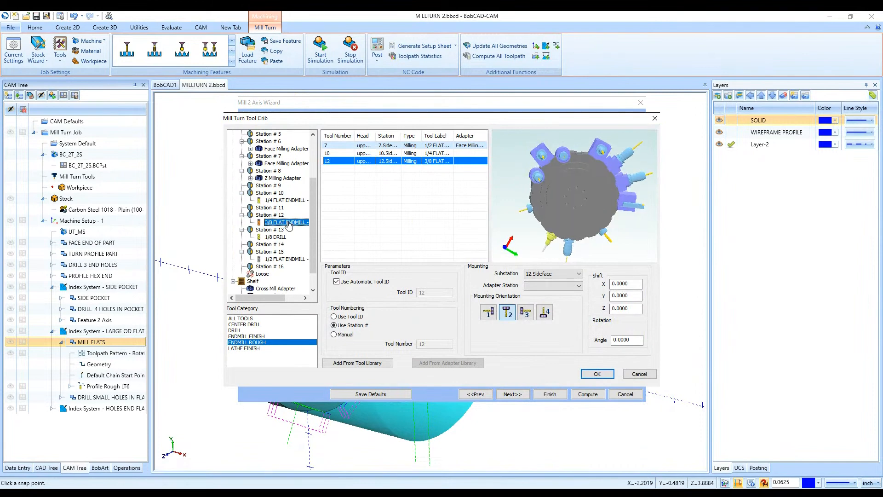
{"action": "left_click", "coordinate": [597, 373]}
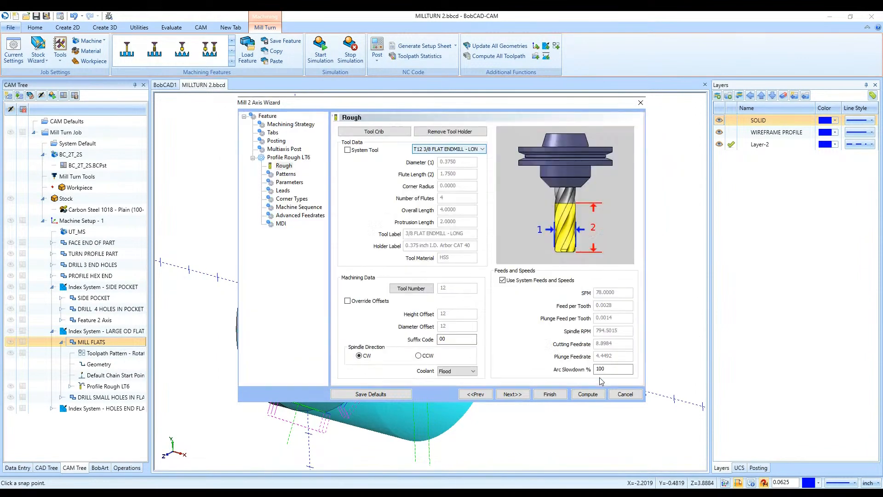
{"action": "left_click", "coordinate": [588, 393]}
{"action": "left_click", "coordinate": [61, 342]}
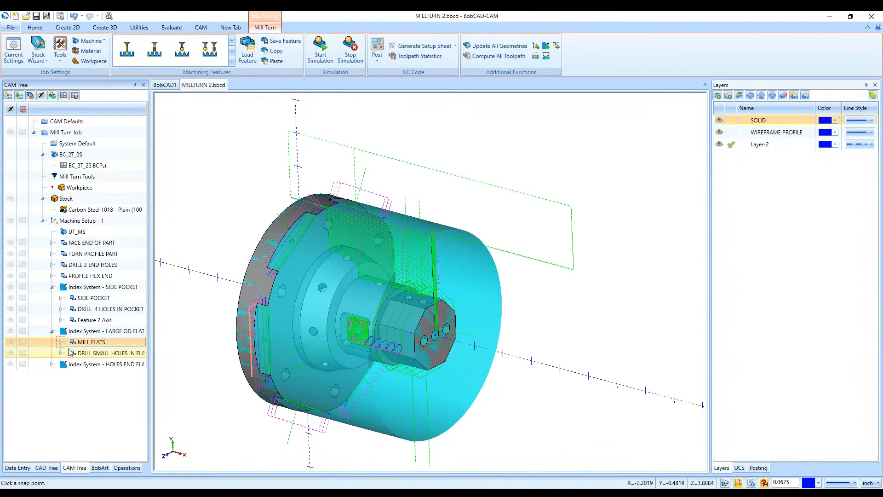
- Check the Station 13 mounting of the 1/8 DRILL used by the DRILL SMALL HOLES feature, and recompute the feature
{"action": "left_click", "coordinate": [79, 354]}
{"action": "double_click", "coordinate": [80, 354]}
{"action": "left_click", "coordinate": [281, 166]}
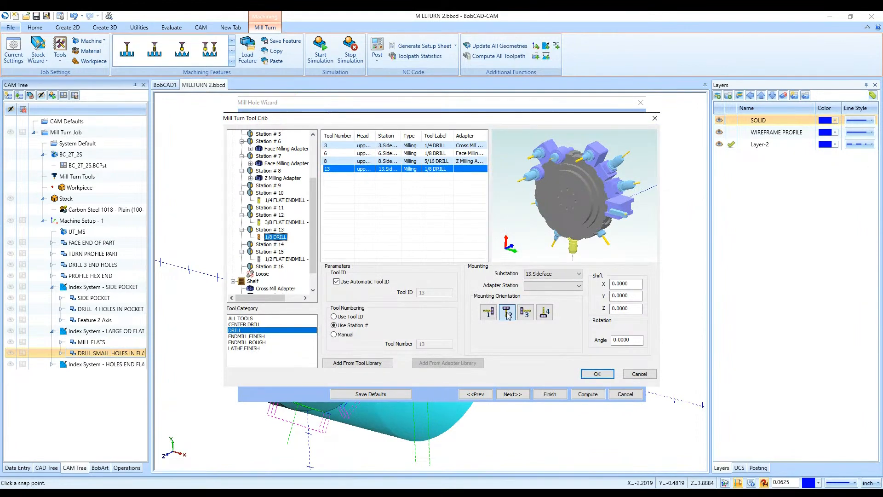
{"action": "left_click", "coordinate": [596, 373]}
{"action": "left_click", "coordinate": [588, 394]}
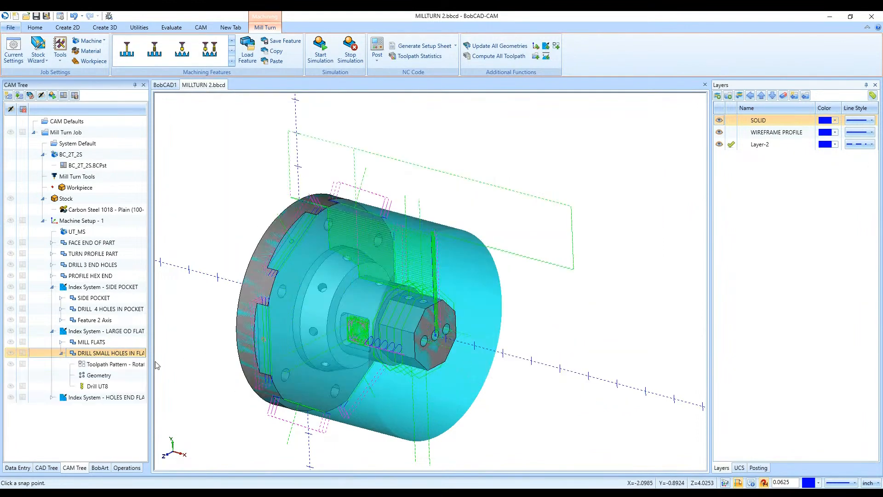
{"action": "left_click", "coordinate": [61, 353]}
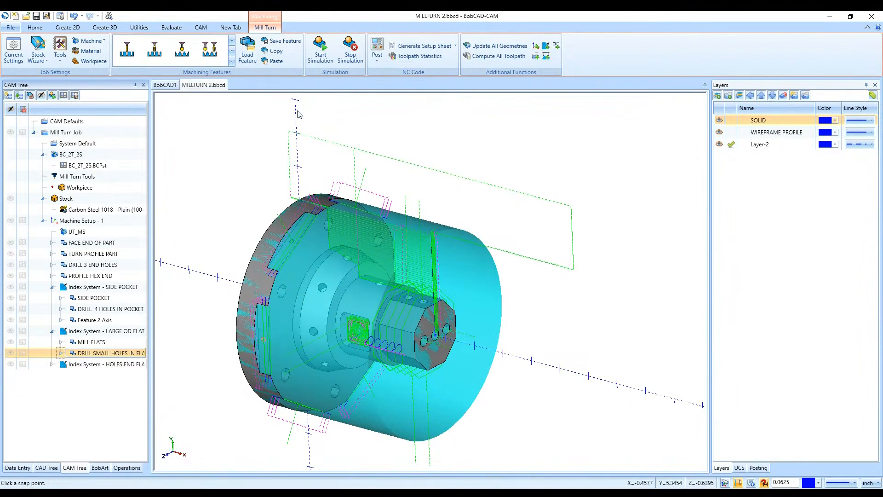
- Try to simulate the machining job, and expand the PROFILE HEX END feature
{"action": "left_click", "coordinate": [321, 49]}
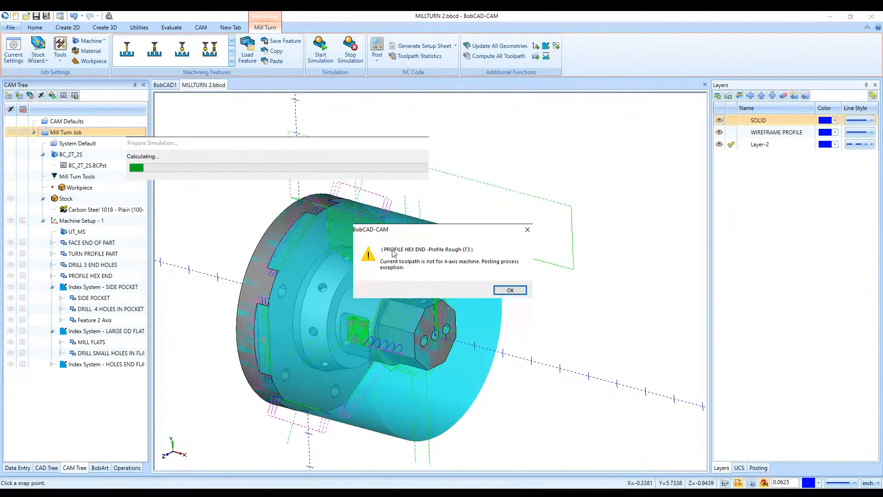
{"action": "left_click", "coordinate": [510, 290]}
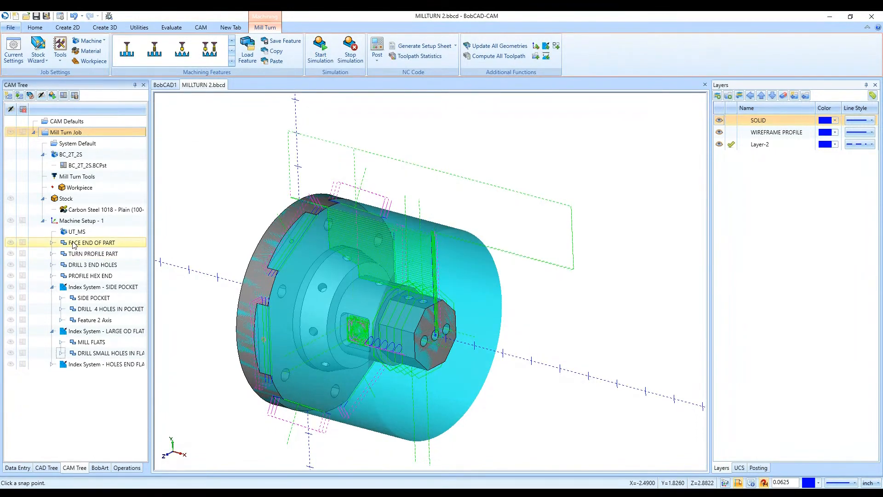
{"action": "left_click", "coordinate": [57, 276]}
{"action": "left_click", "coordinate": [54, 276]}
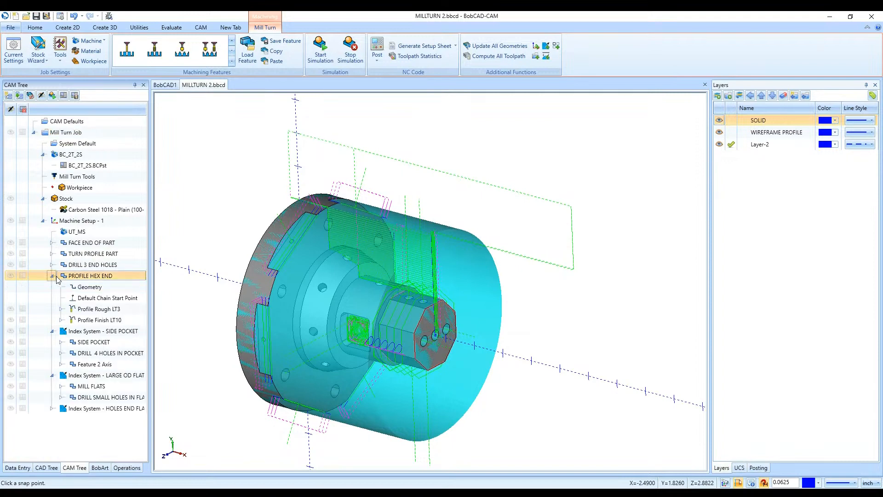
- Set the Station 15 1/2 FLAT ENDMILL - LONG to mounting orientation 1 from the Profile Rough operation's tool crib, and recompute PROFILE HEX END
{"action": "left_click", "coordinate": [98, 309]}
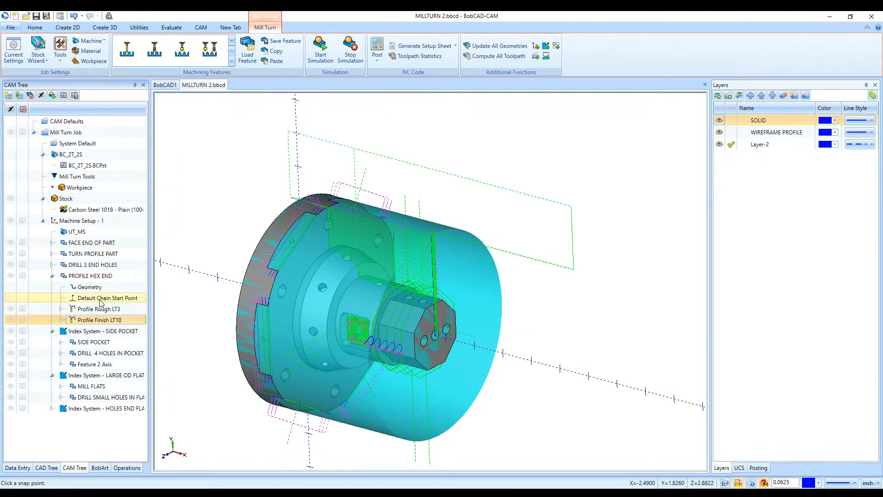
{"action": "double_click", "coordinate": [99, 309]}
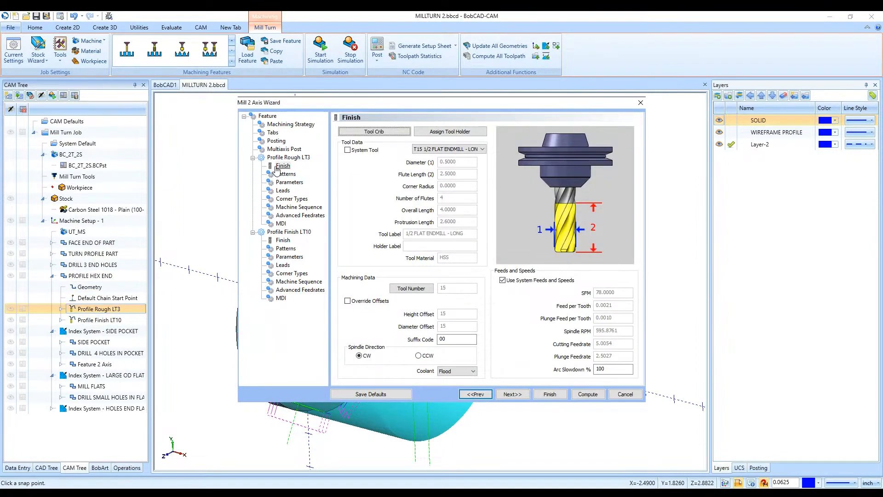
{"action": "left_click", "coordinate": [365, 131]}
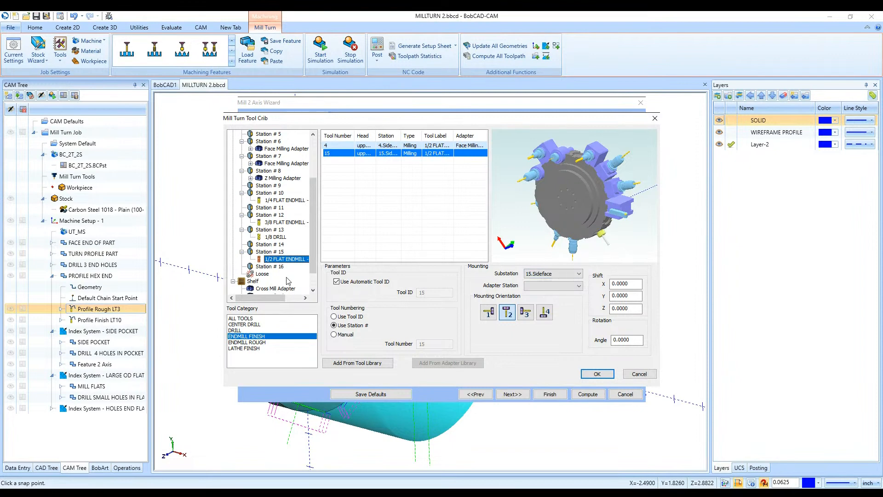
{"action": "left_click", "coordinate": [275, 260]}
{"action": "left_click", "coordinate": [489, 311]}
{"action": "left_click", "coordinate": [597, 374]}
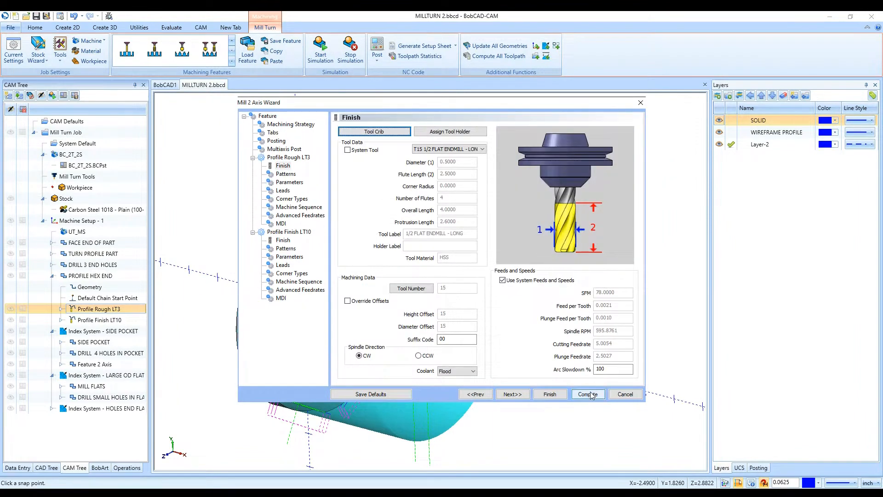
{"action": "left_click", "coordinate": [588, 394]}
- Inspect the toolpaths at the part's hex end, and select the Profile Finish operation
{"action": "scroll", "coordinate": [493, 361], "scroll_direction": "down", "scroll_amount": 3}
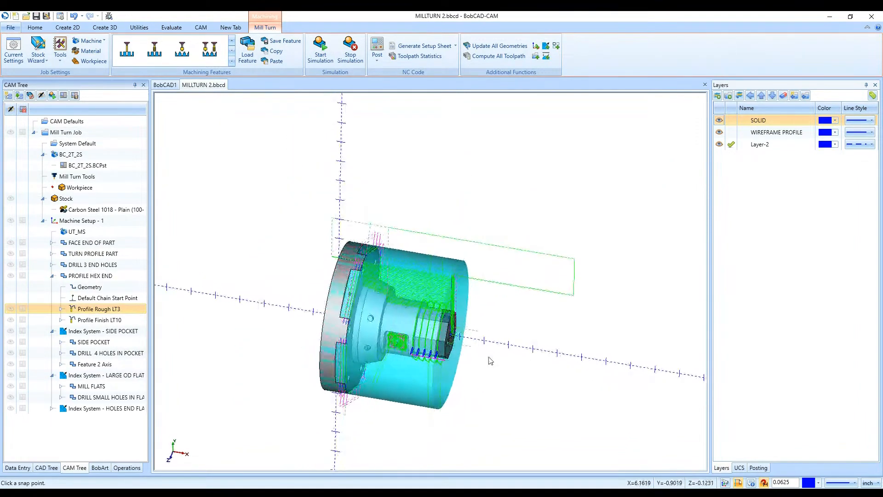
{"action": "right_click", "coordinate": [103, 321]}
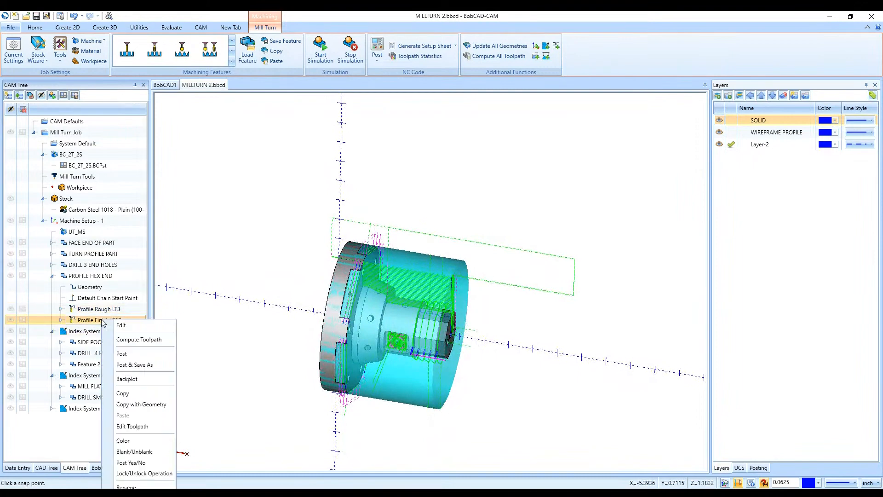
{"action": "left_click", "coordinate": [126, 379]}
{"action": "left_click", "coordinate": [84, 108]}
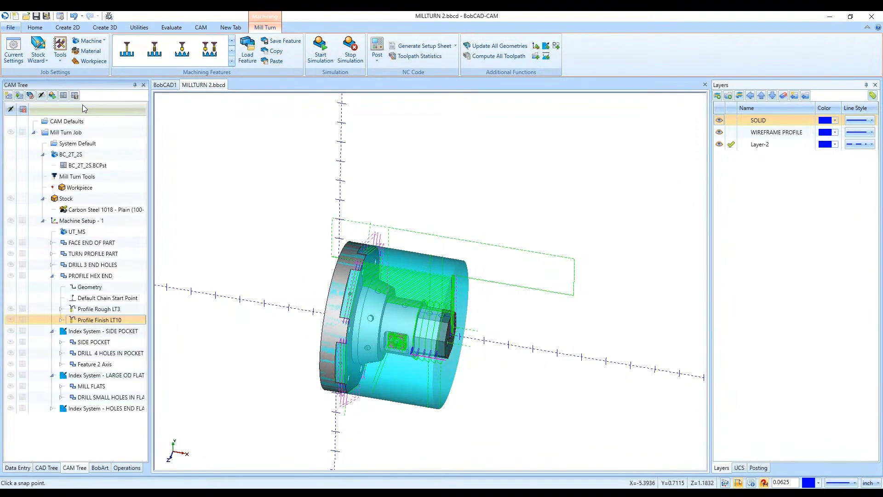
- Launch the machine simulation, frame the stock in the chuck, and run the job at a slightly reduced speed
{"action": "left_click", "coordinate": [321, 48]}
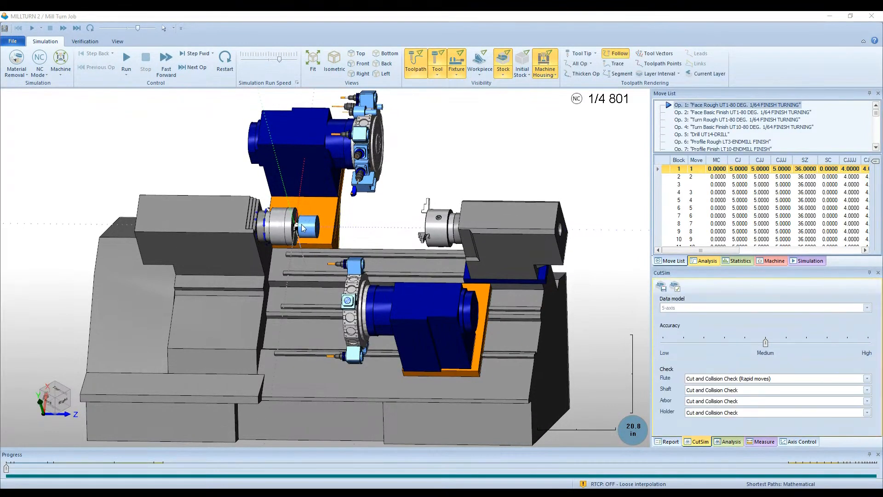
{"action": "scroll", "coordinate": [296, 227], "scroll_direction": "up", "scroll_amount": 5}
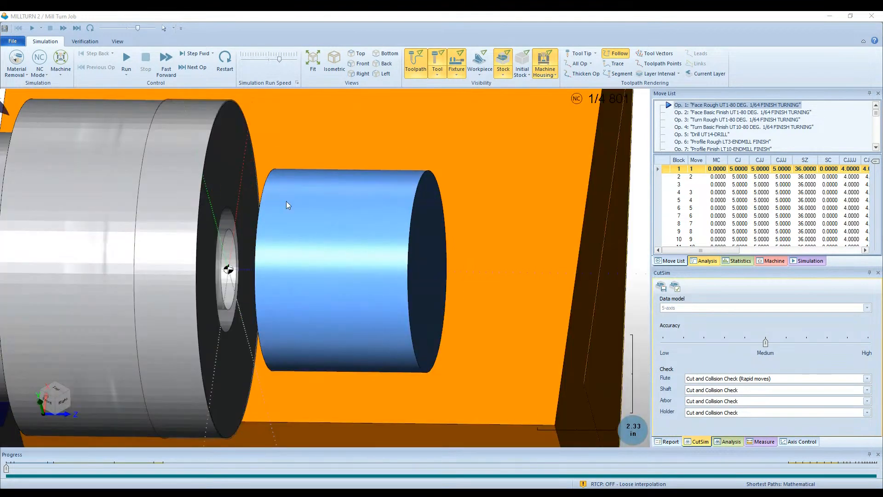
{"action": "scroll", "coordinate": [307, 236], "scroll_direction": "down", "scroll_amount": 4}
{"action": "middle_click_drag", "start_coordinate": [327, 297], "coordinate": [388, 312]}
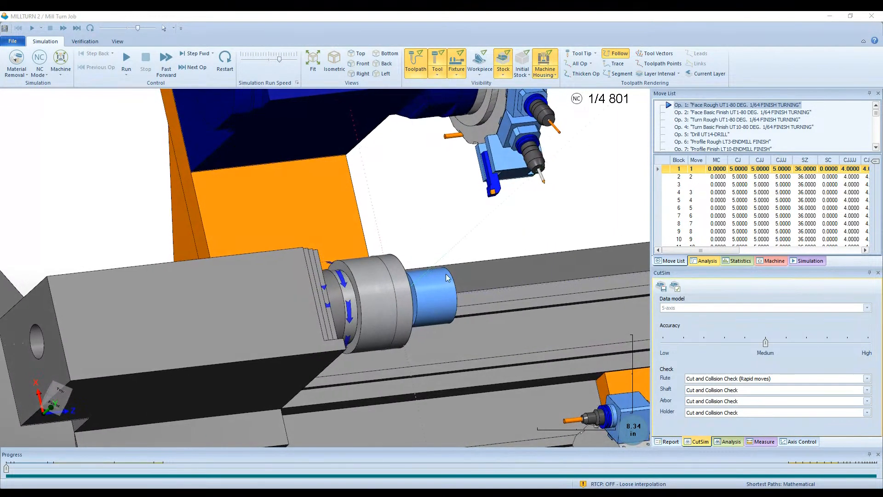
{"action": "scroll", "coordinate": [167, 258], "scroll_direction": "down", "scroll_amount": 2}
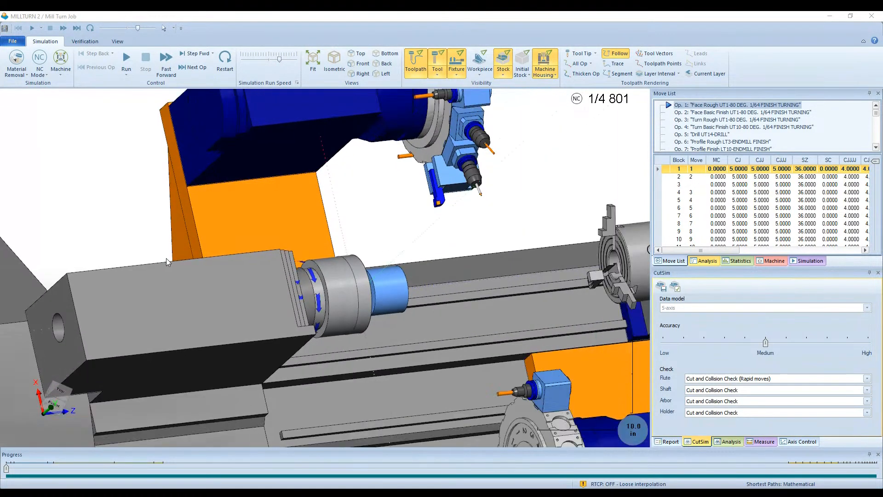
{"action": "scroll", "coordinate": [370, 192], "scroll_direction": "up", "scroll_amount": 1}
{"action": "scroll", "coordinate": [406, 324], "scroll_direction": "up", "scroll_amount": 3}
{"action": "left_click", "coordinate": [269, 59]}
{"action": "left_click", "coordinate": [126, 58]}
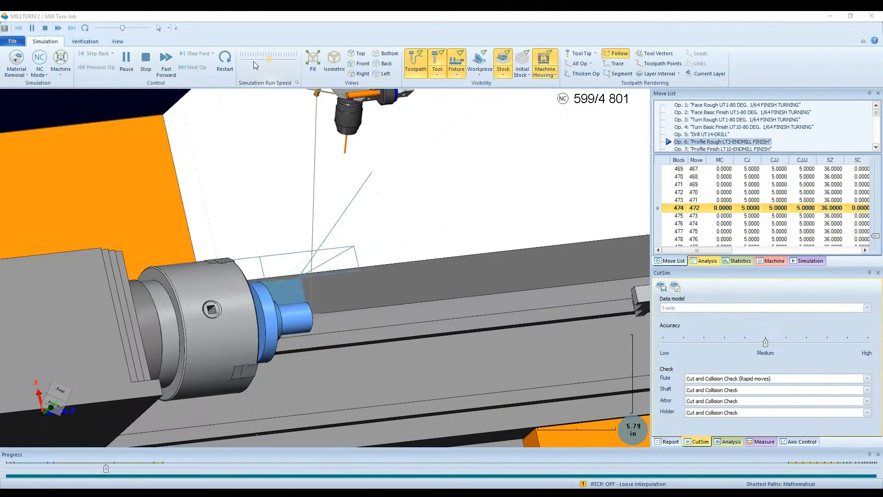
- Slow the simulation for a close look at the hex profile roughing, raise the speed again, and hide the toolpath
{"action": "left_click", "coordinate": [252, 60]}
{"action": "scroll", "coordinate": [276, 327], "scroll_direction": "up", "scroll_amount": 4}
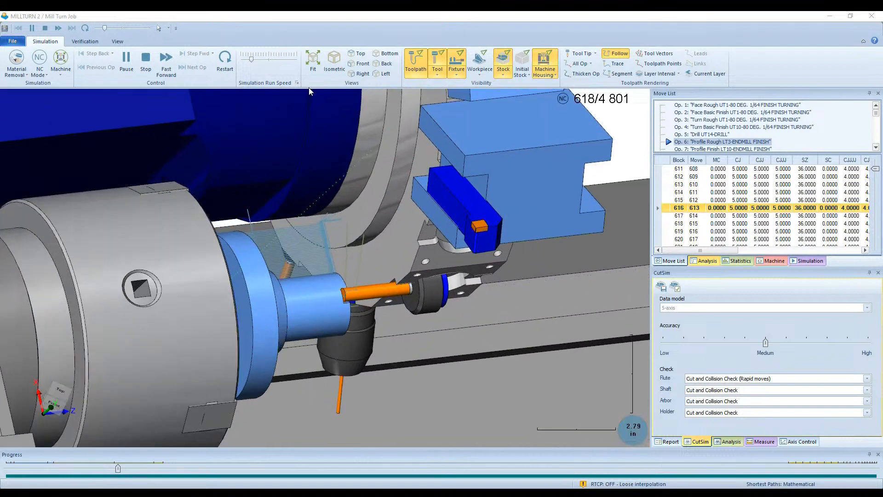
{"action": "left_click", "coordinate": [266, 59]}
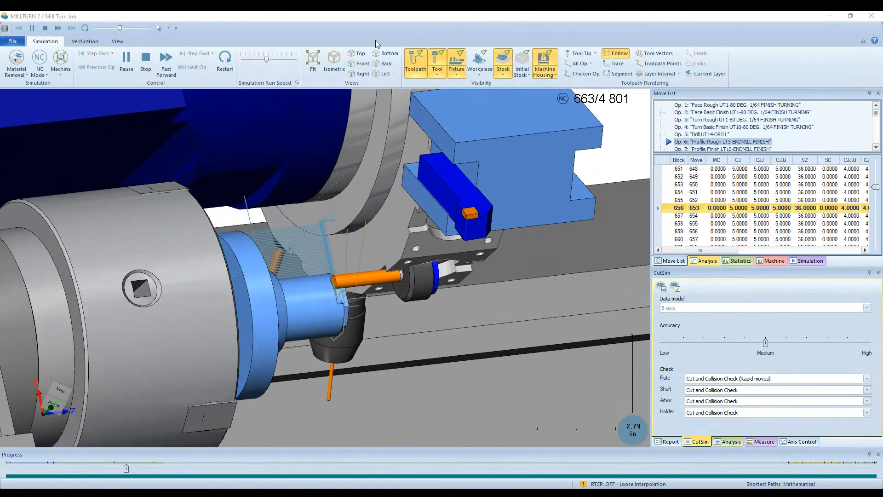
{"action": "left_click", "coordinate": [416, 62]}
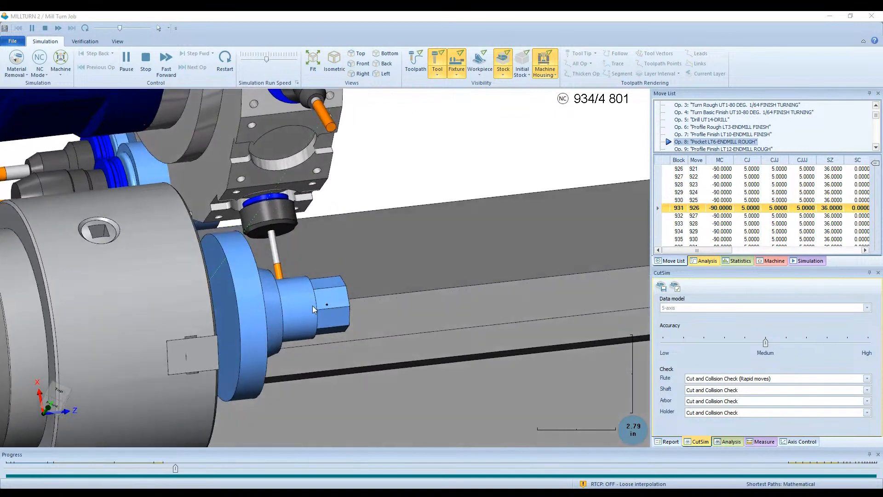
- Speed up the simulation to its last operation, and inspect the machined part from its hex end
{"action": "left_click", "coordinate": [278, 60]}
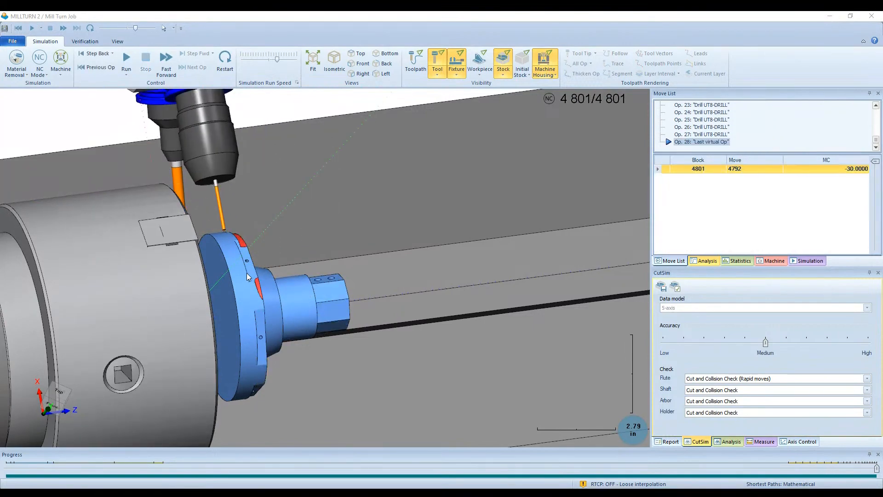
{"action": "middle_click_drag", "start_coordinate": [300, 296], "coordinate": [150, 302]}
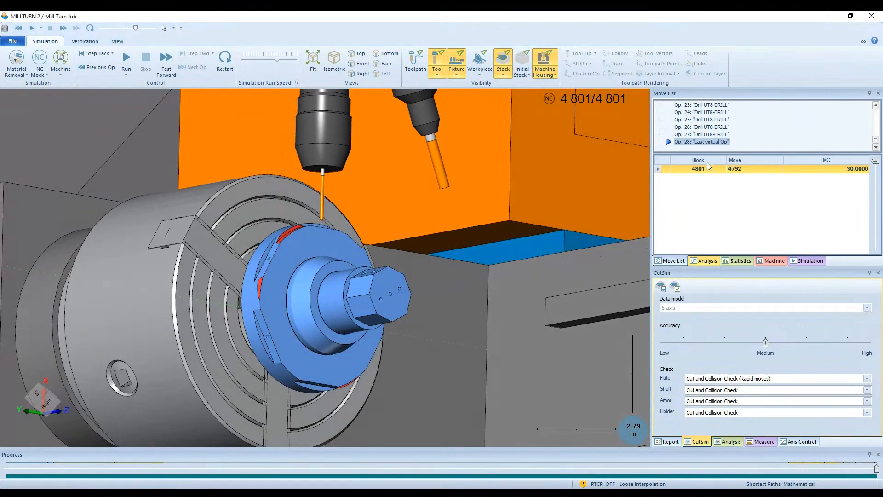
{"action": "key", "text": "alt+Tab"}
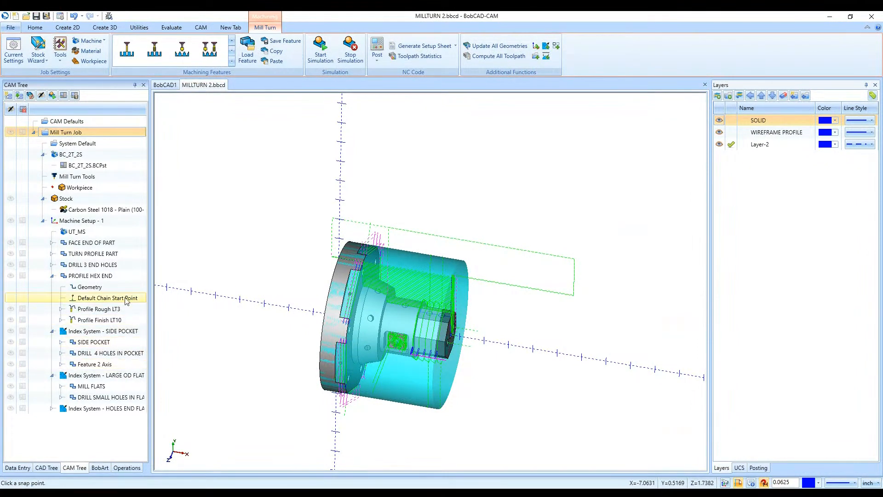
- Collapse the PROFILE HEX END feature and the SIDE POCKET and LARGE OD FLATS index systems to review the job structure
{"action": "left_click", "coordinate": [52, 275]}
{"action": "left_click", "coordinate": [67, 287]}
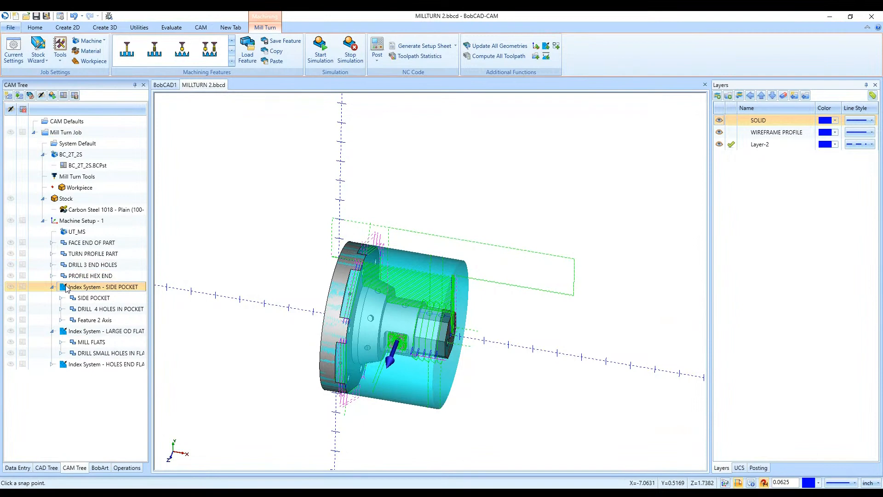
{"action": "left_click", "coordinate": [52, 287]}
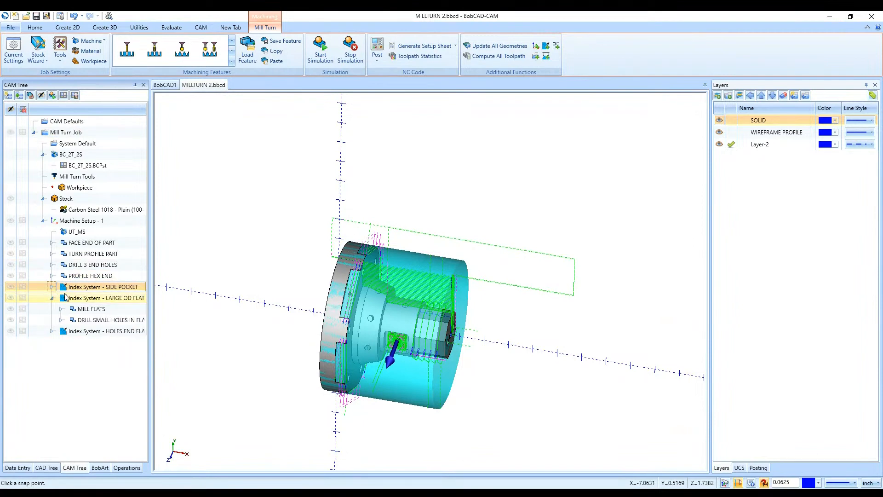
{"action": "left_click", "coordinate": [52, 242]}
{"action": "left_click", "coordinate": [52, 243]}
{"action": "left_click", "coordinate": [52, 298]}
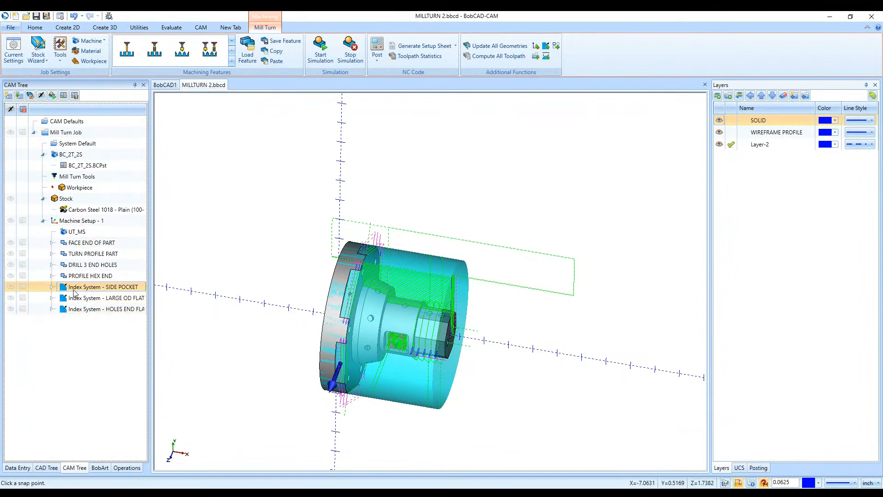
- Expand the LARGE OD FLATS index system and its MILL FLATS feature, and review the toolpath pattern and geometry
{"action": "left_click", "coordinate": [52, 298]}
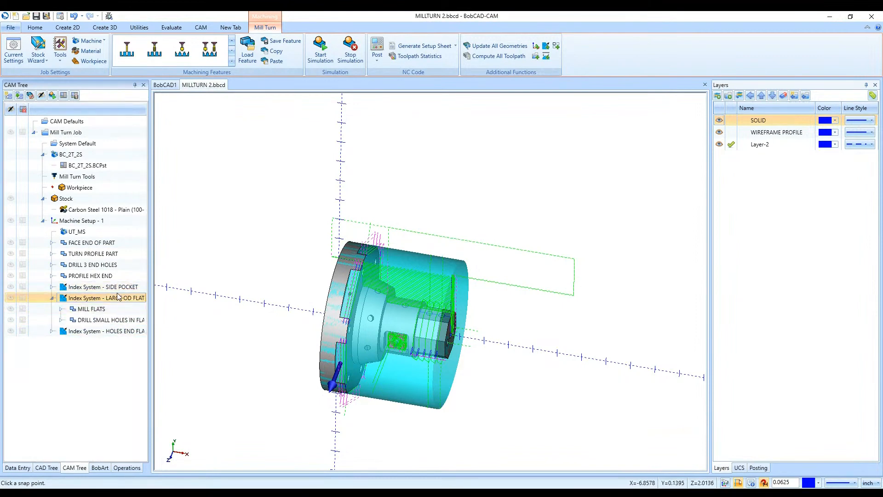
{"action": "left_click", "coordinate": [84, 310]}
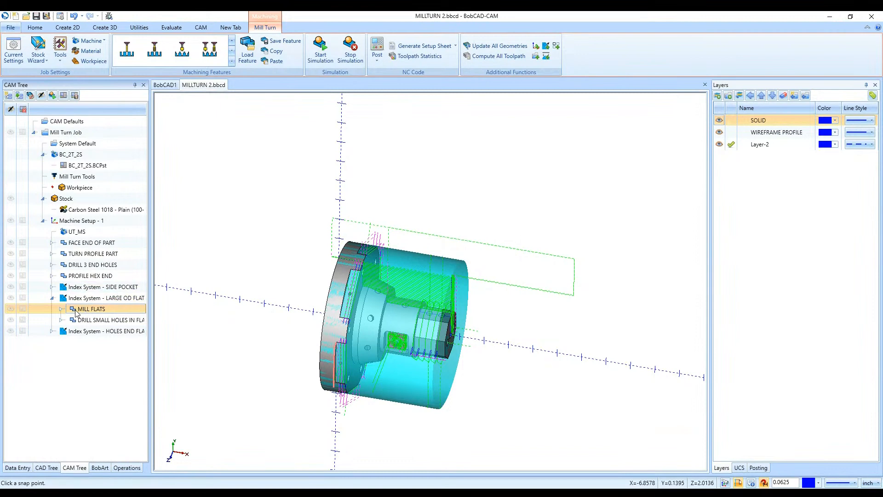
{"action": "left_click", "coordinate": [62, 309]}
{"action": "left_click", "coordinate": [99, 321]}
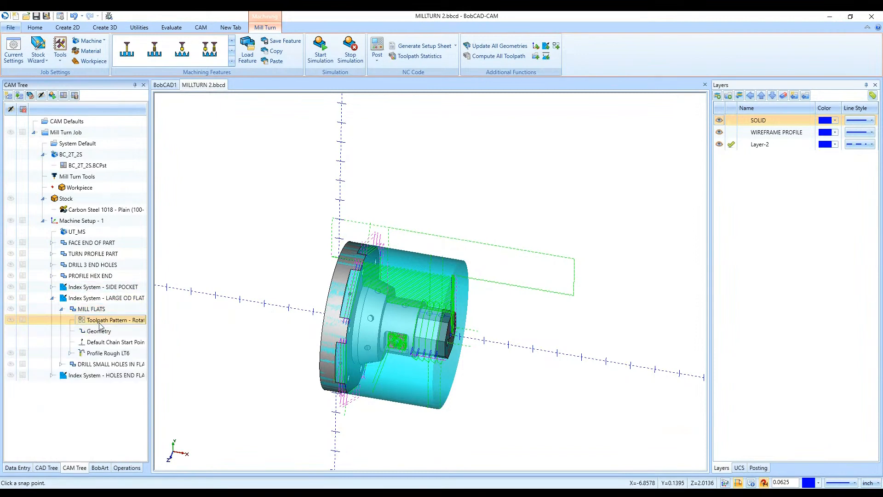
{"action": "left_click", "coordinate": [100, 333]}
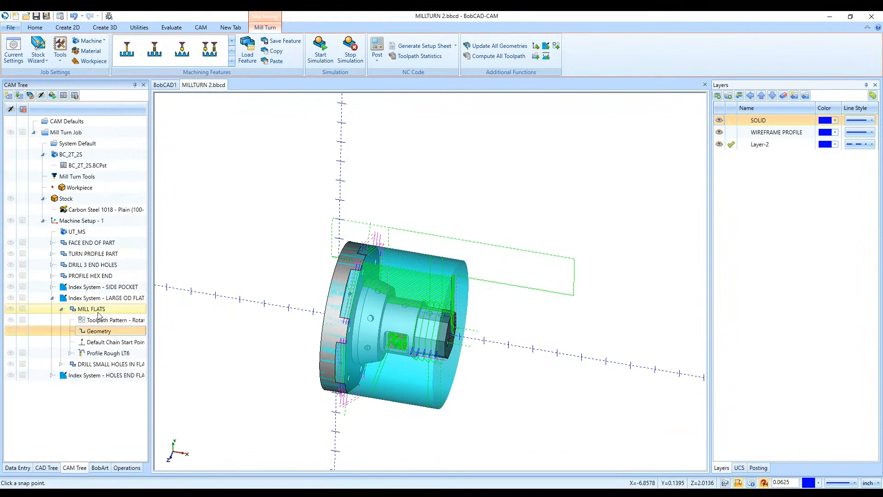
- Open the MILL FLATS feature's settings, go through its clearance and rapid plane options, and recompute the toolpath
{"action": "double_click", "coordinate": [98, 310]}
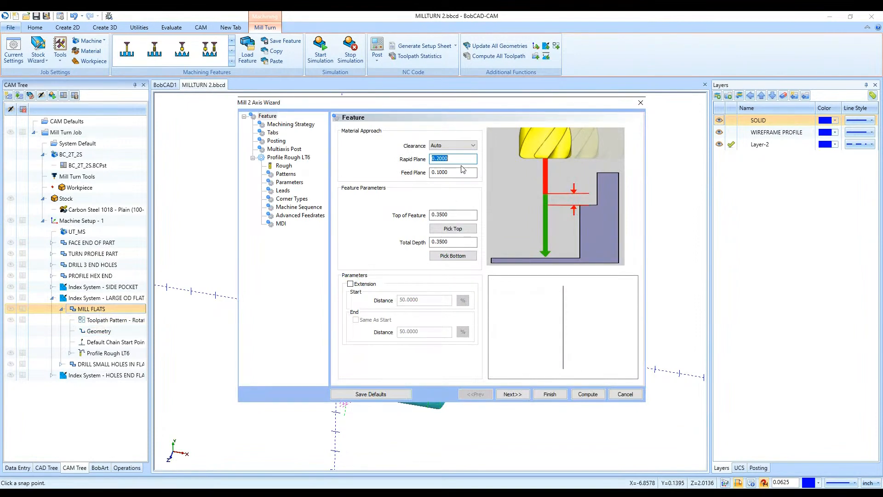
{"action": "left_click", "coordinate": [465, 148]}
{"action": "left_click", "coordinate": [453, 145]}
{"action": "left_click", "coordinate": [449, 162]}
{"action": "left_click", "coordinate": [593, 395]}
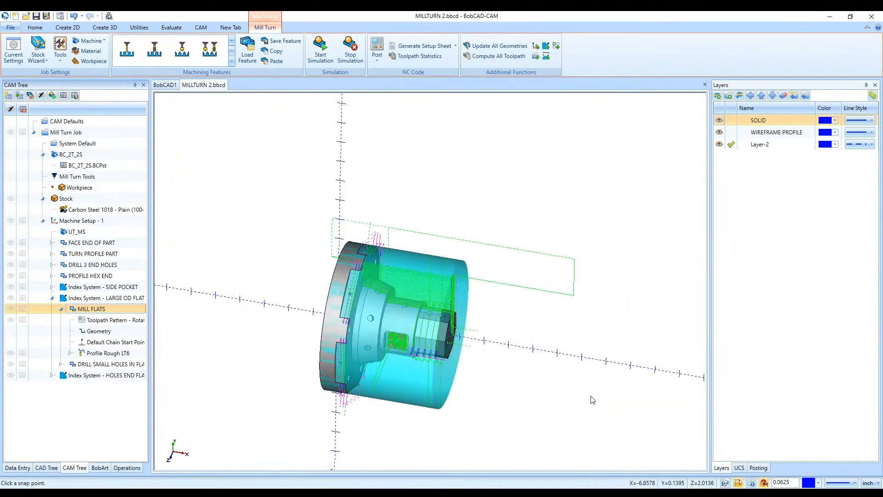
- Launch the machine simulation, frame the stock in the chuck, and run the job at an increased speed
{"action": "left_click", "coordinate": [318, 59]}
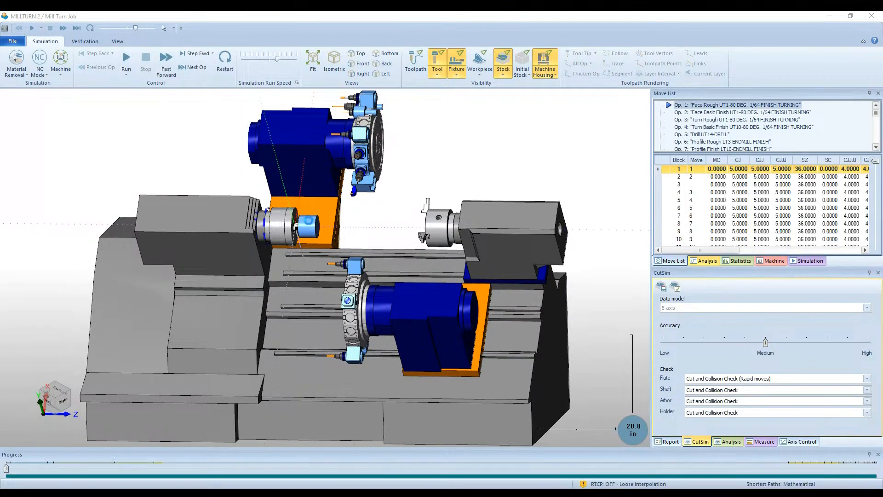
{"action": "scroll", "coordinate": [307, 216], "scroll_direction": "up", "scroll_amount": 6}
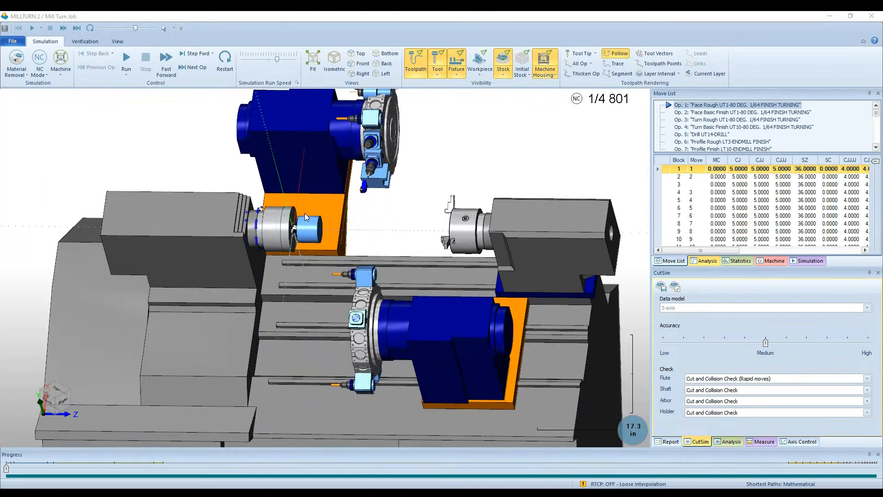
{"action": "left_click", "coordinate": [126, 57]}
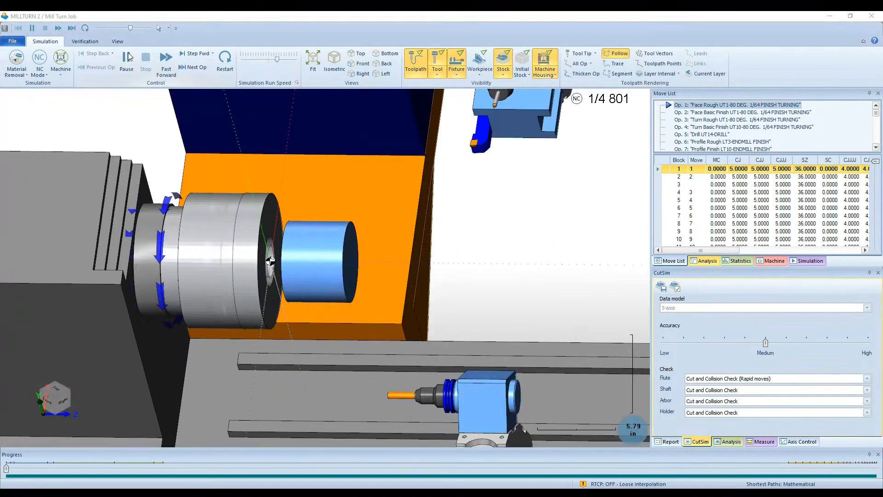
{"action": "left_click_drag", "start_coordinate": [278, 61], "coordinate": [293, 60]}
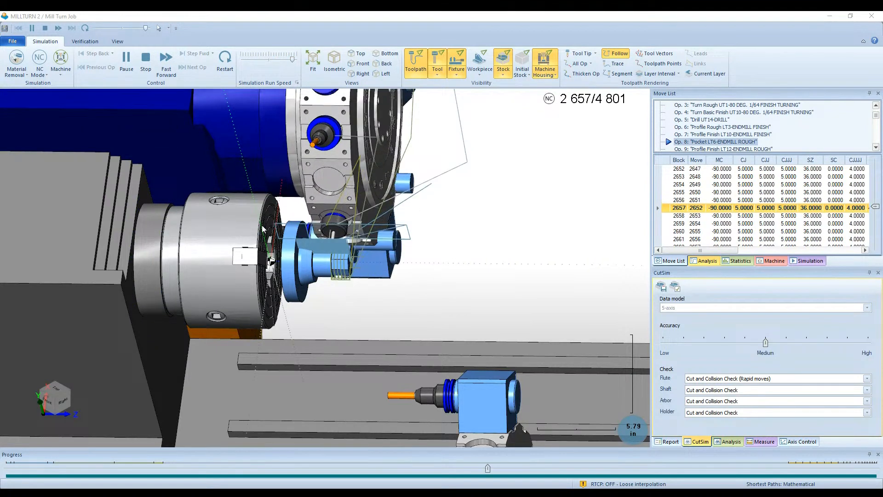
- Slow the simulation, hide the toolpath, inspect the machined flats and small holes closely, and close the simulation
{"action": "left_click", "coordinate": [283, 60]}
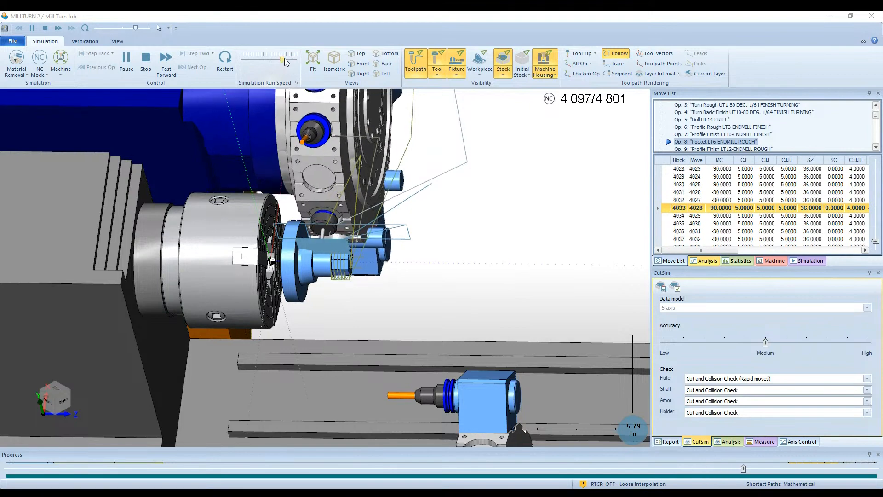
{"action": "left_click", "coordinate": [415, 63]}
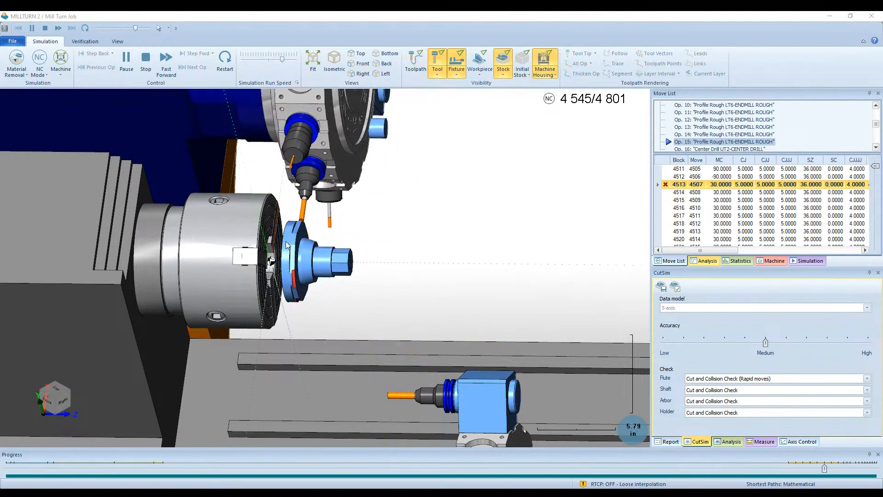
{"action": "scroll", "coordinate": [297, 250], "scroll_direction": "up", "scroll_amount": 5}
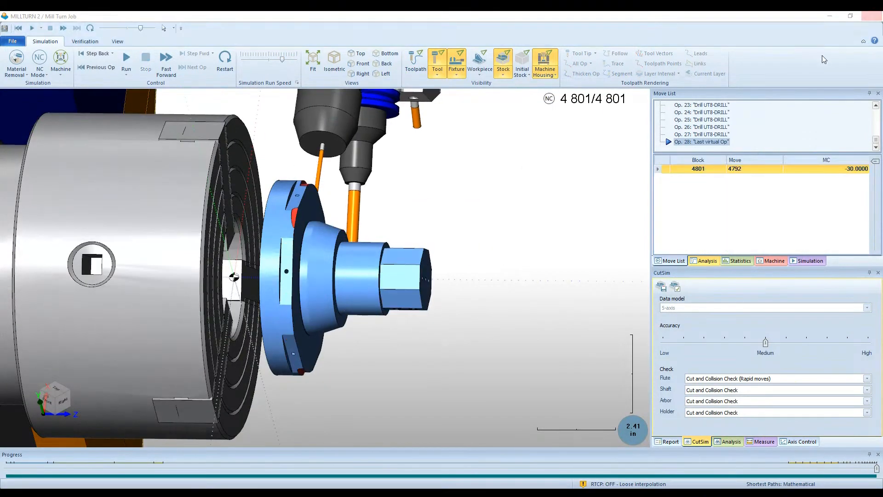
{"action": "left_click", "coordinate": [872, 16]}
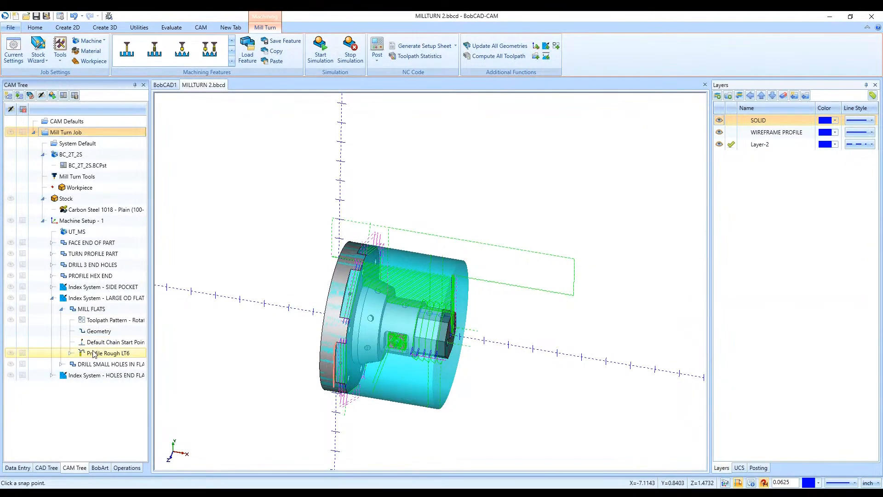
- Open the DRILL SMALL HOLES feature under the LARGE OD FLATS index system and set its plane group retract height to 2
{"action": "right_click", "coordinate": [81, 366]}
{"action": "left_click", "coordinate": [66, 401]}
{"action": "left_click", "coordinate": [60, 364]}
{"action": "double_click", "coordinate": [92, 366]}
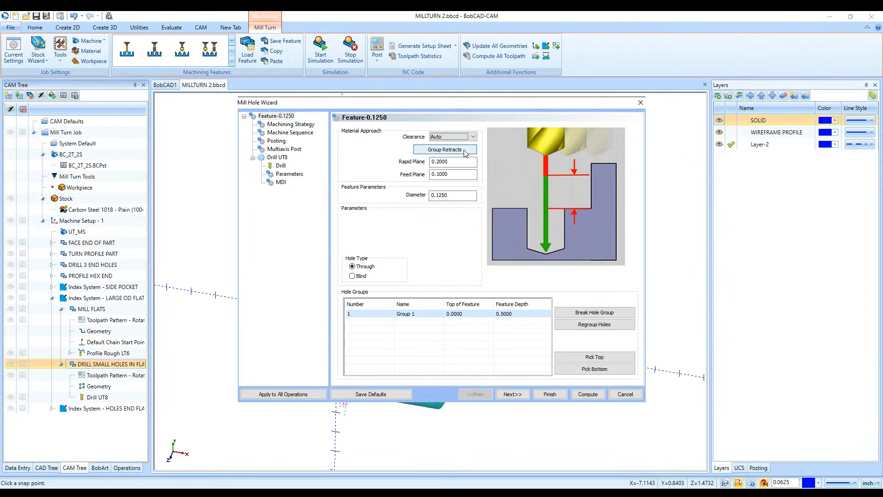
{"action": "left_click", "coordinate": [465, 152]}
{"action": "key", "text": "Tab"}
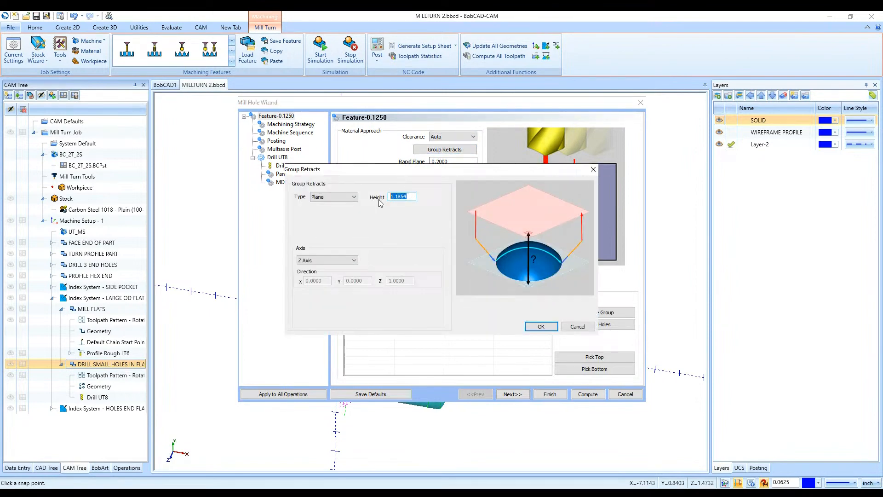
{"action": "type", "text": "2"}
{"action": "key", "text": "Tab"}
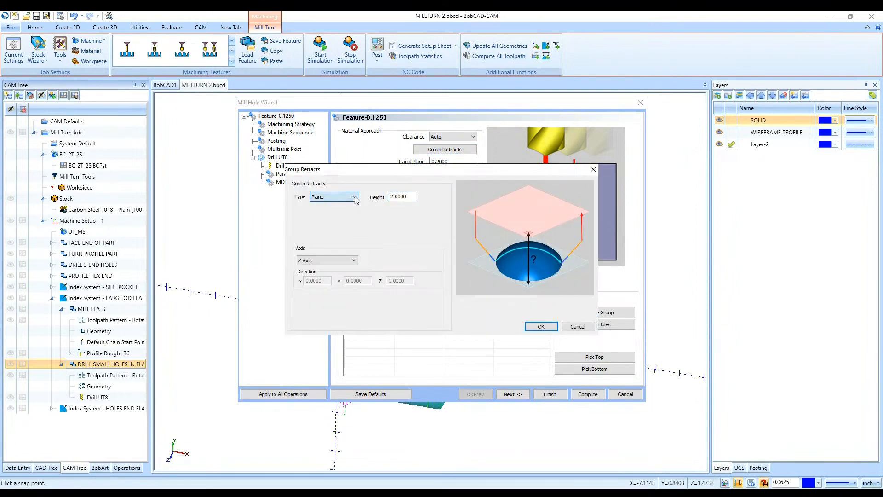
- Change the small holes' group retract type to Cylinder, keeping the default radius, and recompute the drilling toolpath
{"action": "left_click", "coordinate": [353, 198]}
{"action": "left_click", "coordinate": [341, 212]}
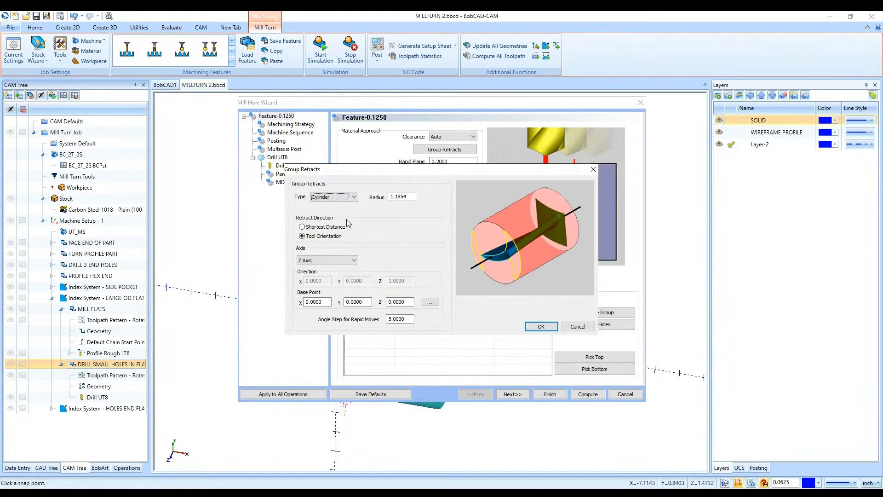
{"action": "left_click", "coordinate": [352, 261]}
{"action": "left_click", "coordinate": [533, 326]}
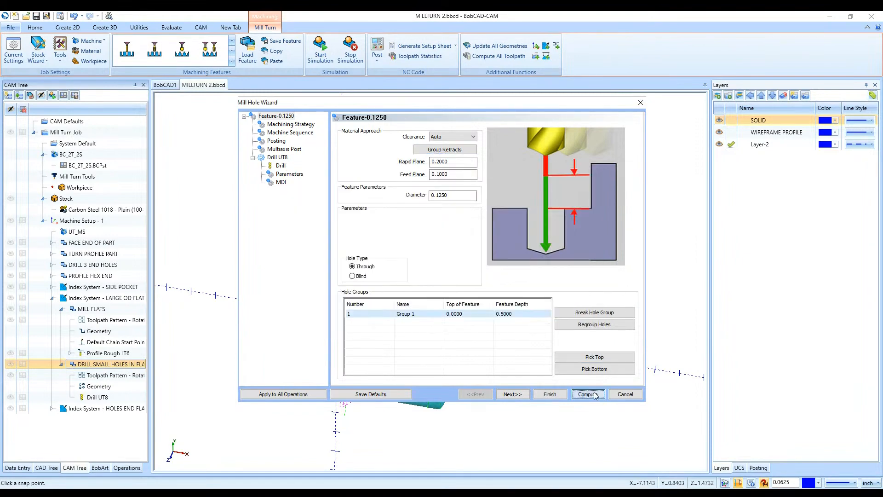
{"action": "left_click", "coordinate": [594, 395]}
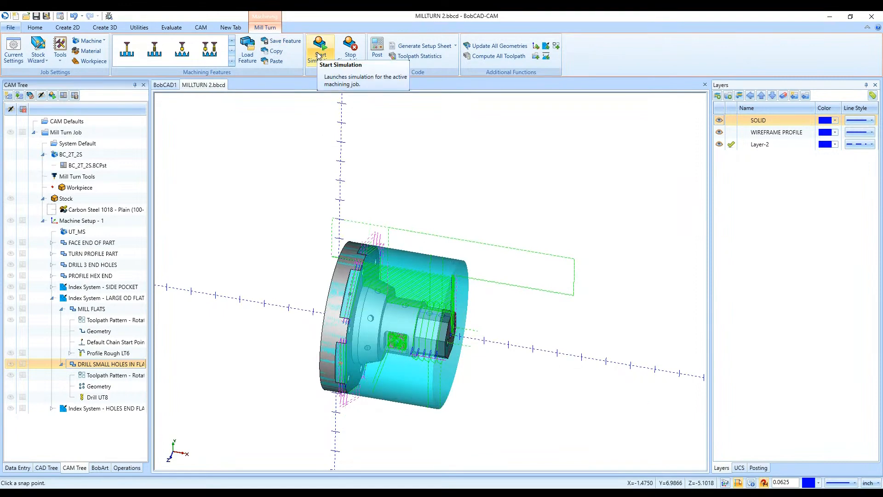
- Inspect the Drill UT8 toolpath near the flats, switch its group retract type to Plane, and recompute it
{"action": "middle_click_drag", "start_coordinate": [457, 408], "coordinate": [331, 248]}
{"action": "left_click", "coordinate": [117, 398]}
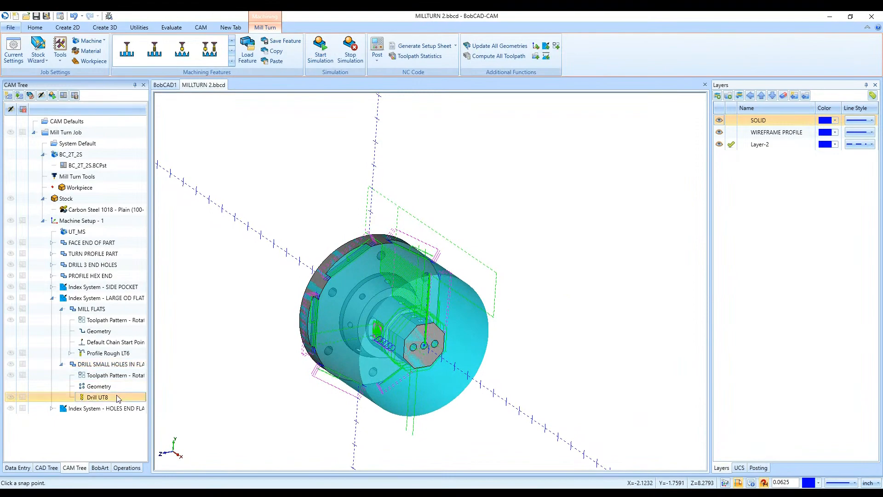
{"action": "scroll", "coordinate": [370, 239], "scroll_direction": "up", "scroll_amount": 5}
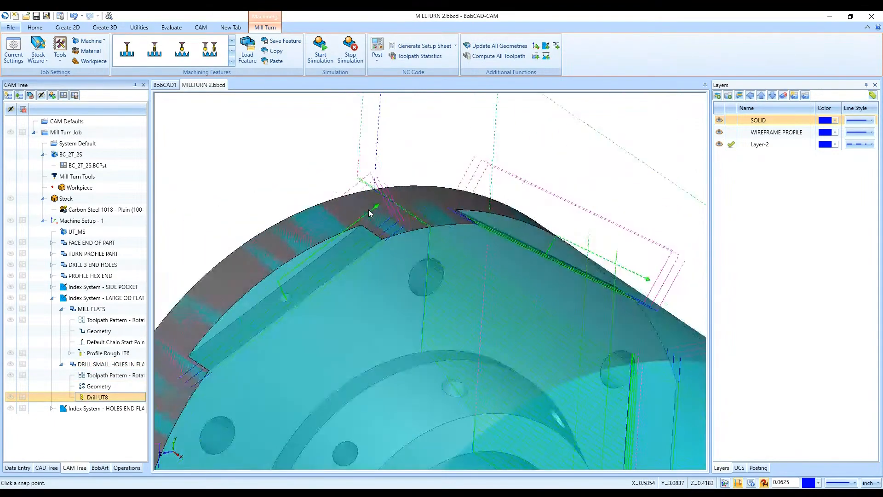
{"action": "double_click", "coordinate": [97, 397]}
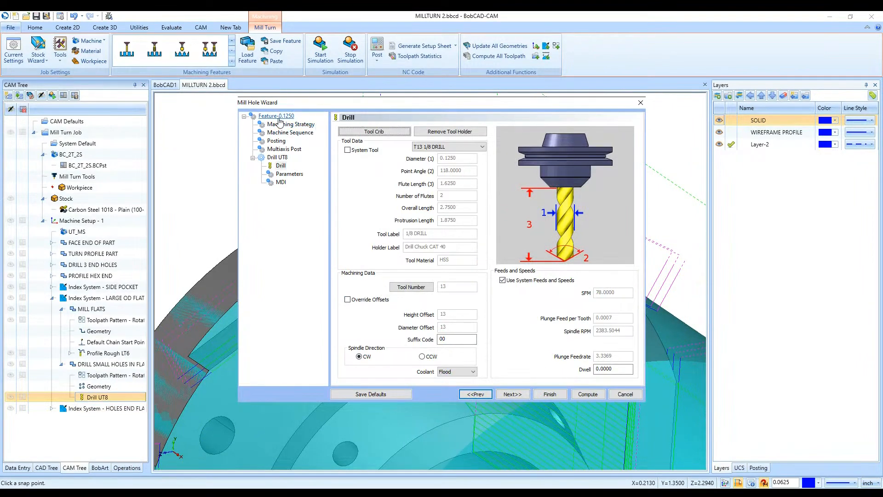
{"action": "left_click", "coordinate": [275, 116]}
{"action": "left_click", "coordinate": [444, 149]}
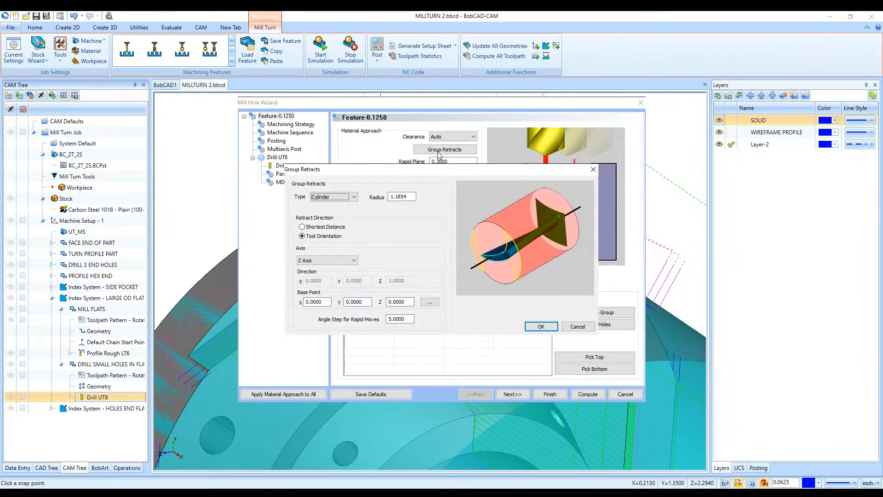
{"action": "left_click", "coordinate": [326, 204]}
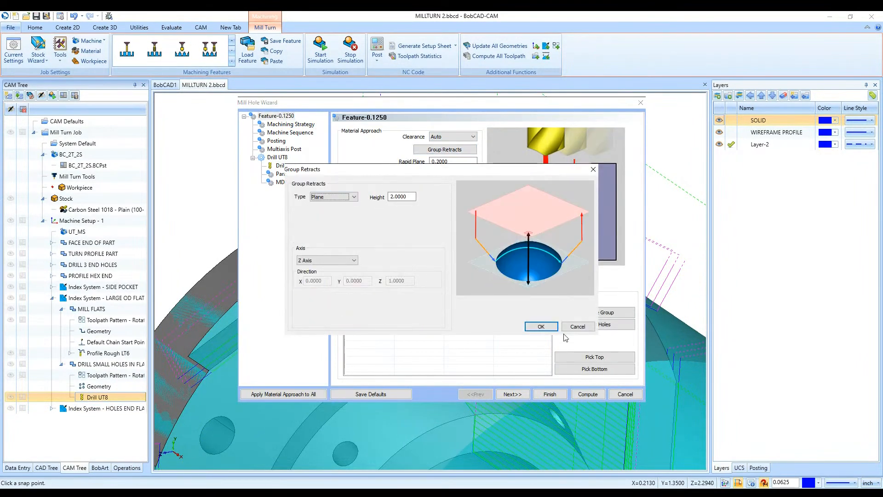
{"action": "left_click", "coordinate": [541, 327]}
{"action": "left_click", "coordinate": [587, 394]}
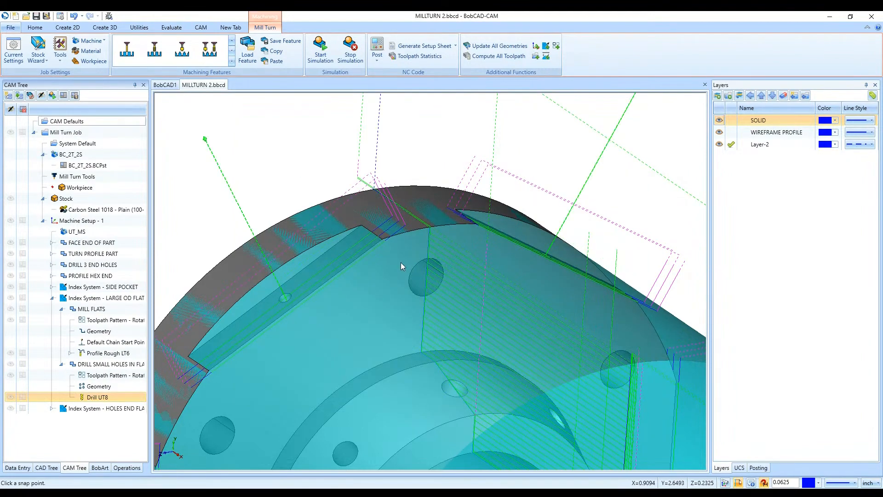
- Set the Drill UT8 group retracts to a cylinder with a radius of 2 and recompute the toolpath
{"action": "scroll", "coordinate": [401, 262], "scroll_direction": "down", "scroll_amount": 5}
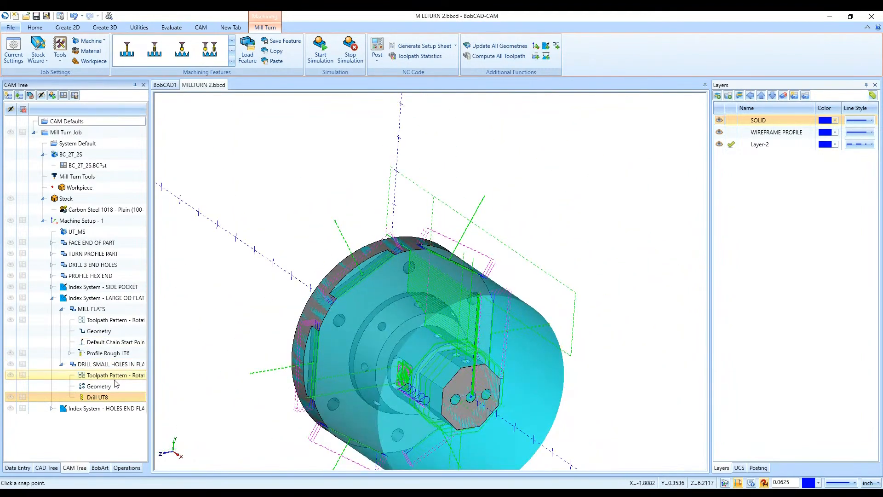
{"action": "double_click", "coordinate": [115, 396]}
{"action": "left_click", "coordinate": [277, 116]}
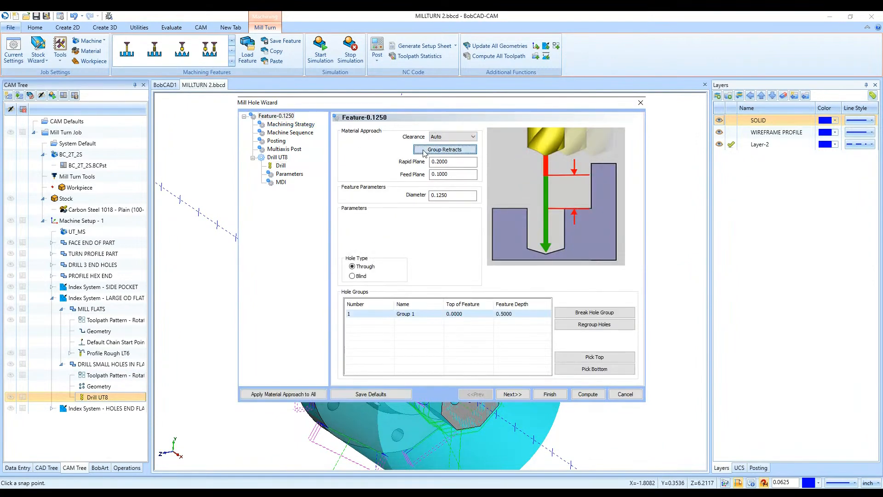
{"action": "left_click", "coordinate": [424, 151]}
{"action": "left_click", "coordinate": [334, 196]}
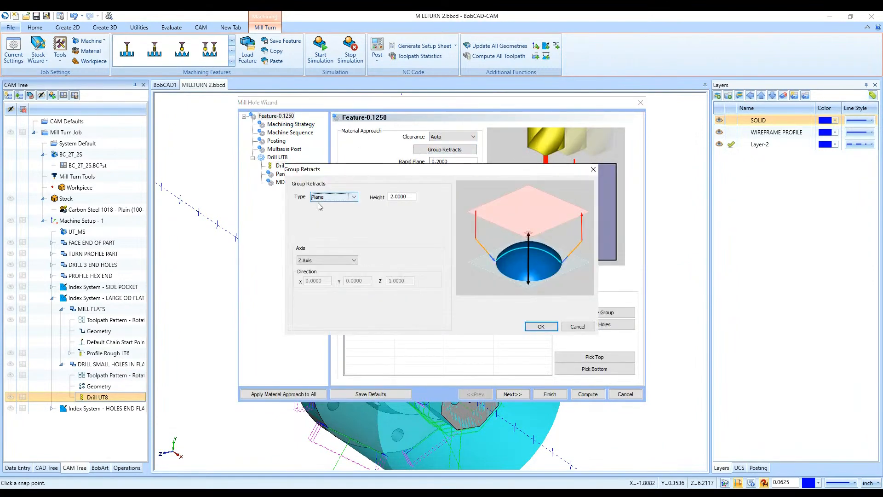
{"action": "left_click", "coordinate": [324, 212]}
{"action": "left_click", "coordinate": [410, 197]}
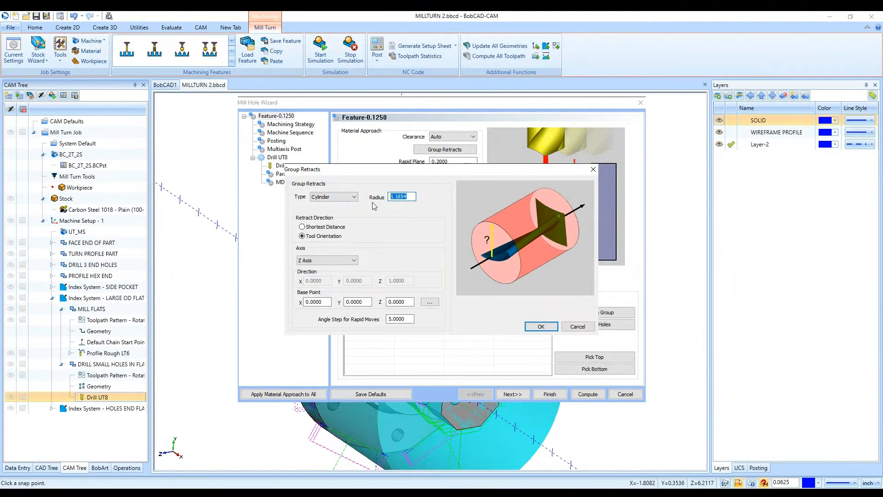
{"action": "type", "text": "2"}
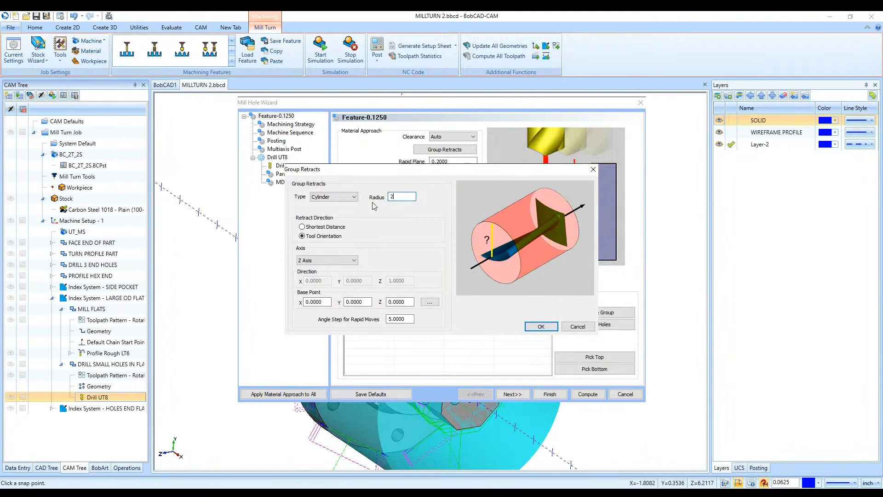
{"action": "left_click", "coordinate": [537, 328]}
{"action": "left_click", "coordinate": [587, 394]}
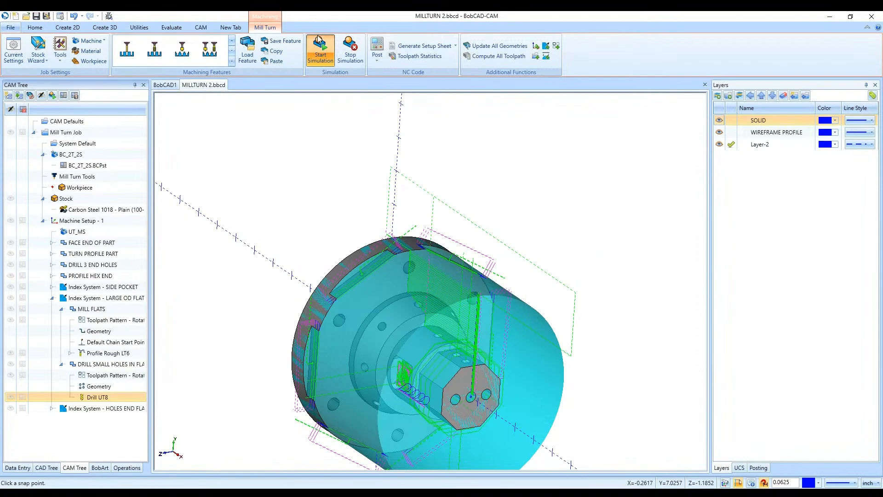
- Launch the machine simulation, advance it straight to the end of the job, and inspect the machined part closely
{"action": "left_click", "coordinate": [320, 48]}
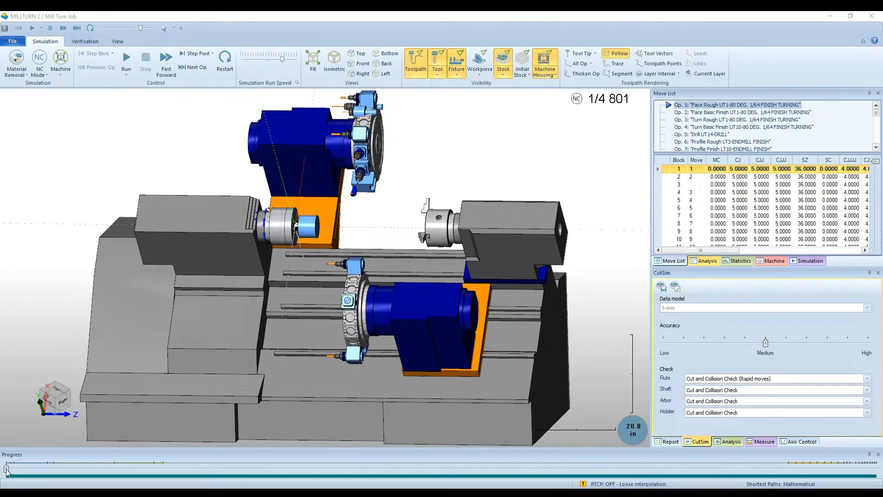
{"action": "left_click_drag", "start_coordinate": [6, 468], "coordinate": [882, 472]}
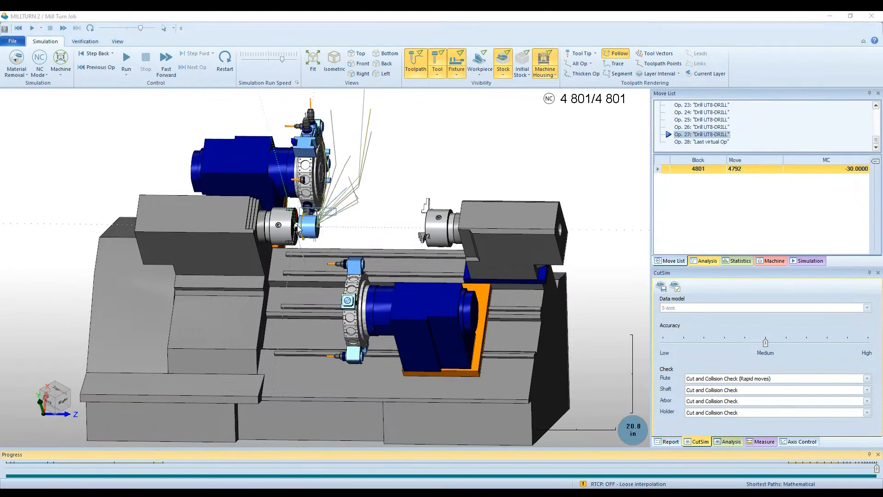
{"action": "scroll", "coordinate": [298, 228], "scroll_direction": "up", "scroll_amount": 10}
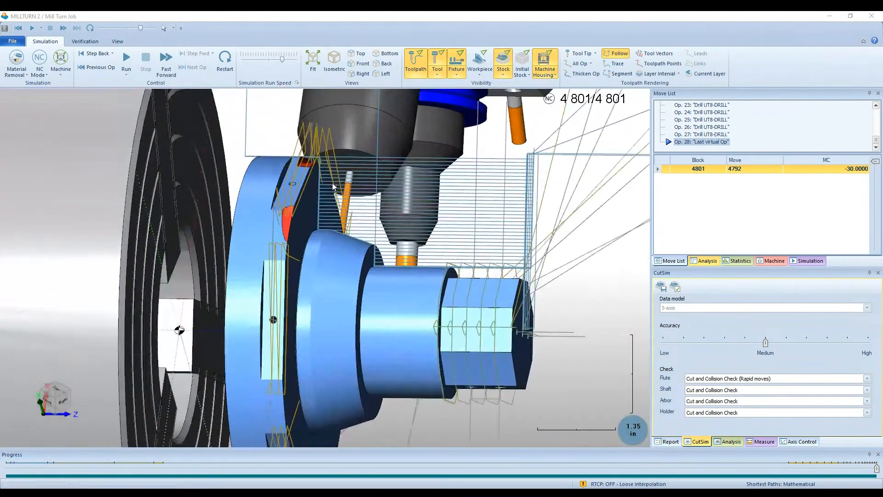
- Set the MILL FLATS feature's rapid plane and feed plane to 0.5, keeping the OD clearance, and recompute its toolpath
{"action": "middle_click_drag", "start_coordinate": [332, 183], "coordinate": [234, 213]}
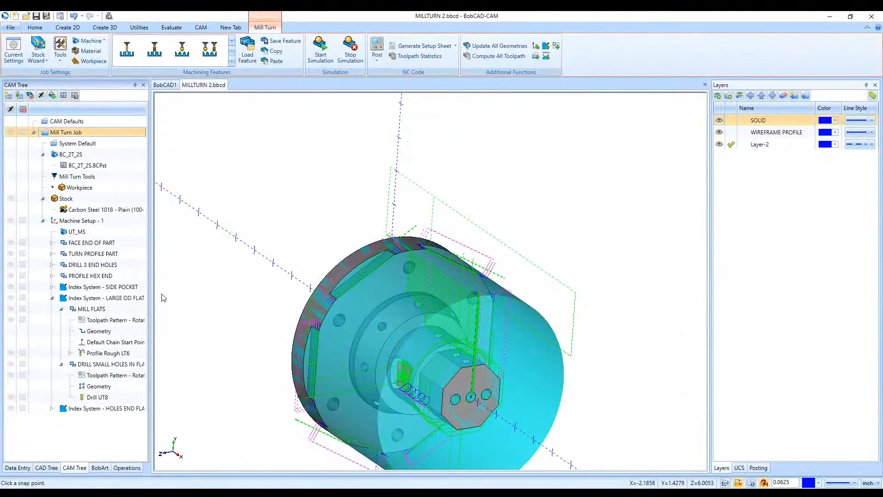
{"action": "double_click", "coordinate": [99, 308]}
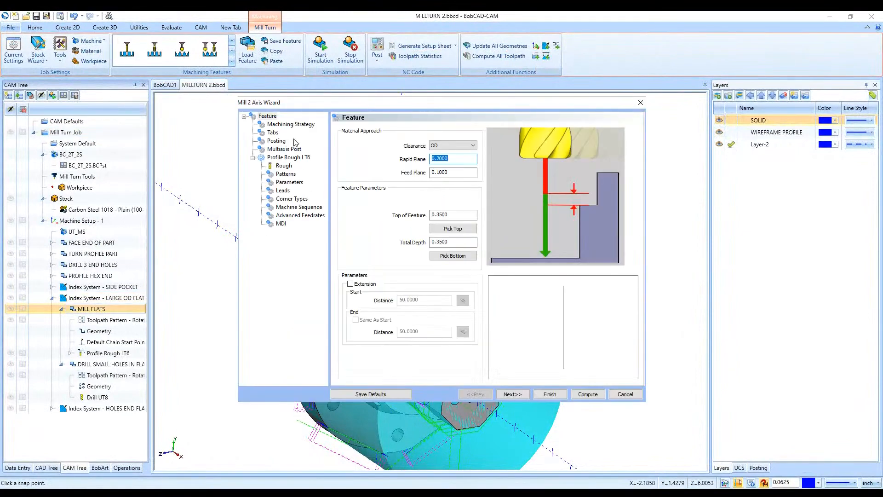
{"action": "left_click", "coordinate": [456, 148]}
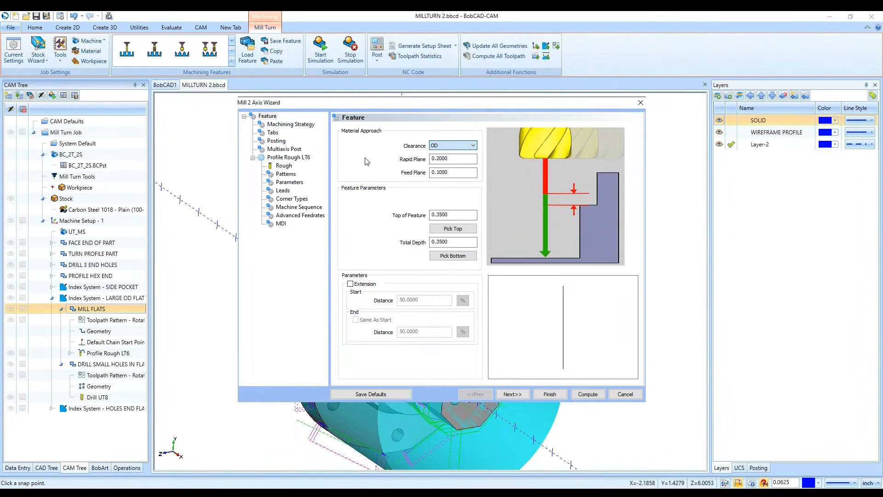
{"action": "left_click", "coordinate": [428, 158]}
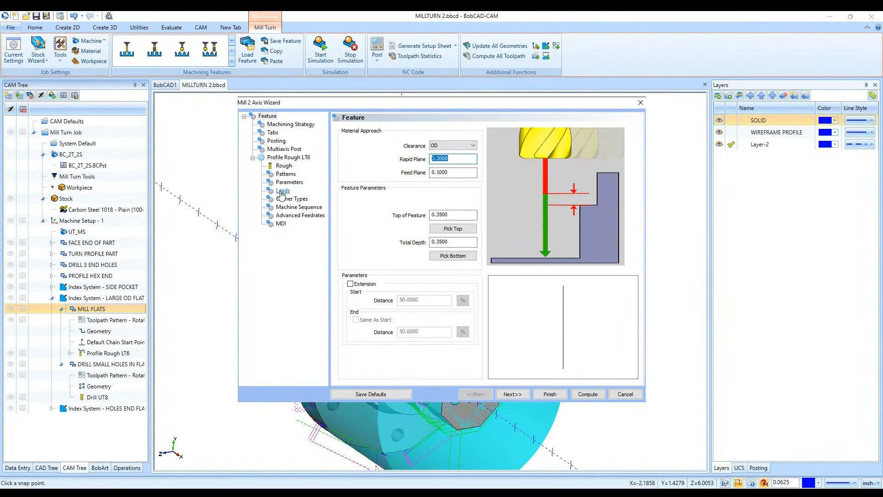
{"action": "type", "text": ".5"}
{"action": "left_click", "coordinate": [434, 172]}
{"action": "type", "text": ".1"}
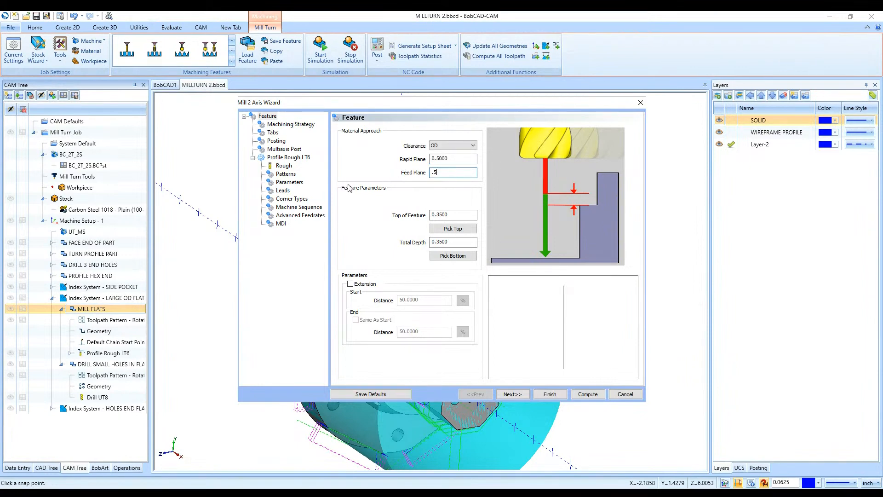
{"action": "left_click", "coordinate": [585, 394]}
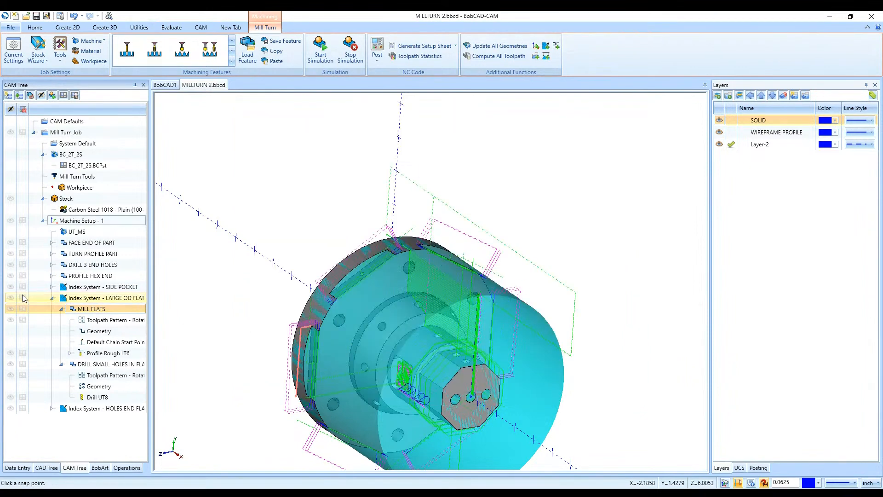
- Set the rapid plane and feed plane of the small-holes drilling feature to 0.5 and recompute the toolpath
{"action": "left_click", "coordinate": [61, 309]}
{"action": "double_click", "coordinate": [74, 320]}
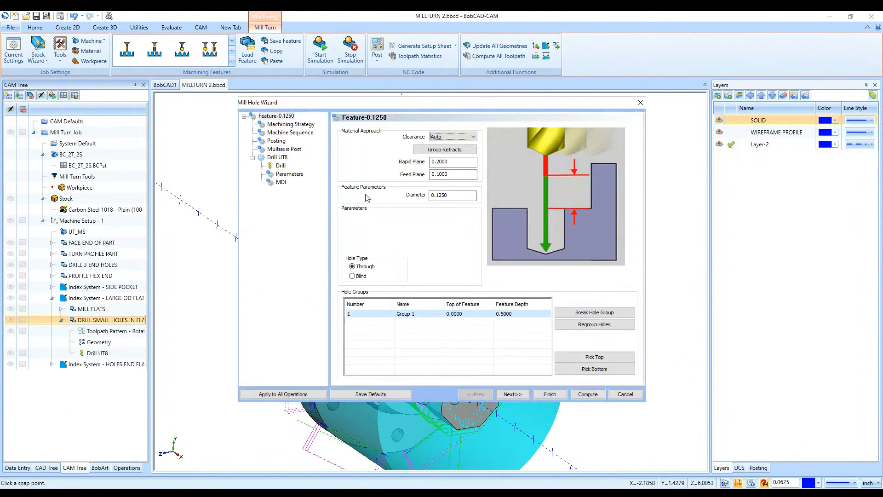
{"action": "left_click_drag", "start_coordinate": [455, 161], "coordinate": [400, 162]}
{"action": "type", "text": ".5"}
{"action": "key", "text": "Tab"}
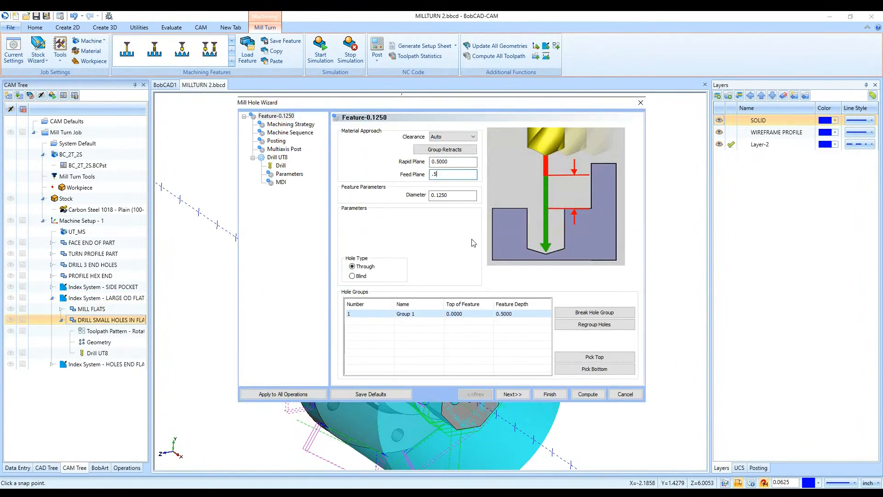
{"action": "left_click", "coordinate": [588, 394]}
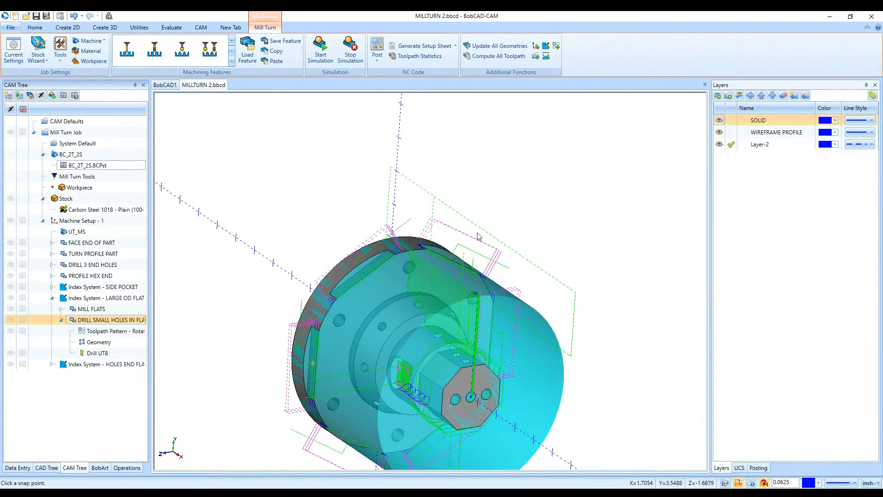
- Launch the machine simulation, advance it to the end of the job, and inspect the machined part up close
{"action": "left_click", "coordinate": [316, 55]}
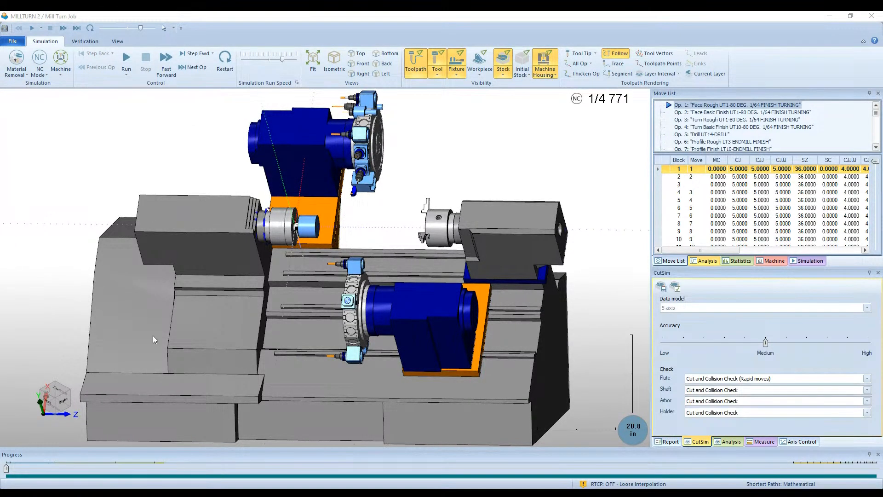
{"action": "left_click_drag", "start_coordinate": [6, 469], "coordinate": [877, 468]}
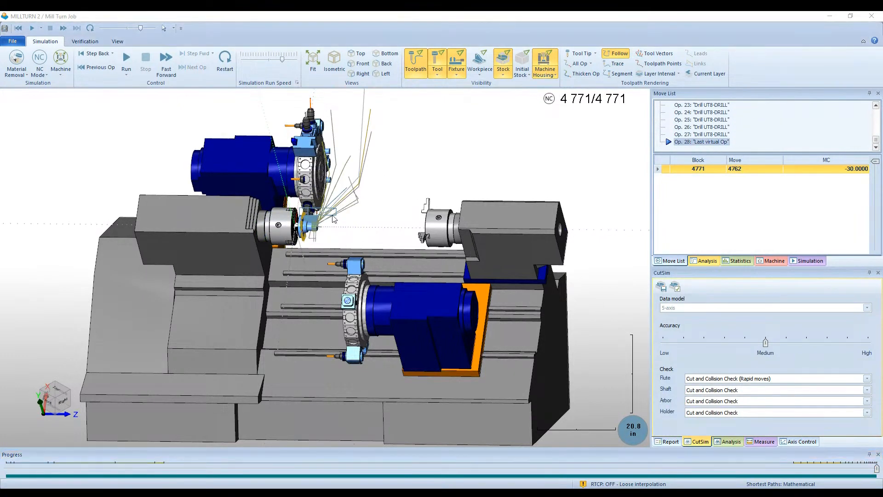
{"action": "scroll", "coordinate": [298, 225], "scroll_direction": "up", "scroll_amount": 1}
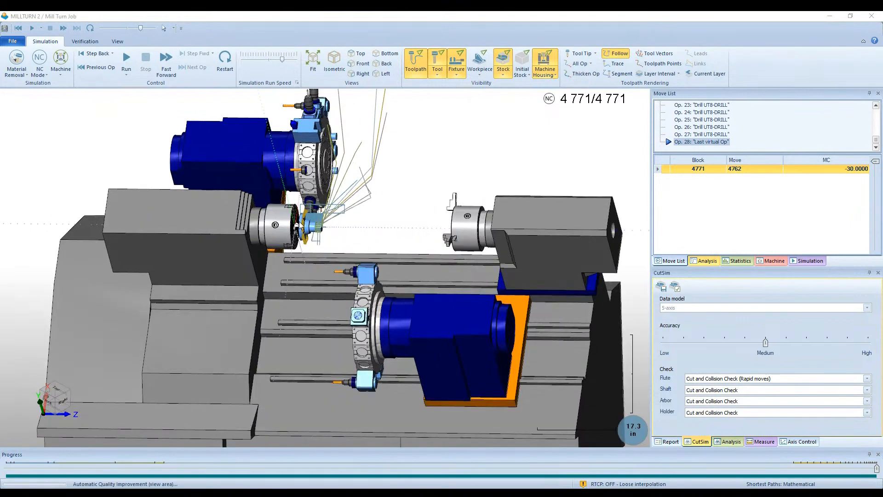
{"action": "scroll", "coordinate": [298, 225], "scroll_direction": "up", "scroll_amount": 5}
{"action": "scroll", "coordinate": [381, 259], "scroll_direction": "up", "scroll_amount": 3}
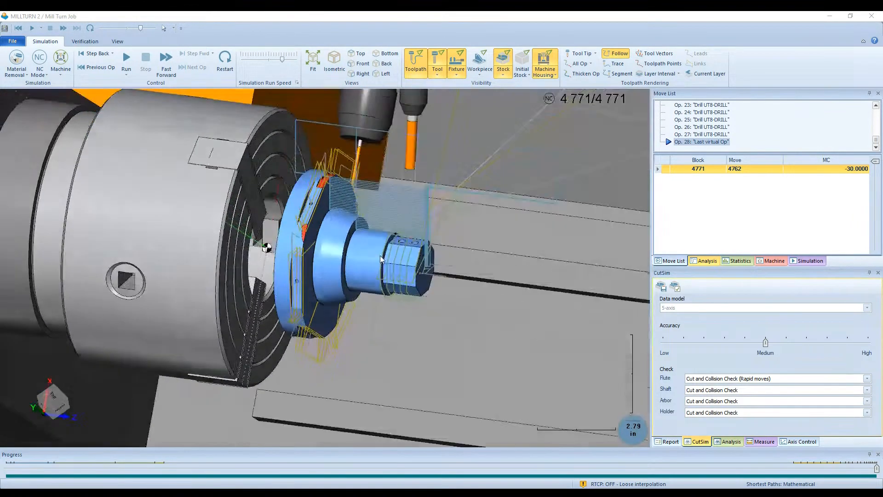
{"action": "middle_click_drag", "start_coordinate": [381, 256], "coordinate": [376, 265]}
- Step the simulation back through the UT8 drilling operations 27, 26, 25 and 24 to examine the cut flats
{"action": "left_click", "coordinate": [688, 134]}
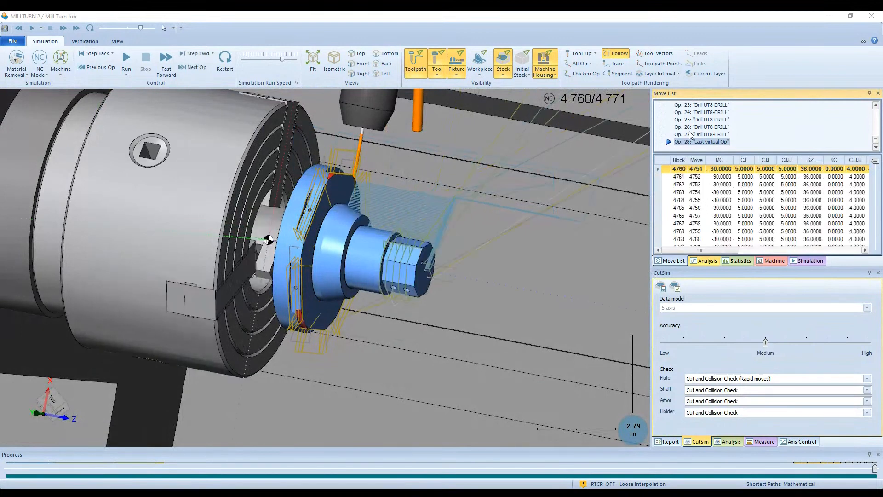
{"action": "left_click", "coordinate": [692, 127]}
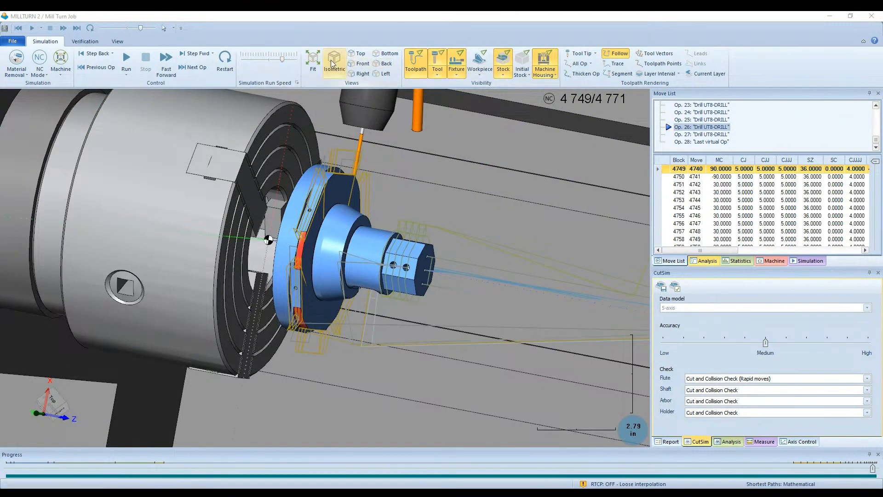
{"action": "left_click", "coordinate": [225, 59]}
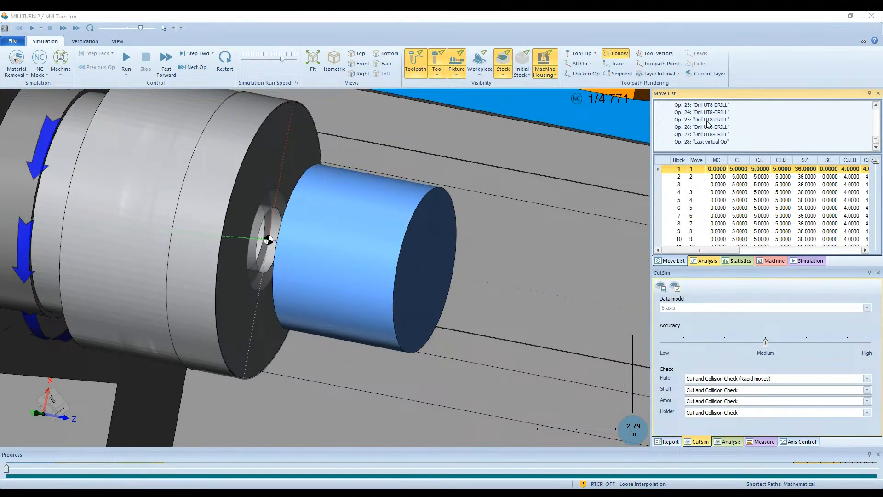
{"action": "left_click", "coordinate": [707, 121]}
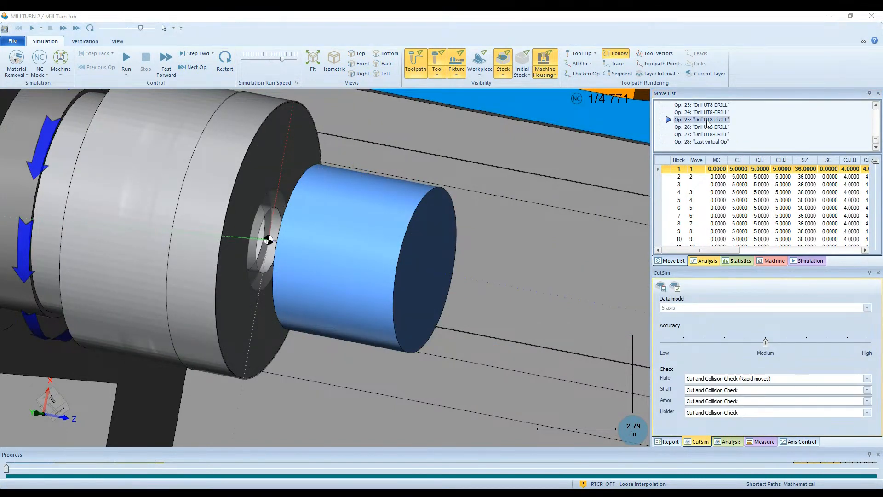
{"action": "double_click", "coordinate": [708, 120]}
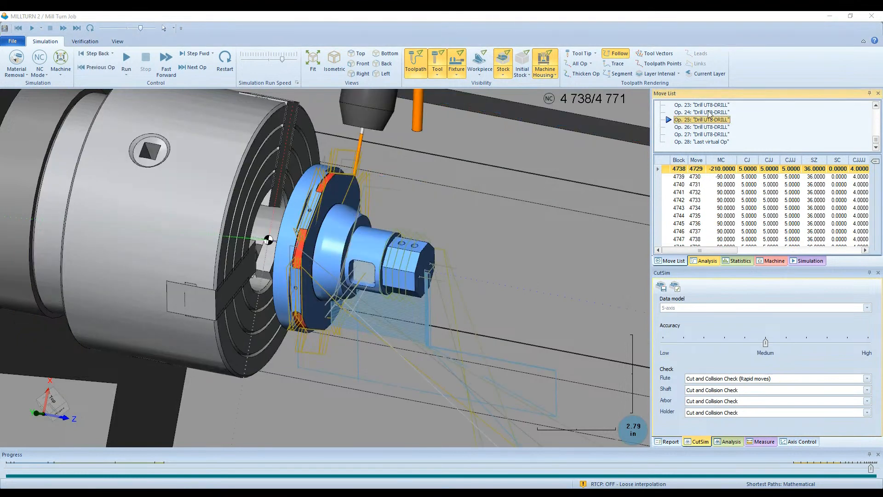
{"action": "double_click", "coordinate": [709, 113]}
- Restart the simulation and jump to Op. 18, the last UT2 center-drilling operation, to examine the flats before drilling
{"action": "scroll", "coordinate": [705, 128], "scroll_direction": "up", "scroll_amount": 3}
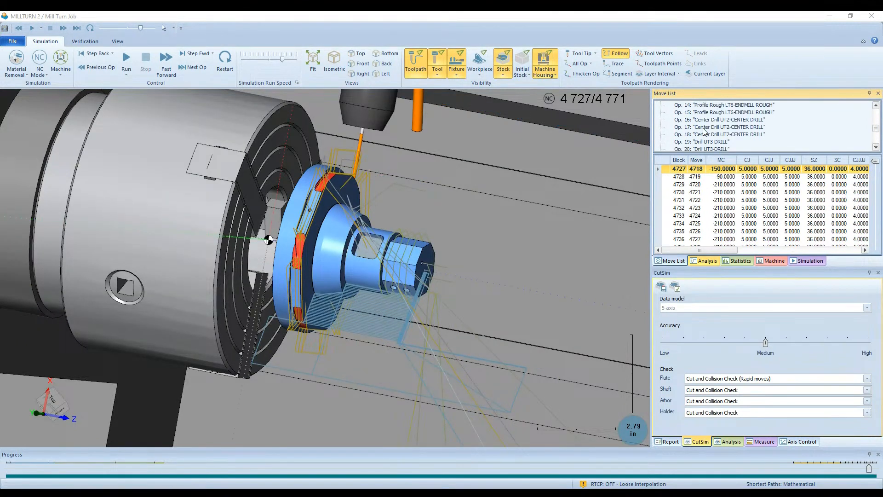
{"action": "double_click", "coordinate": [704, 129]}
{"action": "left_click", "coordinate": [225, 59]}
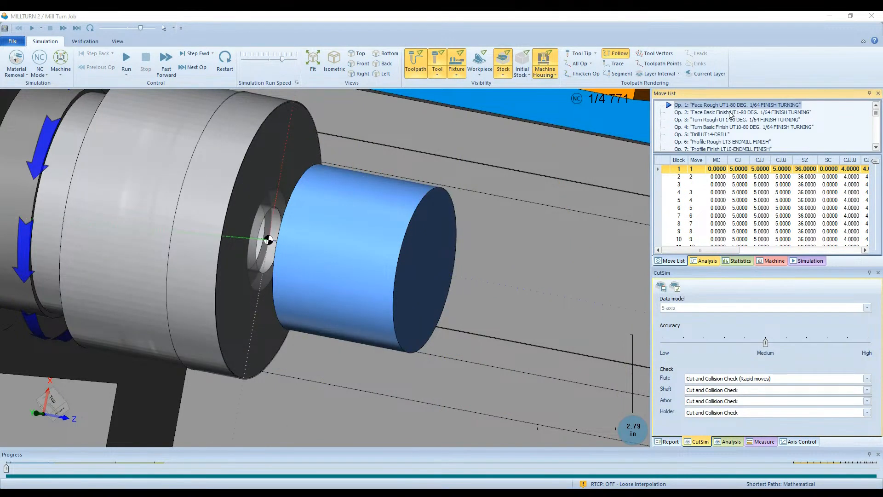
{"action": "scroll", "coordinate": [730, 115], "scroll_direction": "down", "scroll_amount": 5}
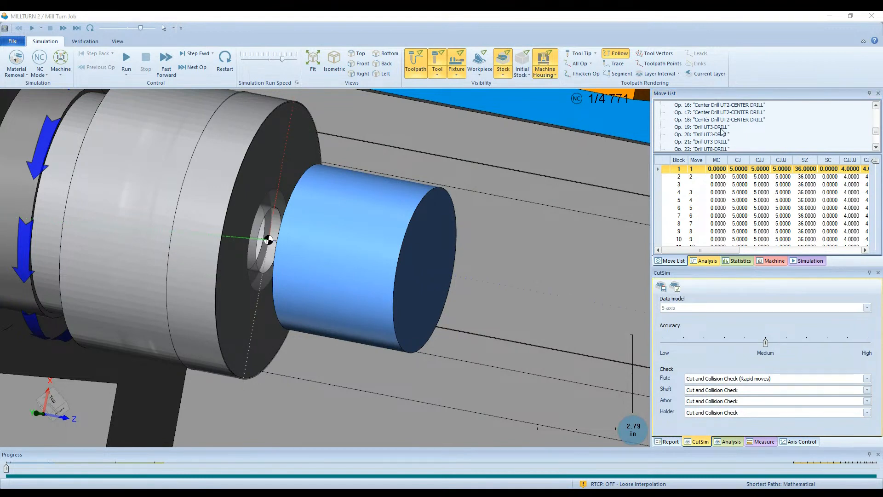
{"action": "left_click", "coordinate": [756, 116]}
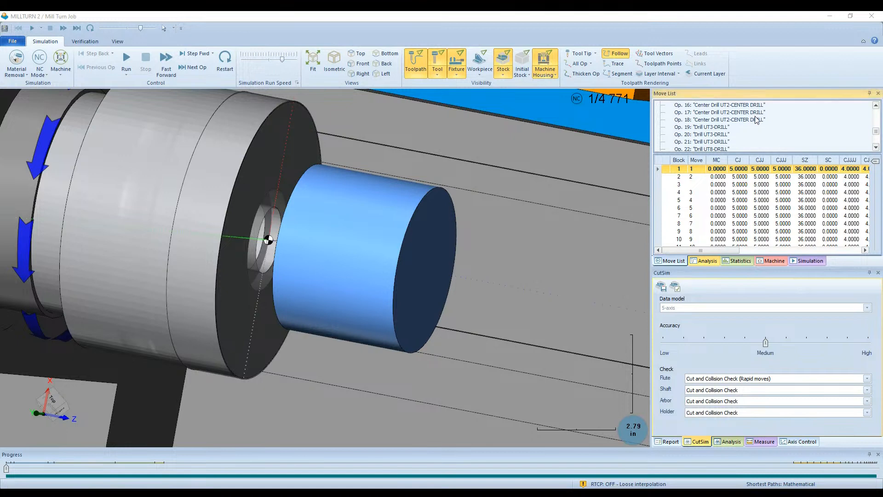
{"action": "left_click", "coordinate": [694, 121]}
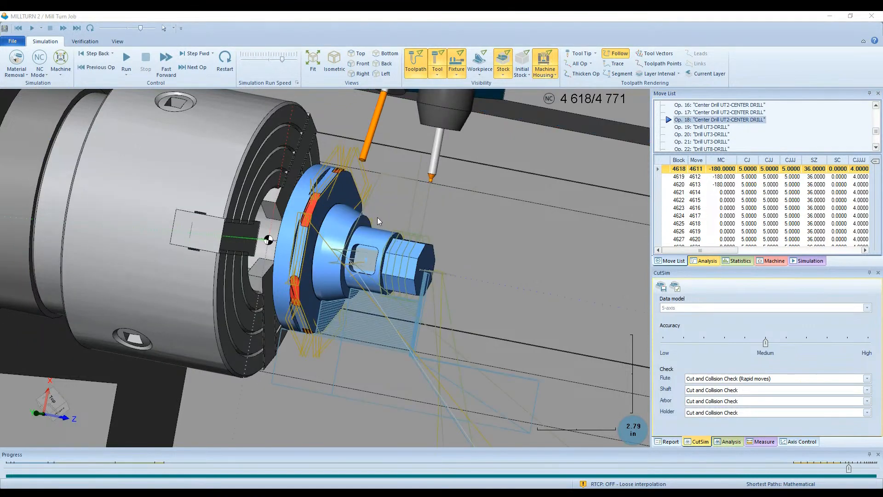
{"action": "scroll", "coordinate": [730, 138], "scroll_direction": "up", "scroll_amount": 3}
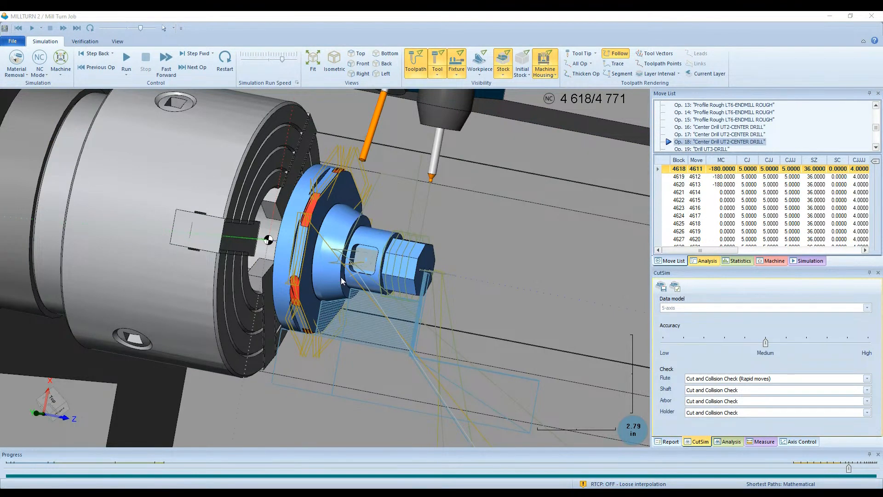
- Restart the simulation, jump to Op. 9 Profile Finish LT12, and run it to watch the flats being milled
{"action": "left_click", "coordinate": [225, 59]}
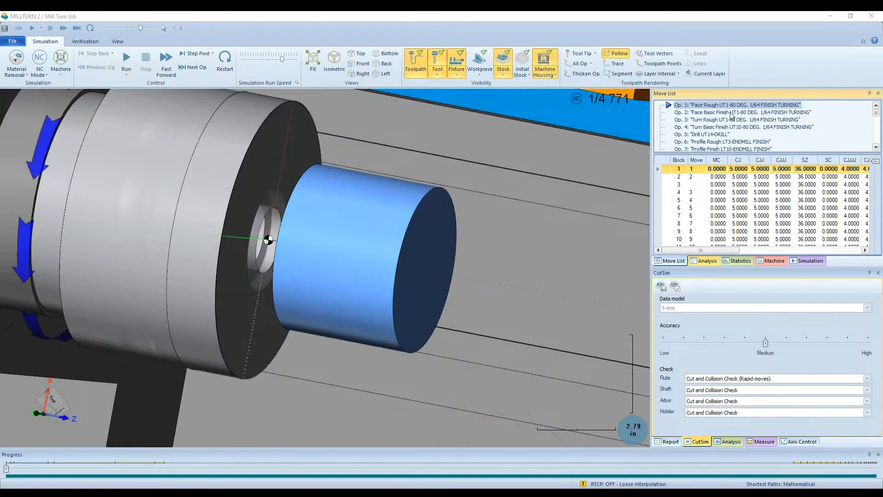
{"action": "scroll", "coordinate": [732, 115], "scroll_direction": "down", "scroll_amount": 2}
{"action": "scroll", "coordinate": [730, 118], "scroll_direction": "down", "scroll_amount": 3}
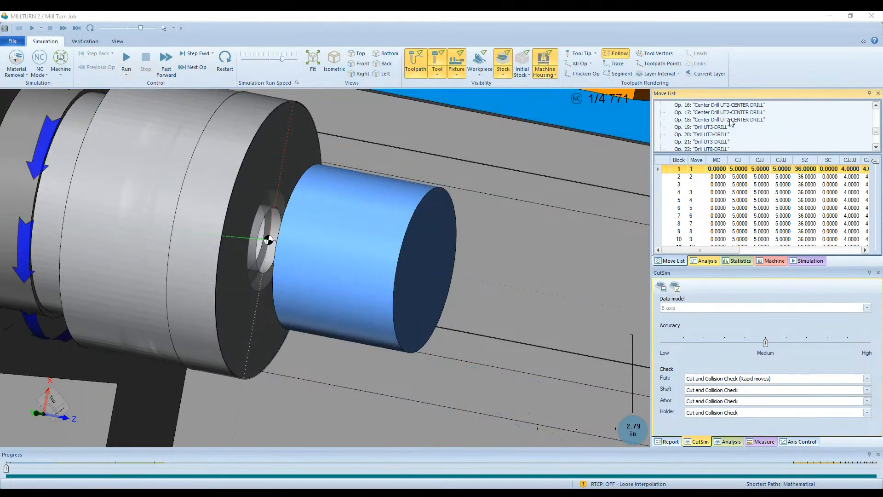
{"action": "scroll", "coordinate": [732, 122], "scroll_direction": "up", "scroll_amount": 3}
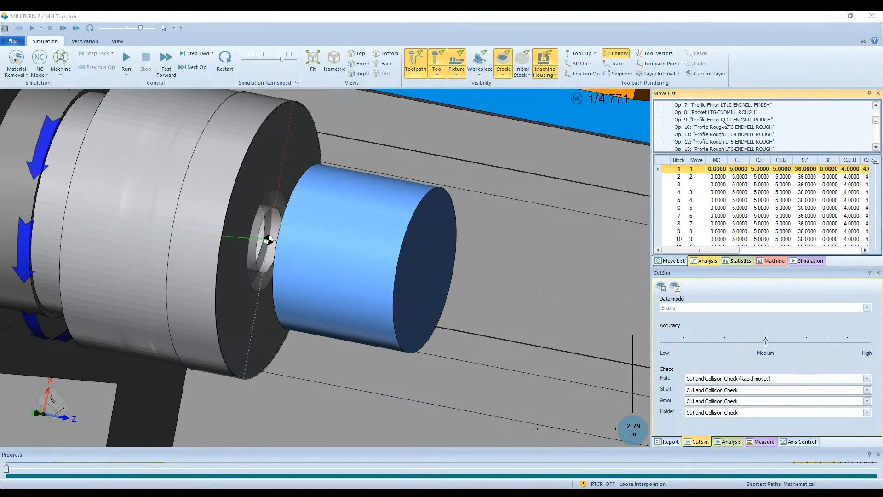
{"action": "double_click", "coordinate": [723, 121]}
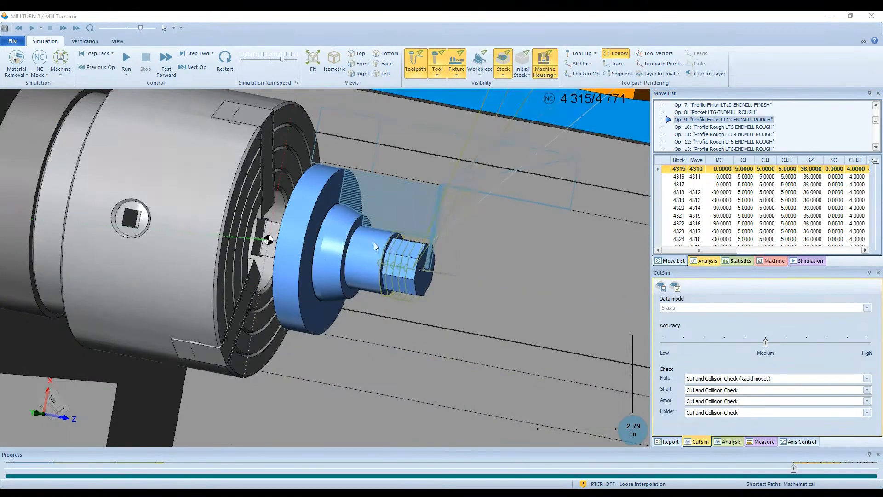
{"action": "left_click", "coordinate": [126, 60]}
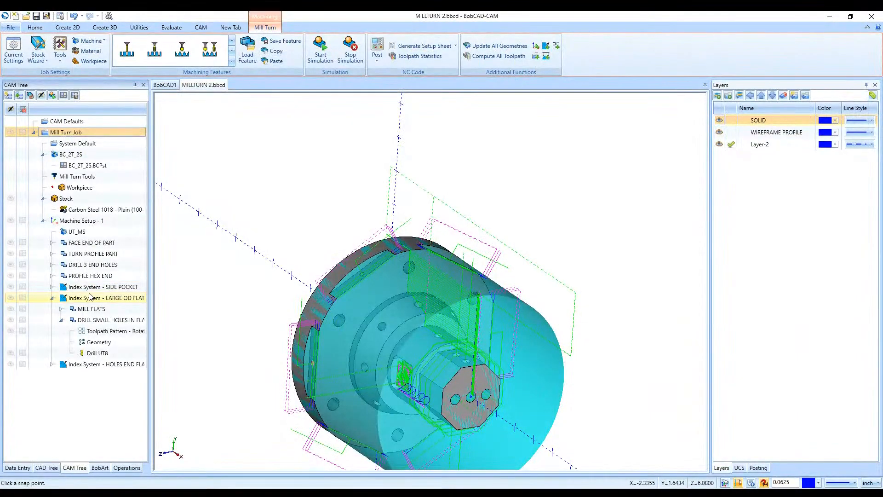
- Examine the default chain start point and direction of the MILL FLATS feature on the large diameter
{"action": "left_click", "coordinate": [80, 312]}
{"action": "left_click", "coordinate": [61, 320]}
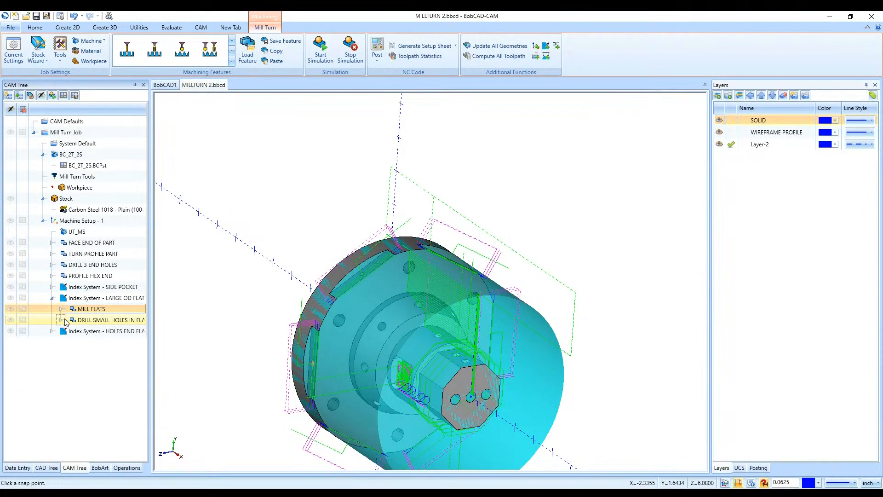
{"action": "left_click", "coordinate": [62, 308]}
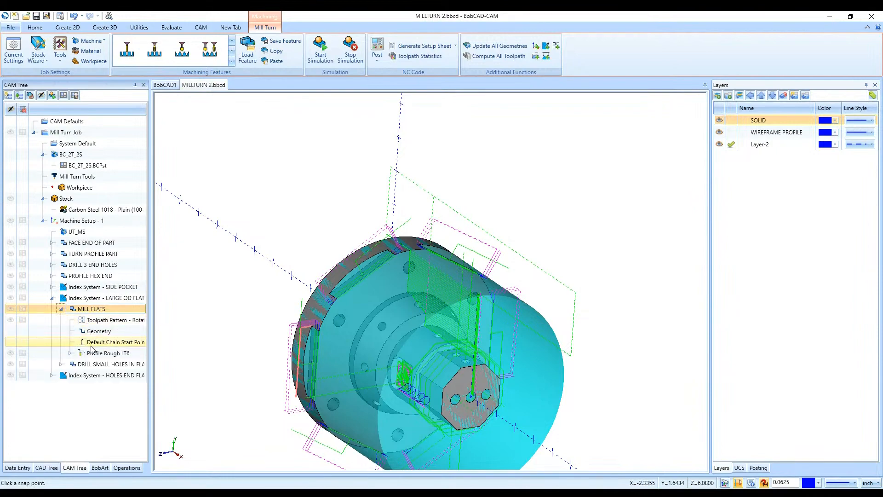
{"action": "left_click", "coordinate": [105, 341]}
{"action": "scroll", "coordinate": [277, 336], "scroll_direction": "up", "scroll_amount": 5}
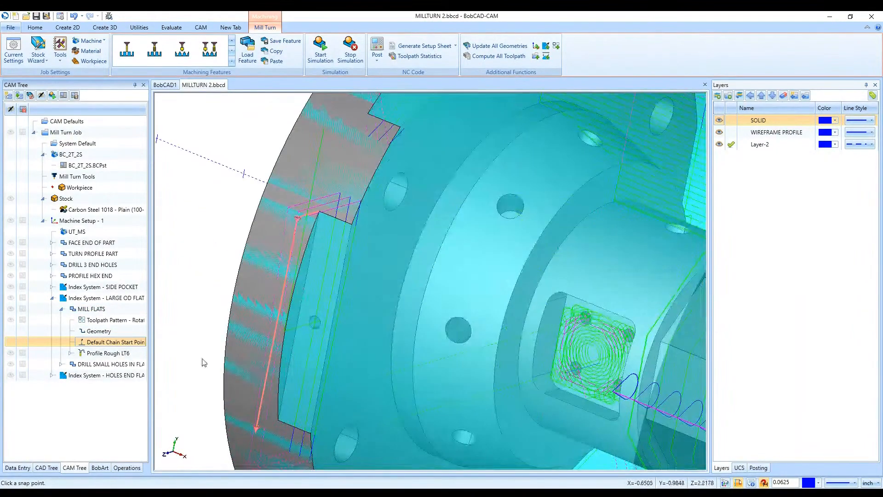
{"action": "right_click", "coordinate": [128, 347]}
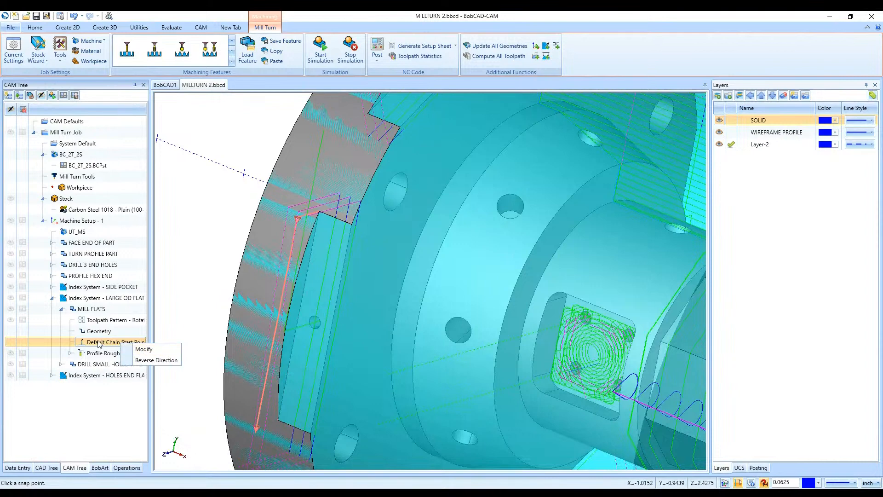
- Backplot the Profile Rough LT6 operation of MILL FLATS move by move to the end and examine the tool motion on the flat
{"action": "left_click", "coordinate": [94, 321]}
{"action": "right_click", "coordinate": [94, 322]}
{"action": "right_click", "coordinate": [84, 311]}
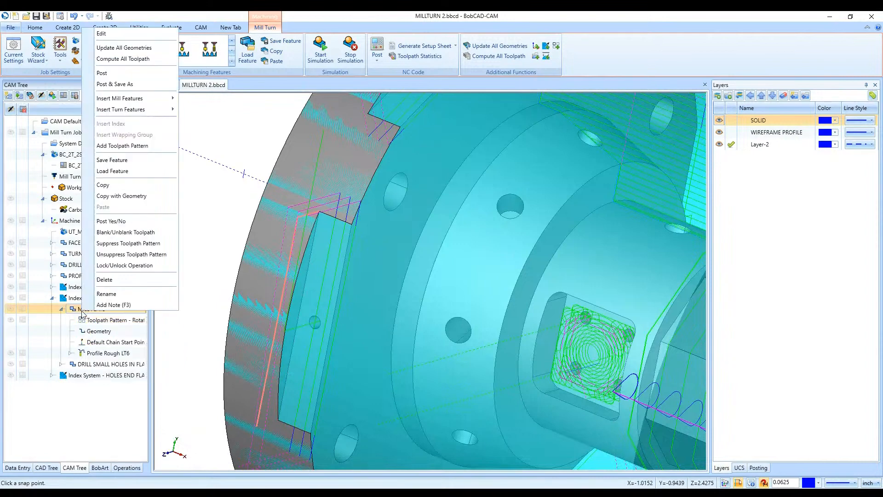
{"action": "right_click", "coordinate": [87, 353]}
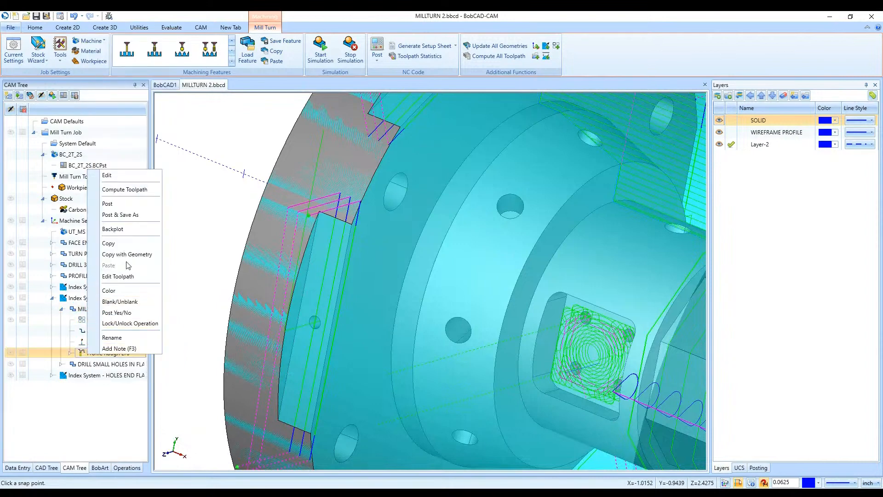
{"action": "left_click", "coordinate": [116, 229]}
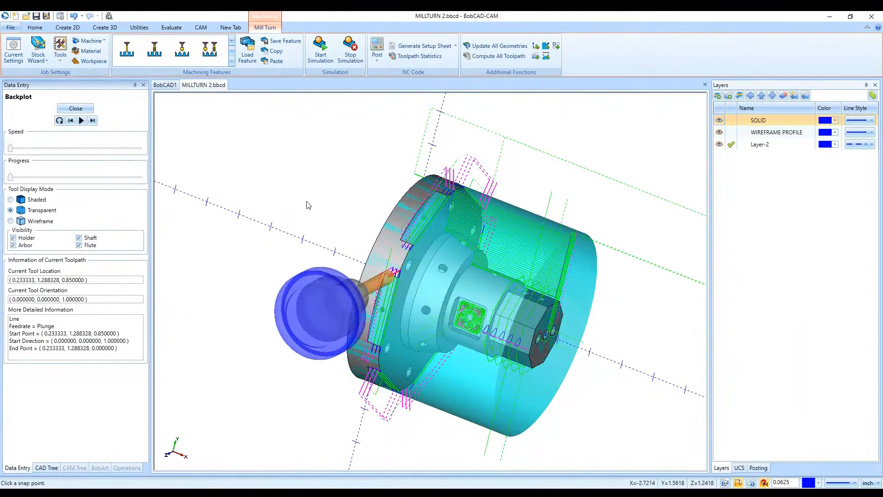
{"action": "left_click", "coordinate": [92, 121]}
{"action": "left_click", "coordinate": [92, 123]}
{"action": "left_click", "coordinate": [92, 123]}
{"action": "left_click", "coordinate": [91, 123]}
{"action": "left_click", "coordinate": [91, 124]}
{"action": "left_click", "coordinate": [92, 123]}
{"action": "left_click", "coordinate": [91, 123]}
{"action": "left_click", "coordinate": [91, 124]}
{"action": "left_click", "coordinate": [91, 123]}
{"action": "left_click", "coordinate": [92, 121]}
{"action": "left_click", "coordinate": [93, 122]}
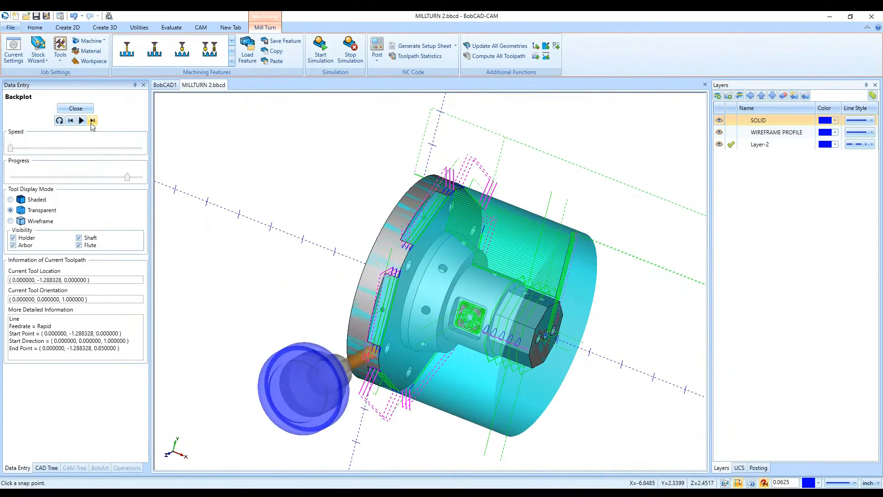
{"action": "left_click", "coordinate": [92, 121]}
{"action": "middle_click_drag", "start_coordinate": [373, 271], "coordinate": [338, 290]}
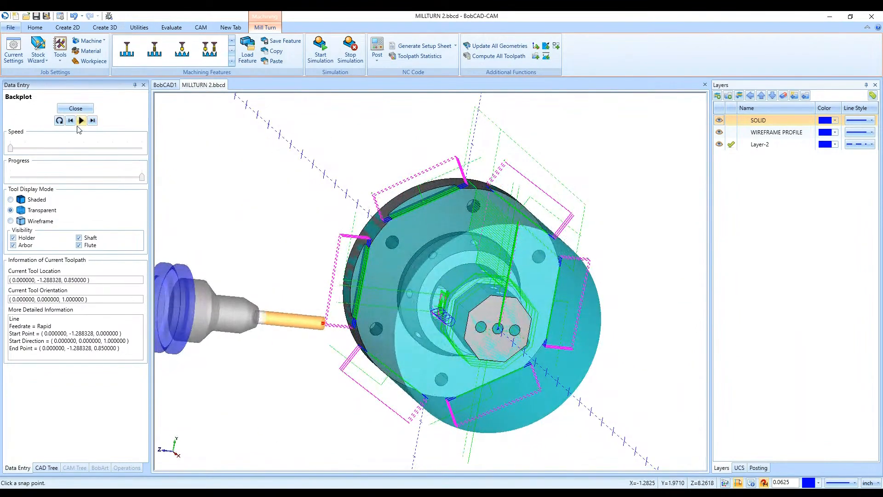
{"action": "left_click", "coordinate": [75, 108]}
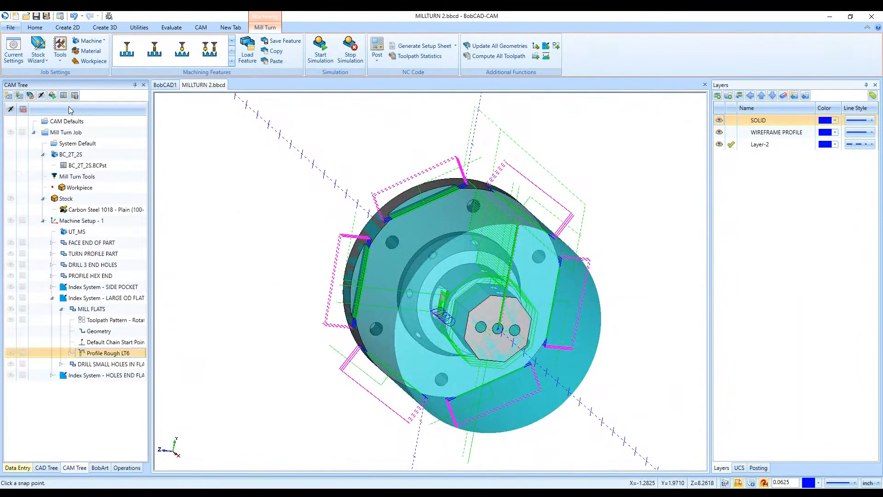
- Review the rotate toolpath pattern settings of the MILL FLATS feature, including its angle, copies and rotation axis
{"action": "left_click", "coordinate": [105, 331]}
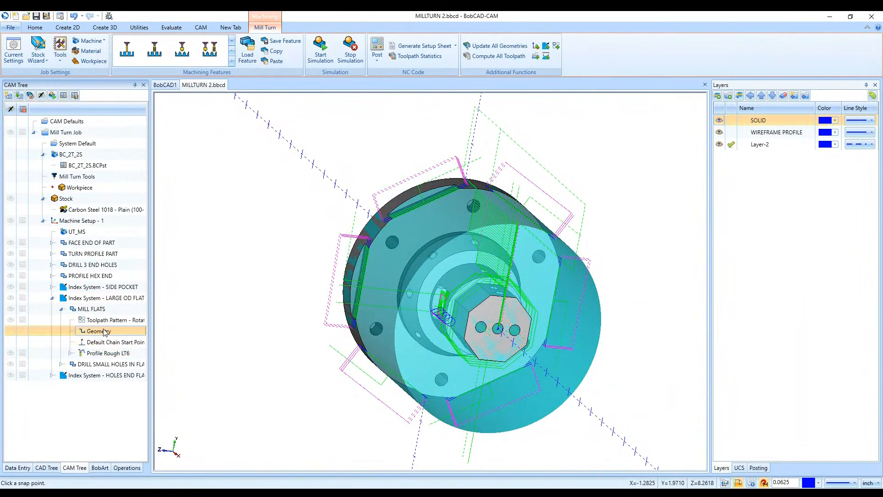
{"action": "left_click", "coordinate": [101, 364]}
{"action": "left_click", "coordinate": [103, 310]}
{"action": "double_click", "coordinate": [108, 320]}
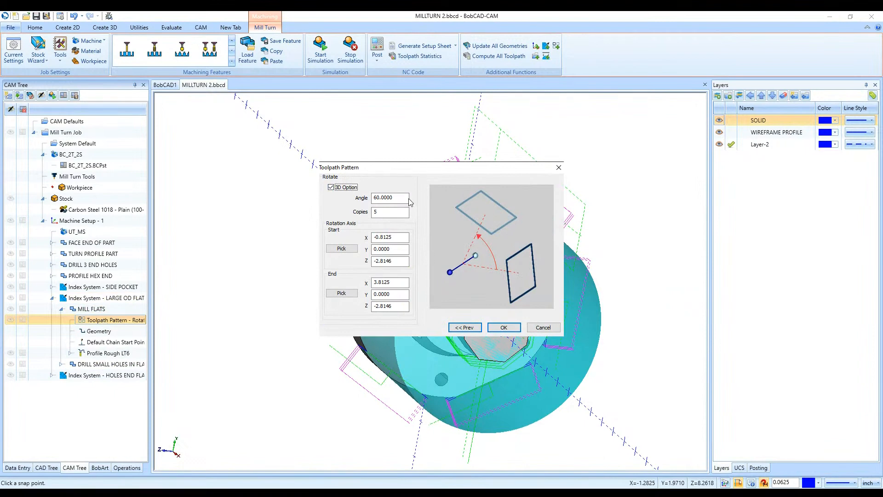
{"action": "left_click", "coordinate": [501, 326]}
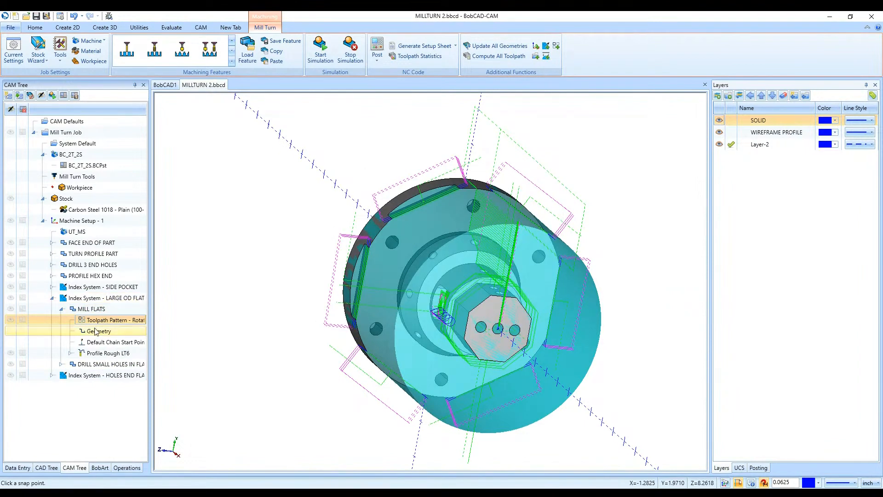
- Edit the MILL FLATS feature and set the Profile Rough LT6 lead-in to Vertical
{"action": "left_click", "coordinate": [92, 310]}
{"action": "double_click", "coordinate": [104, 309]}
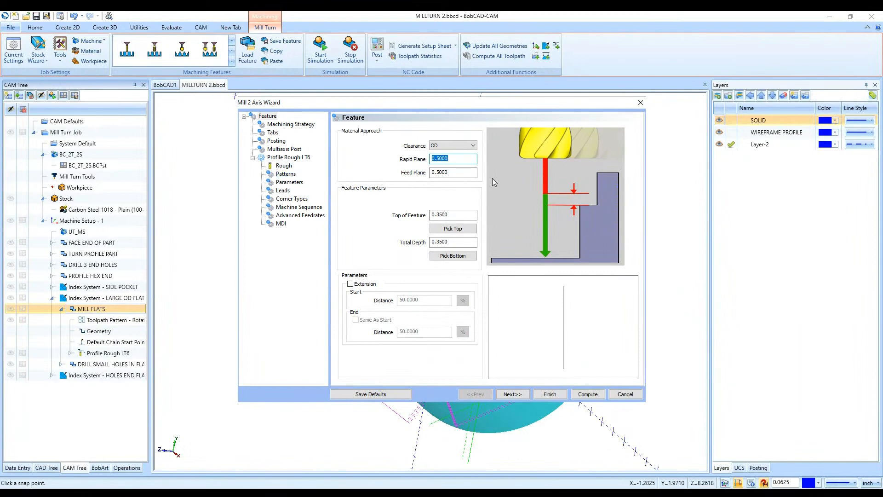
{"action": "left_click", "coordinate": [521, 395]}
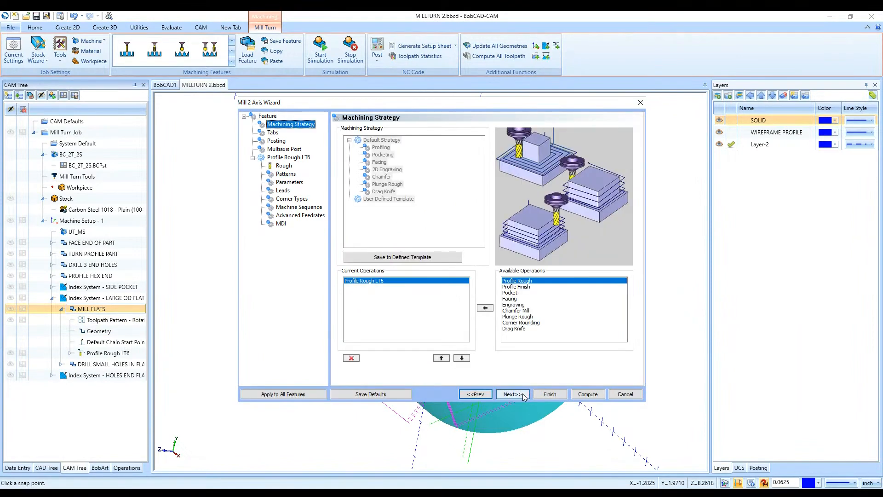
{"action": "left_click", "coordinate": [522, 394]}
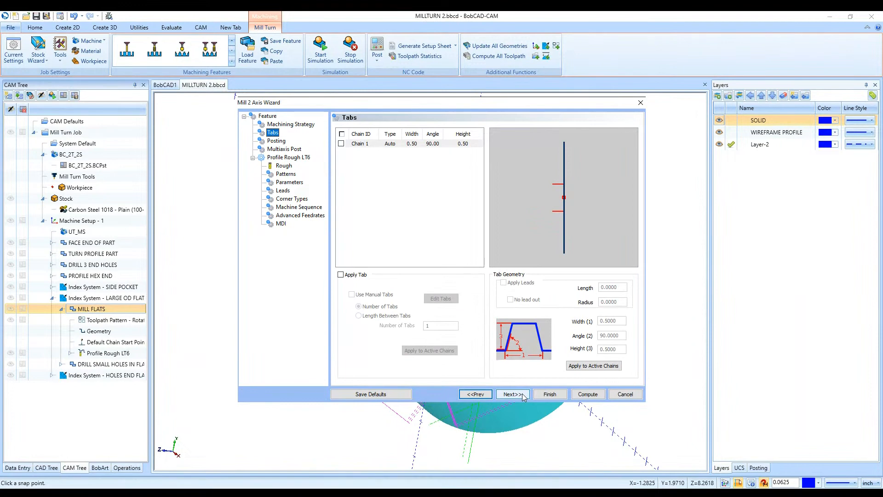
{"action": "left_click", "coordinate": [522, 394]}
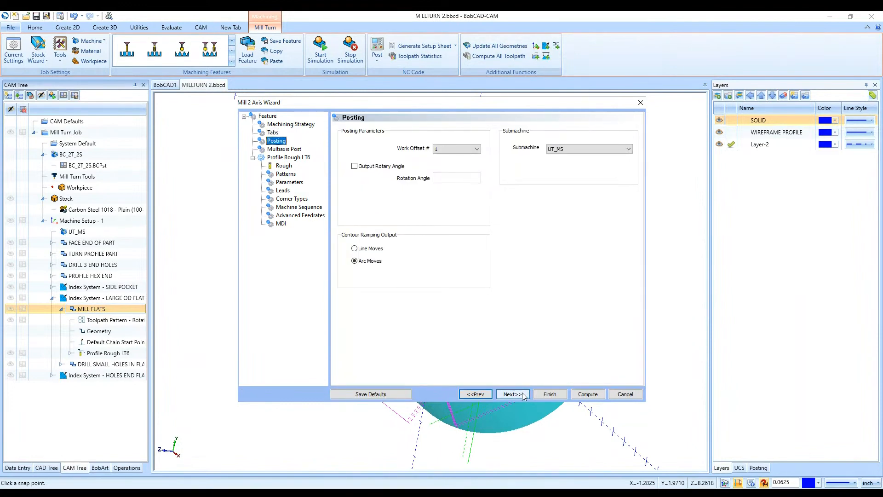
{"action": "left_click", "coordinate": [522, 394]}
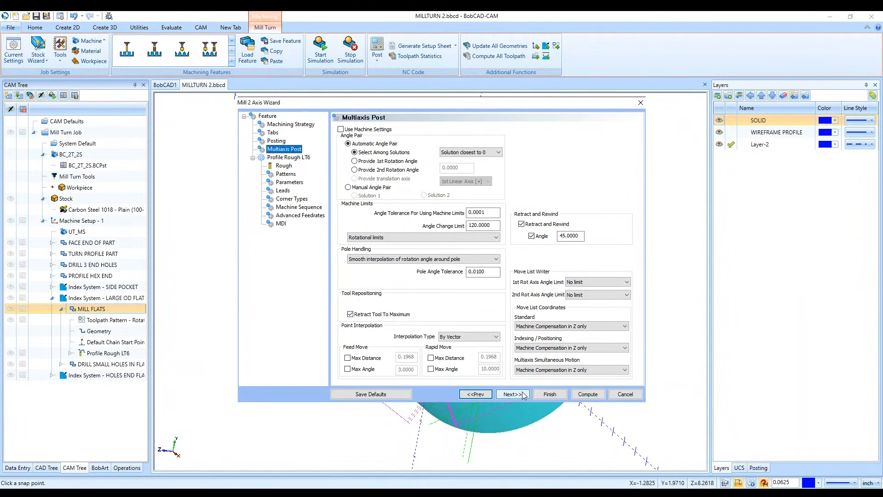
{"action": "left_click", "coordinate": [523, 395]}
{"action": "left_click", "coordinate": [522, 395]}
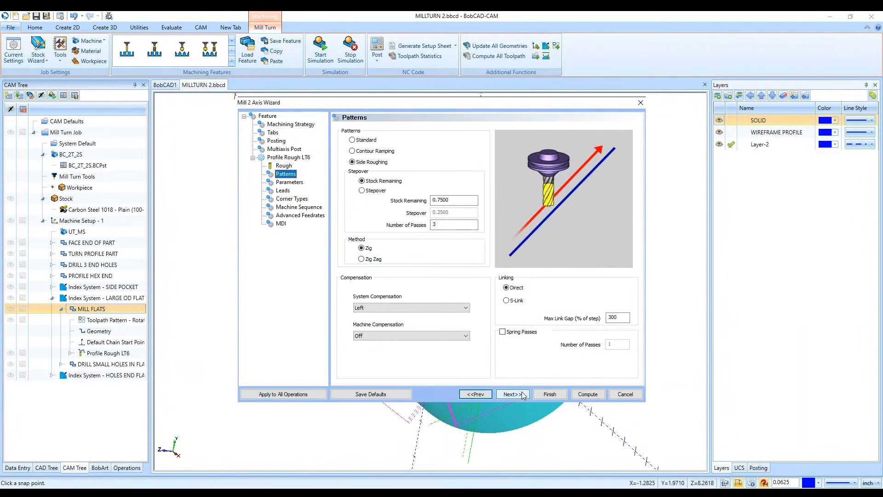
{"action": "left_click", "coordinate": [522, 395]}
{"action": "left_click", "coordinate": [520, 394]}
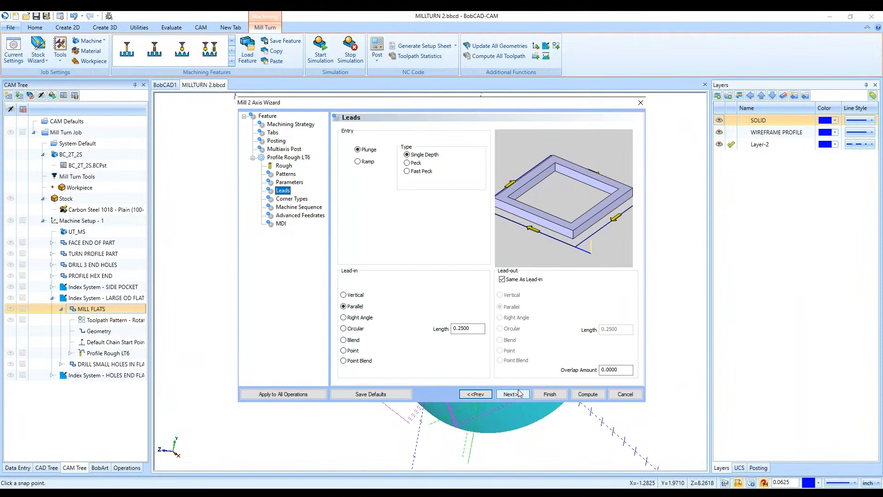
{"action": "left_click", "coordinate": [358, 296]}
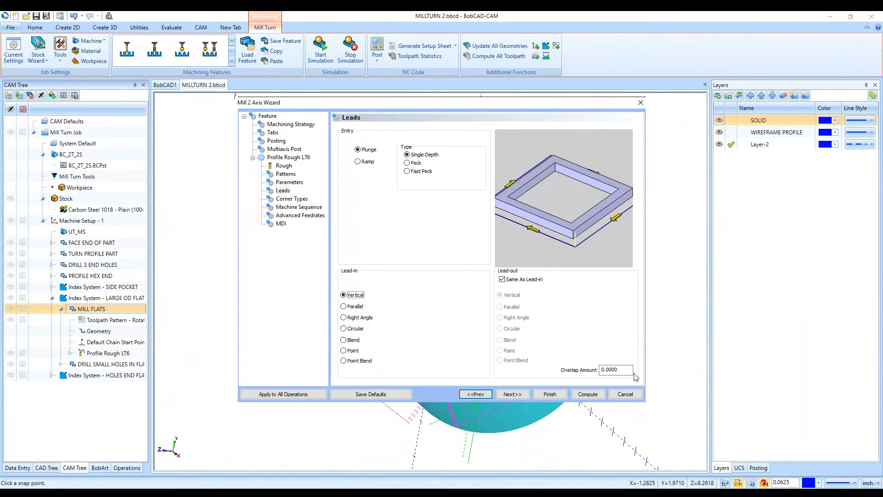
- Set the rapid plane and feed plane of MILL FLATS to 1 and compute the toolpath
{"action": "left_click", "coordinate": [267, 116]}
{"action": "left_click", "coordinate": [453, 159]}
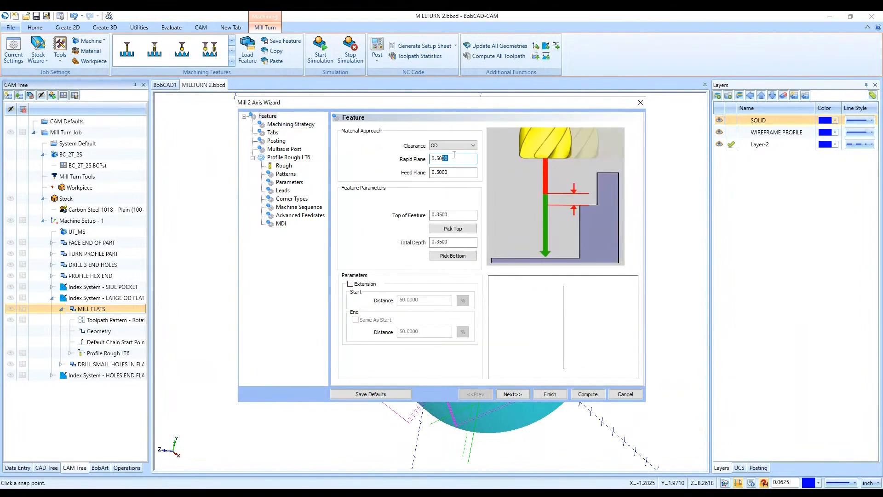
{"action": "type", "text": "1"}
{"action": "key", "text": "Tab"}
{"action": "type", "text": "1"}
{"action": "left_click", "coordinate": [591, 396]}
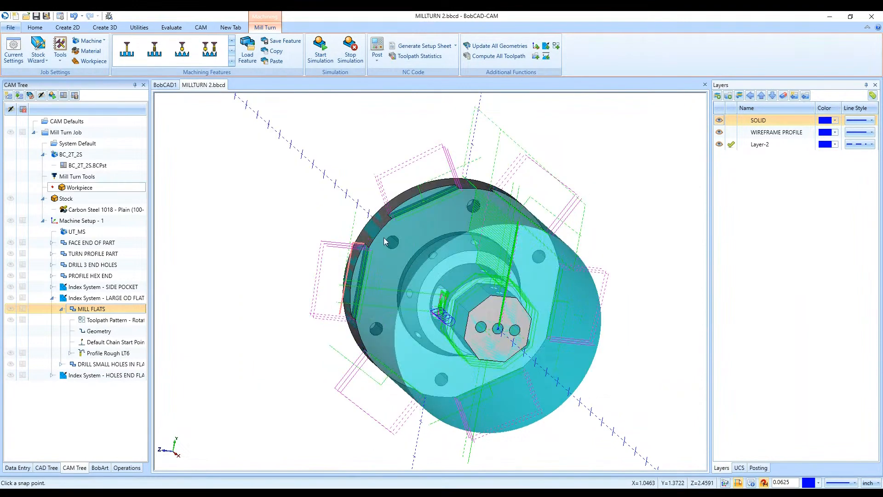
- Start the machine simulation, jump to Op. 9 Profile Finish LT12, and run it through to the last operation
{"action": "left_click", "coordinate": [320, 50]}
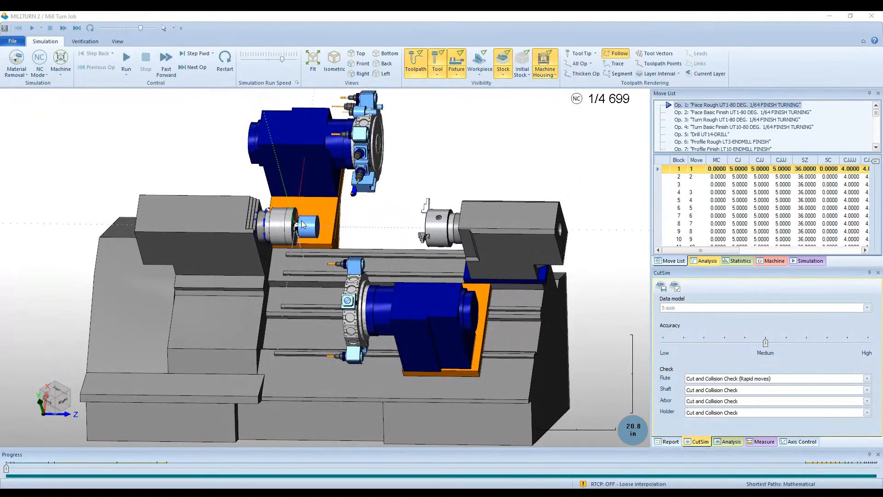
{"action": "scroll", "coordinate": [301, 220], "scroll_direction": "up", "scroll_amount": 5}
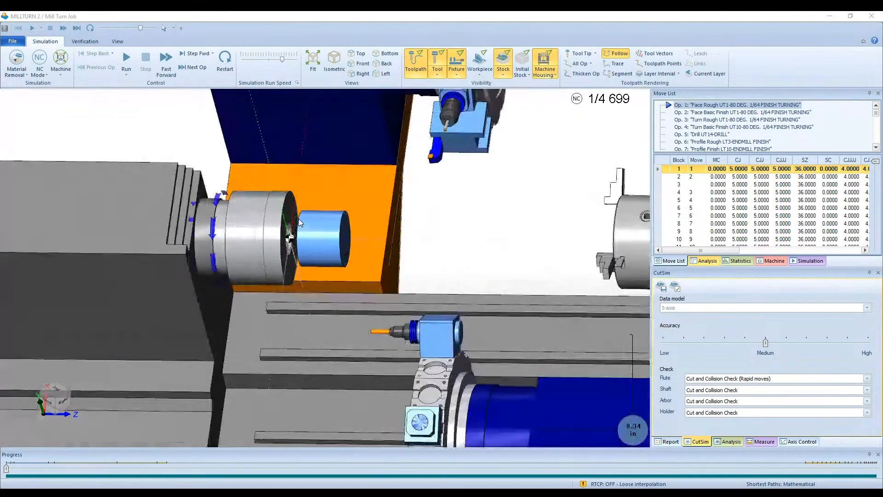
{"action": "scroll", "coordinate": [299, 219], "scroll_direction": "down", "scroll_amount": 1}
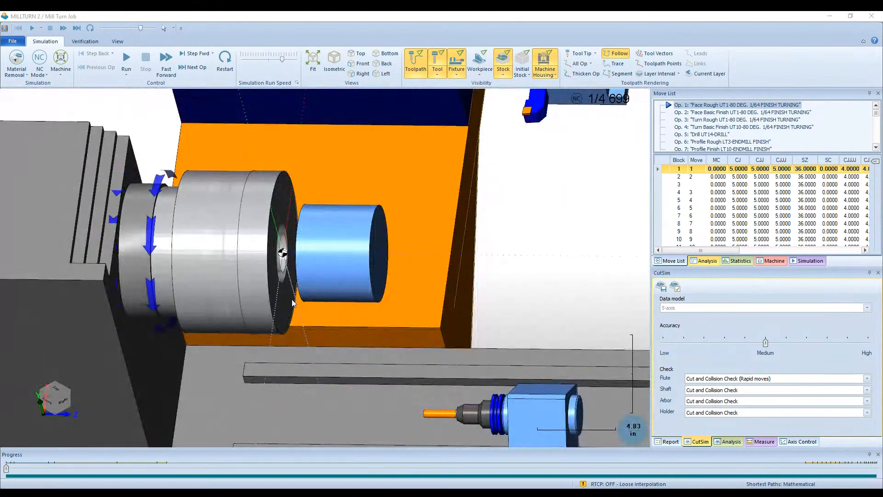
{"action": "scroll", "coordinate": [713, 126], "scroll_direction": "down", "scroll_amount": 3}
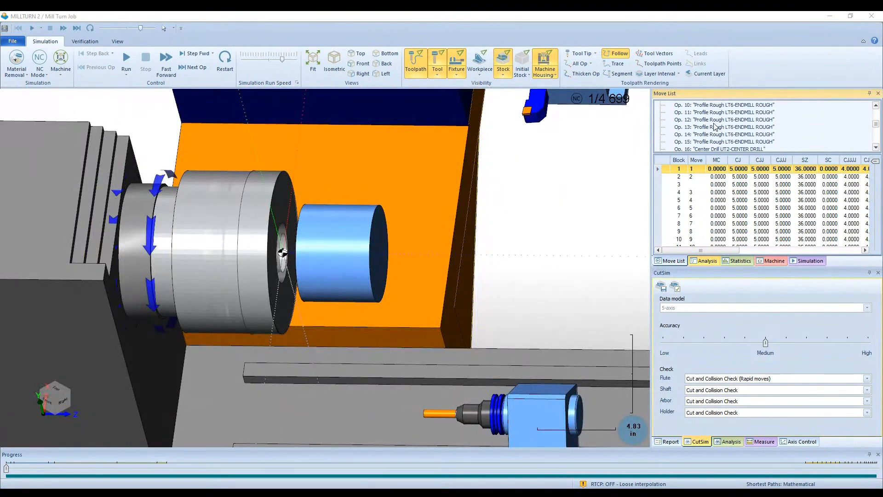
{"action": "scroll", "coordinate": [714, 126], "scroll_direction": "down", "scroll_amount": 2}
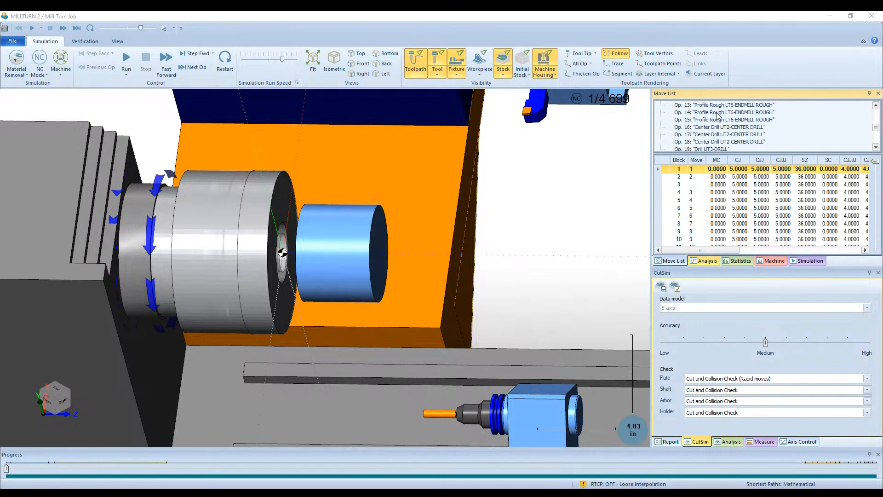
{"action": "scroll", "coordinate": [710, 121], "scroll_direction": "up", "scroll_amount": 3}
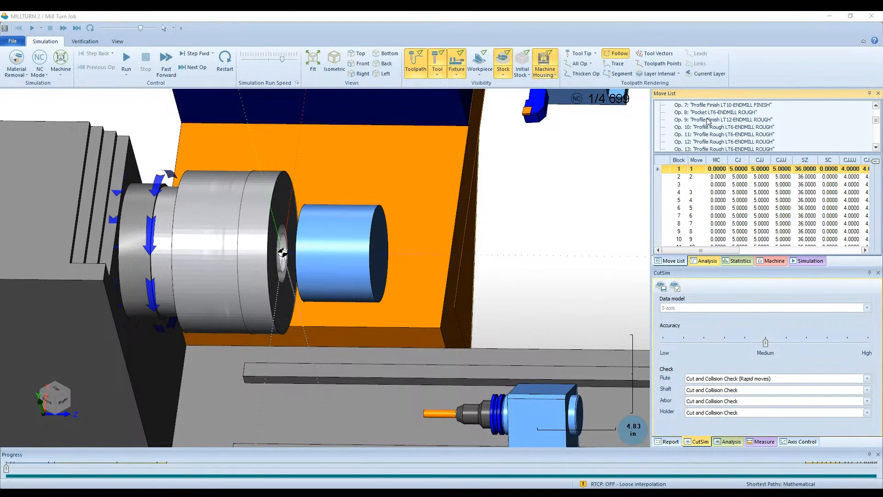
{"action": "double_click", "coordinate": [708, 120]}
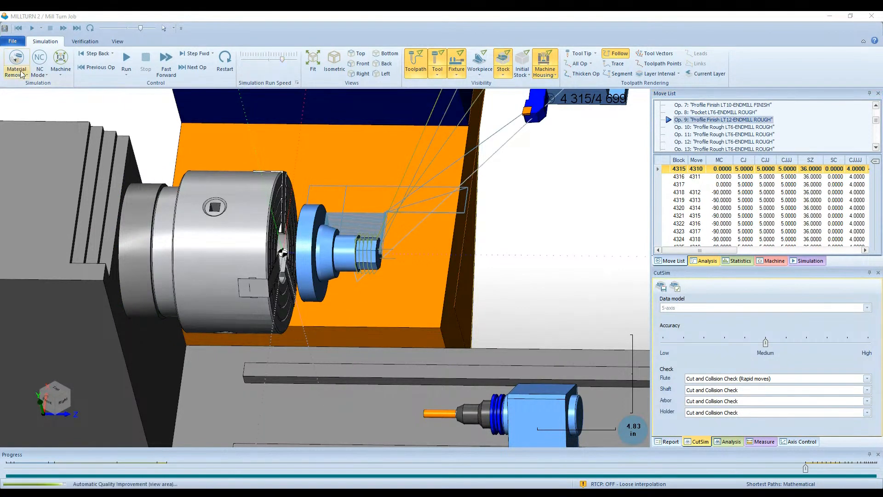
{"action": "left_click", "coordinate": [126, 57]}
{"action": "scroll", "coordinate": [321, 172], "scroll_direction": "up", "scroll_amount": 3}
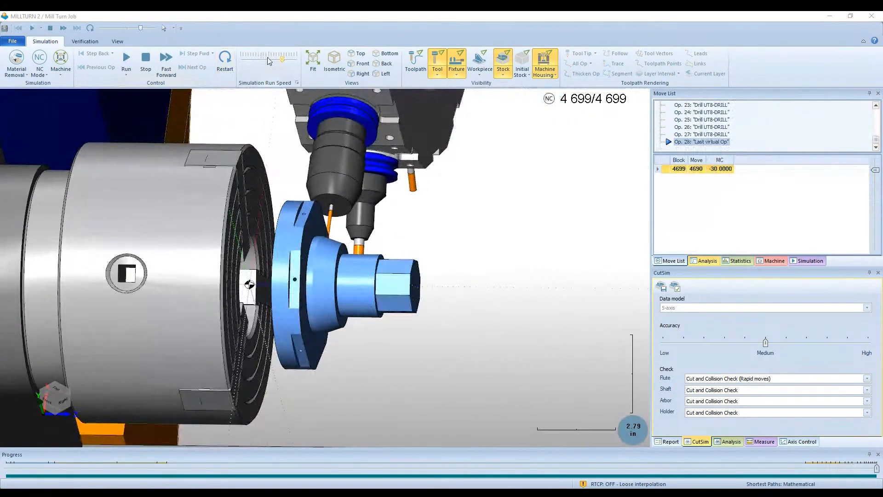
- Lower the simulation run speed and examine the milled flats and their corners on the large diameter up close
{"action": "left_click_drag", "start_coordinate": [264, 60], "coordinate": [254, 59]}
{"action": "middle_click_drag", "start_coordinate": [378, 194], "coordinate": [313, 213]}
{"action": "scroll", "coordinate": [313, 213], "scroll_direction": "down", "scroll_amount": 5}
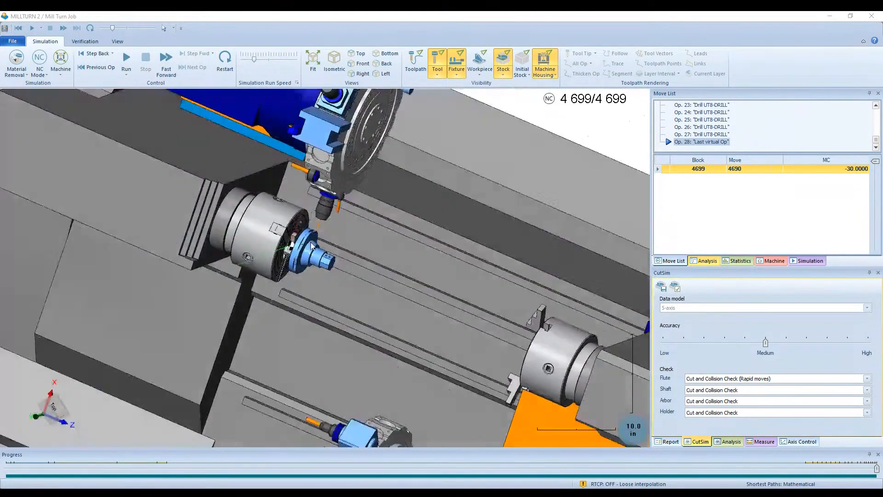
{"action": "middle_click_drag", "start_coordinate": [312, 246], "coordinate": [251, 256]}
{"action": "scroll", "coordinate": [264, 248], "scroll_direction": "up", "scroll_amount": 10}
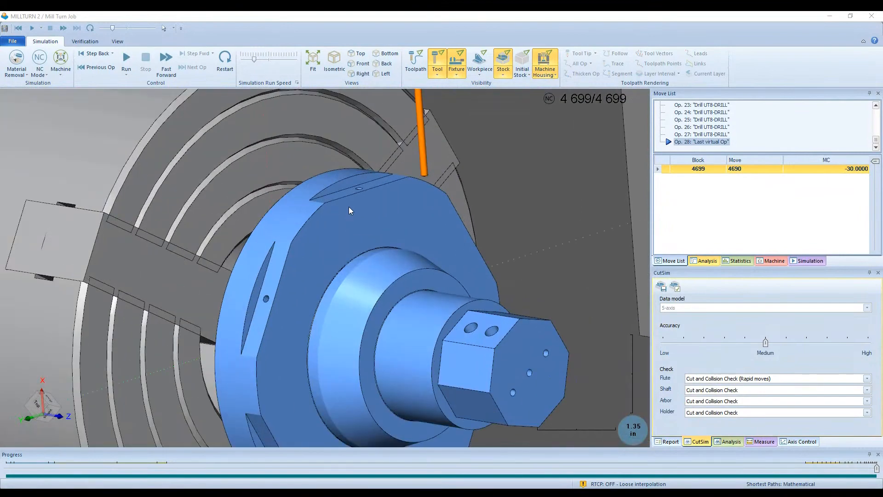
{"action": "scroll", "coordinate": [290, 234], "scroll_direction": "down", "scroll_amount": 3}
{"action": "scroll", "coordinate": [295, 249], "scroll_direction": "up", "scroll_amount": 8}
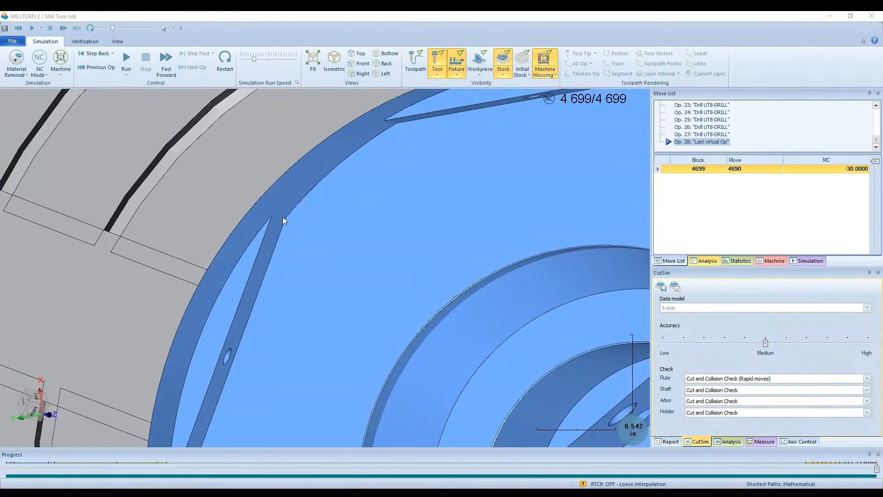
{"action": "scroll", "coordinate": [282, 218], "scroll_direction": "down", "scroll_amount": 2}
{"action": "scroll", "coordinate": [282, 218], "scroll_direction": "up", "scroll_amount": 6}
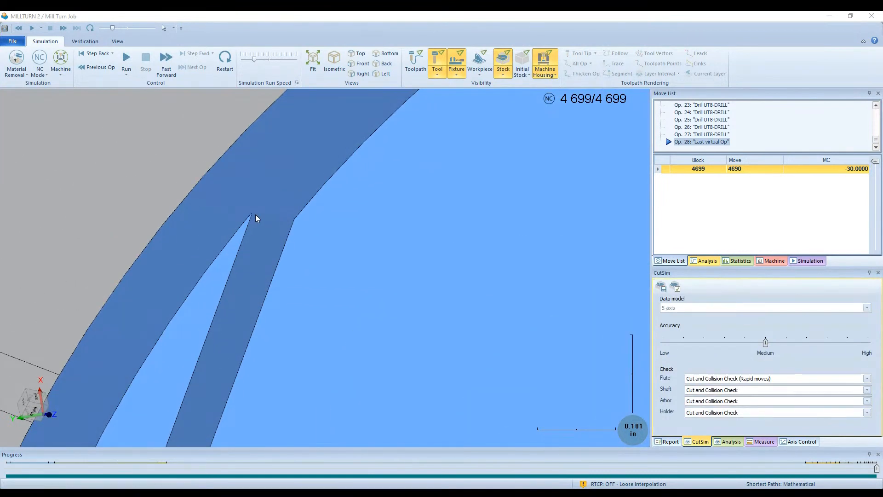
{"action": "scroll", "coordinate": [270, 214], "scroll_direction": "down", "scroll_amount": 4}
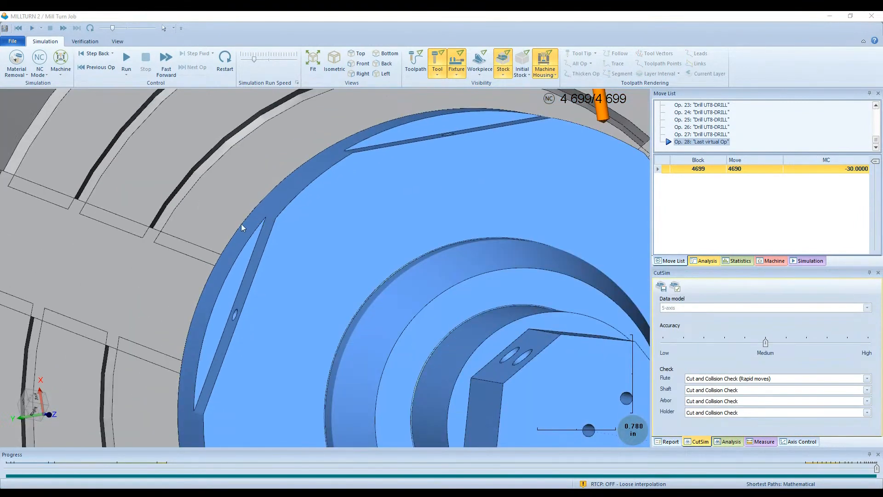
{"action": "scroll", "coordinate": [265, 194], "scroll_direction": "down", "scroll_amount": 3}
{"action": "middle_click_drag", "start_coordinate": [359, 215], "coordinate": [429, 222]}
{"action": "middle_click_drag", "start_coordinate": [368, 228], "coordinate": [361, 269]}
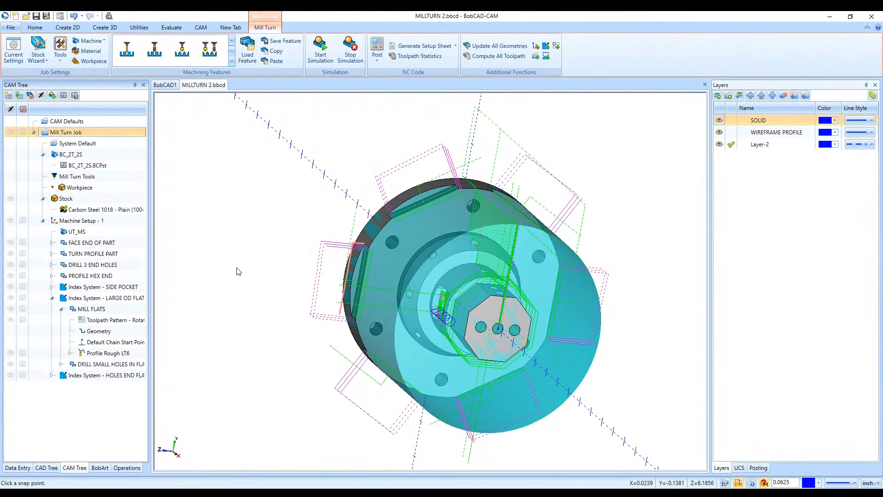
- Review the clearance values and work offset of Machine Setup - 1, leaving its settings as they are
{"action": "right_click", "coordinate": [124, 224]}
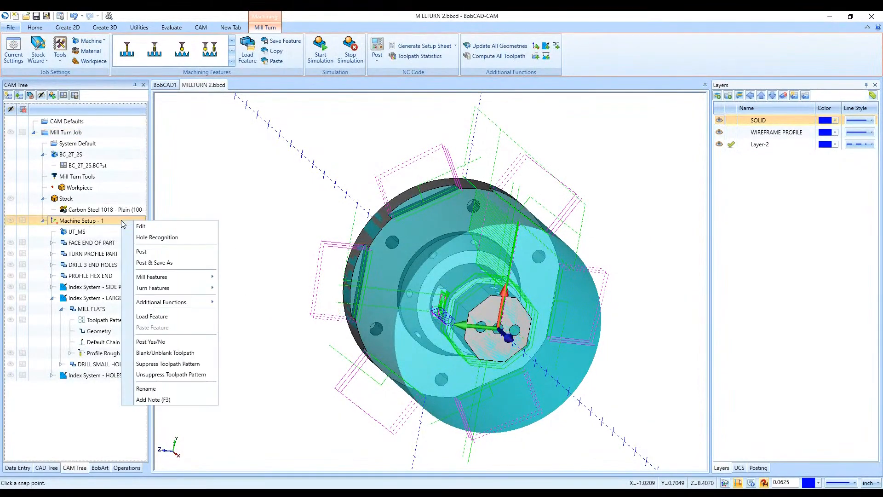
{"action": "left_click", "coordinate": [159, 227]}
{"action": "scroll", "coordinate": [137, 276], "scroll_direction": "down", "scroll_amount": 2}
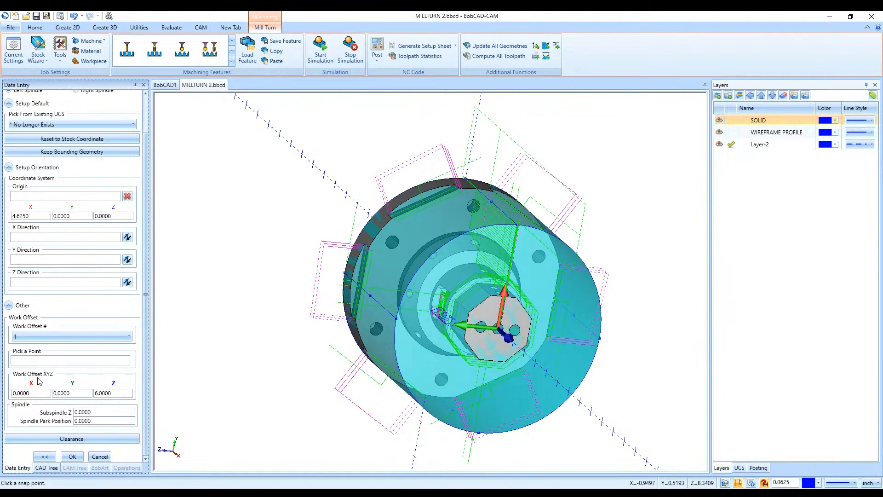
{"action": "left_click", "coordinate": [69, 438]}
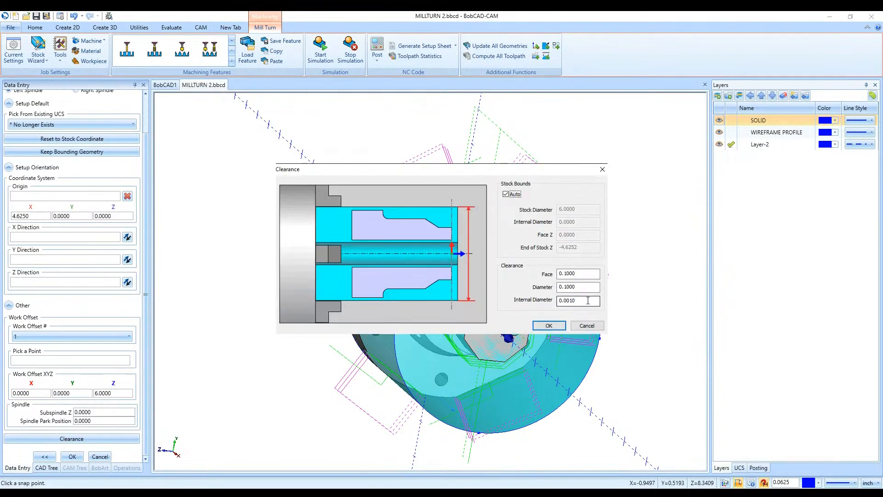
{"action": "left_click", "coordinate": [591, 327]}
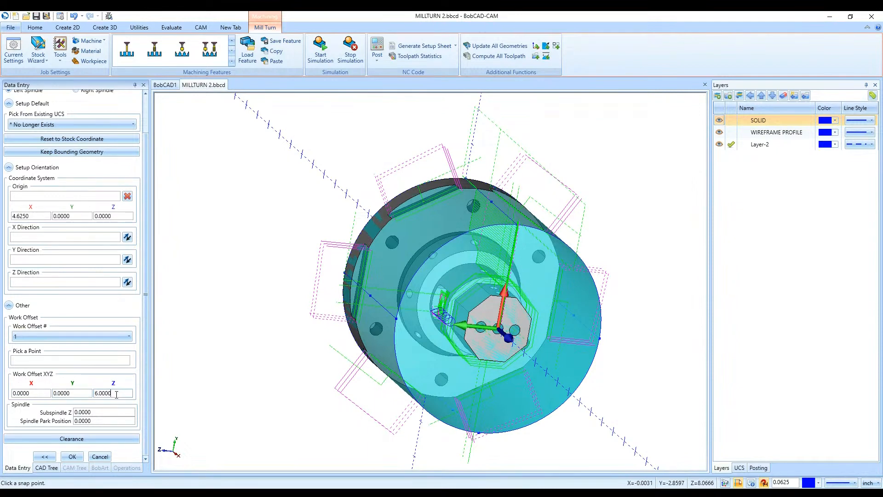
{"action": "left_click", "coordinate": [102, 456]}
- Examine from the side and up close where the machine setup origin sits on the hex end face
{"action": "middle_click_drag", "start_coordinate": [283, 372], "coordinate": [329, 208]}
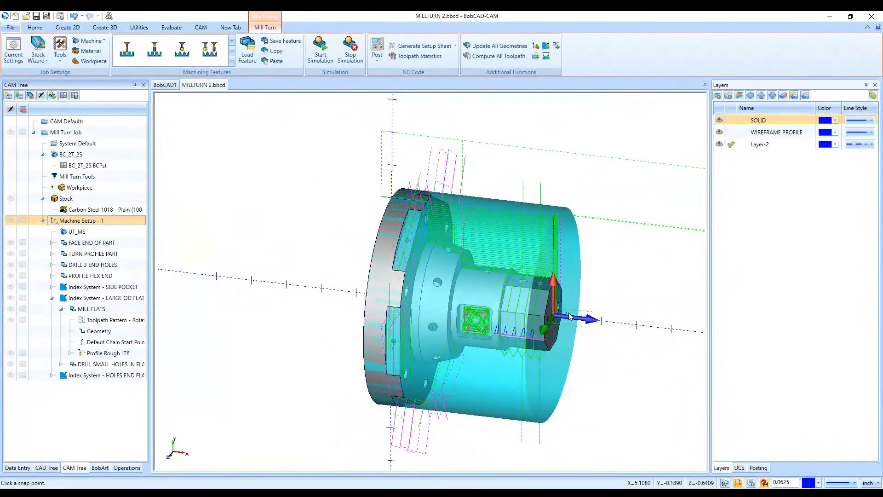
{"action": "scroll", "coordinate": [567, 316], "scroll_direction": "up", "scroll_amount": 5}
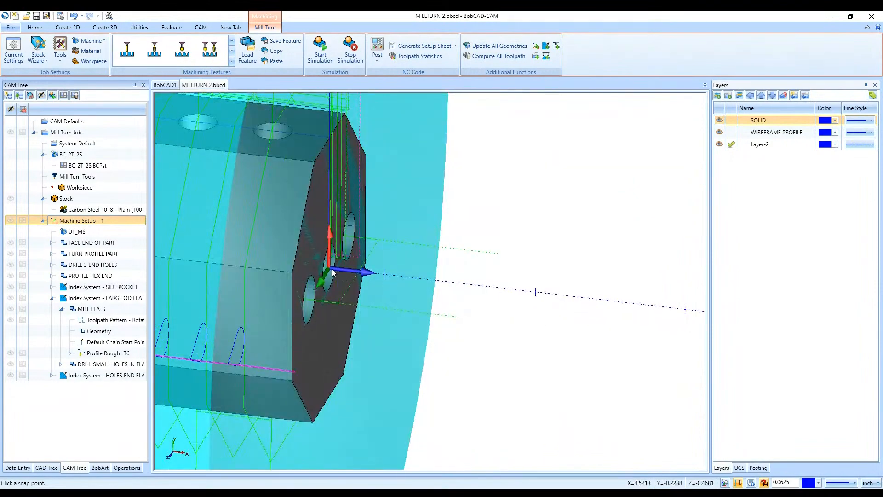
{"action": "scroll", "coordinate": [332, 269], "scroll_direction": "down", "scroll_amount": 5}
{"action": "scroll", "coordinate": [332, 269], "scroll_direction": "up", "scroll_amount": 6}
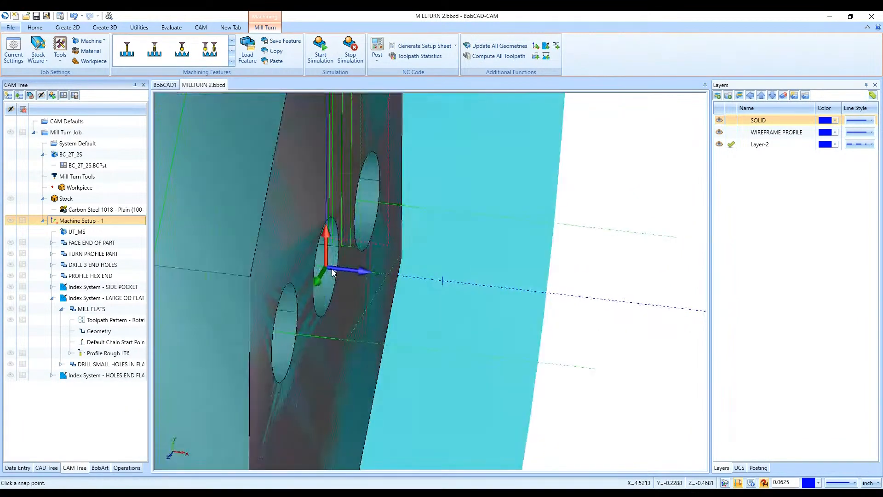
{"action": "scroll", "coordinate": [344, 281], "scroll_direction": "down", "scroll_amount": 4}
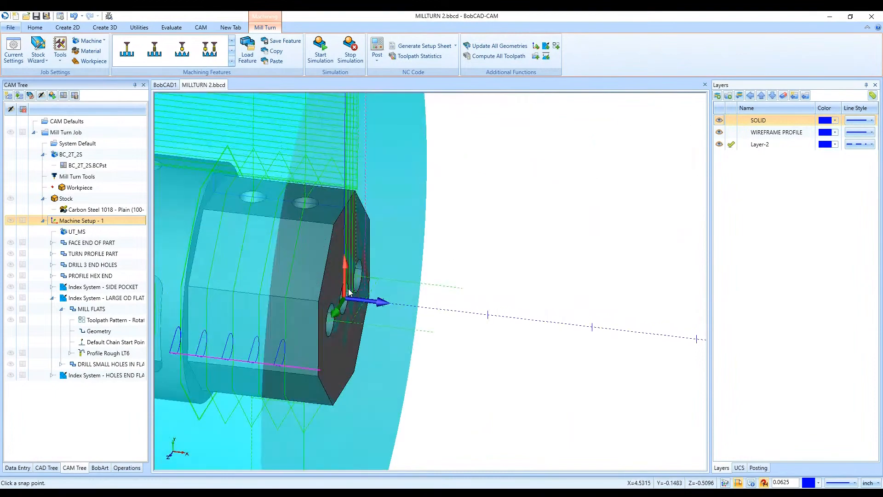
{"action": "scroll", "coordinate": [348, 301], "scroll_direction": "down", "scroll_amount": 5}
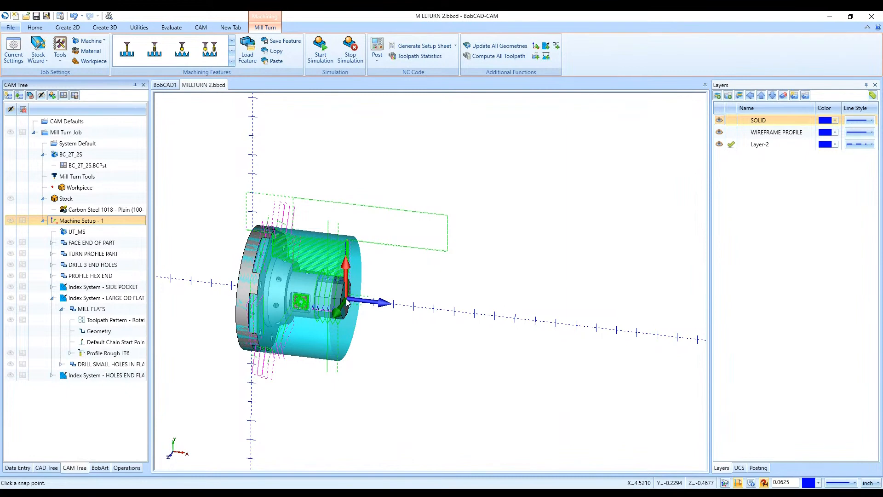
- Edit Machine Setup - 1 and set its work offset Z to 0
{"action": "right_click", "coordinate": [109, 221]}
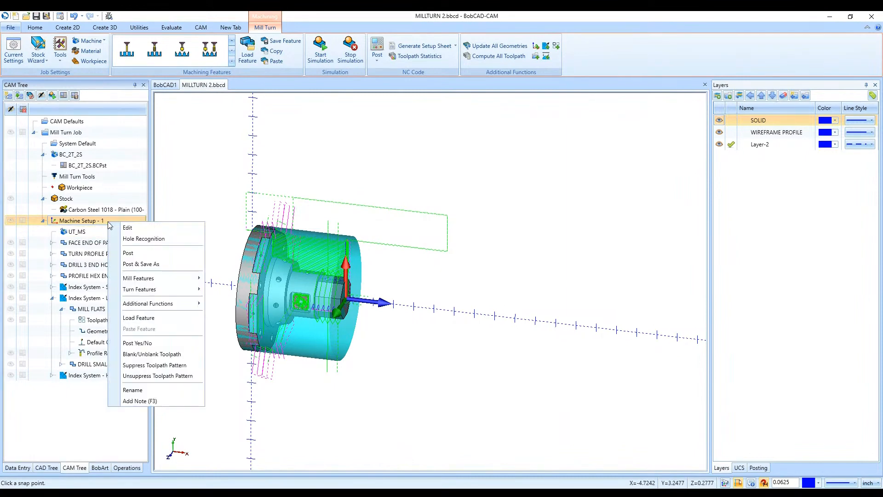
{"action": "left_click", "coordinate": [131, 228]}
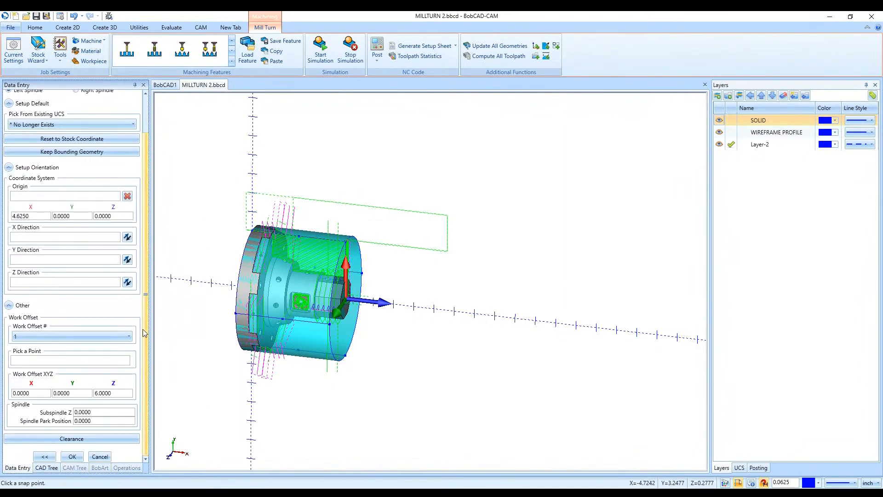
{"action": "double_click", "coordinate": [126, 392]}
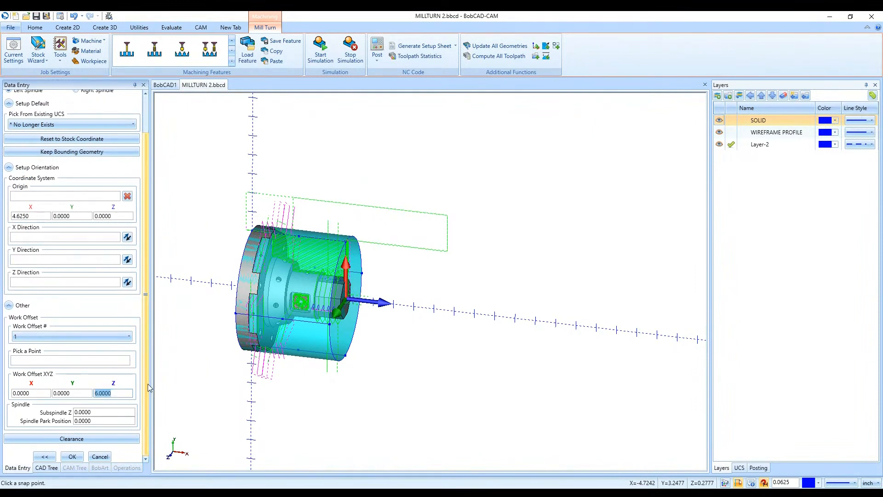
{"action": "type", "text": "0"}
{"action": "left_click", "coordinate": [107, 456]}
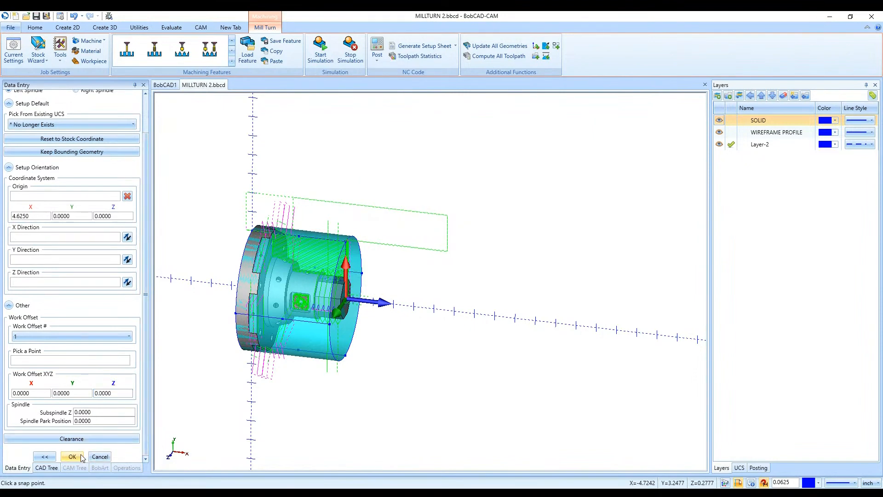
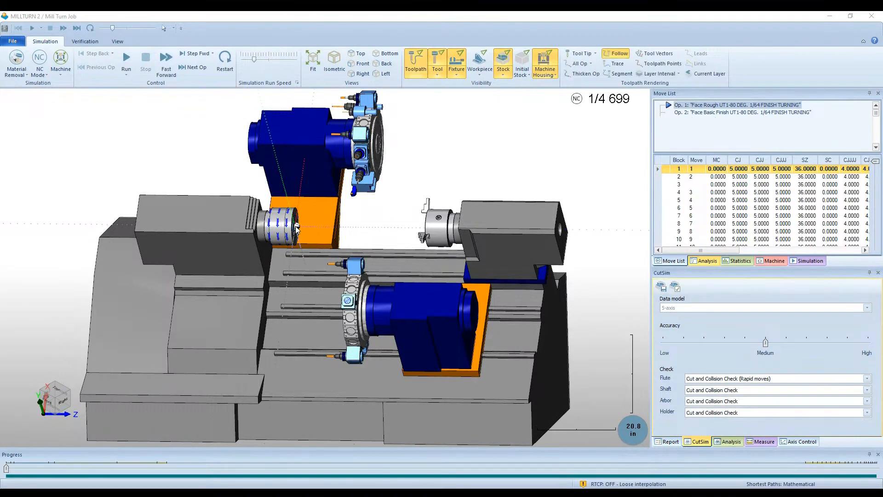
- Examine up close how the stock and the work origin sit in the main spindle chuck of the machine simulation
{"action": "scroll", "coordinate": [294, 225], "scroll_direction": "up", "scroll_amount": 3}
{"action": "scroll", "coordinate": [296, 227], "scroll_direction": "up", "scroll_amount": 10}
{"action": "middle_click_drag", "start_coordinate": [331, 243], "coordinate": [302, 248]}
{"action": "scroll", "coordinate": [396, 248], "scroll_direction": "down", "scroll_amount": 2}
{"action": "scroll", "coordinate": [396, 248], "scroll_direction": "down", "scroll_amount": 4}
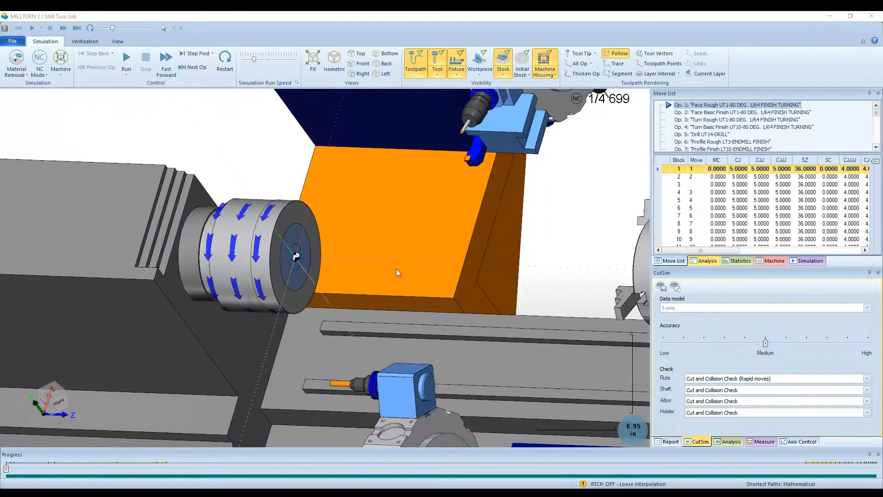
{"action": "middle_click_drag", "start_coordinate": [396, 269], "coordinate": [342, 280]}
{"action": "scroll", "coordinate": [266, 258], "scroll_direction": "up", "scroll_amount": 7}
{"action": "scroll", "coordinate": [293, 260], "scroll_direction": "up", "scroll_amount": 2}
{"action": "scroll", "coordinate": [286, 256], "scroll_direction": "down", "scroll_amount": 4}
{"action": "scroll", "coordinate": [278, 256], "scroll_direction": "up", "scroll_amount": 6}
{"action": "scroll", "coordinate": [306, 304], "scroll_direction": "down", "scroll_amount": 5}
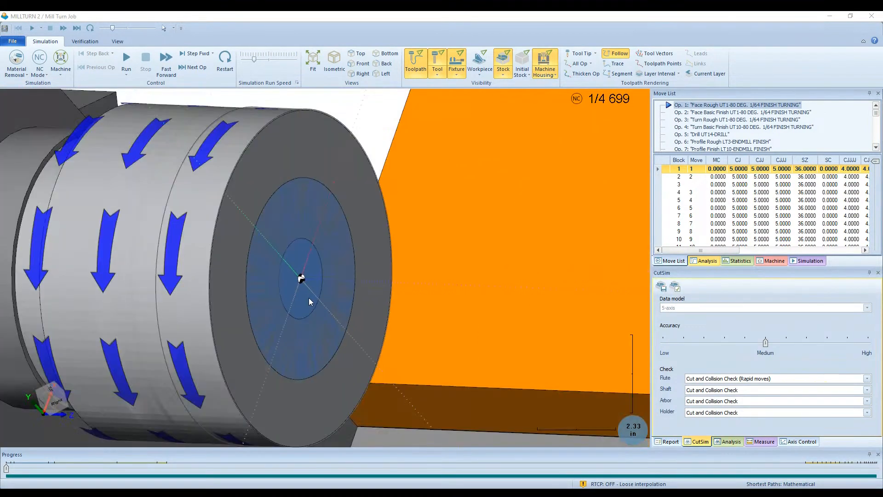
{"action": "scroll", "coordinate": [304, 282], "scroll_direction": "down", "scroll_amount": 1}
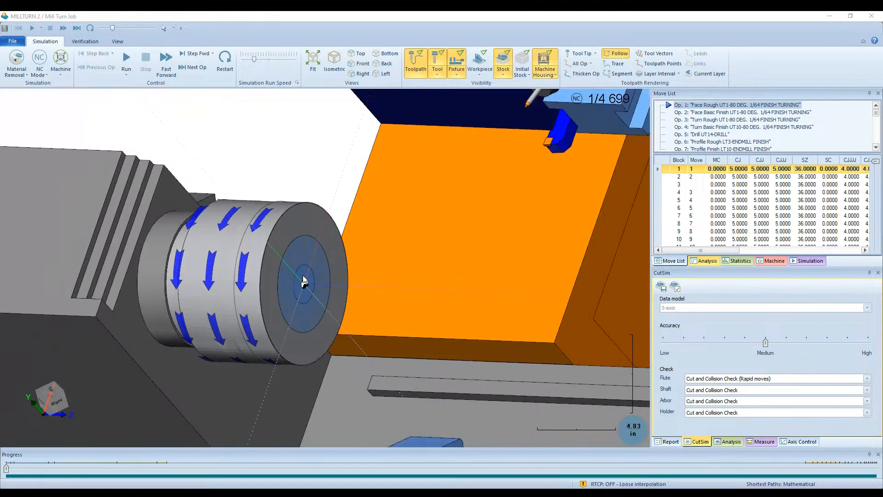
- Run the simulation while adjusting its run speed, and watch the facing and rough turning operations at the chuck
{"action": "left_click", "coordinate": [247, 61]}
{"action": "left_click", "coordinate": [126, 59]}
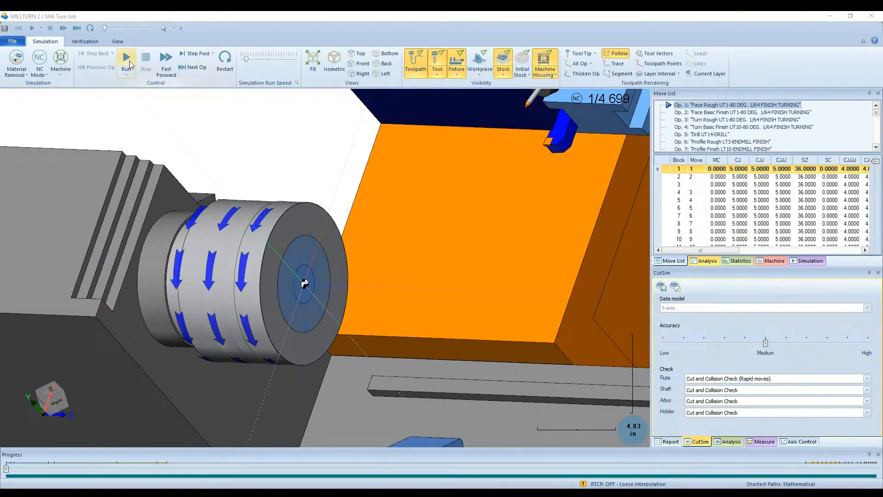
{"action": "left_click", "coordinate": [264, 60]}
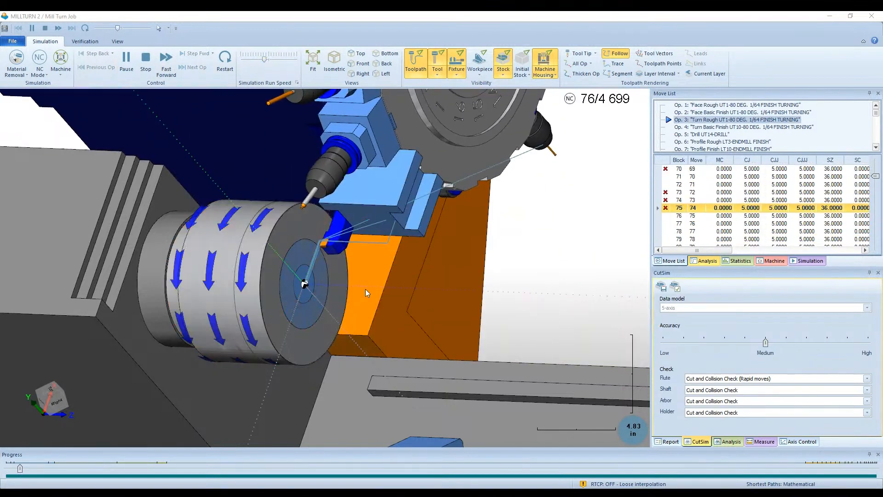
{"action": "left_click", "coordinate": [260, 59]}
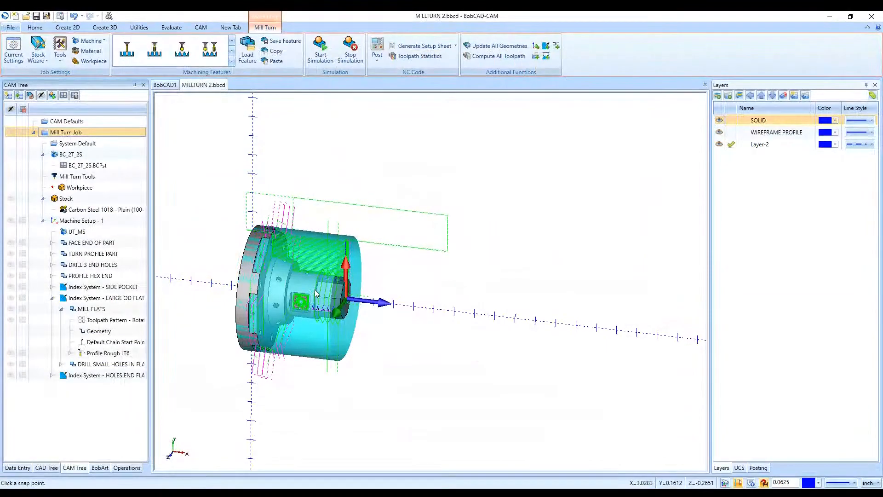
- Edit Machine Setup - 1, go back to its stock definition and copy the height of the cylindrical stock
{"action": "right_click", "coordinate": [114, 223]}
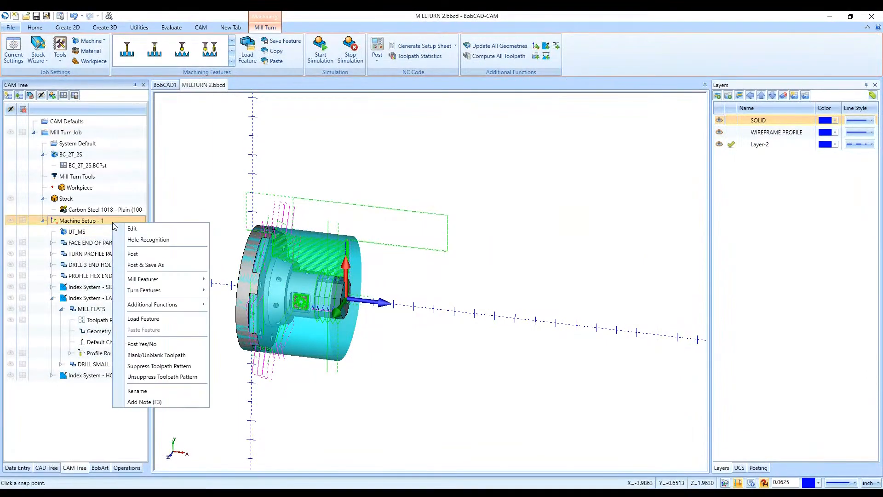
{"action": "left_click", "coordinate": [141, 229]}
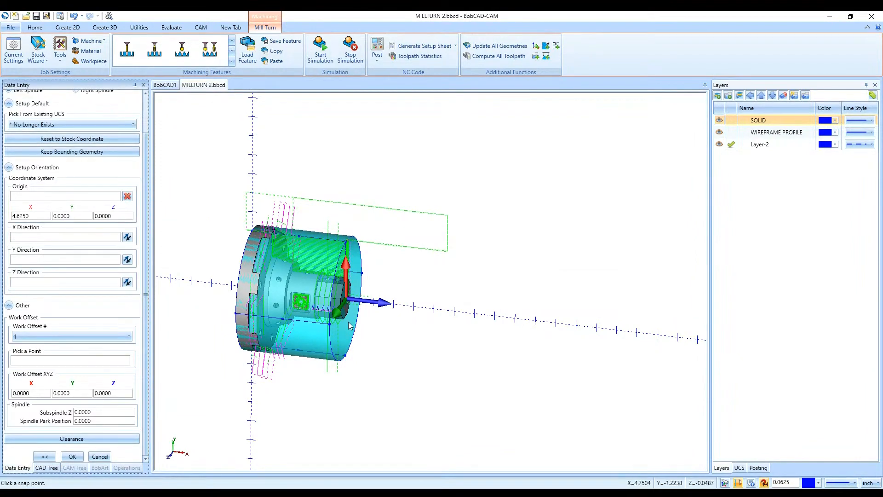
{"action": "middle_click_drag", "start_coordinate": [417, 352], "coordinate": [444, 346]}
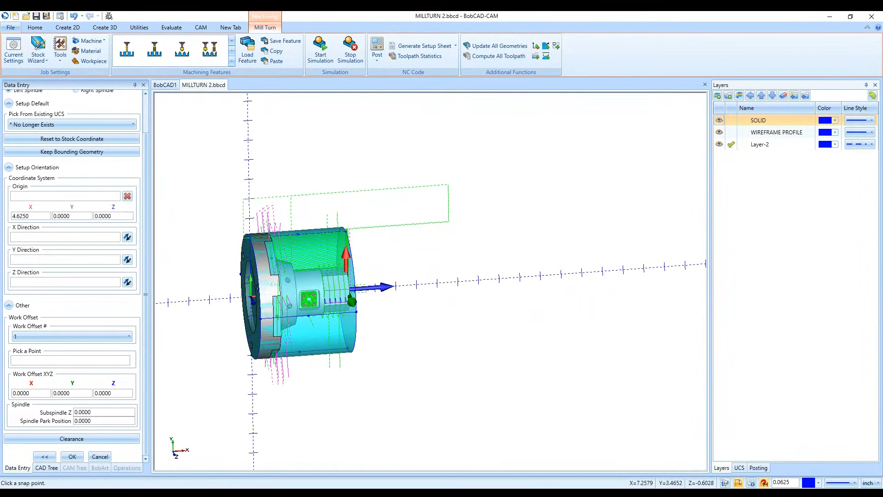
{"action": "right_click", "coordinate": [487, 304]}
{"action": "left_click", "coordinate": [465, 317]}
{"action": "left_click", "coordinate": [44, 457]}
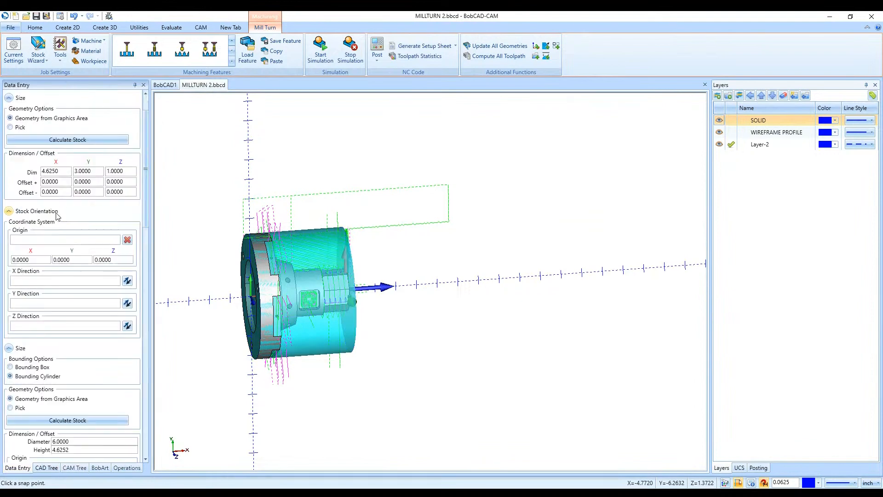
{"action": "double_click", "coordinate": [77, 241]}
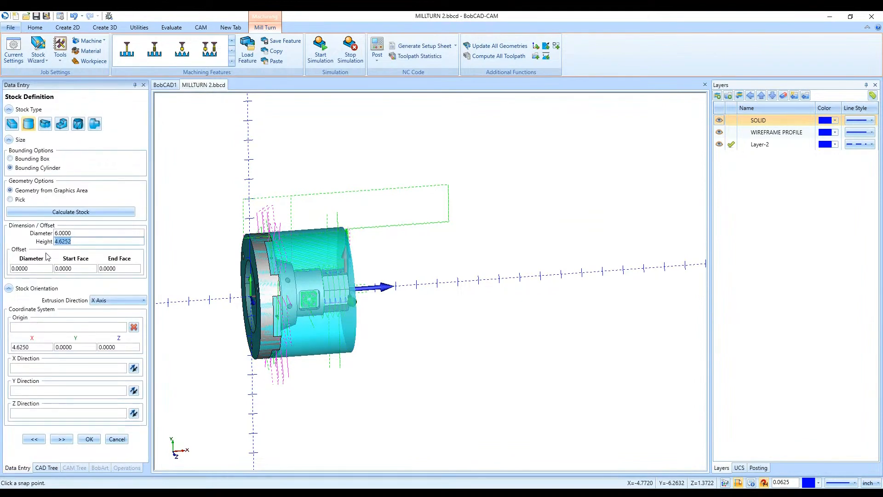
{"action": "left_click", "coordinate": [79, 242]}
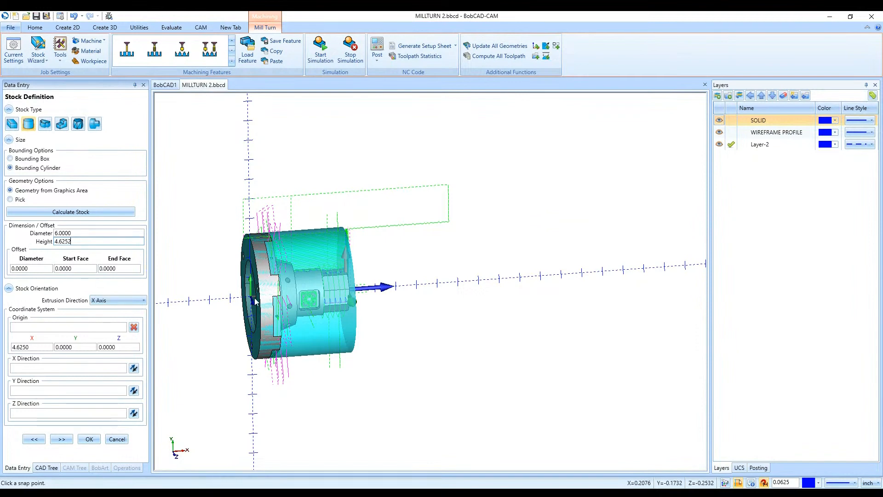
{"action": "scroll", "coordinate": [252, 302], "scroll_direction": "up", "scroll_amount": 2}
{"action": "scroll", "coordinate": [253, 301], "scroll_direction": "up", "scroll_amount": 3}
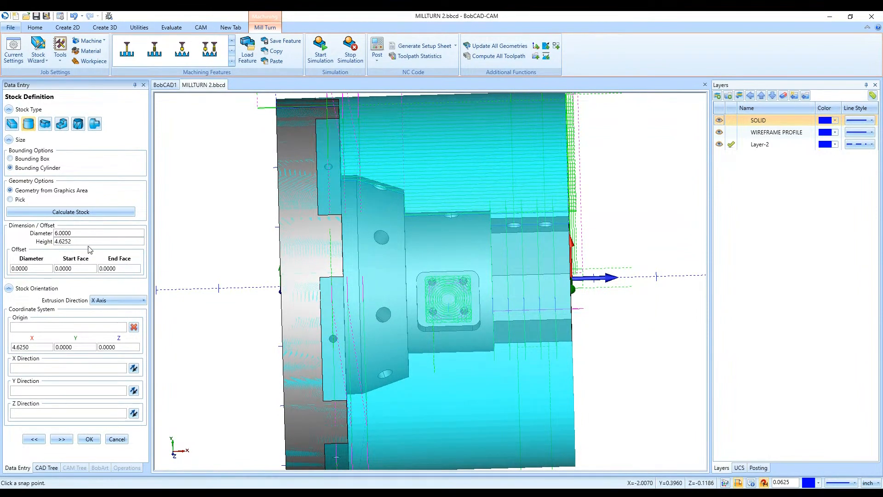
{"action": "left_click_drag", "start_coordinate": [81, 244], "coordinate": [50, 246]}
{"action": "key", "text": "ctrl+c"}
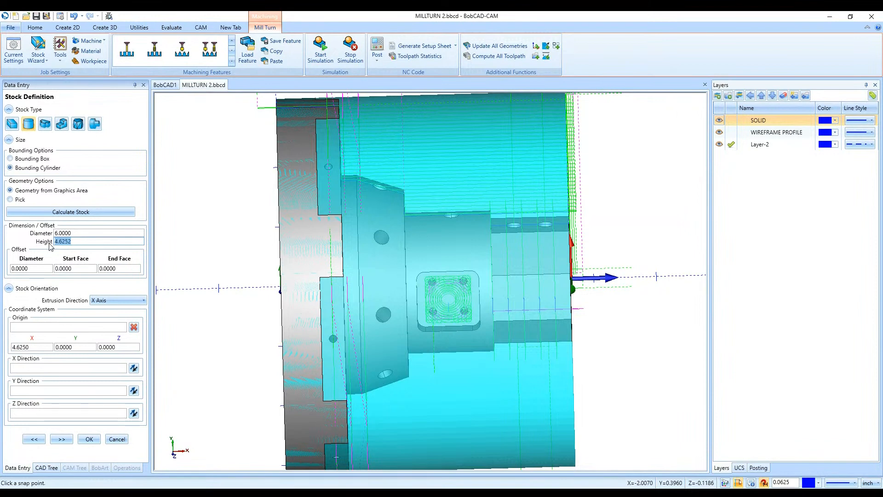
- Return to the machine setup, set its work offset Z to the copied stock height of 4.6252, and accept the setup
{"action": "left_click", "coordinate": [62, 439]}
{"action": "scroll", "coordinate": [124, 358], "scroll_direction": "down", "scroll_amount": 2}
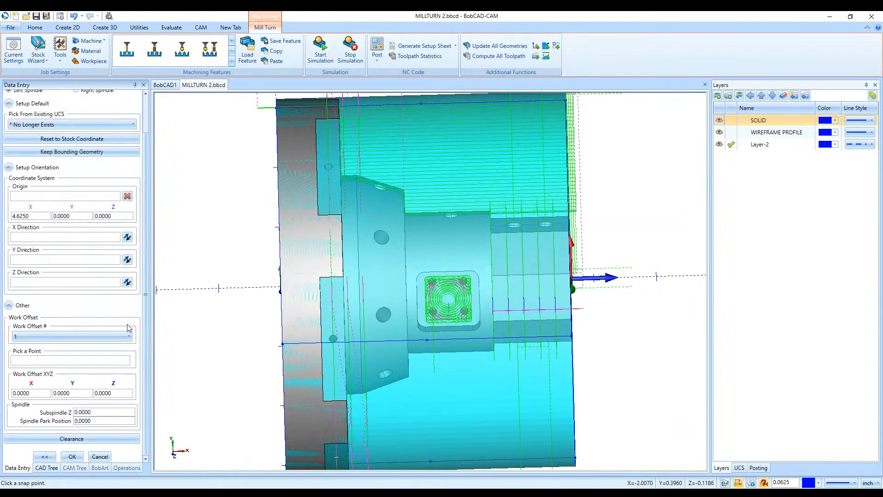
{"action": "left_click_drag", "start_coordinate": [131, 393], "coordinate": [90, 397]}
{"action": "key", "text": "ctrl+v"}
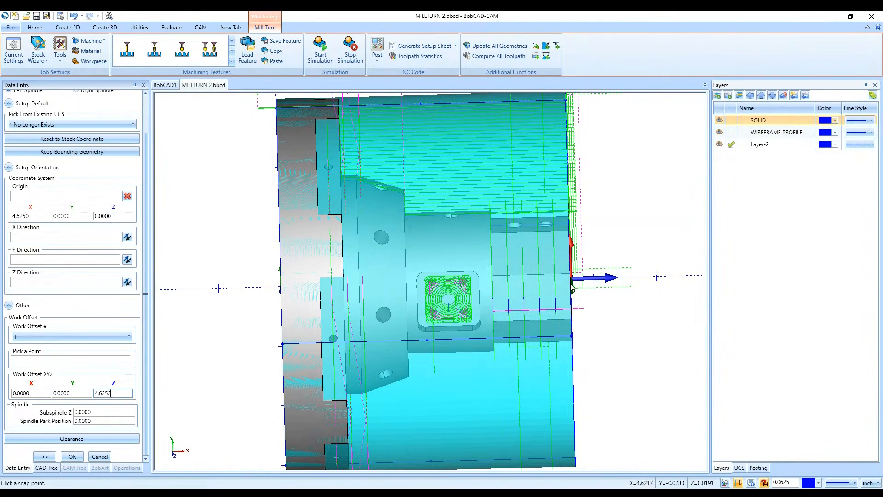
{"action": "scroll", "coordinate": [355, 352], "scroll_direction": "down", "scroll_amount": 3}
{"action": "middle_click_drag", "start_coordinate": [562, 369], "coordinate": [526, 384]}
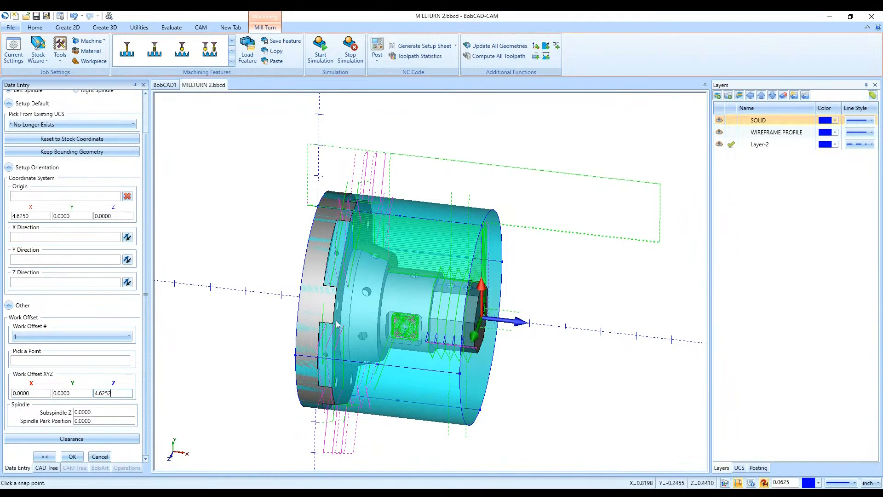
{"action": "left_click", "coordinate": [72, 456]}
- Simulate the job at varied run speeds and examine the stock's position in the chuck and the turning cuts up close
{"action": "left_click", "coordinate": [321, 50]}
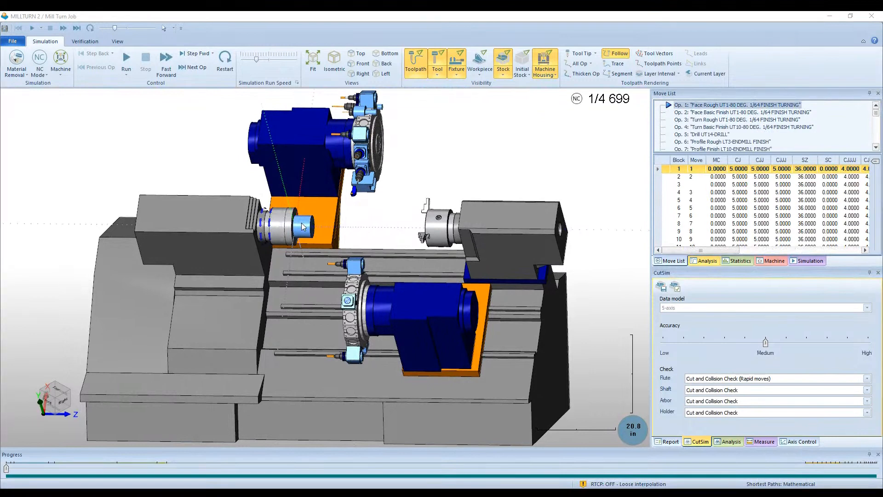
{"action": "scroll", "coordinate": [302, 222], "scroll_direction": "up", "scroll_amount": 10}
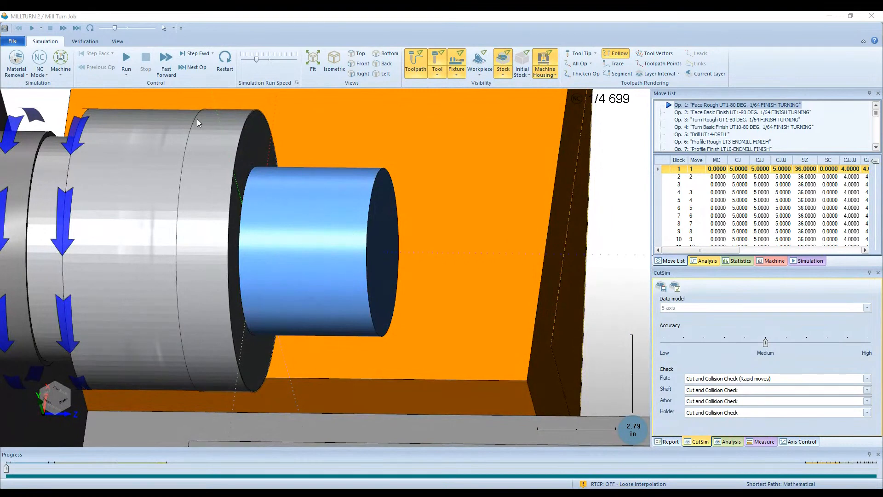
{"action": "left_click", "coordinate": [127, 60]}
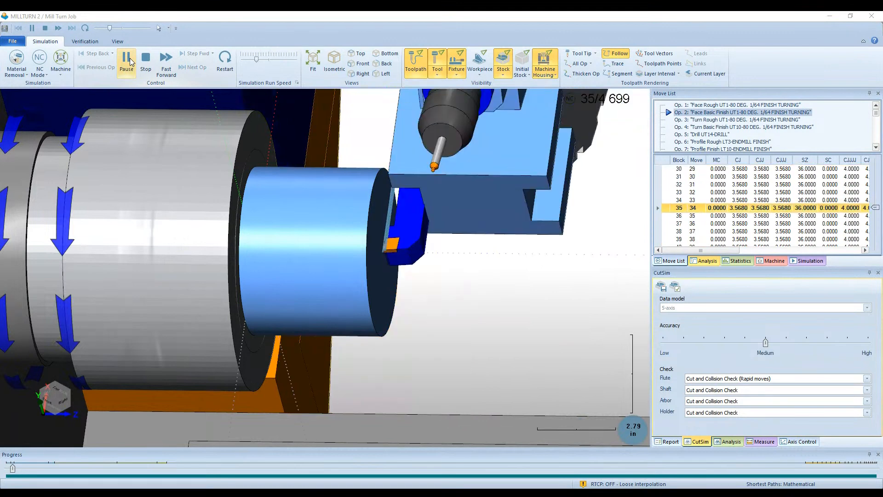
{"action": "left_click_drag", "start_coordinate": [256, 59], "coordinate": [246, 59]}
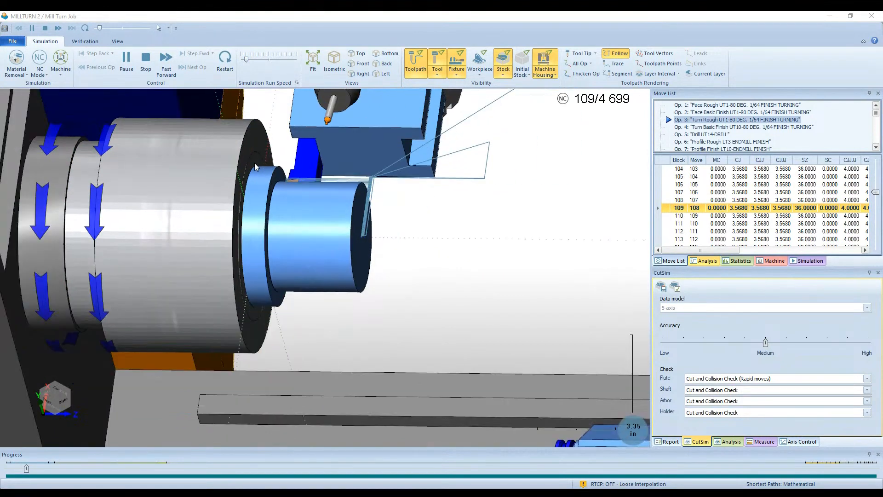
{"action": "scroll", "coordinate": [256, 168], "scroll_direction": "up", "scroll_amount": 5}
{"action": "scroll", "coordinate": [261, 203], "scroll_direction": "down", "scroll_amount": 5}
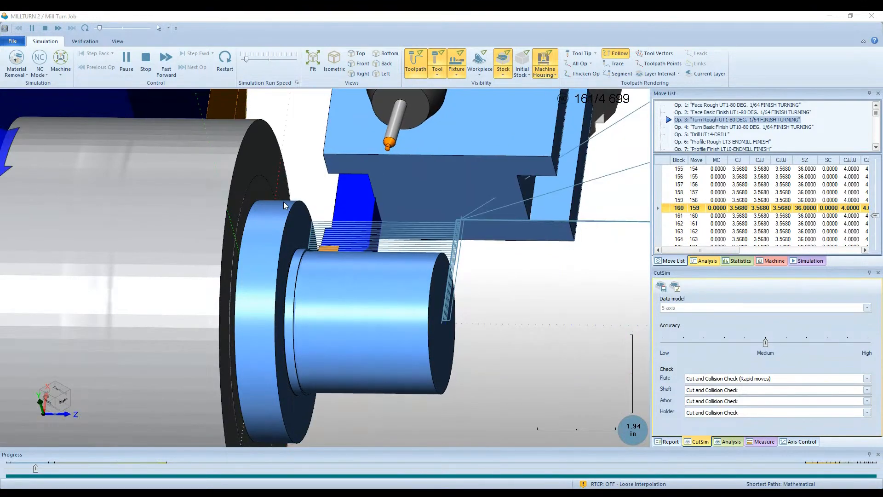
{"action": "scroll", "coordinate": [365, 208], "scroll_direction": "down", "scroll_amount": 5}
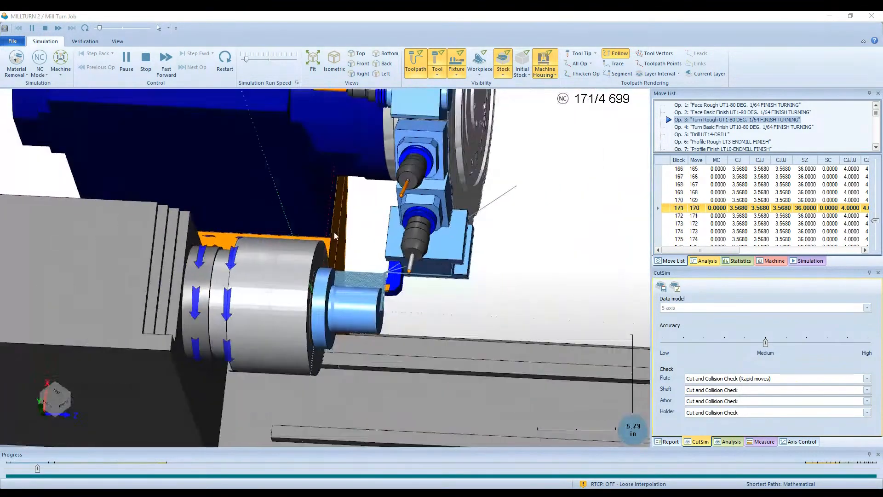
{"action": "left_click", "coordinate": [269, 59]}
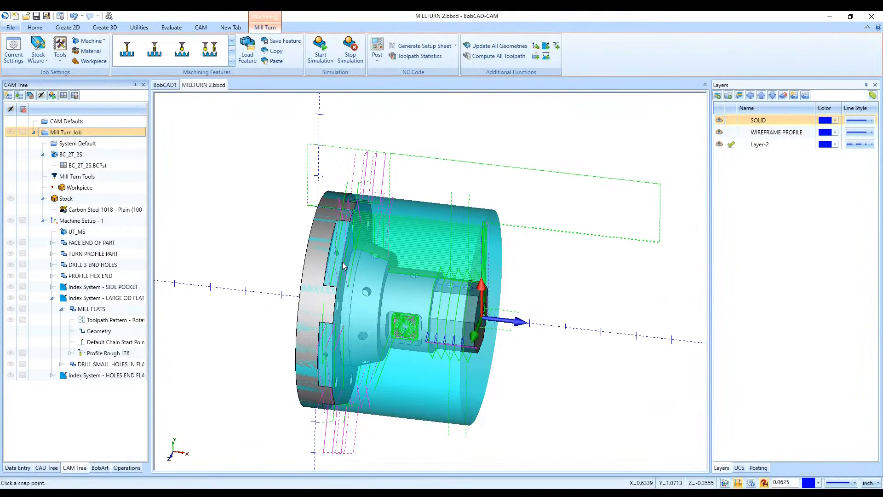
- Edit Machine Setup - 1 and try placing its origin at the center of the part's large back face
{"action": "right_click", "coordinate": [131, 220]}
{"action": "left_click", "coordinate": [147, 230]}
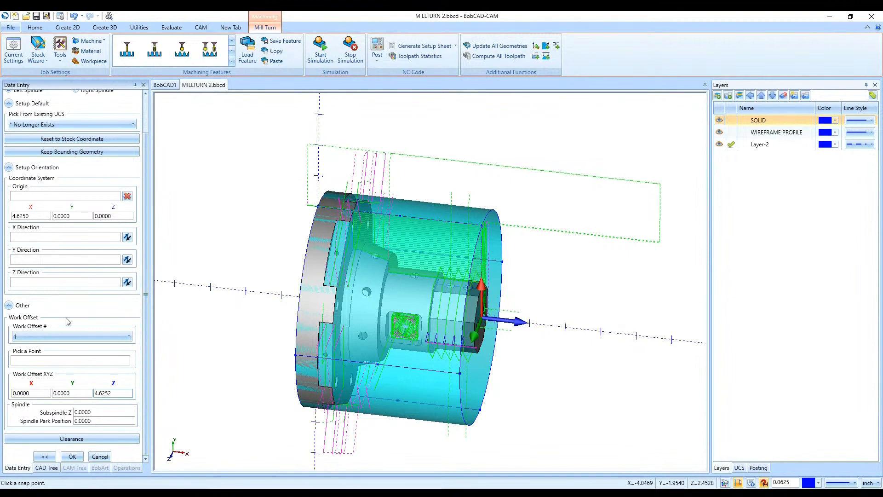
{"action": "scroll", "coordinate": [24, 207], "scroll_direction": "up", "scroll_amount": 3}
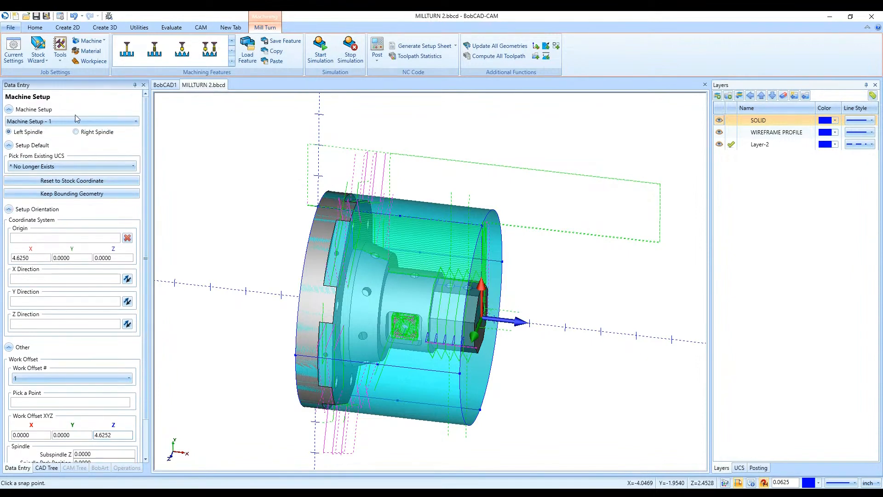
{"action": "left_click", "coordinate": [54, 238]}
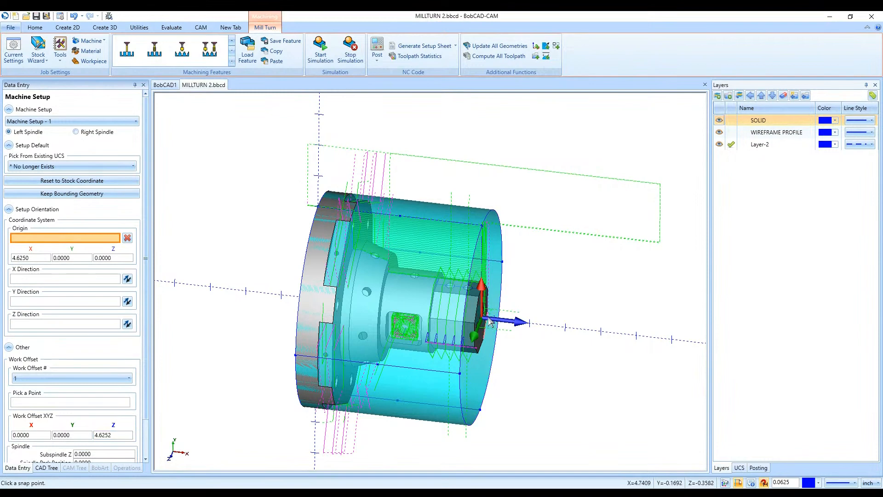
{"action": "middle_click_drag", "start_coordinate": [478, 322], "coordinate": [351, 338]}
{"action": "left_click", "coordinate": [318, 316]}
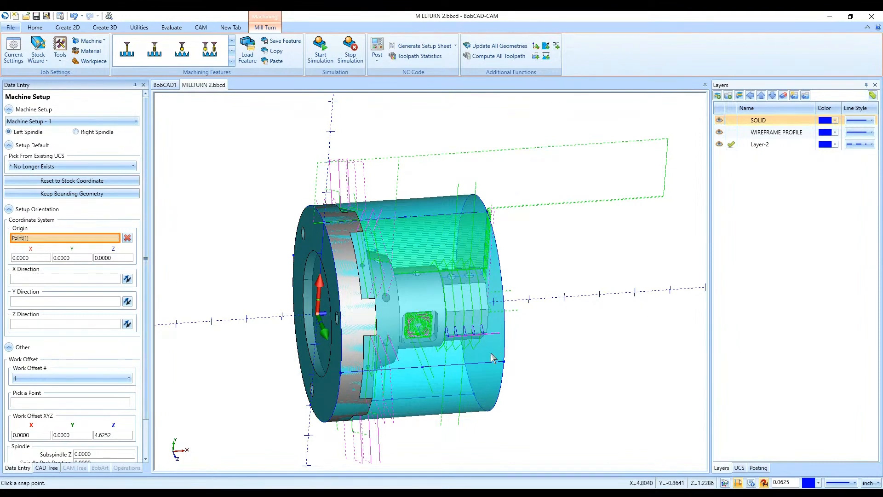
- Pick the center of the hex end face as the setup origin again and discard the machine setup edits
{"action": "middle_click_drag", "start_coordinate": [400, 313], "coordinate": [467, 348]}
{"action": "scroll", "coordinate": [467, 349], "scroll_direction": "up", "scroll_amount": 5}
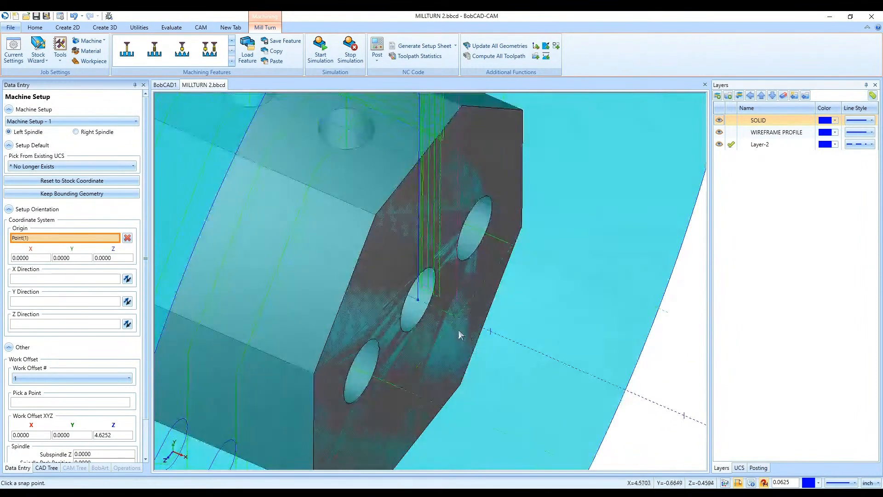
{"action": "left_click", "coordinate": [419, 299]}
{"action": "scroll", "coordinate": [419, 304], "scroll_direction": "down", "scroll_amount": 5}
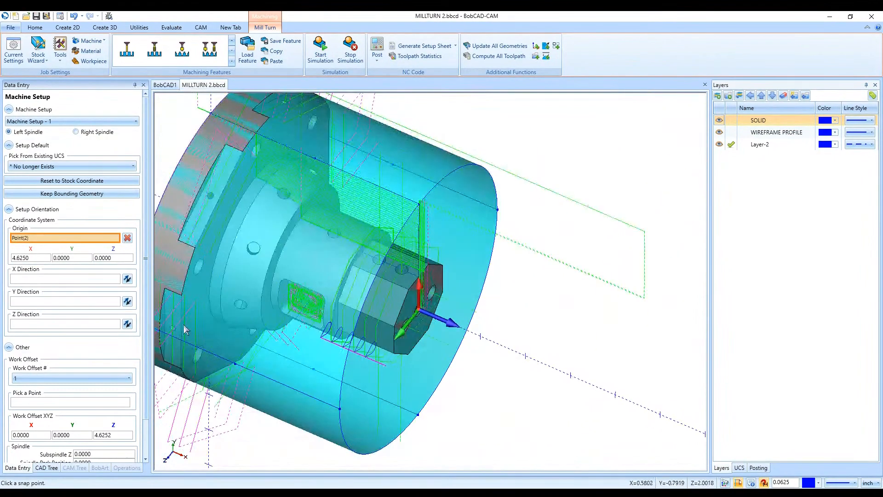
{"action": "scroll", "coordinate": [130, 380], "scroll_direction": "down", "scroll_amount": 3}
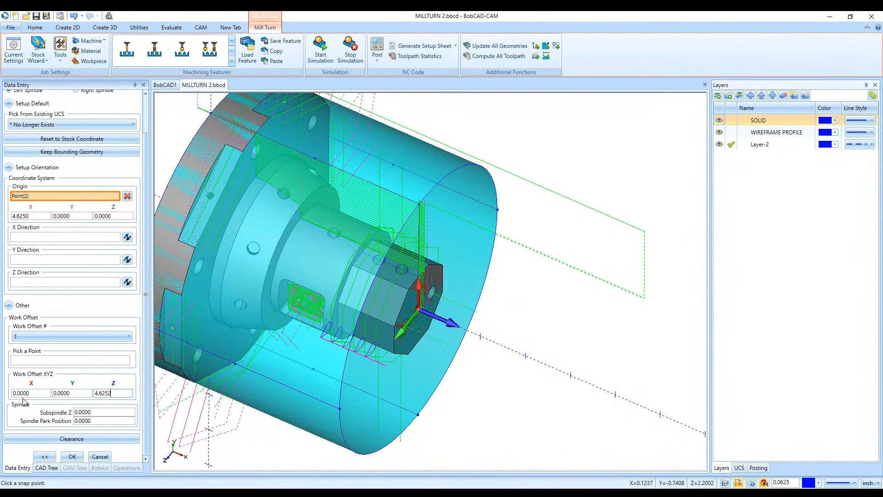
{"action": "left_click", "coordinate": [100, 456]}
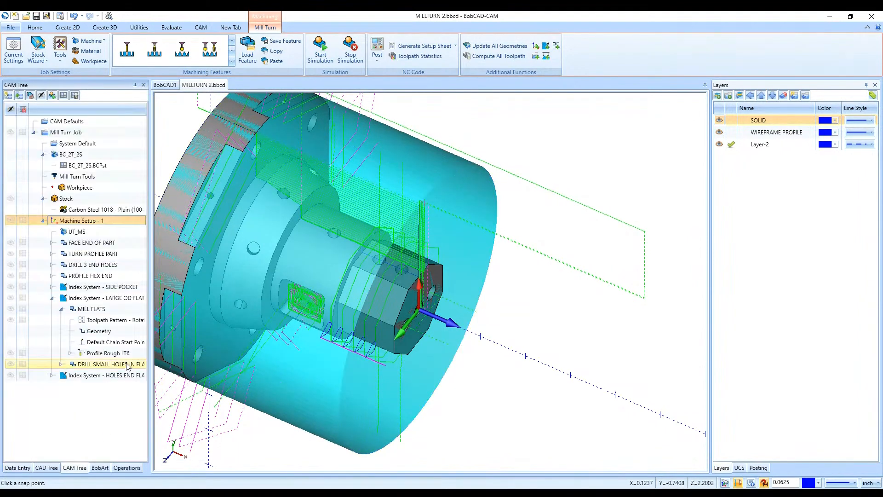
- Inspect the geometry used by the DRILL 3 END HOLES and PROFILE HEX END features on the hex end
{"action": "scroll", "coordinate": [507, 397], "scroll_direction": "down", "scroll_amount": 3}
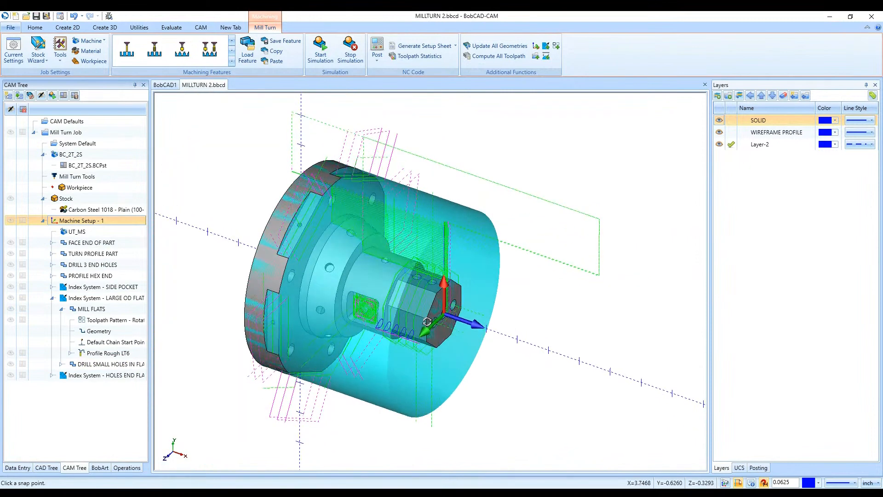
{"action": "middle_click_drag", "start_coordinate": [490, 404], "coordinate": [471, 391]}
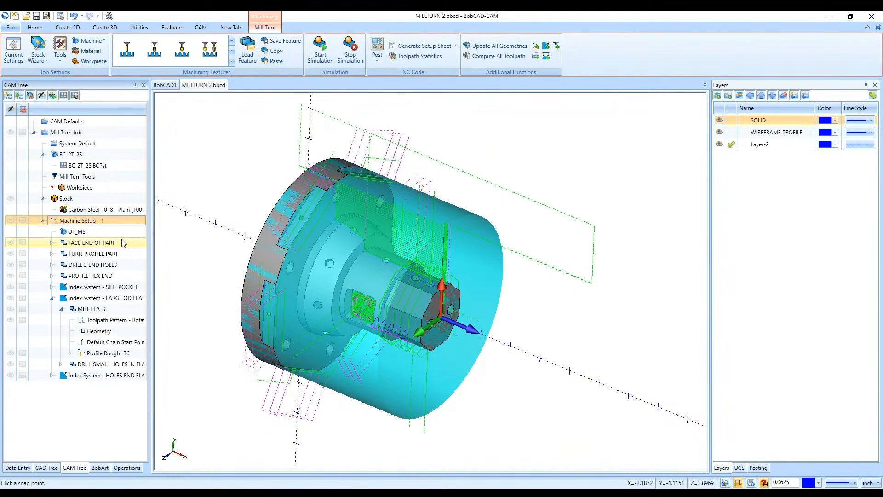
{"action": "left_click", "coordinate": [119, 267]}
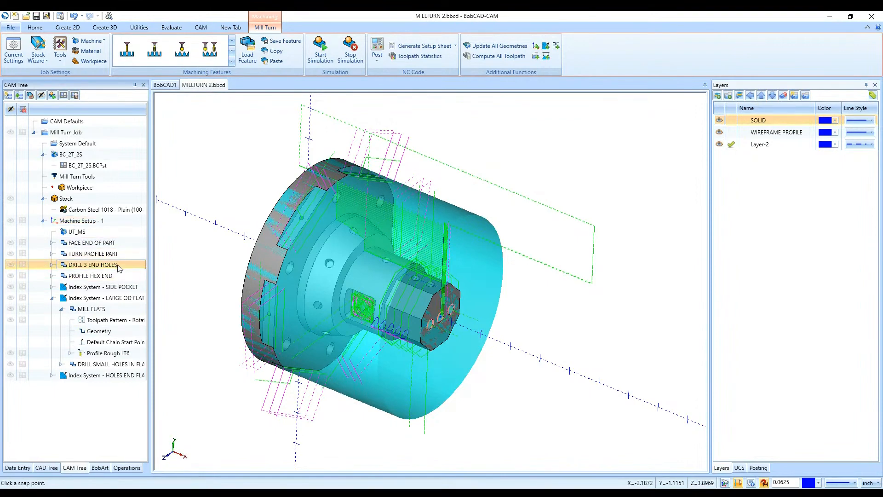
{"action": "left_click", "coordinate": [119, 275]}
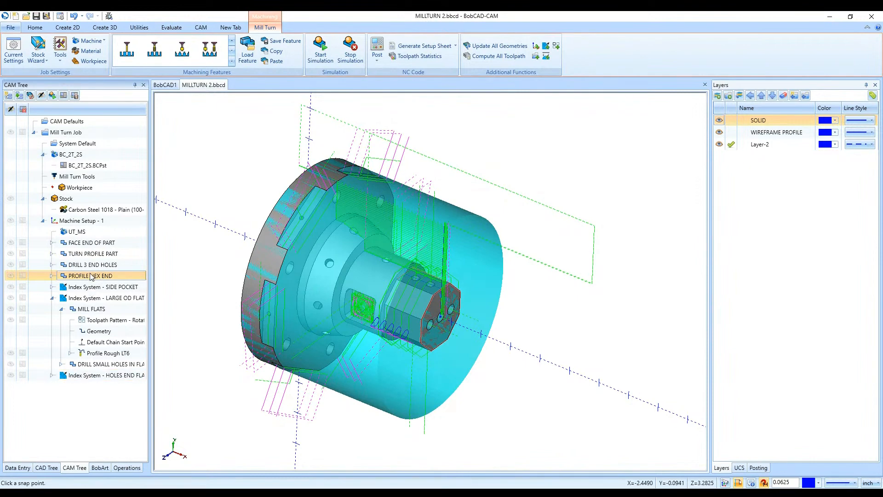
- Move the PROFILE HEX END feature ahead of DRILL 3 END HOLES and review the operations under both features
{"action": "left_click_drag", "start_coordinate": [96, 268], "coordinate": [94, 263]}
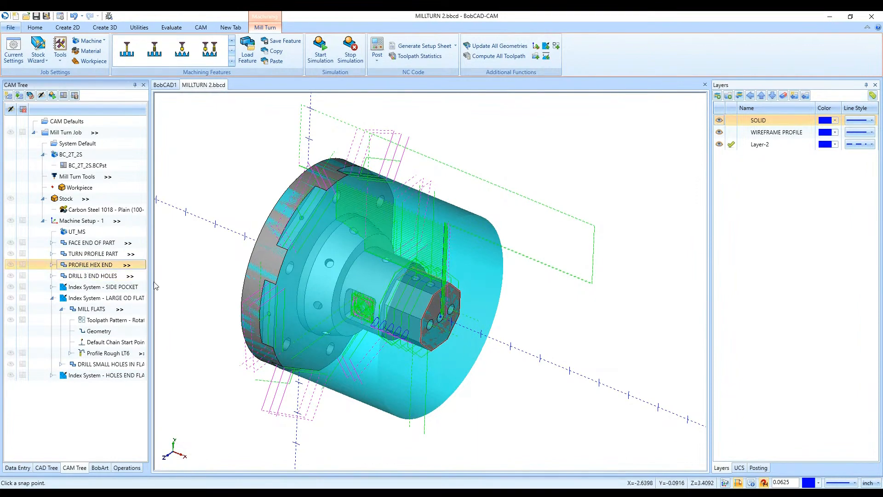
{"action": "left_click", "coordinate": [53, 265]}
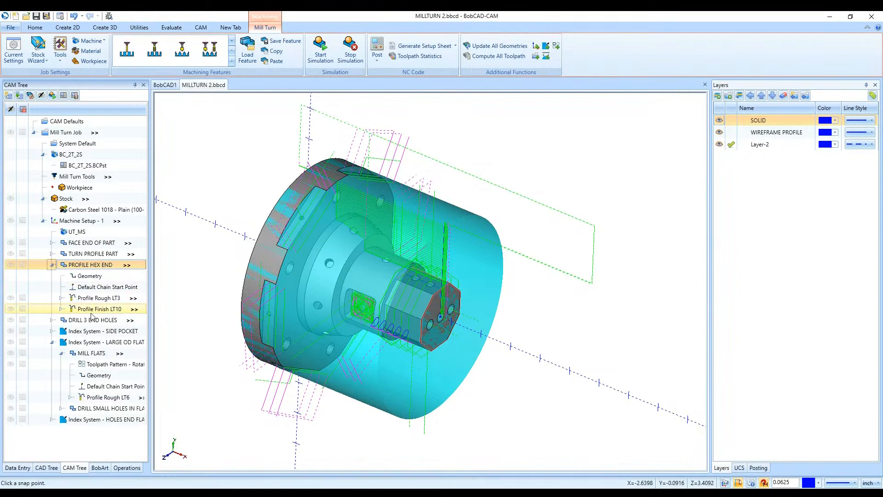
{"action": "left_click", "coordinate": [53, 320]}
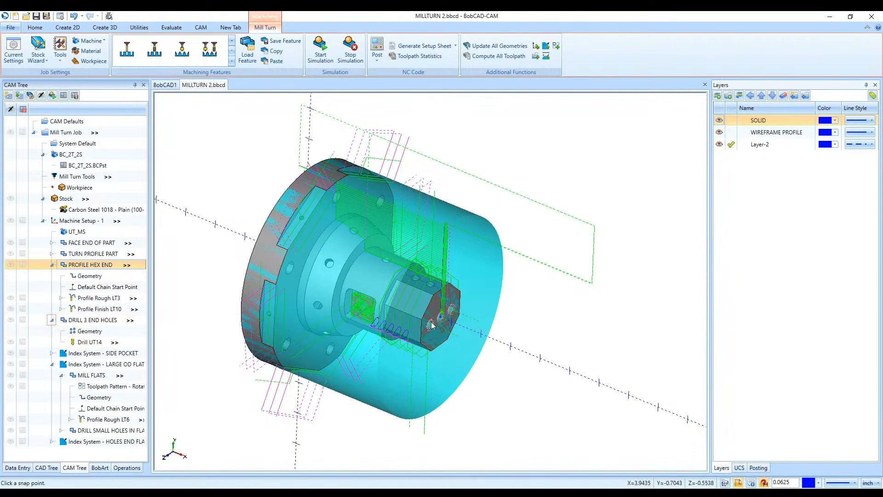
{"action": "left_click", "coordinate": [52, 265]}
{"action": "left_click", "coordinate": [52, 275]}
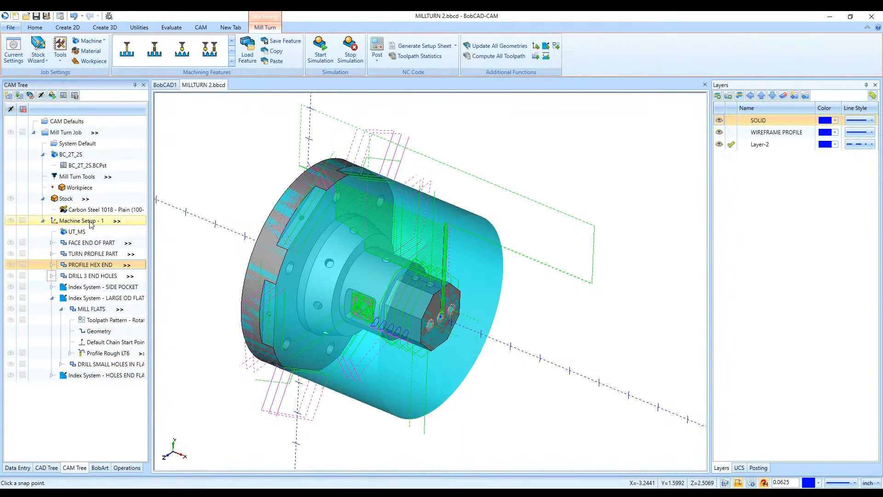
- View the job's operation list, then hide the Operations, CAM Tree, CAD Tree, Data Entry and BobArt managers
{"action": "left_click", "coordinate": [134, 472]}
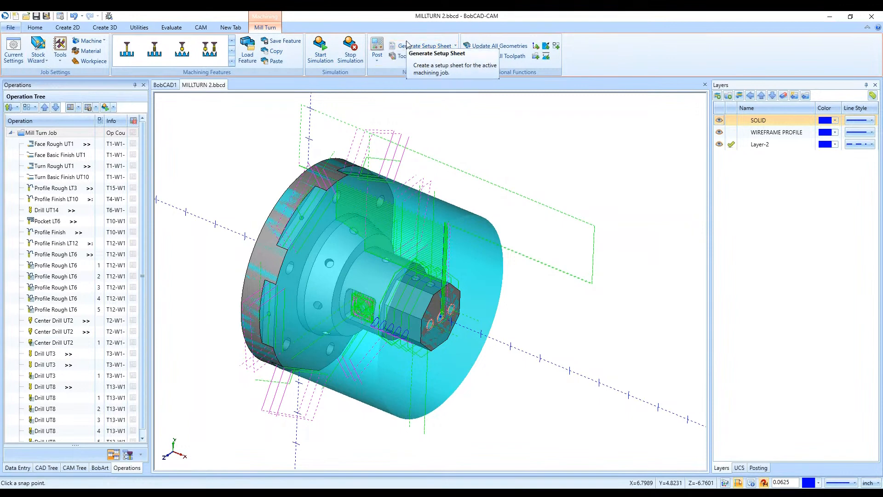
{"action": "right_click", "coordinate": [623, 54]}
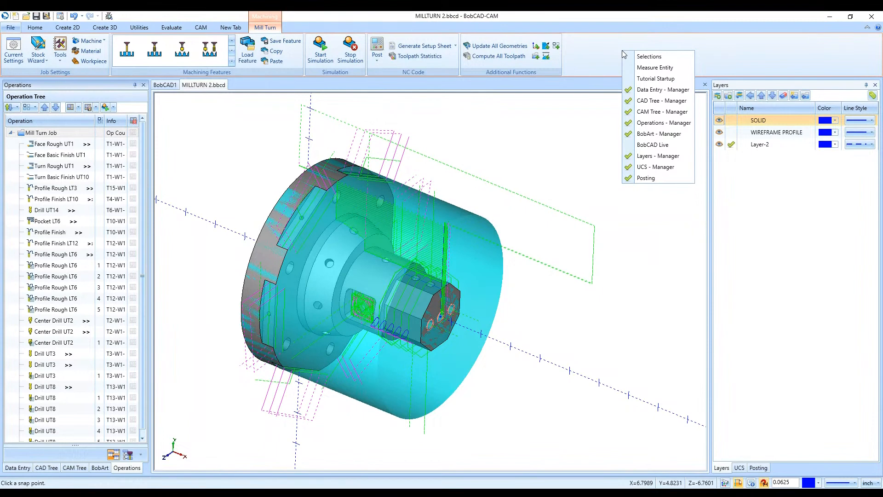
{"action": "left_click", "coordinate": [643, 123]}
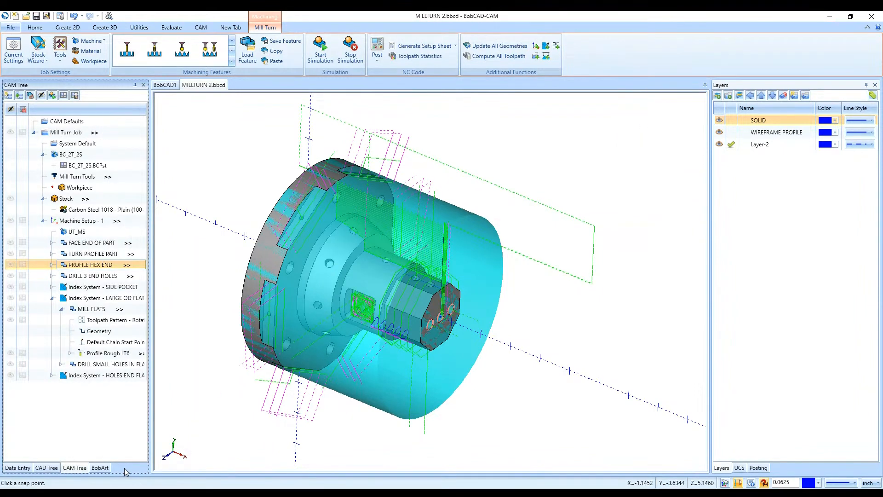
{"action": "right_click", "coordinate": [605, 50]}
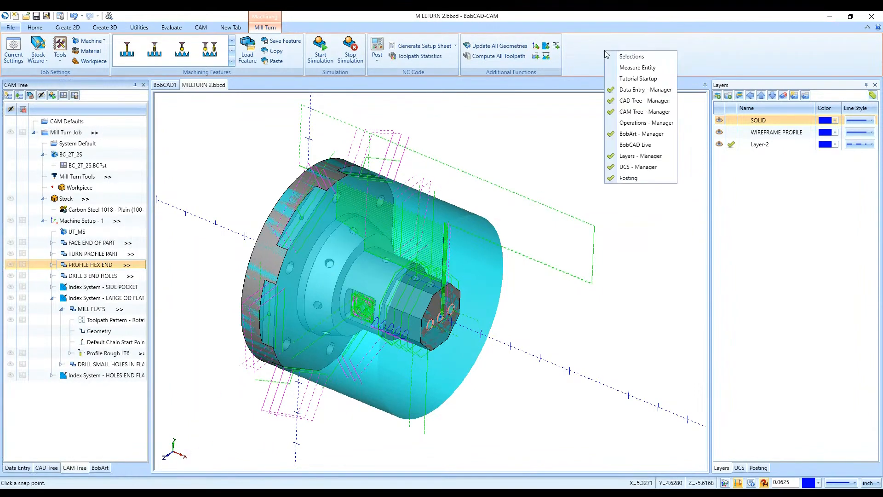
{"action": "left_click", "coordinate": [639, 112]}
{"action": "right_click", "coordinate": [644, 54]}
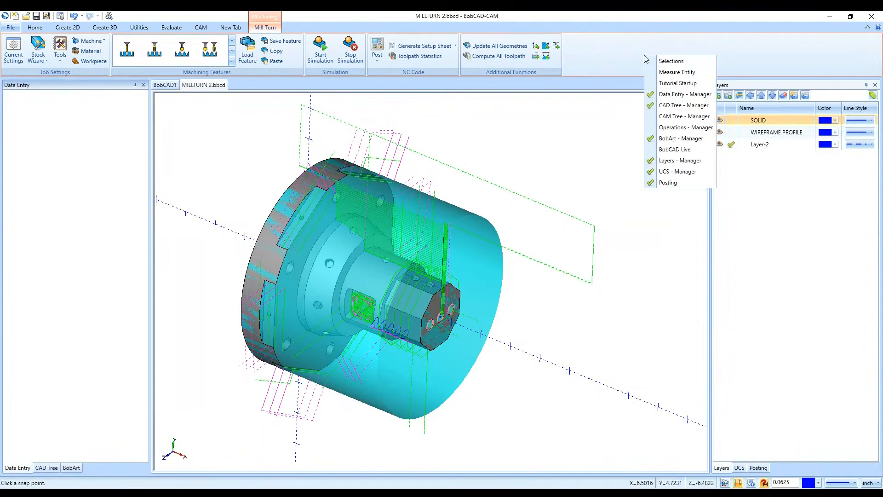
{"action": "left_click", "coordinate": [655, 106]}
{"action": "left_click", "coordinate": [650, 108]}
{"action": "right_click", "coordinate": [639, 48]}
{"action": "left_click", "coordinate": [659, 131]}
- Hide the Layers, UCS and Posting managers
{"action": "right_click", "coordinate": [606, 59]}
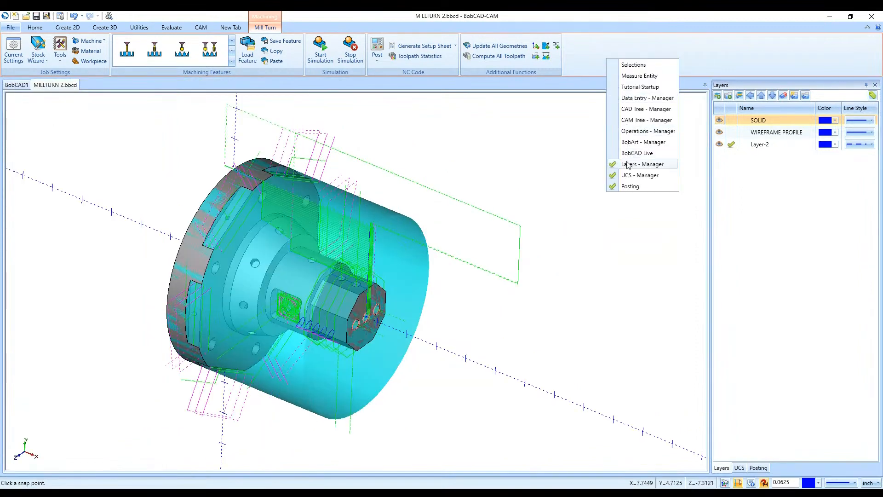
{"action": "left_click", "coordinate": [643, 164]}
{"action": "right_click", "coordinate": [624, 70]}
{"action": "left_click", "coordinate": [642, 186]}
{"action": "right_click", "coordinate": [614, 60]}
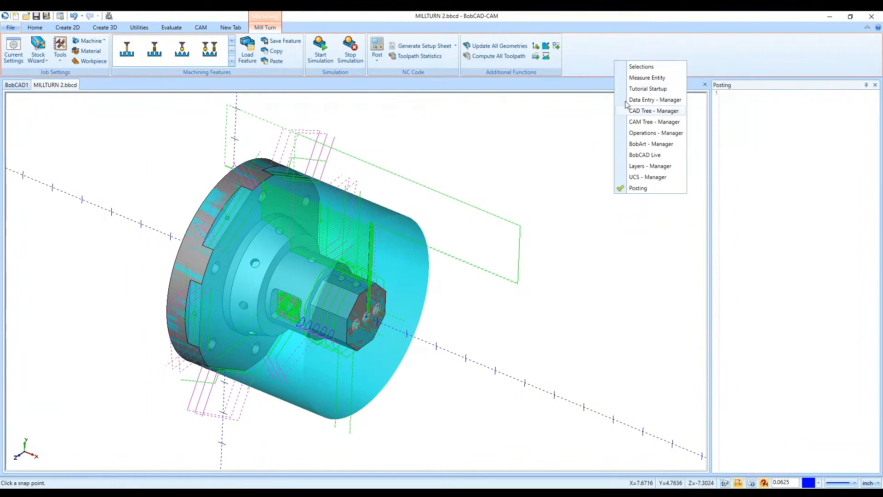
{"action": "left_click", "coordinate": [628, 188]}
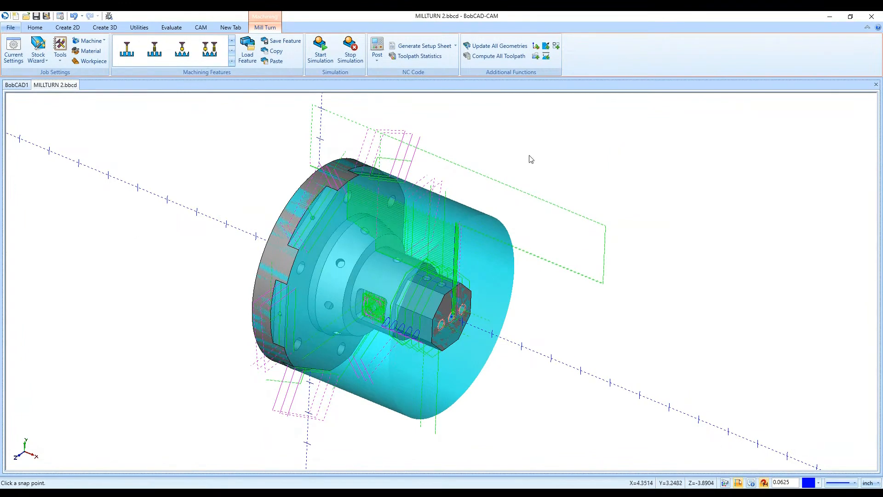
- Show the CAM Tree and Operations managers again
{"action": "right_click", "coordinate": [625, 67]}
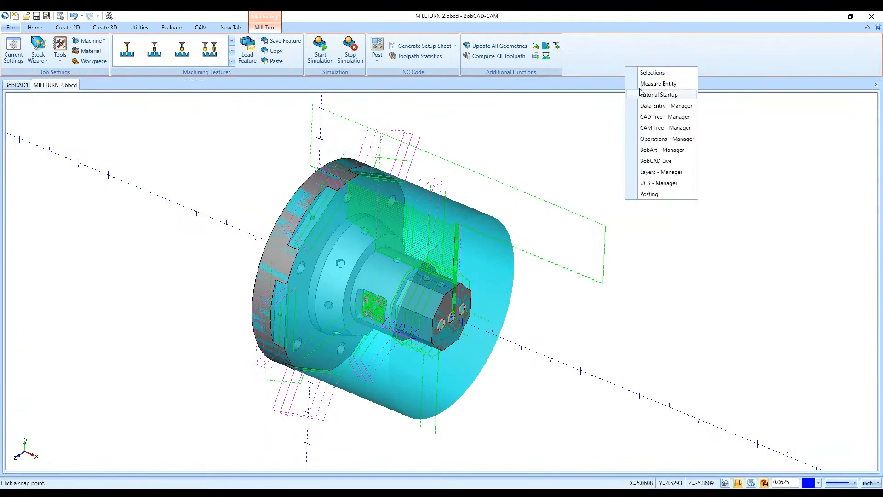
{"action": "left_click", "coordinate": [636, 127]}
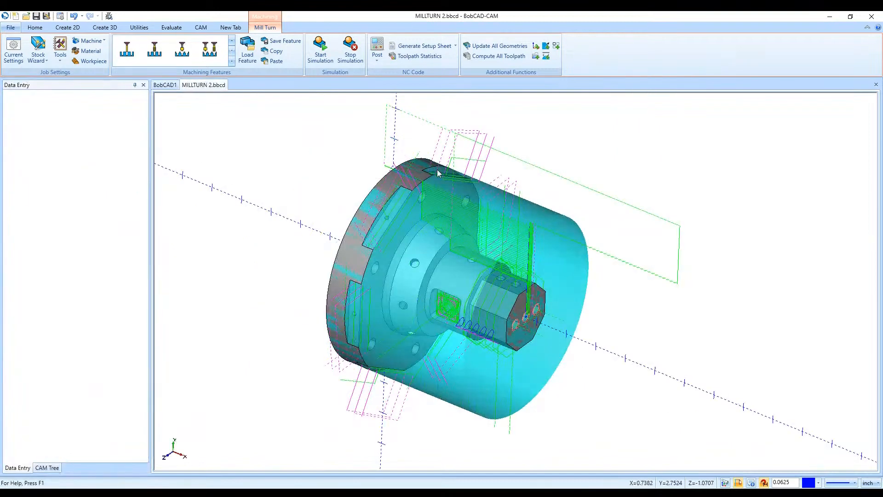
{"action": "right_click", "coordinate": [697, 57]}
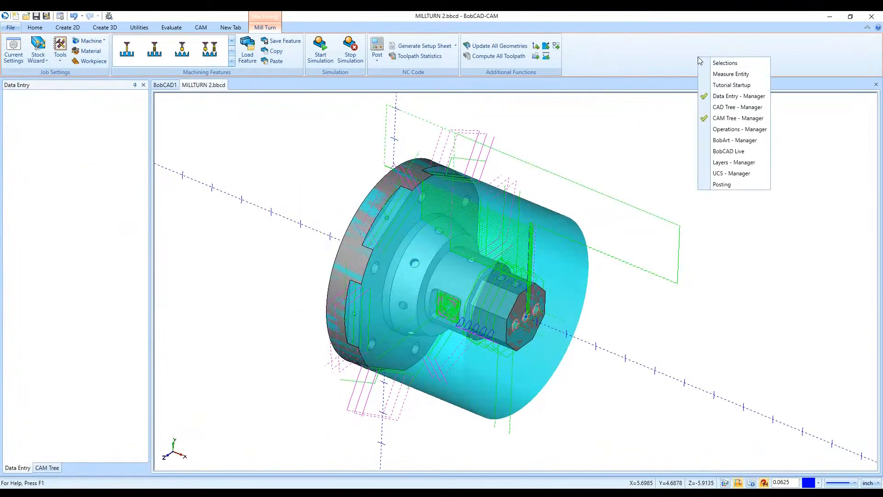
{"action": "left_click", "coordinate": [704, 129]}
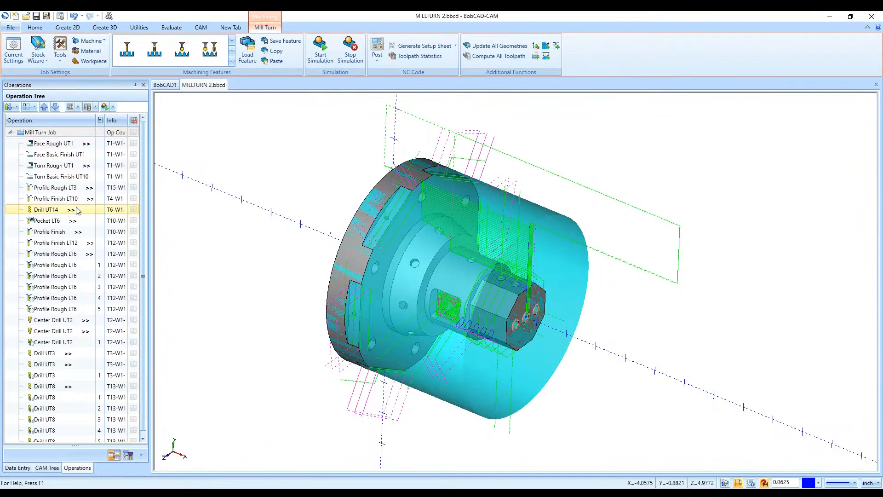
- Review the machining order of the job's operations from Face Basic Finish UT1 through Profile Finish
{"action": "left_click", "coordinate": [74, 154]}
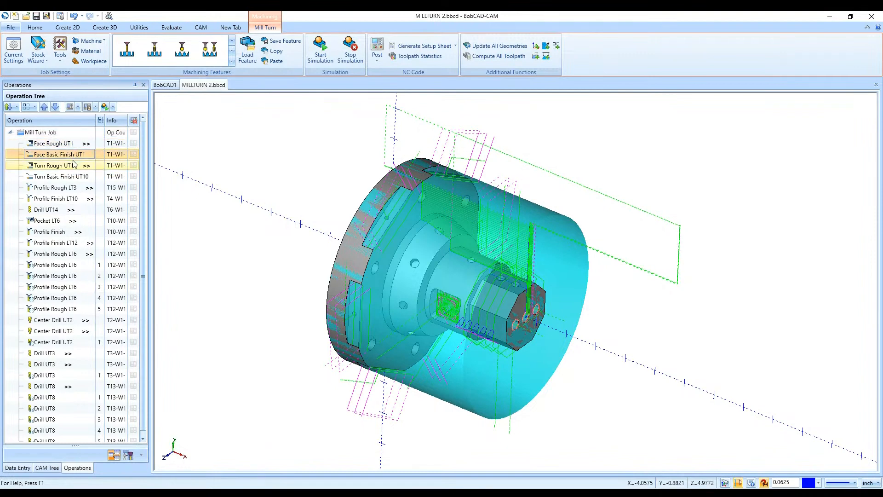
{"action": "left_click", "coordinate": [73, 166]}
{"action": "left_click", "coordinate": [73, 176]}
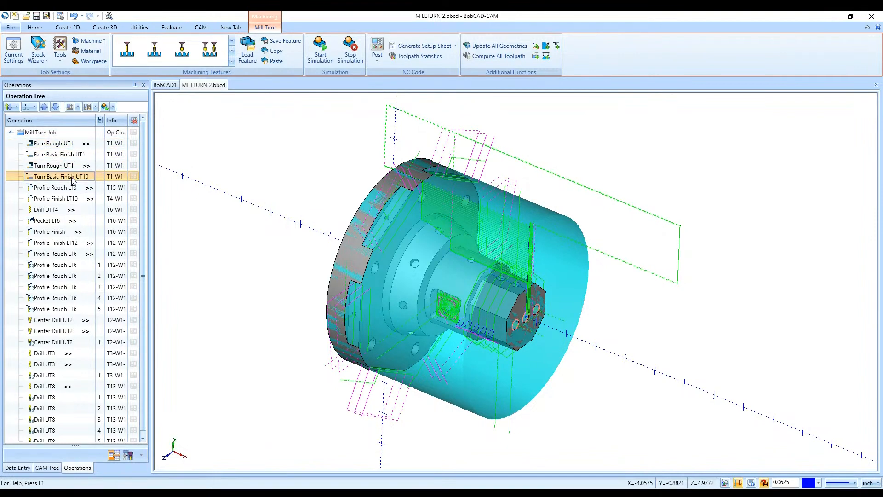
{"action": "left_click", "coordinate": [73, 188]}
{"action": "left_click", "coordinate": [76, 198]}
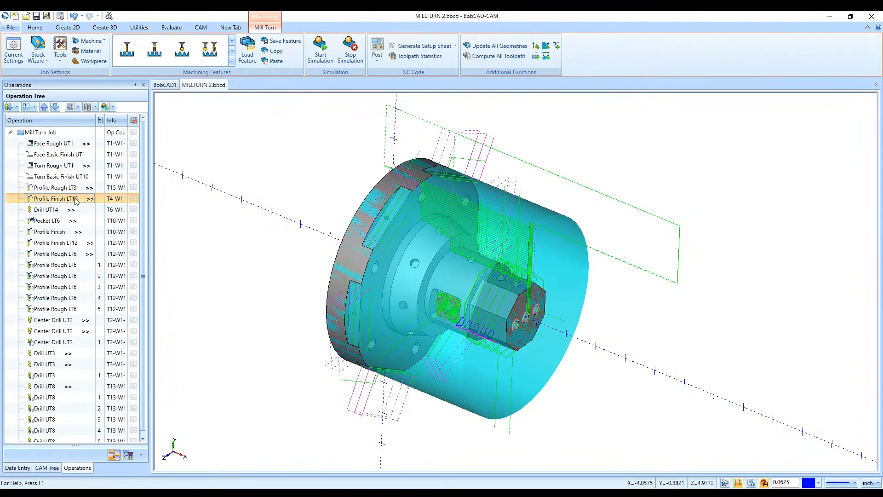
{"action": "left_click", "coordinate": [44, 210]}
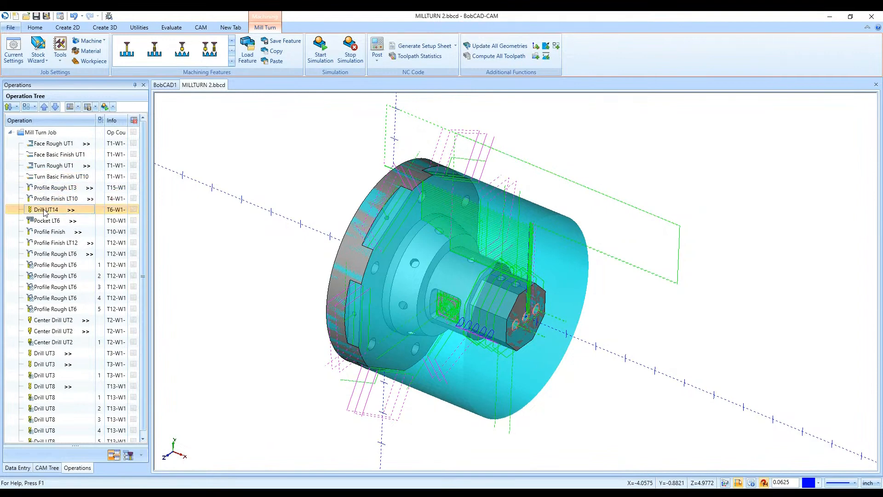
{"action": "left_click", "coordinate": [42, 221]}
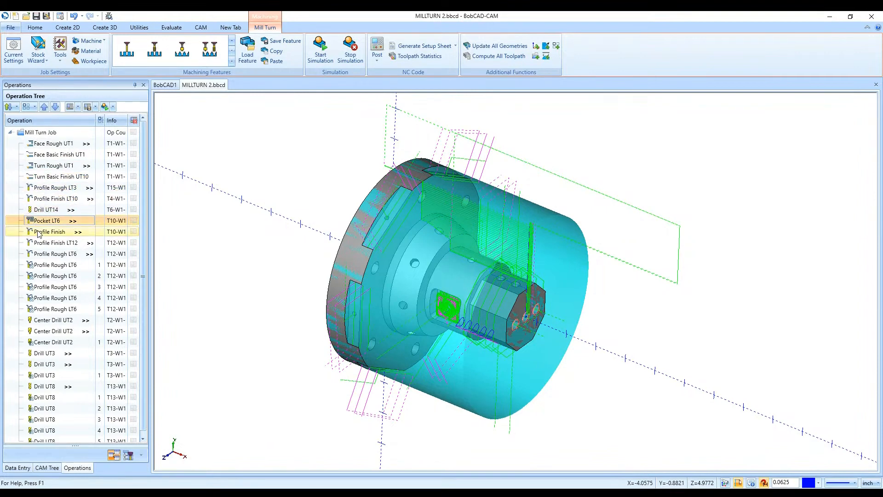
{"action": "left_click", "coordinate": [39, 233]}
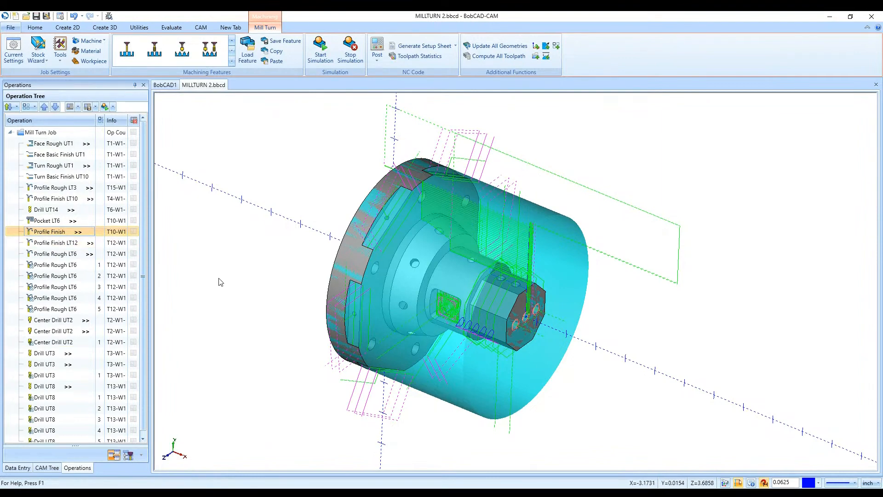
- Try moving the Profile Finish operation down in the machining order, and return it to its place after Pocket LT6
{"action": "left_click", "coordinate": [56, 107]}
{"action": "left_click", "coordinate": [55, 107]}
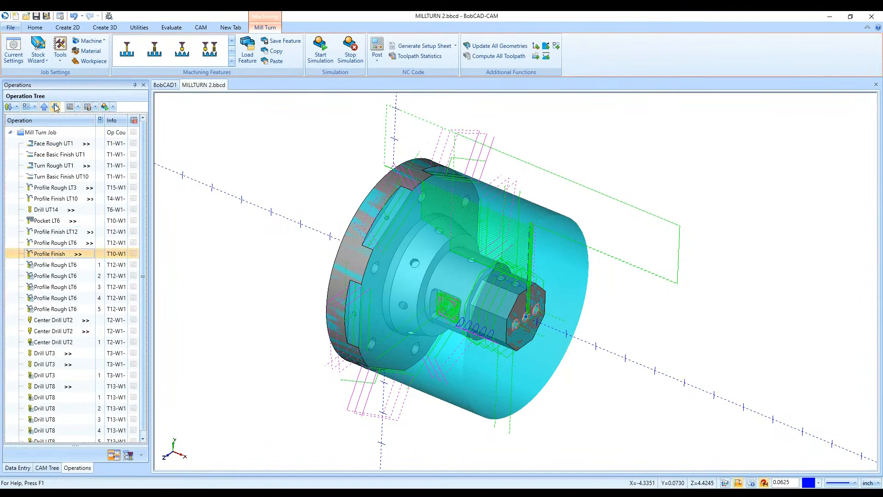
{"action": "left_click", "coordinate": [55, 107]}
{"action": "left_click", "coordinate": [56, 107]}
{"action": "left_click", "coordinate": [44, 107]}
{"action": "left_click", "coordinate": [45, 107]}
{"action": "left_click", "coordinate": [45, 107]}
{"action": "left_click", "coordinate": [45, 107]}
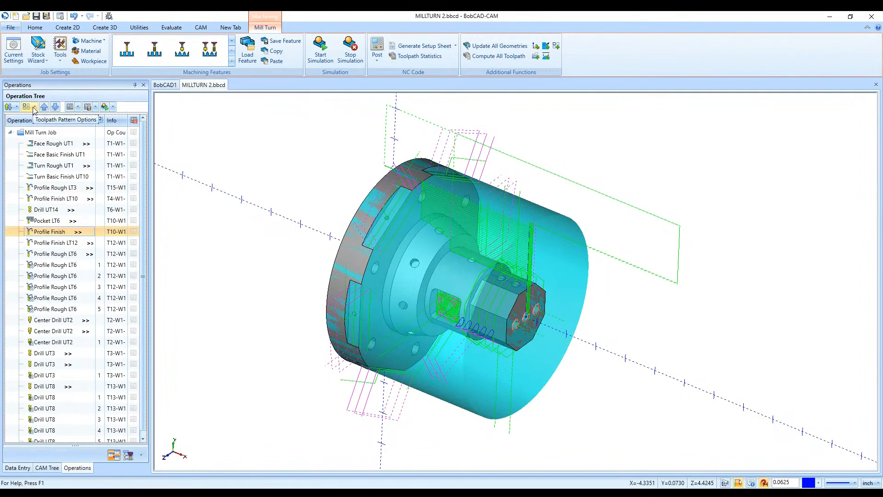
- Set the optimization type to Individual Feature and review the operation order from Face Basic Finish UT1 through Drill UT14
{"action": "left_click", "coordinate": [9, 107]}
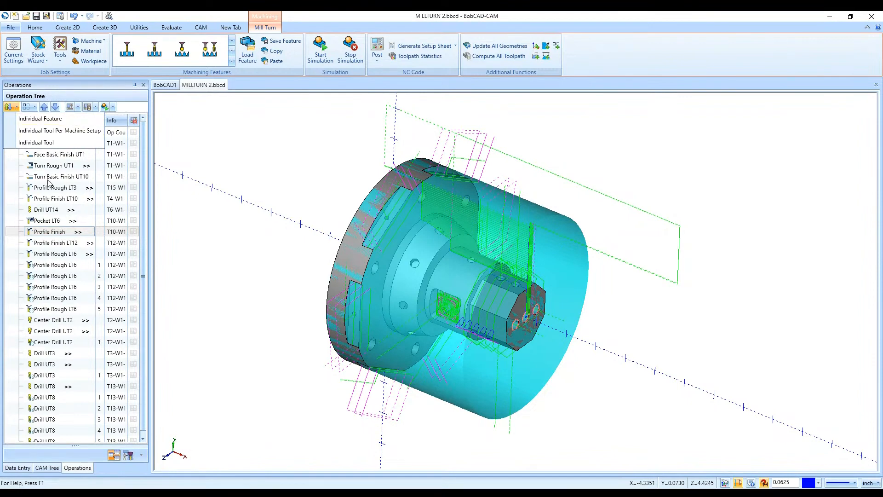
{"action": "left_click", "coordinate": [39, 120]}
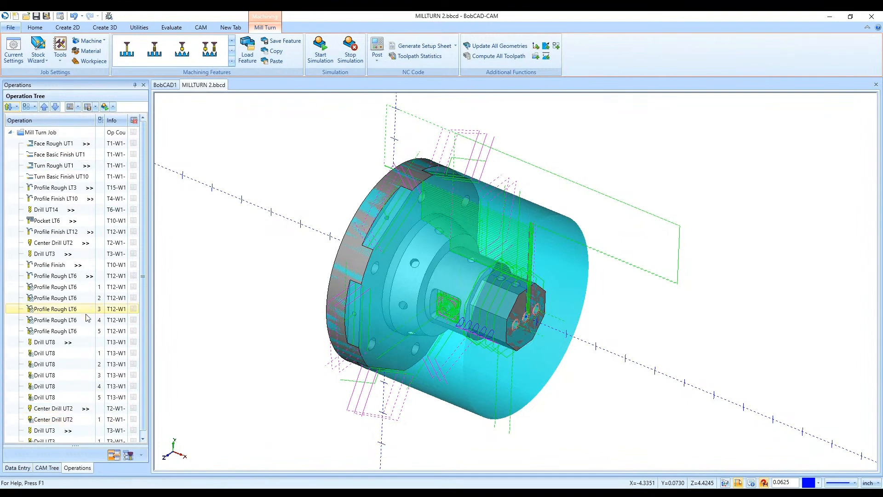
{"action": "left_click", "coordinate": [60, 157]}
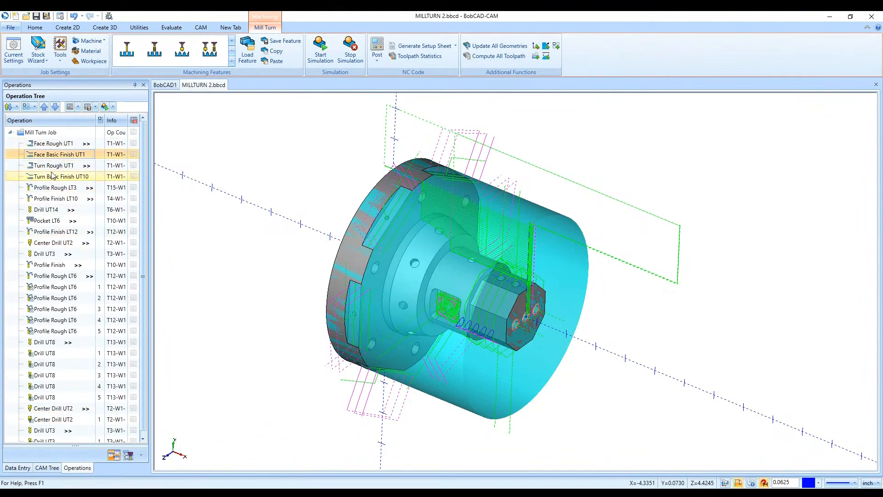
{"action": "left_click", "coordinate": [54, 167]}
{"action": "left_click", "coordinate": [51, 178]}
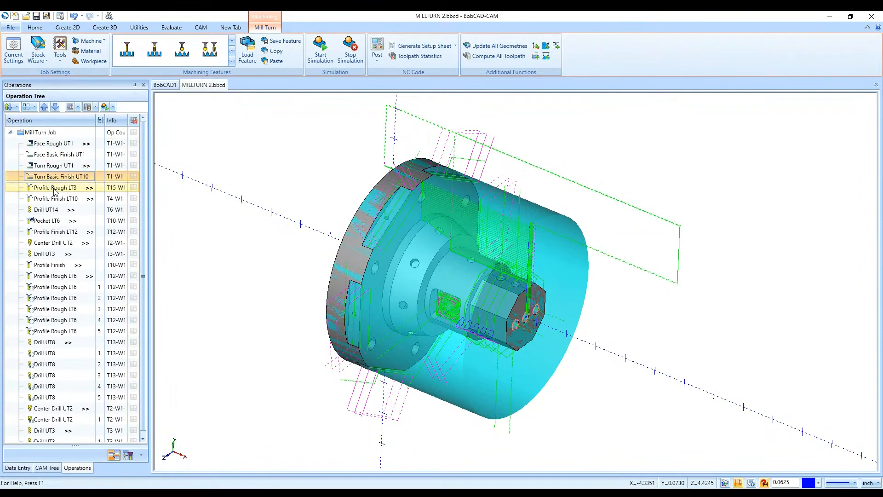
{"action": "left_click", "coordinate": [53, 188]}
{"action": "left_click", "coordinate": [53, 200]}
{"action": "left_click", "coordinate": [52, 210]}
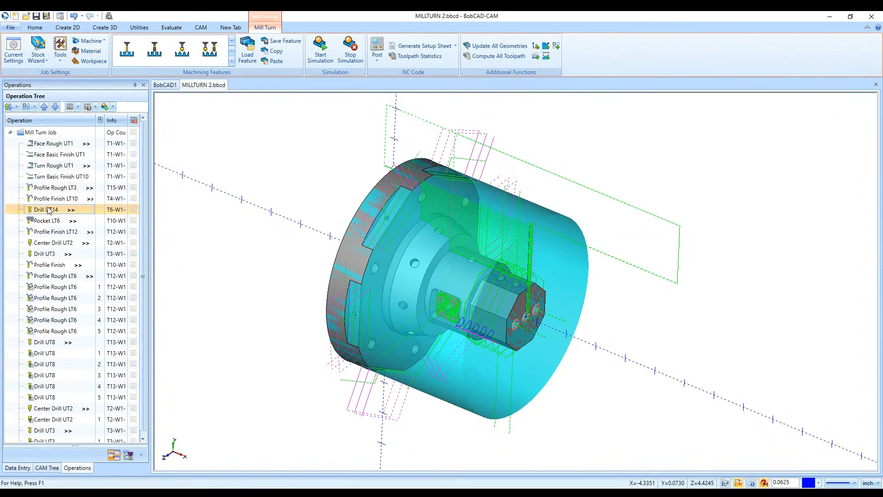
- Set the optimization type to Individual Tool and review the operations in order through Drill UT14
{"action": "left_click", "coordinate": [16, 108]}
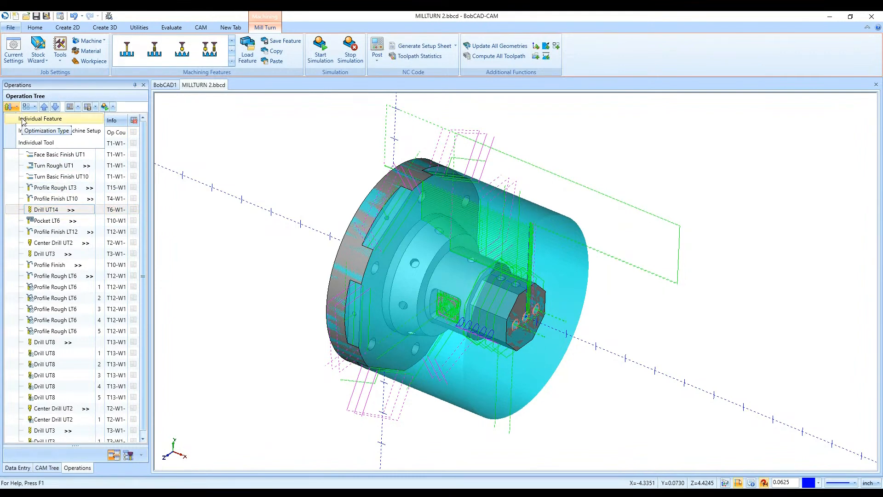
{"action": "left_click", "coordinate": [57, 143]}
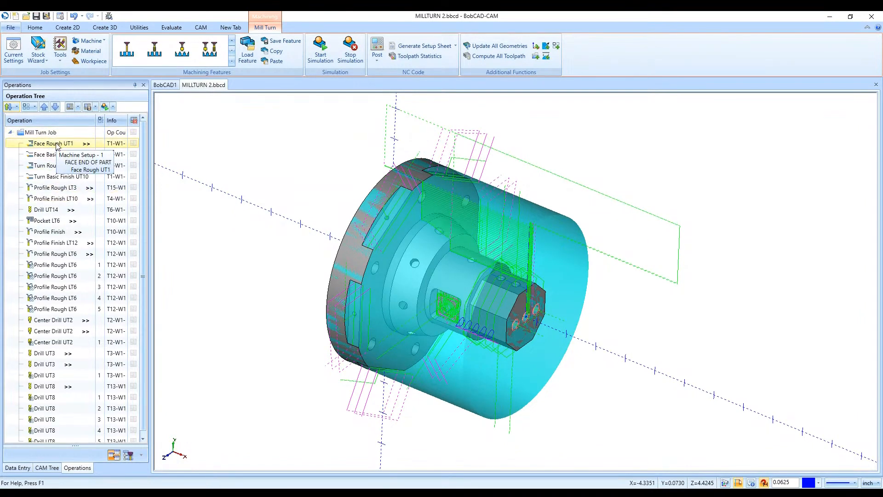
{"action": "left_click", "coordinate": [50, 166]}
{"action": "left_click", "coordinate": [48, 177]}
{"action": "left_click", "coordinate": [49, 187]}
{"action": "left_click", "coordinate": [49, 199]}
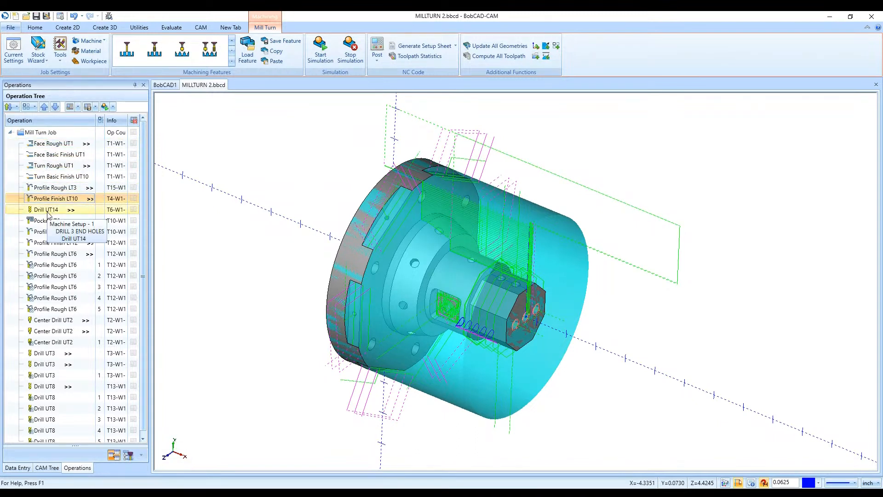
{"action": "left_click", "coordinate": [48, 212]}
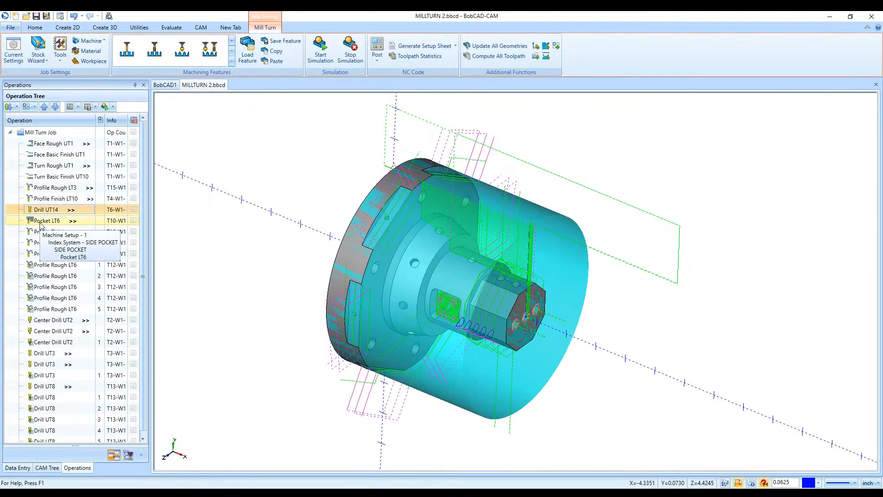
- Examine the Pocket LT6 toolpath in the part's side pocket up close
{"action": "left_click", "coordinate": [45, 223]}
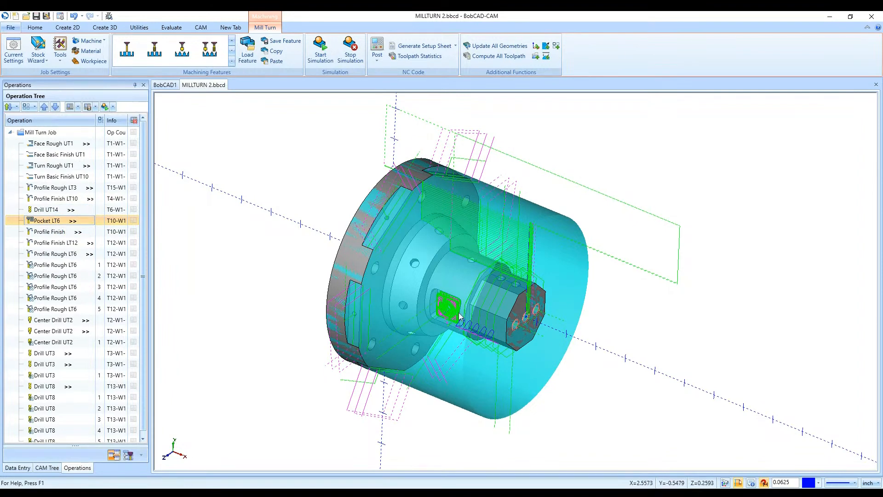
{"action": "scroll", "coordinate": [453, 308], "scroll_direction": "up", "scroll_amount": 4}
{"action": "scroll", "coordinate": [453, 309], "scroll_direction": "up", "scroll_amount": 2}
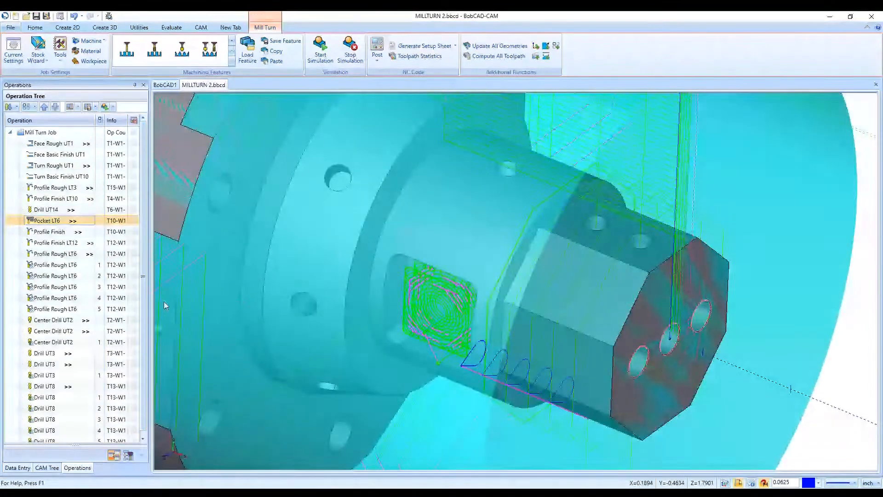
- Examine the patterned Profile Rough LT6 and the Center Drill UT2 operations against the part's side pocket and its corner holes
{"action": "left_click", "coordinate": [68, 265]}
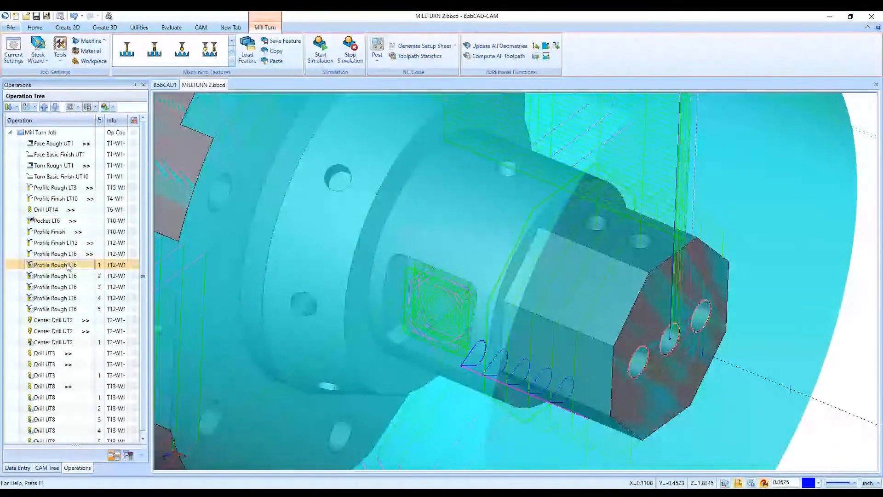
{"action": "left_click", "coordinate": [64, 286]}
{"action": "left_click", "coordinate": [64, 309]}
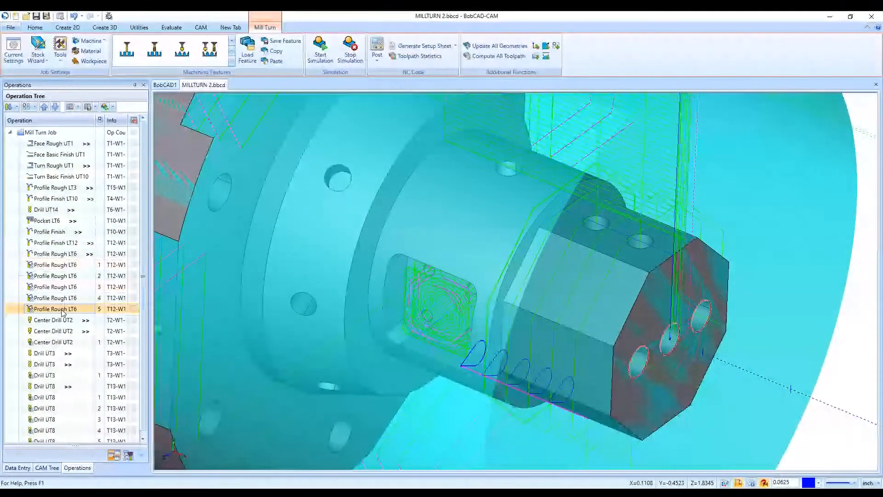
{"action": "scroll", "coordinate": [226, 349], "scroll_direction": "down", "scroll_amount": 3}
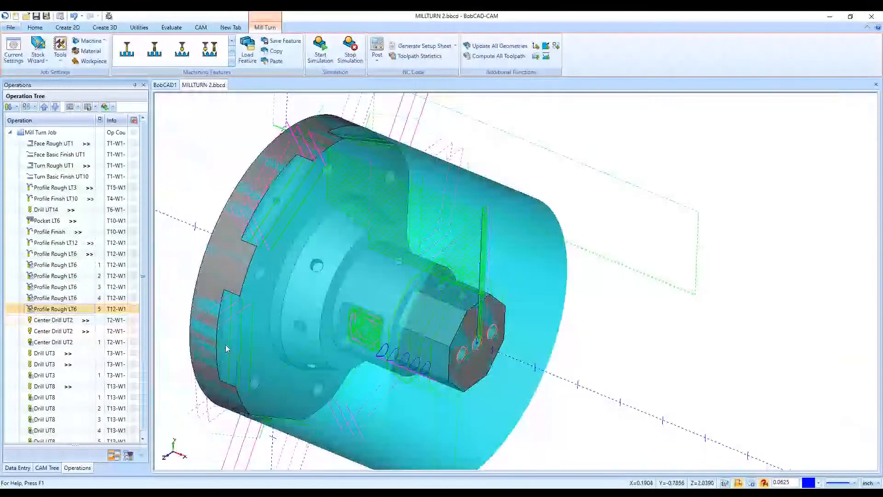
{"action": "scroll", "coordinate": [226, 345], "scroll_direction": "up", "scroll_amount": 3}
{"action": "left_click", "coordinate": [60, 333]}
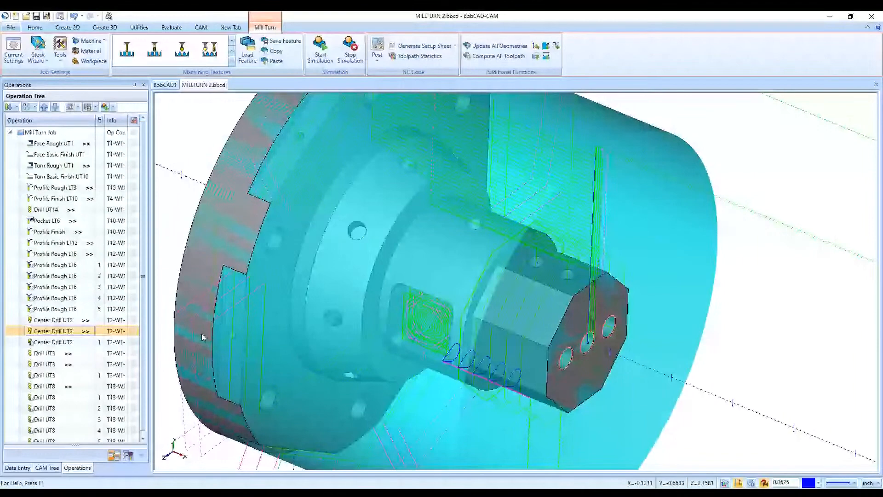
{"action": "scroll", "coordinate": [435, 326], "scroll_direction": "up", "scroll_amount": 5}
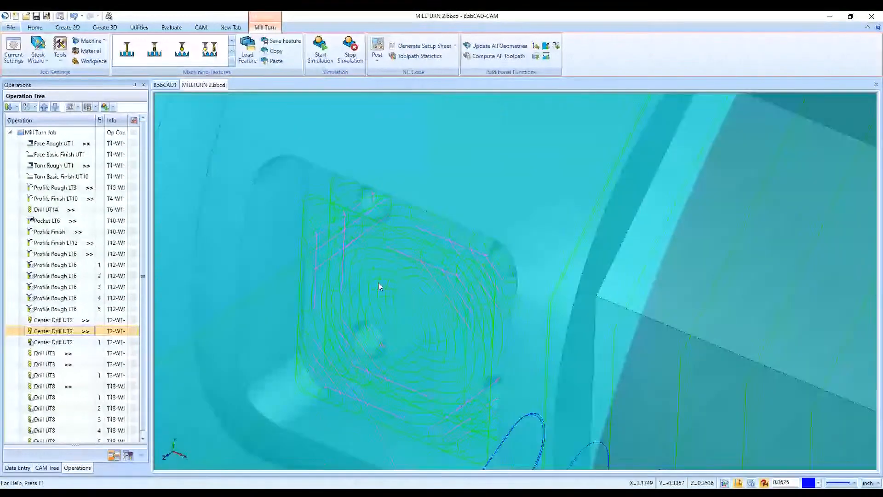
{"action": "scroll", "coordinate": [378, 282], "scroll_direction": "down", "scroll_amount": 5}
{"action": "scroll", "coordinate": [377, 286], "scroll_direction": "up", "scroll_amount": 4}
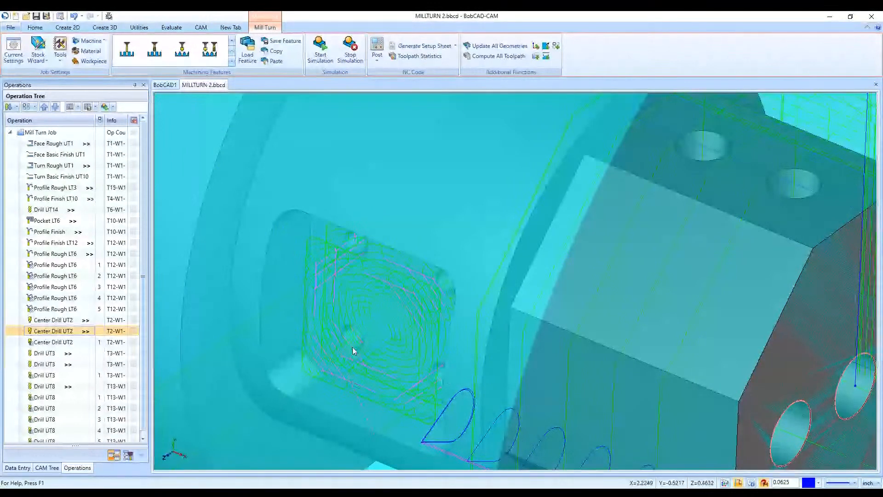
{"action": "scroll", "coordinate": [355, 351], "scroll_direction": "down", "scroll_amount": 5}
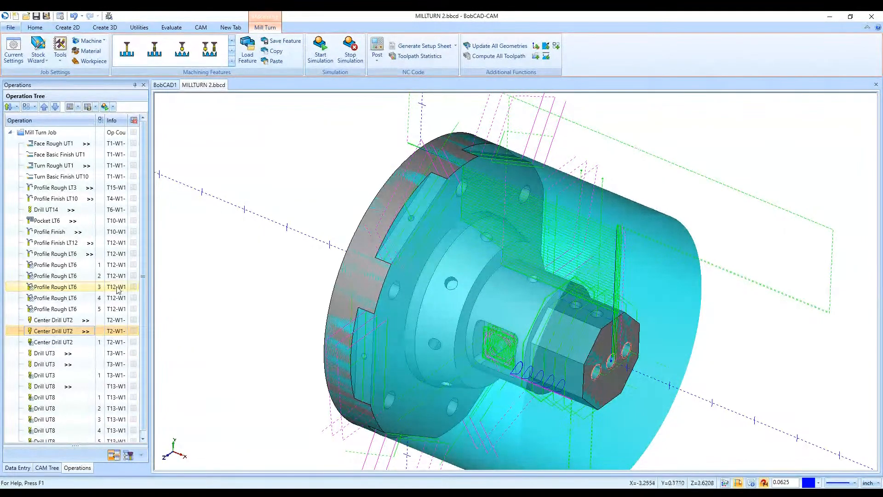
- Set the optimization type to Individual Feature and review the resulting operation order against the side pocket
{"action": "left_click", "coordinate": [10, 107]}
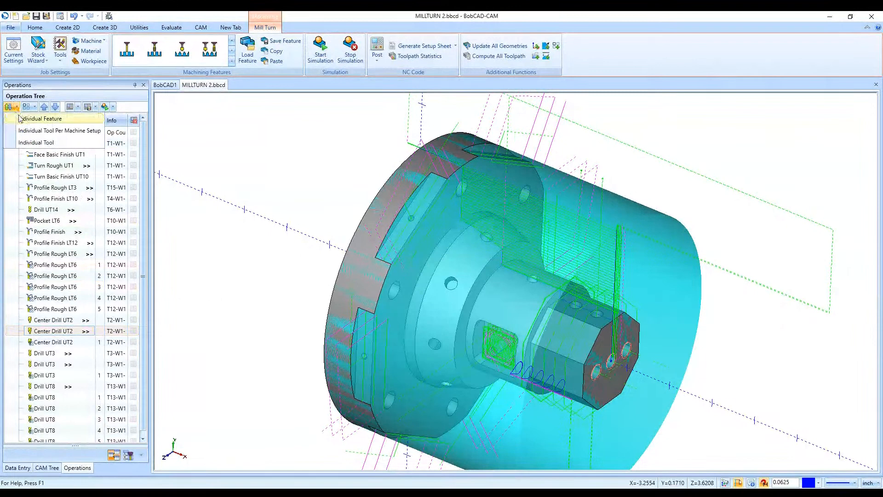
{"action": "left_click", "coordinate": [9, 107]}
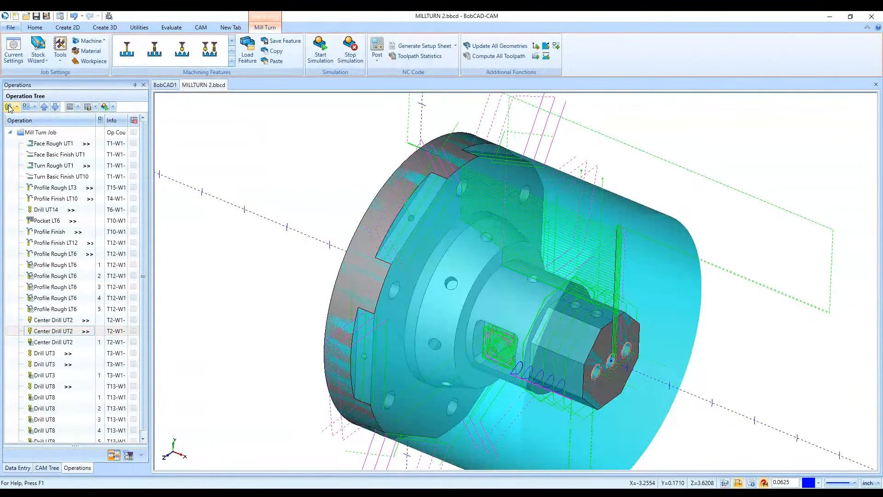
{"action": "left_click", "coordinate": [9, 108]}
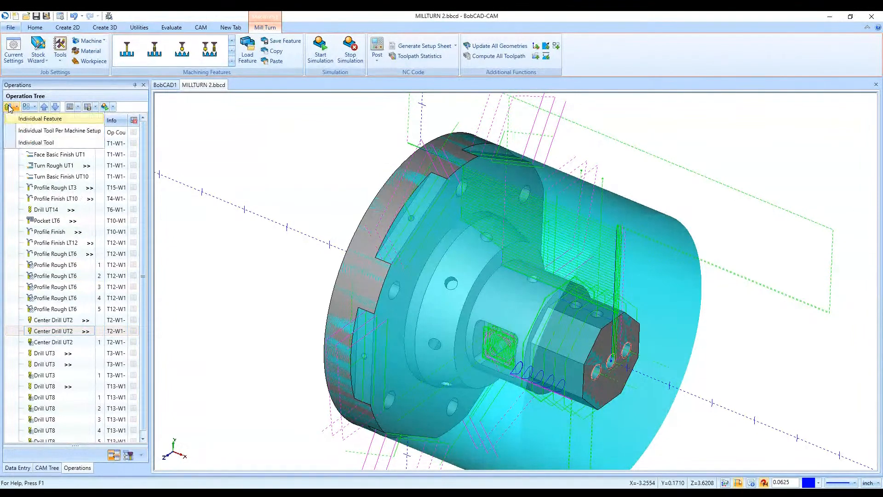
{"action": "left_click", "coordinate": [16, 121]}
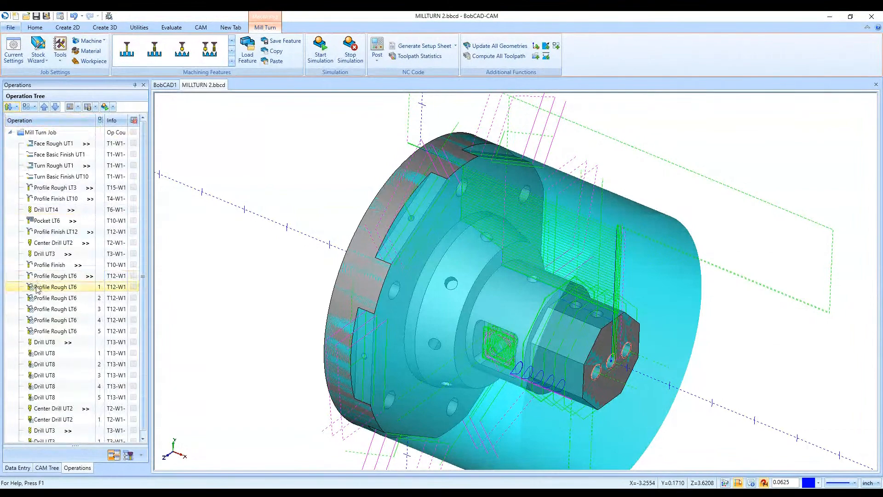
{"action": "scroll", "coordinate": [469, 346], "scroll_direction": "up", "scroll_amount": 5}
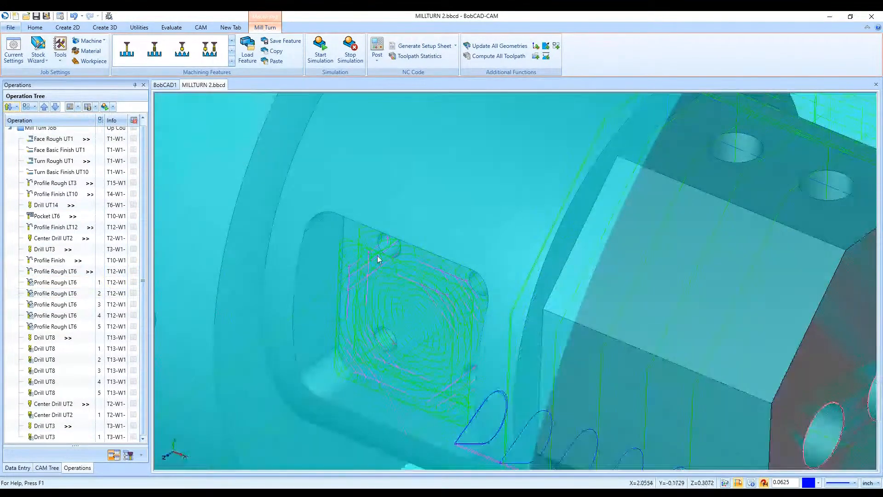
{"action": "scroll", "coordinate": [493, 388], "scroll_direction": "down", "scroll_amount": 6}
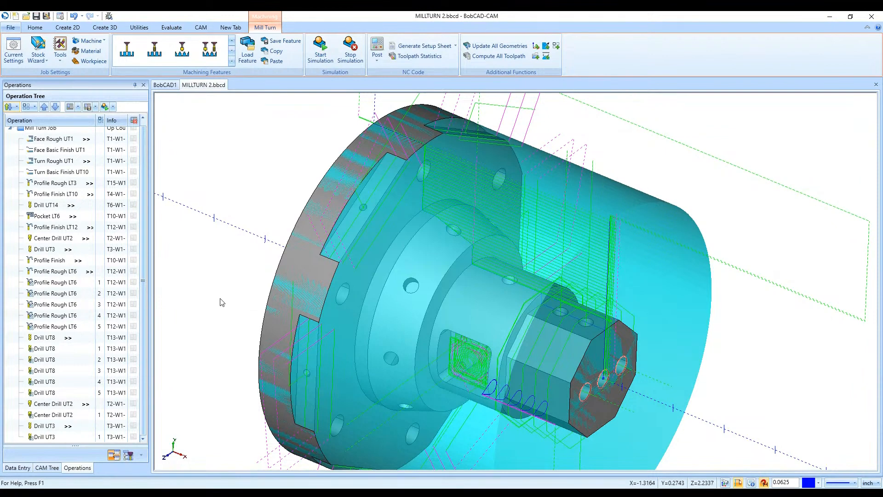
- Collapse the MILL FLATS feature in the CAM tree and look over the whole part with its toolpaths
{"action": "left_click", "coordinate": [47, 468]}
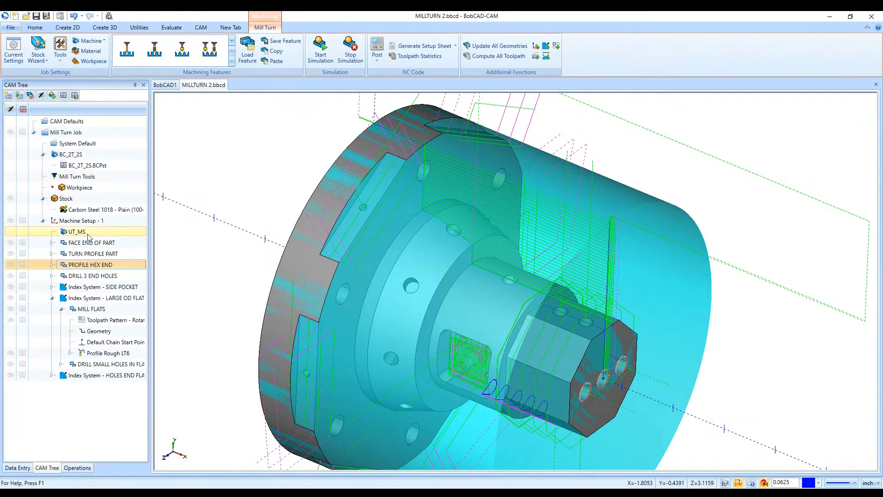
{"action": "left_click", "coordinate": [61, 308]}
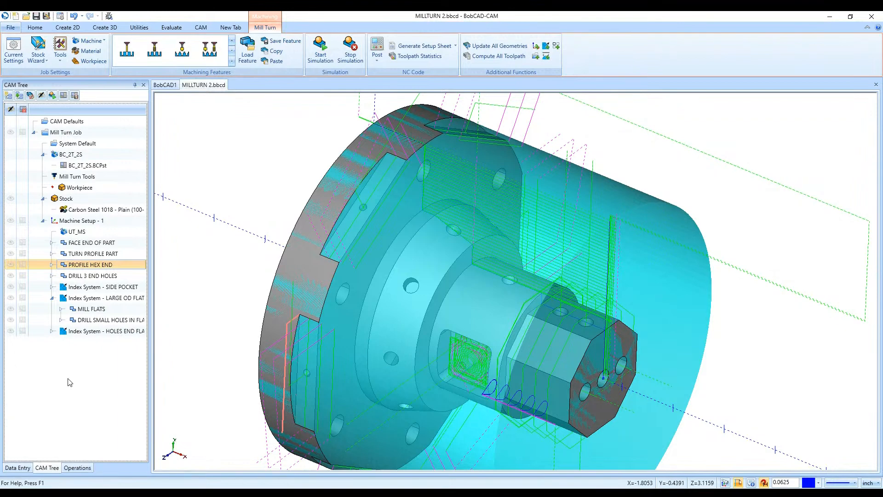
{"action": "scroll", "coordinate": [395, 267], "scroll_direction": "down", "scroll_amount": 3}
{"action": "middle_click_drag", "start_coordinate": [396, 266], "coordinate": [443, 278]}
{"action": "scroll", "coordinate": [442, 275], "scroll_direction": "up", "scroll_amount": 2}
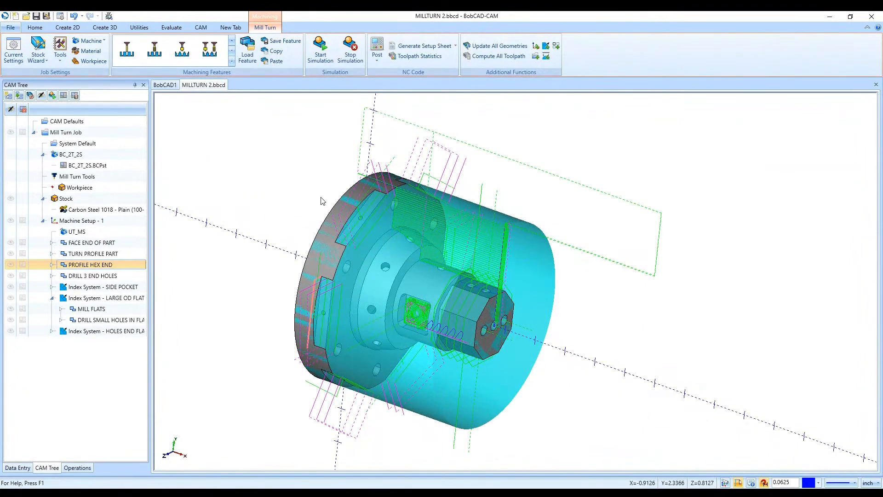
{"action": "middle_click_drag", "start_coordinate": [321, 197], "coordinate": [317, 197]}
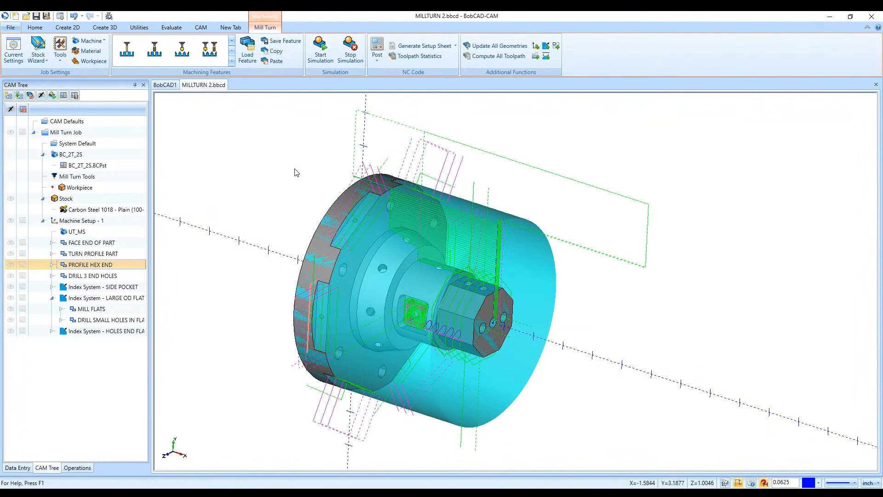
- Post the NC program for the Mill Turn Job twice, acknowledging the machine-limit warning each time
{"action": "left_click", "coordinate": [377, 58]}
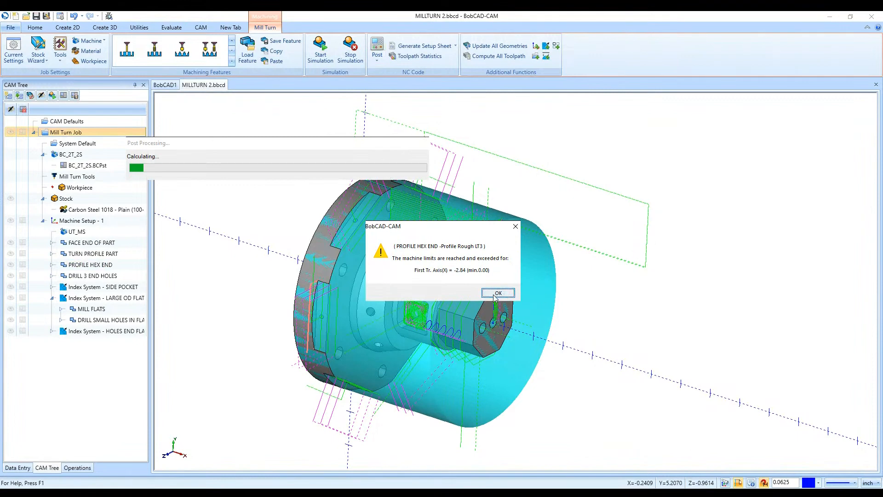
{"action": "left_click", "coordinate": [495, 293]}
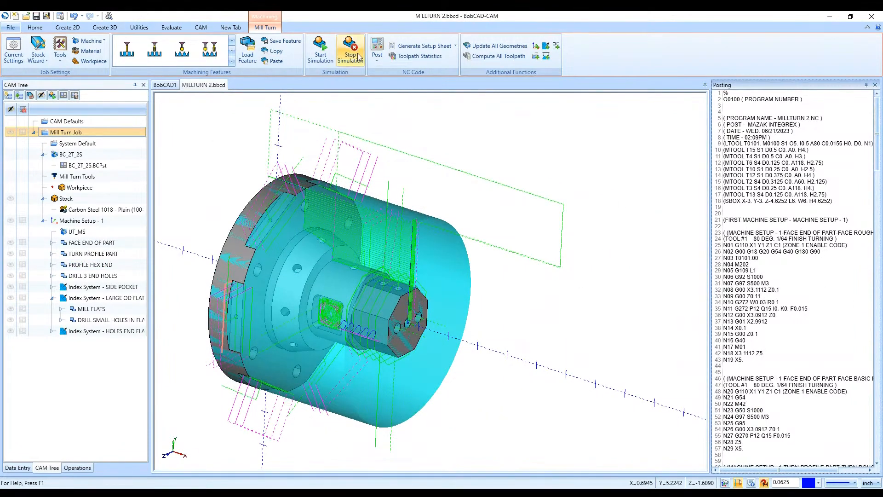
{"action": "left_click", "coordinate": [377, 50]}
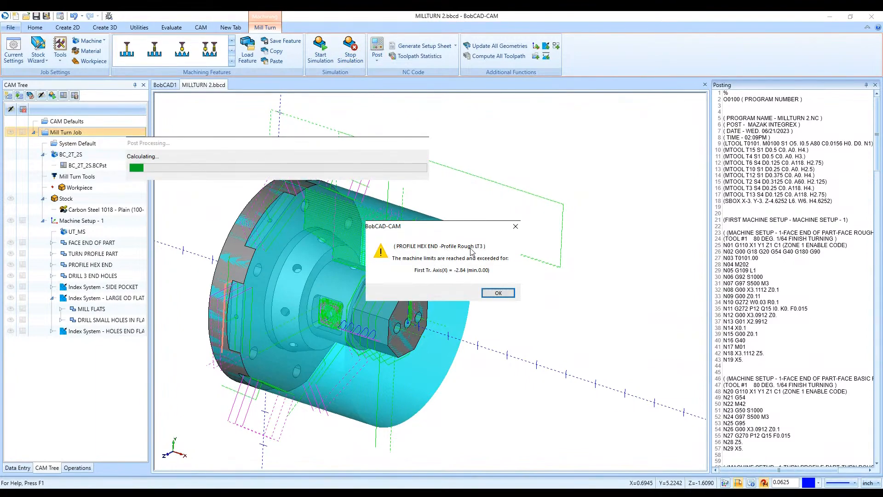
{"action": "left_click", "coordinate": [490, 294]}
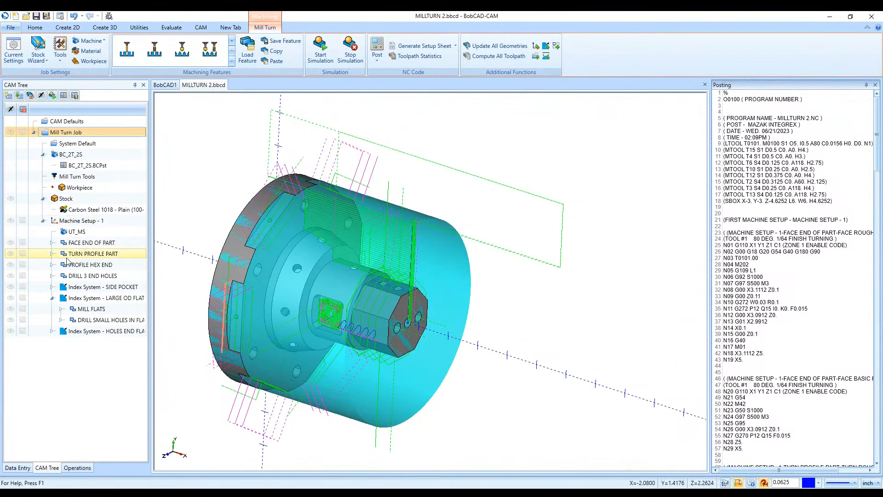
- Post the job with PROFILE HEX END excluded from posting, and post it once more with that feature included again
{"action": "left_click", "coordinate": [22, 264]}
{"action": "left_click", "coordinate": [377, 45]}
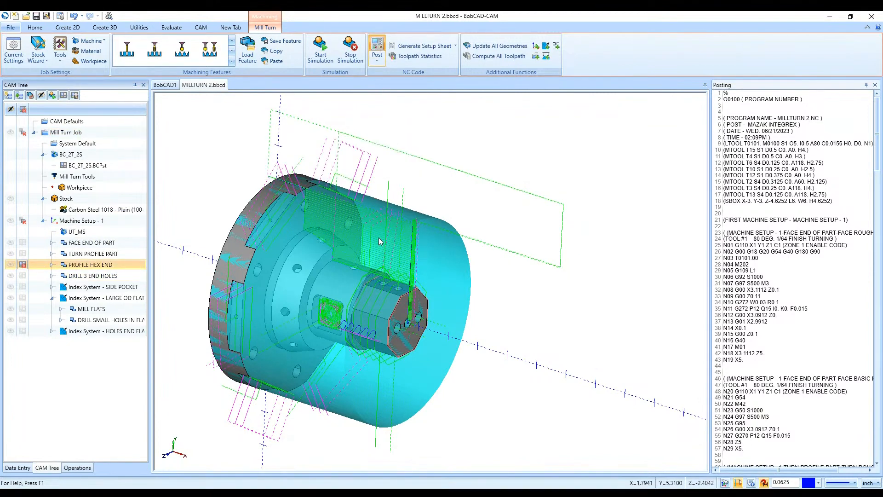
{"action": "left_click", "coordinate": [23, 265]}
{"action": "left_click", "coordinate": [377, 46]}
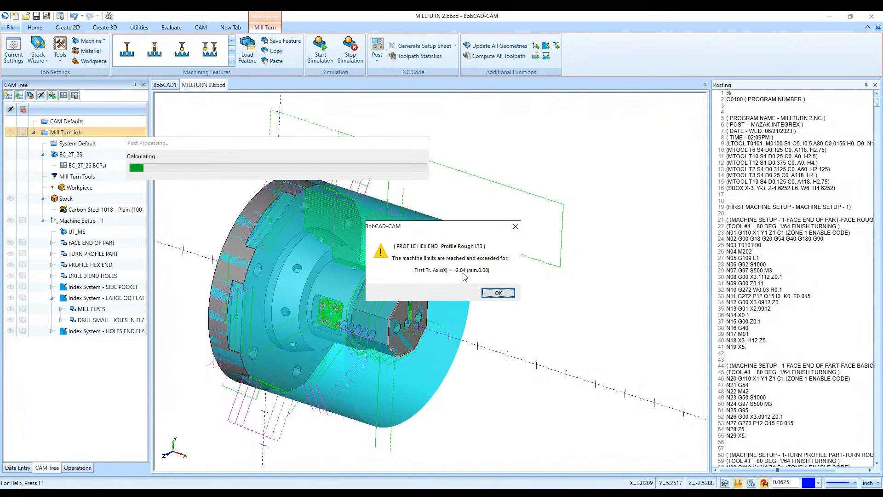
{"action": "left_click", "coordinate": [498, 293]}
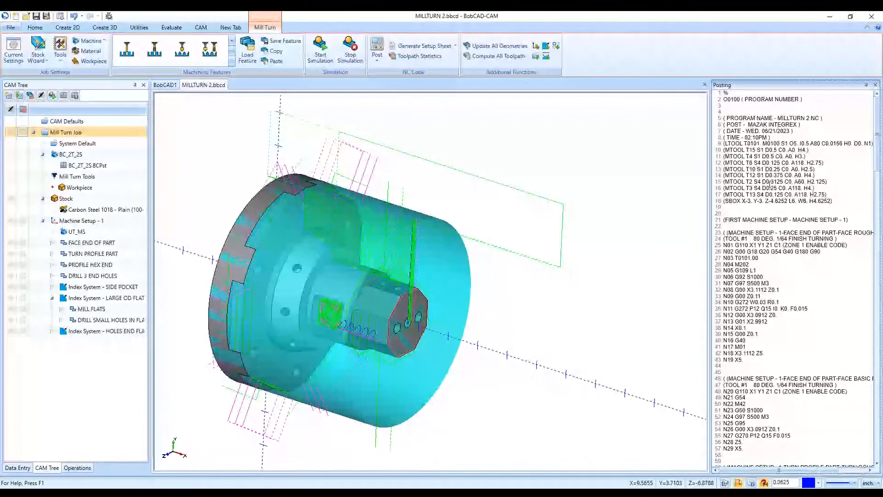
{"action": "right_click", "coordinate": [790, 217]}
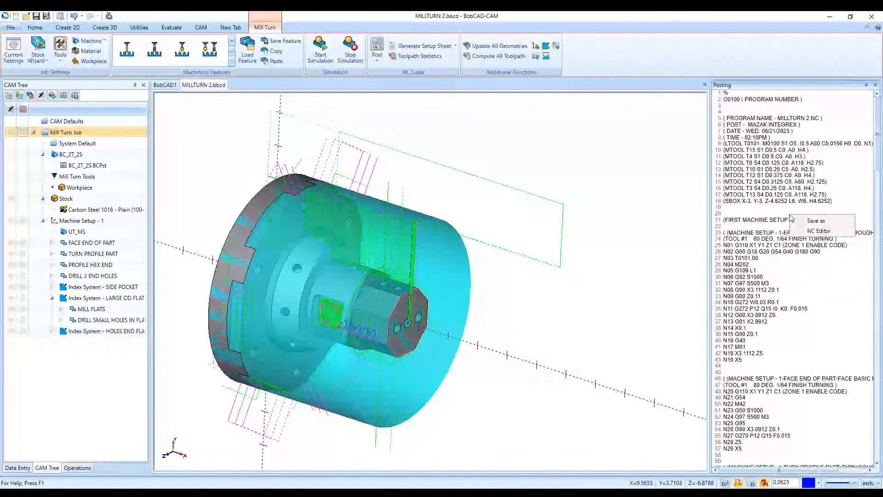
{"action": "left_click", "coordinate": [792, 220]}
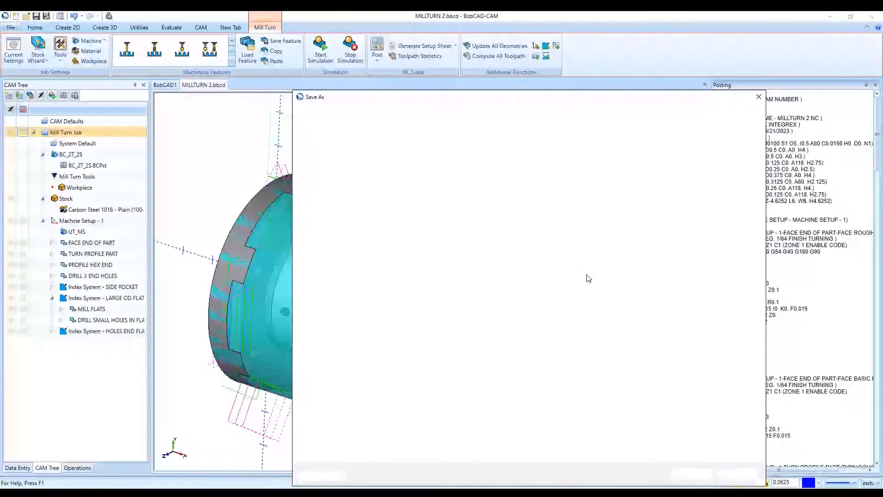
{"action": "left_click", "coordinate": [737, 475]}
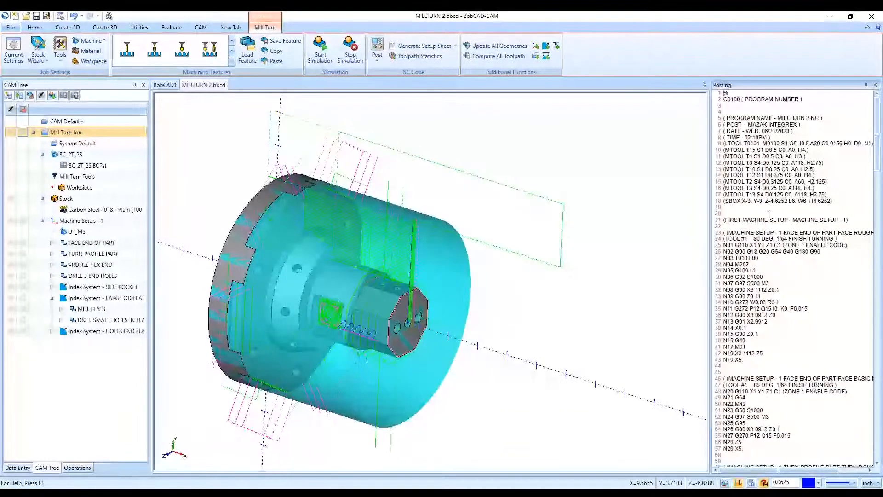
{"action": "left_click", "coordinate": [742, 209]}
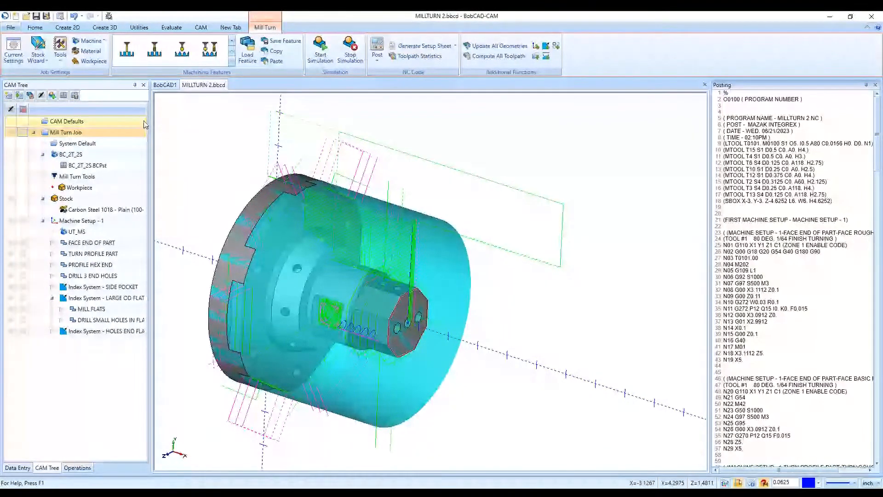
- Select the BC_2T_2S machine in the current settings of CAM Defaults and save it as a default
{"action": "right_click", "coordinate": [108, 123]}
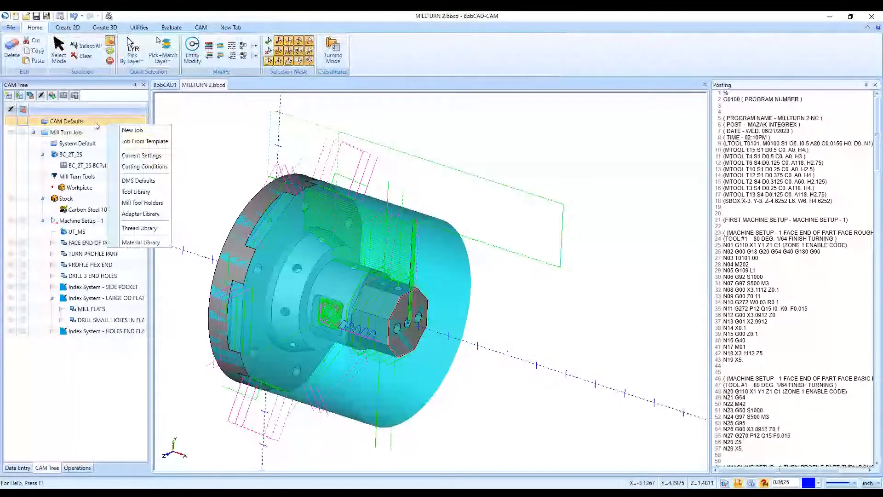
{"action": "left_click", "coordinate": [142, 156]}
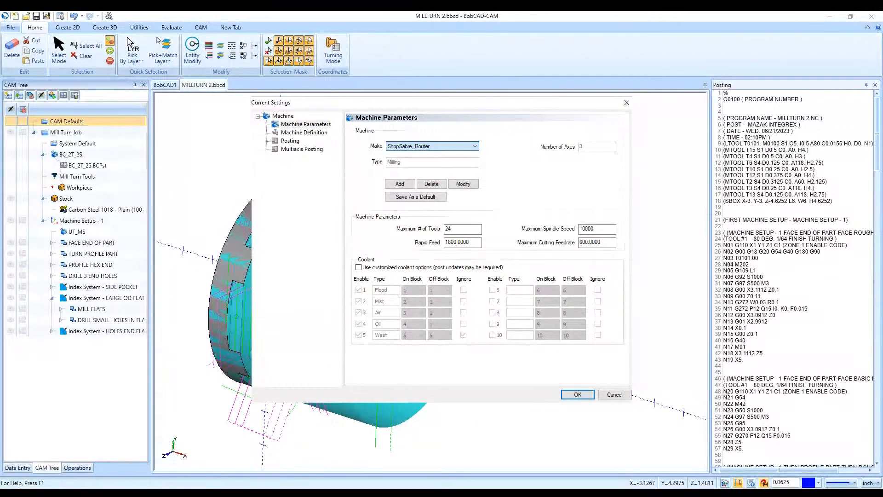
{"action": "left_click", "coordinate": [442, 254]}
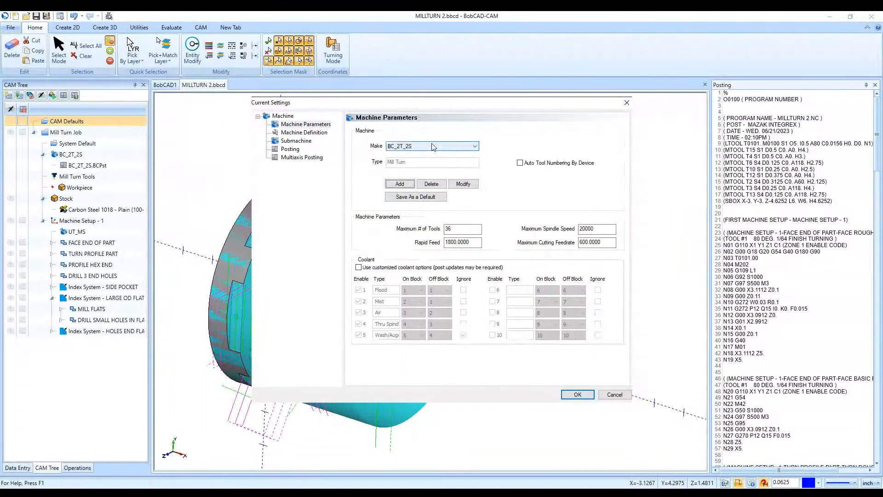
{"action": "left_click", "coordinate": [428, 197]}
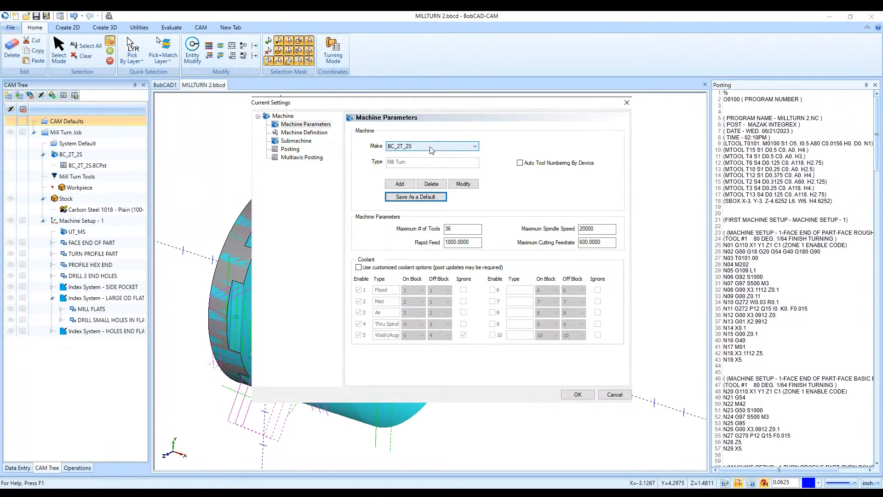
- Set the X axis minimum limit to -16.5 in the machine definition of BC_2T_2S and accept the settings
{"action": "left_click", "coordinate": [305, 133]}
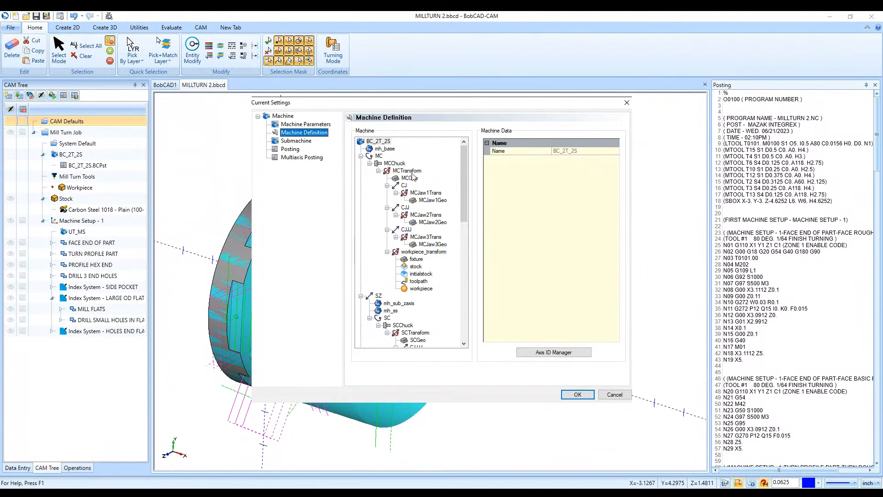
{"action": "scroll", "coordinate": [407, 182], "scroll_direction": "down", "scroll_amount": 10}
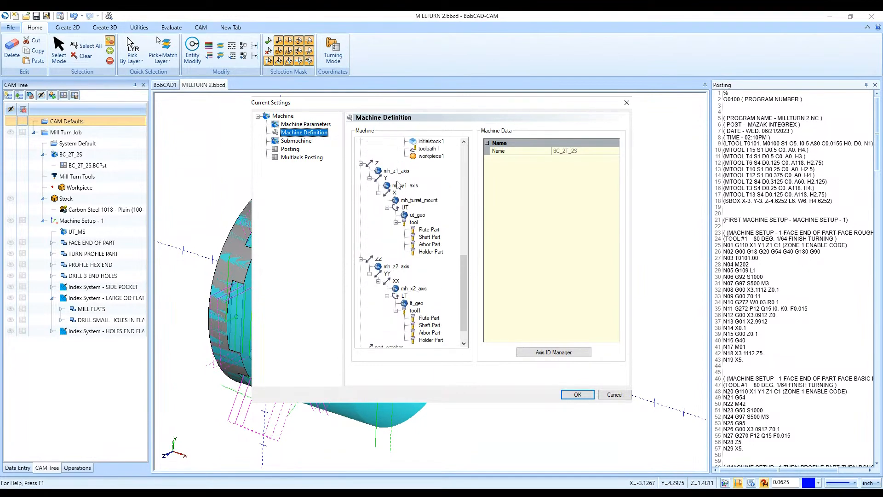
{"action": "left_click", "coordinate": [378, 165]}
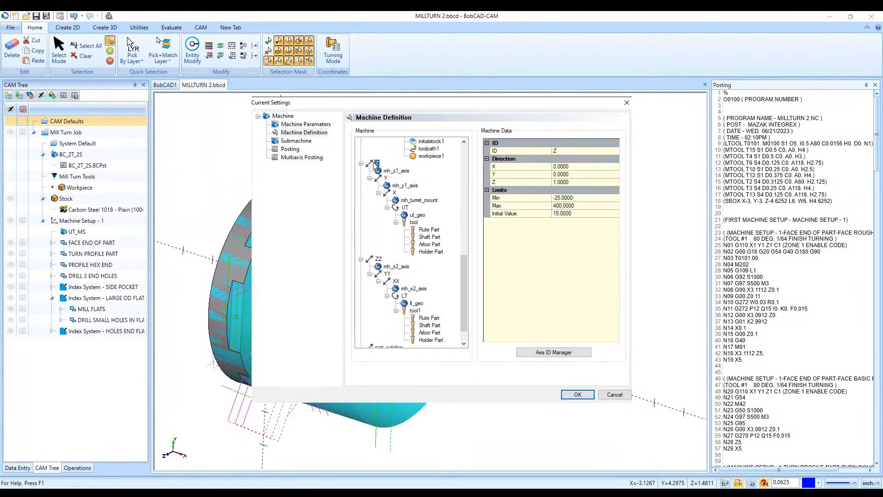
{"action": "left_click", "coordinate": [394, 193]}
{"action": "left_click", "coordinate": [560, 198]}
{"action": "type", "text": "-5"}
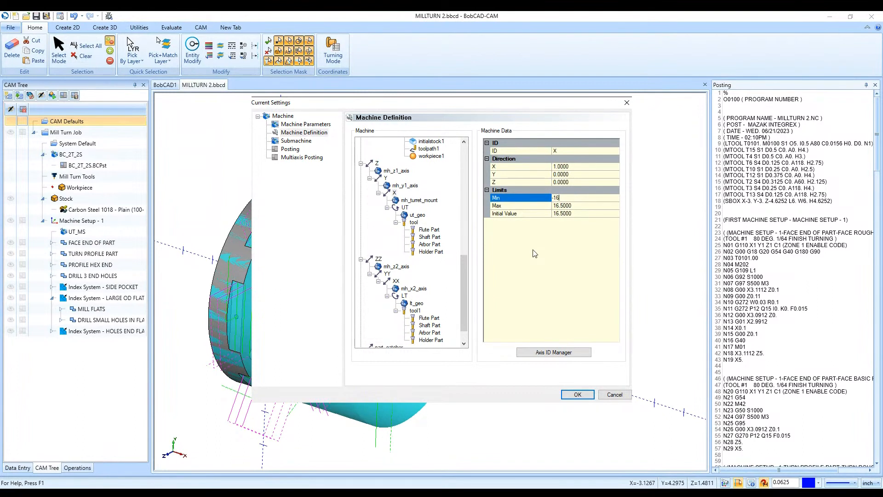
{"action": "left_click", "coordinate": [578, 395]}
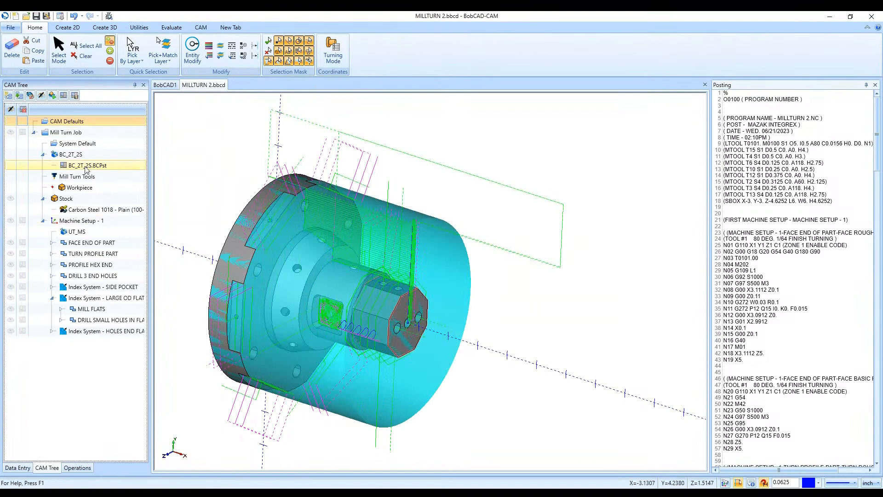
- Post the Mill Turn Job and acknowledge the machine-limit warning
{"action": "left_click", "coordinate": [66, 132]}
{"action": "left_click", "coordinate": [378, 51]}
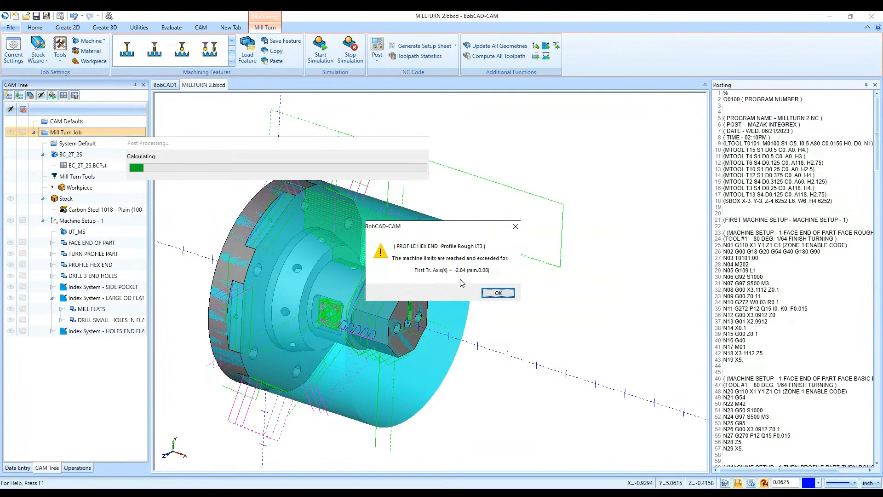
{"action": "left_click", "coordinate": [496, 293]}
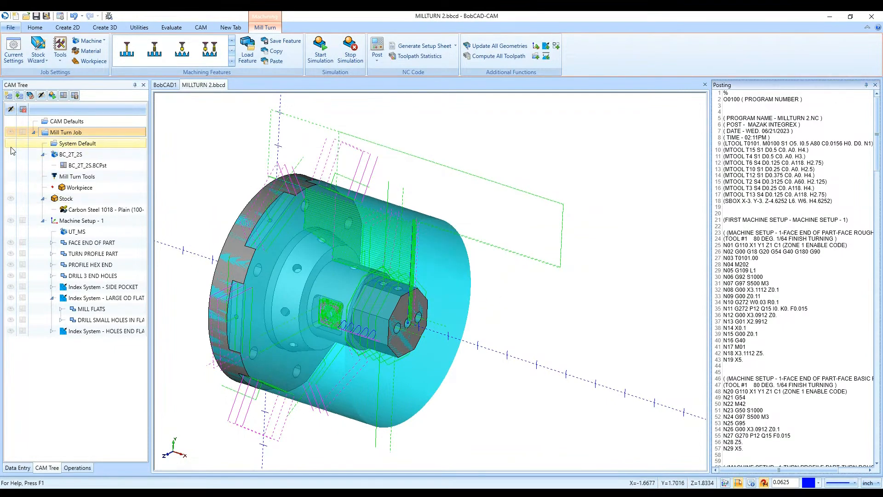
- Reopen the CAM Defaults current settings for BC_2T_2S and set the XX axis minimum limit to -16.5
{"action": "right_click", "coordinate": [69, 123]}
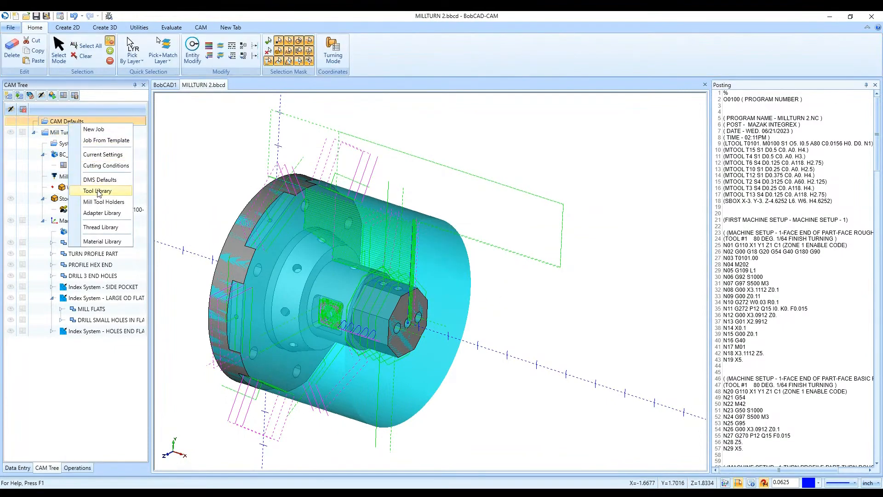
{"action": "left_click", "coordinate": [101, 155]}
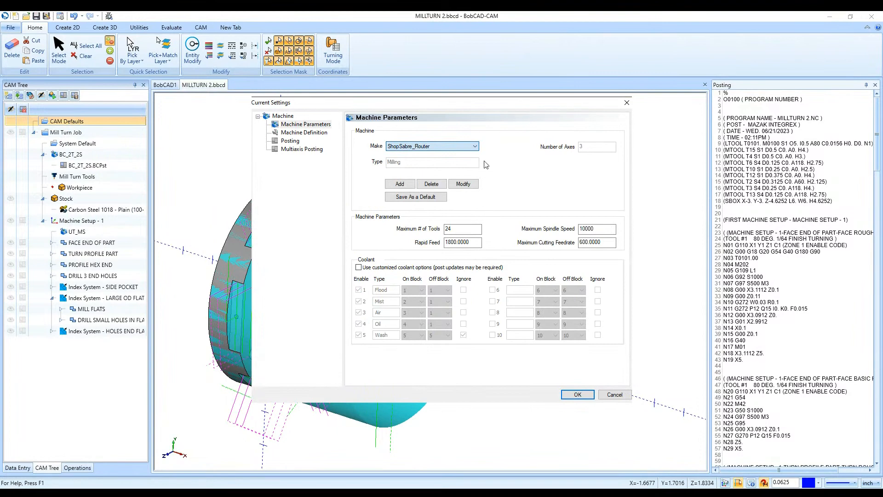
{"action": "left_click", "coordinate": [426, 271]}
{"action": "left_click", "coordinate": [296, 136]}
{"action": "left_click", "coordinate": [297, 133]}
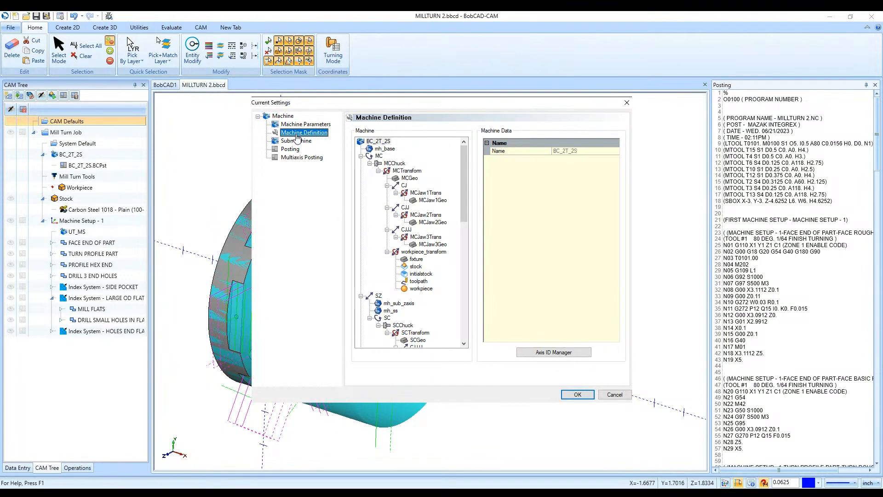
{"action": "scroll", "coordinate": [404, 246], "scroll_direction": "down", "scroll_amount": 12}
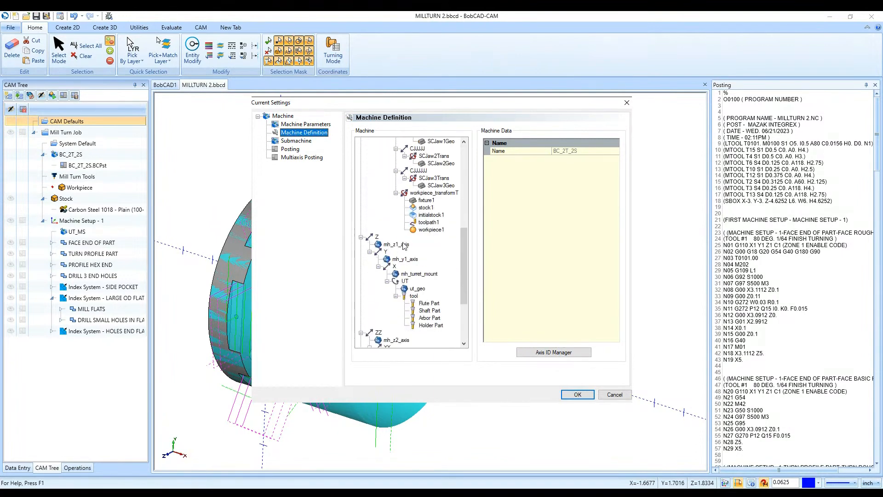
{"action": "scroll", "coordinate": [403, 246], "scroll_direction": "down", "scroll_amount": 3}
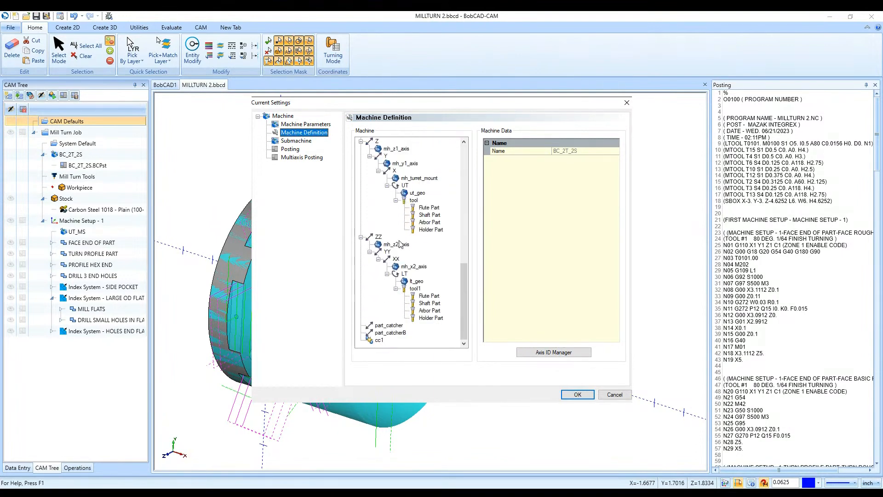
{"action": "left_click", "coordinate": [396, 260]}
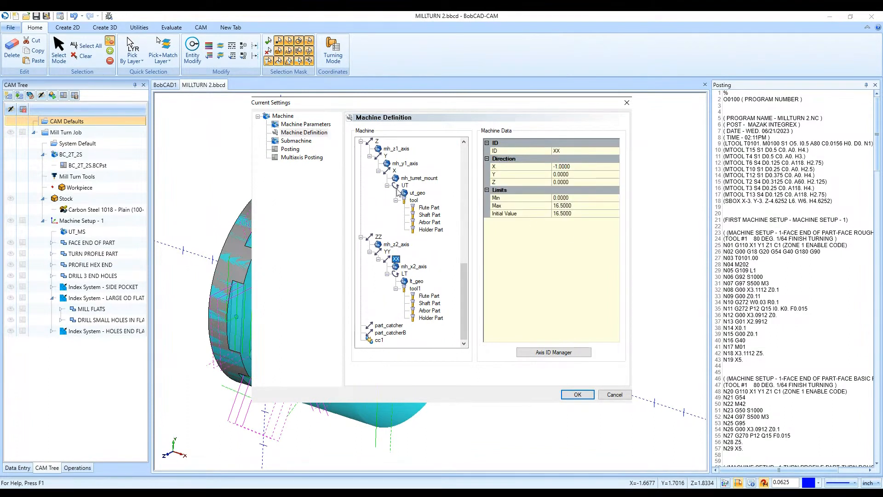
{"action": "left_click", "coordinate": [562, 198]}
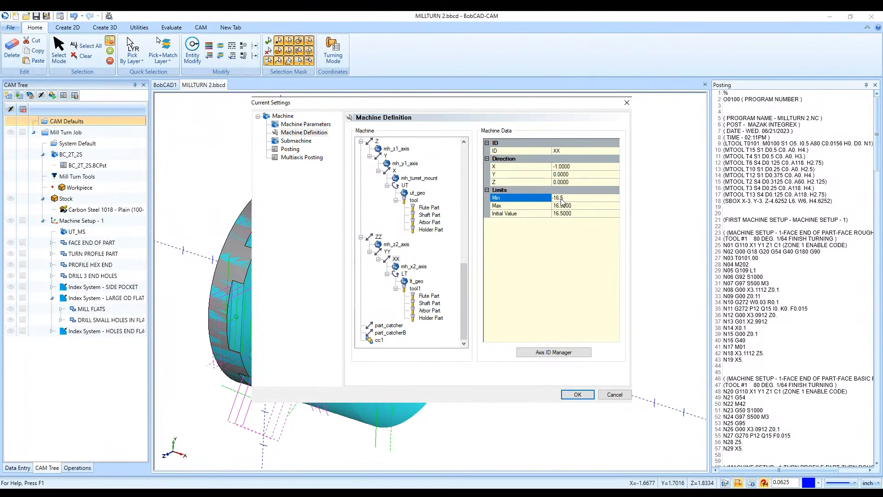
- Open the SZ axis minimum limit for editing in the machine definition and accept the machine settings
{"action": "scroll", "coordinate": [420, 178], "scroll_direction": "up", "scroll_amount": 2}
{"action": "scroll", "coordinate": [420, 178], "scroll_direction": "up", "scroll_amount": 6}
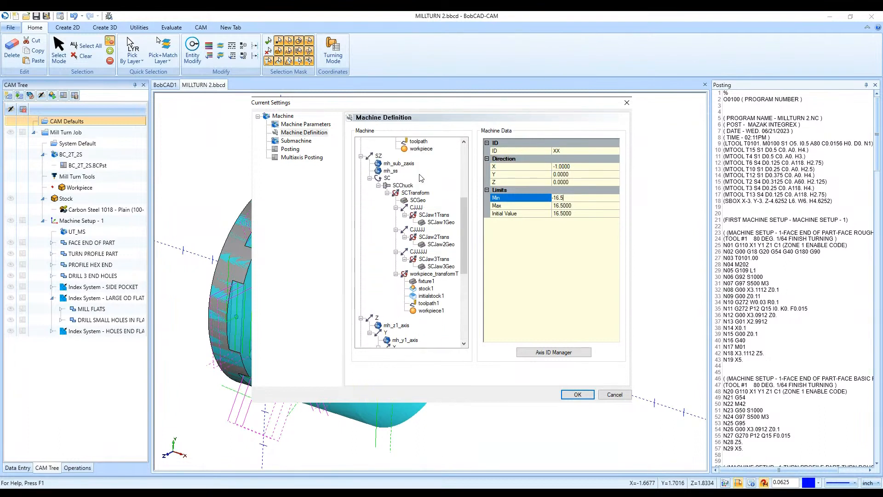
{"action": "left_click", "coordinate": [378, 156]}
{"action": "scroll", "coordinate": [387, 217], "scroll_direction": "up", "scroll_amount": 3}
{"action": "scroll", "coordinate": [387, 216], "scroll_direction": "up", "scroll_amount": 3}
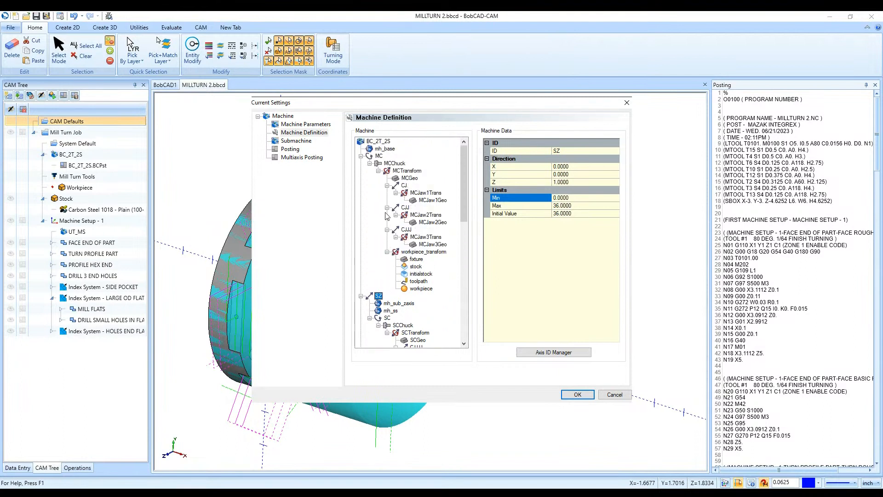
{"action": "left_click", "coordinate": [570, 198]}
{"action": "double_click", "coordinate": [557, 198]}
{"action": "left_click", "coordinate": [579, 392]}
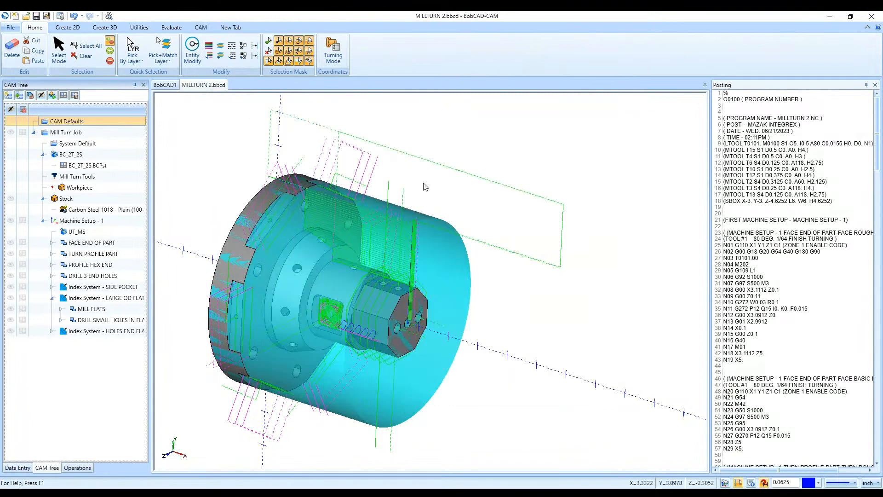
- Post the Mill Turn Job again with the edited machine limits and acknowledge the warning
{"action": "left_click", "coordinate": [186, 29]}
{"action": "left_click", "coordinate": [231, 27]}
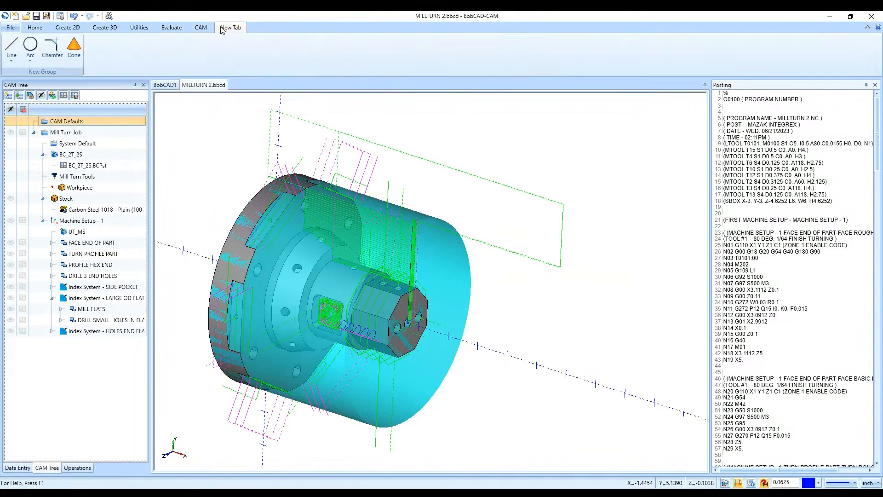
{"action": "left_click", "coordinate": [94, 135]}
{"action": "left_click", "coordinate": [377, 46]}
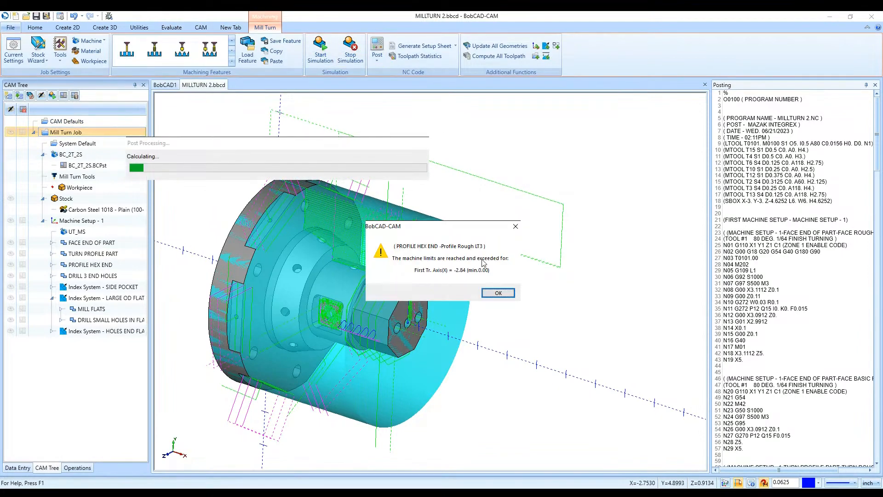
{"action": "left_click", "coordinate": [498, 293]}
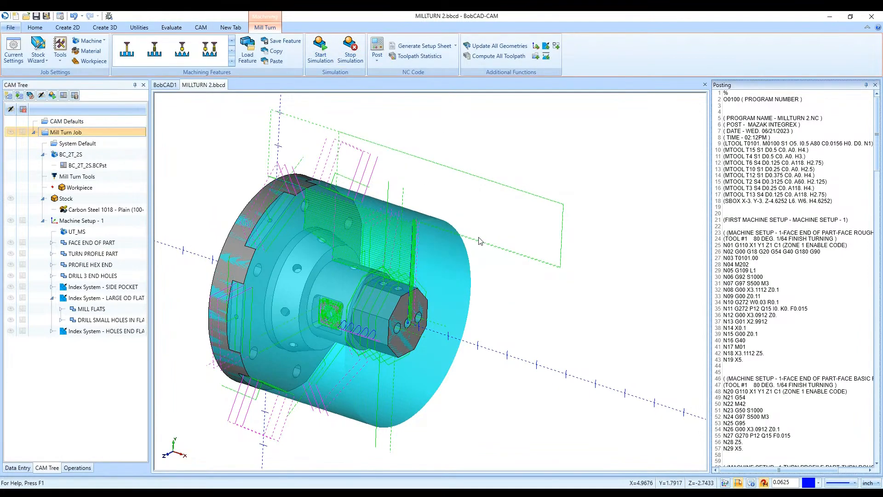
- Select the Haas_3x_Mill machine in the current settings of CAM Defaults and save it as a default
{"action": "right_click", "coordinate": [112, 121]}
{"action": "left_click", "coordinate": [138, 155]}
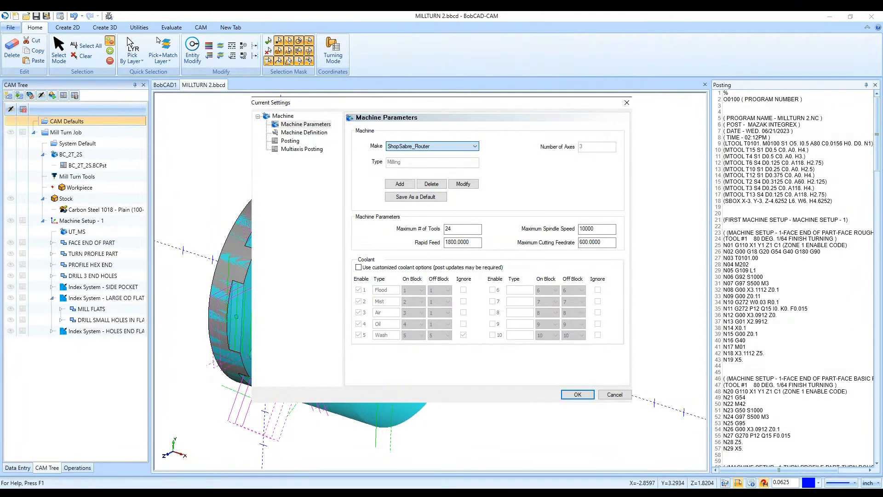
{"action": "left_click", "coordinate": [428, 281]}
{"action": "left_click", "coordinate": [414, 198]}
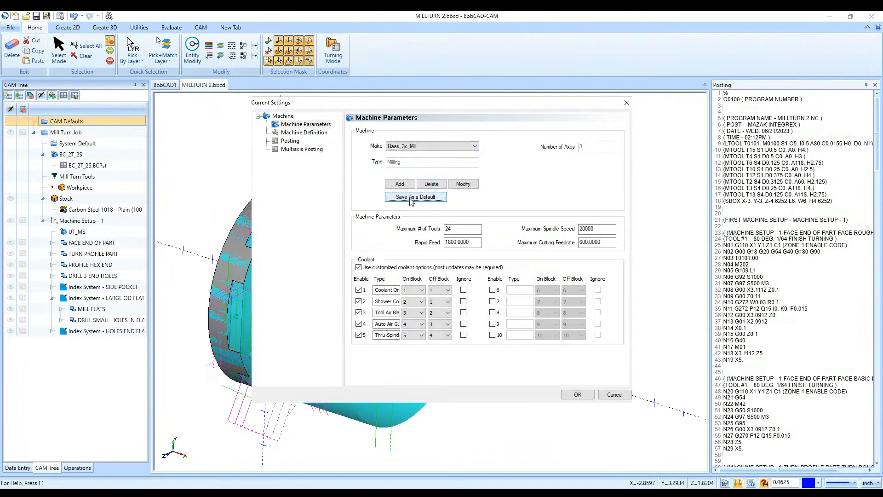
- Review the Haas_3x_Mill axis limits, set the Y axis minimum to -30 and maximum to 30, and accept the settings
{"action": "left_click", "coordinate": [304, 132]}
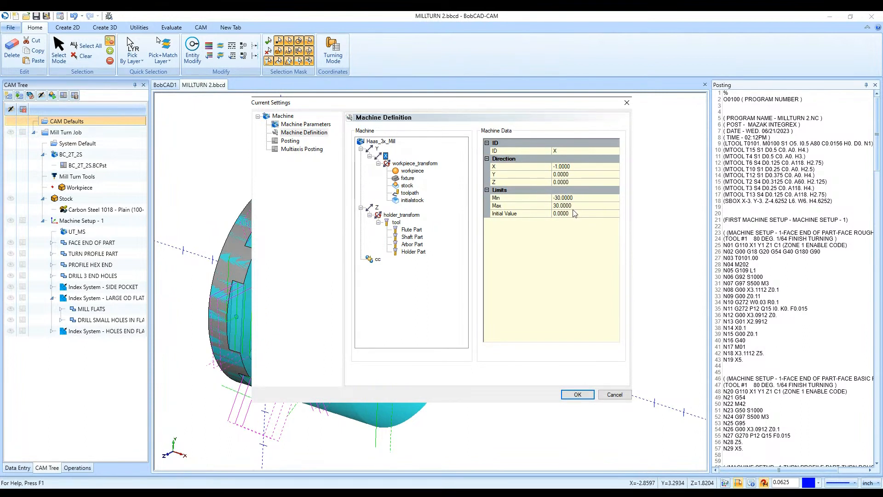
{"action": "left_click", "coordinate": [377, 149]}
{"action": "left_click", "coordinate": [378, 208]}
{"action": "left_click", "coordinate": [385, 156]}
{"action": "left_click", "coordinate": [376, 149]}
{"action": "left_click", "coordinate": [537, 199]}
{"action": "left_click", "coordinate": [533, 201]}
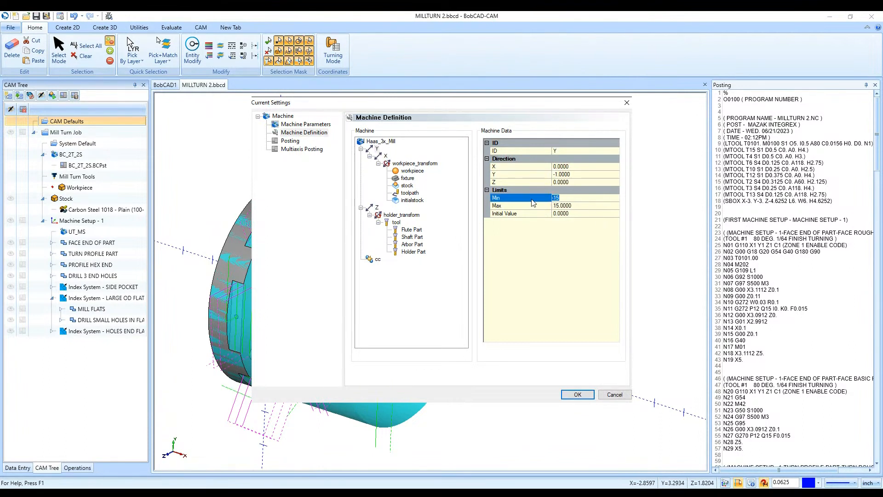
{"action": "type", "text": "-30"}
{"action": "left_click", "coordinate": [555, 206]}
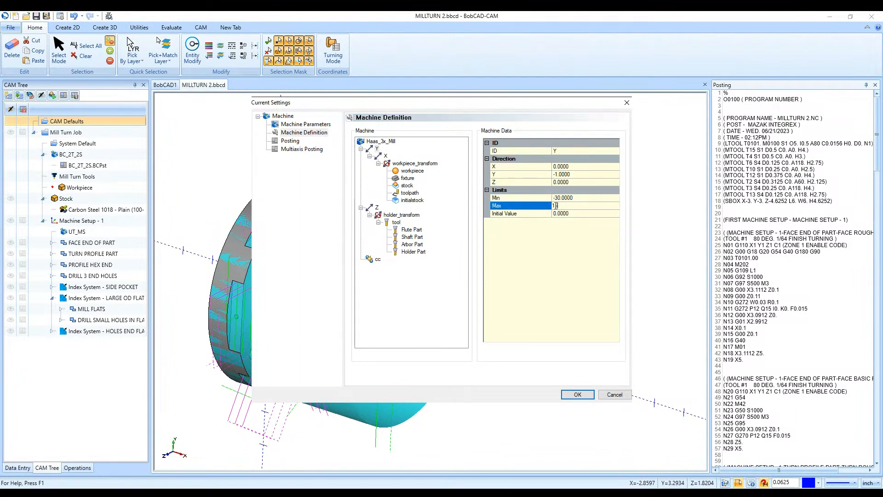
{"action": "type", "text": "30"}
{"action": "left_click", "coordinate": [565, 395]}
- Look over the part with its toolpaths and examine the posted NC code and the options available in its listing
{"action": "scroll", "coordinate": [486, 339], "scroll_direction": "down", "scroll_amount": 3}
{"action": "scroll", "coordinate": [457, 346], "scroll_direction": "up", "scroll_amount": 1}
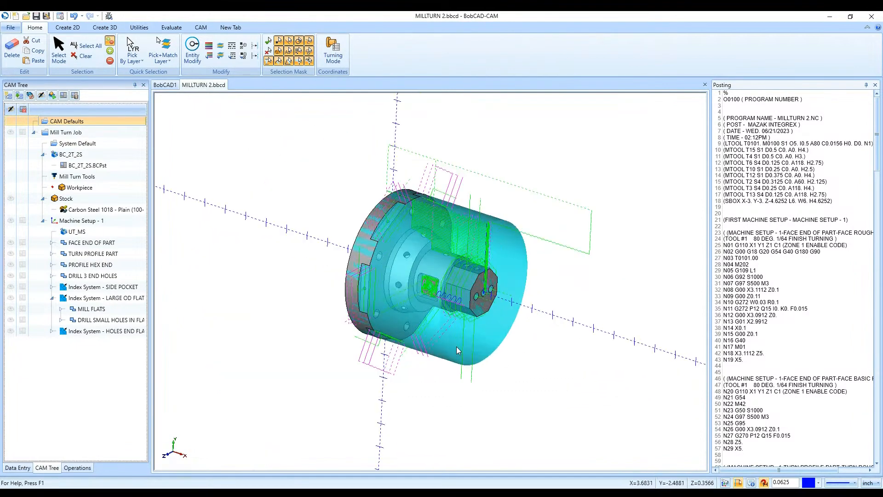
{"action": "scroll", "coordinate": [767, 368], "scroll_direction": "down", "scroll_amount": 16}
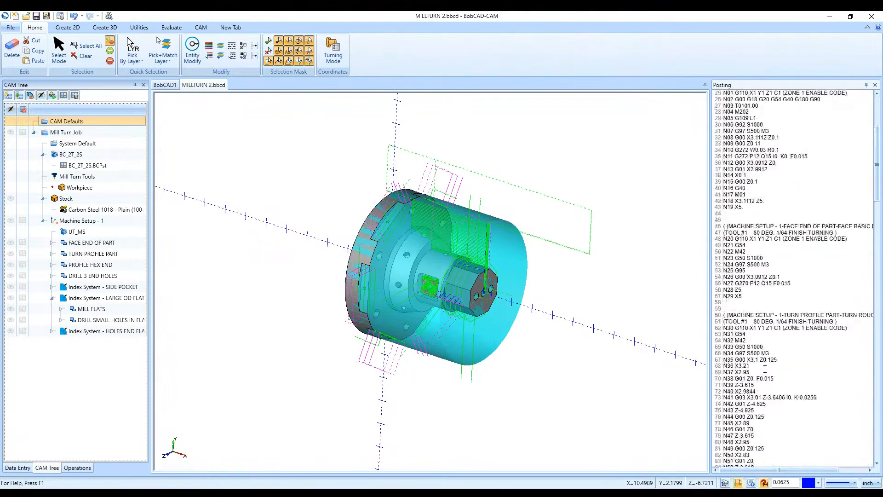
{"action": "scroll", "coordinate": [766, 368], "scroll_direction": "up", "scroll_amount": 14}
{"action": "scroll", "coordinate": [766, 369], "scroll_direction": "up", "scroll_amount": 2}
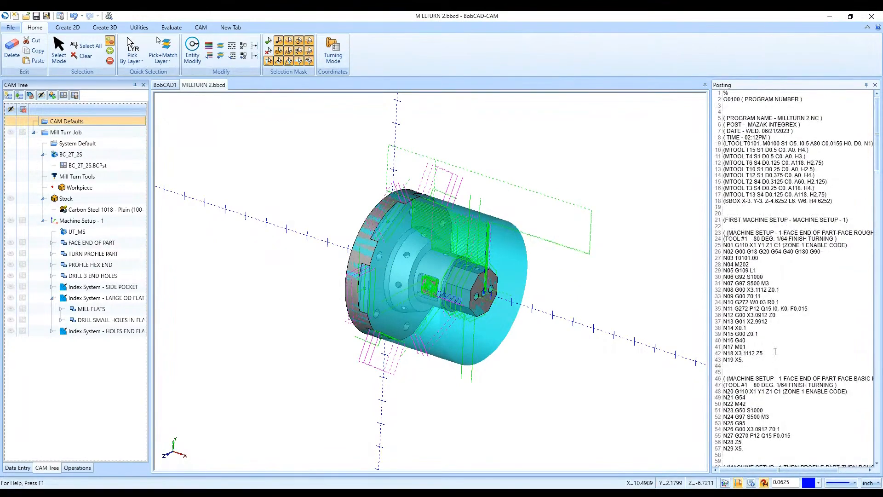
{"action": "right_click", "coordinate": [776, 353]}
{"action": "key", "text": "Escape"}
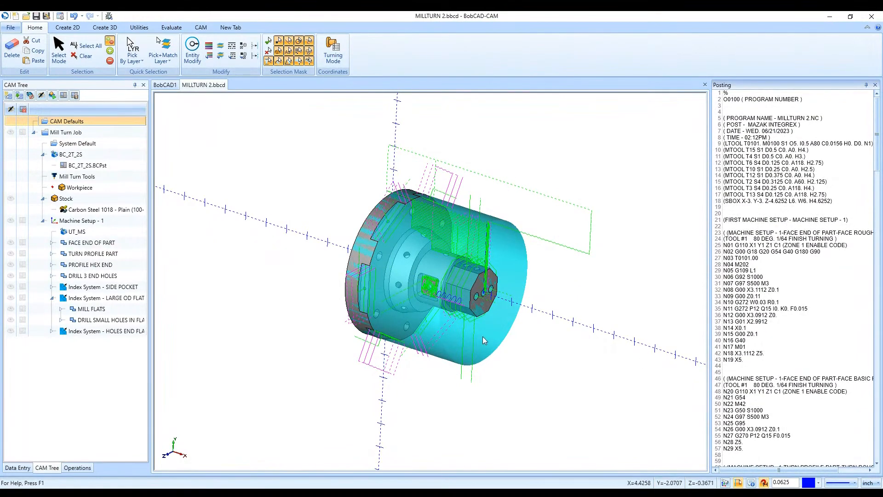
{"action": "right_click", "coordinate": [756, 338]}
{"action": "left_click", "coordinate": [737, 326]}
{"action": "right_click", "coordinate": [737, 326]}
{"action": "left_click", "coordinate": [743, 328]}
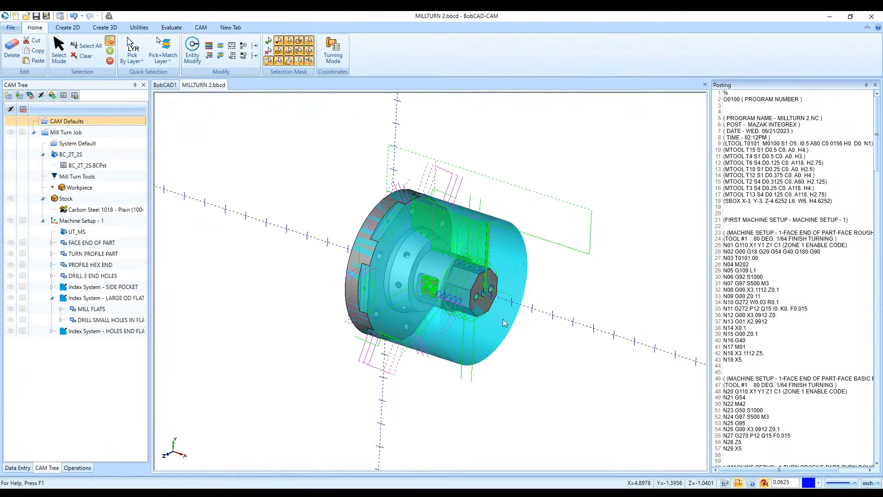